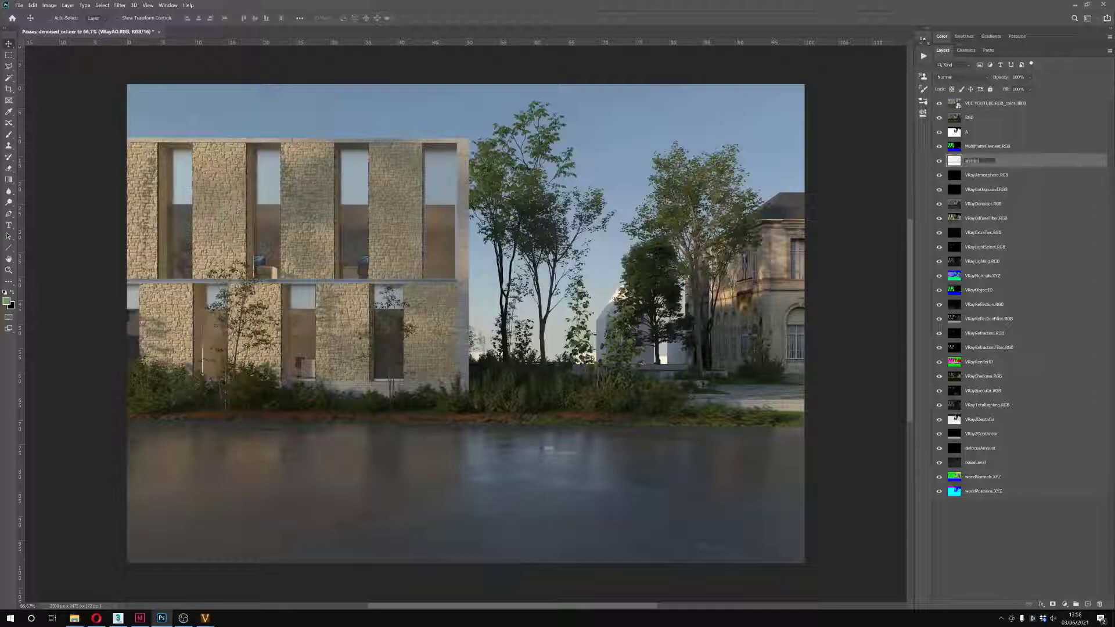
Rename the VRayAO.RGB layer as ambientocclusion and run the action that organizes the render passes into the colour-coded group structure
{"action": "key", "text": "Return"}
{"action": "left_click", "coordinate": [923, 56]}
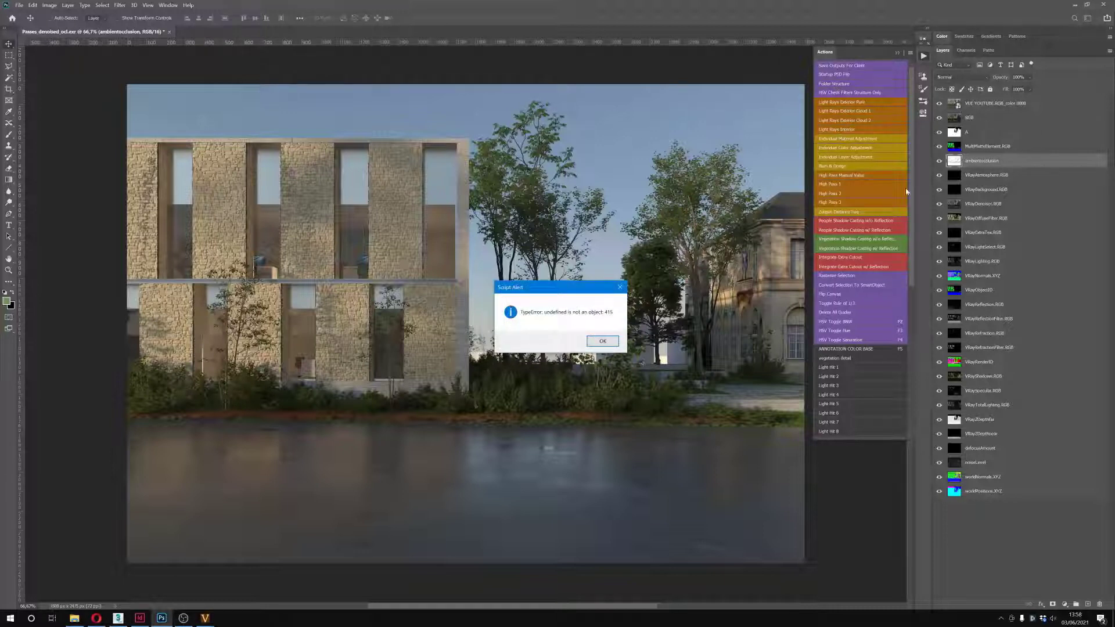
{"action": "key", "text": "Return"}
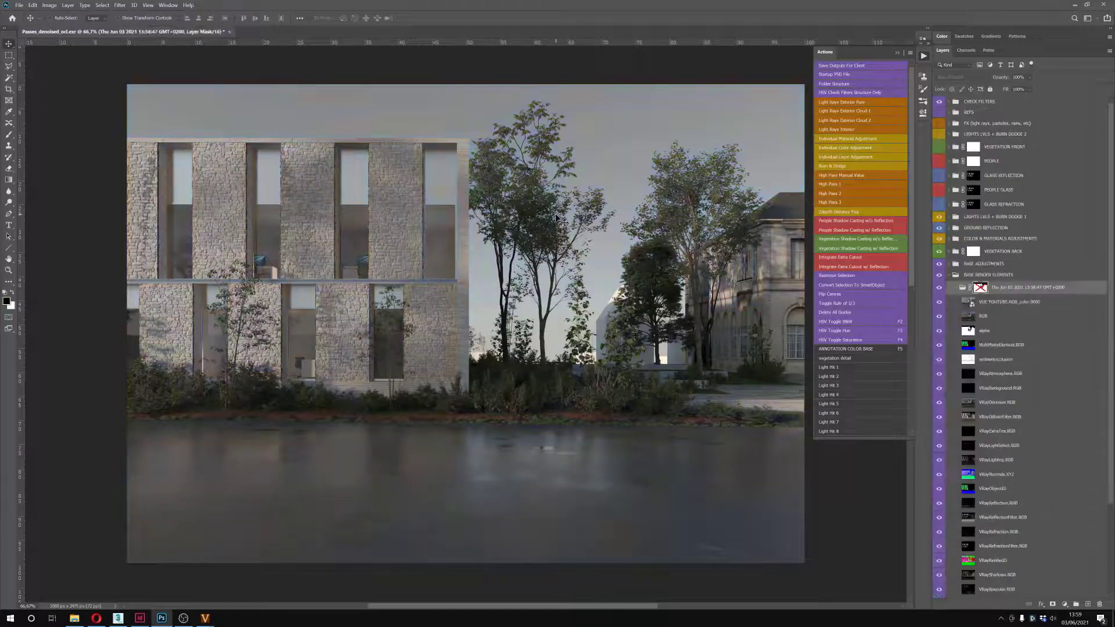
Hide the B&W adjustment layer inside the CHECK FILTERS group and collapse the group again
{"action": "left_click", "coordinate": [950, 103]}
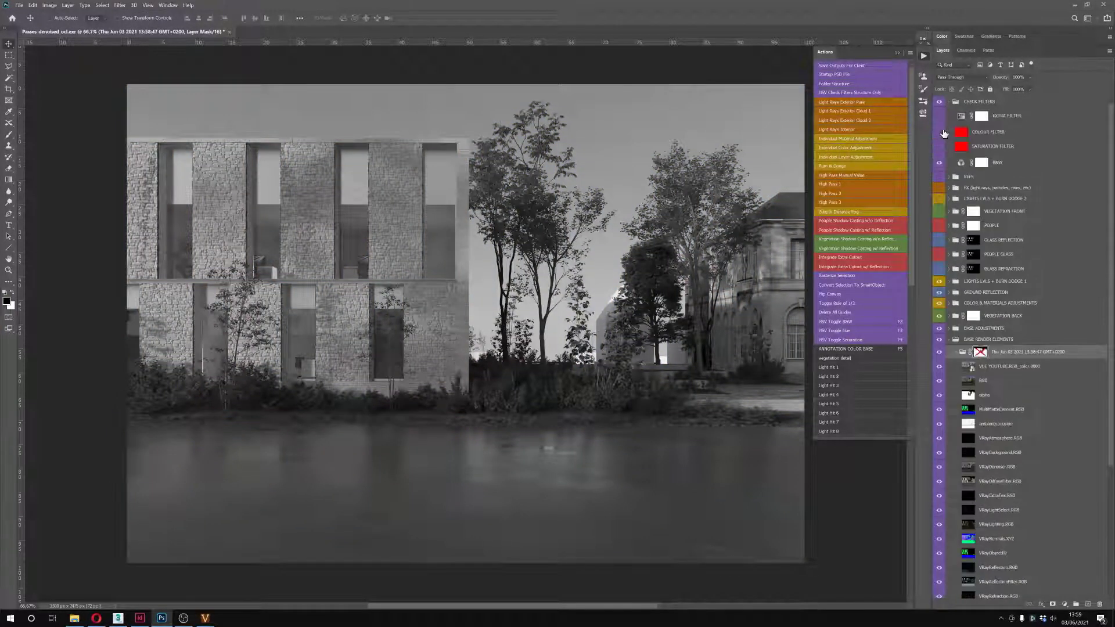
{"action": "left_click", "coordinate": [938, 161]}
{"action": "left_click", "coordinate": [950, 102]}
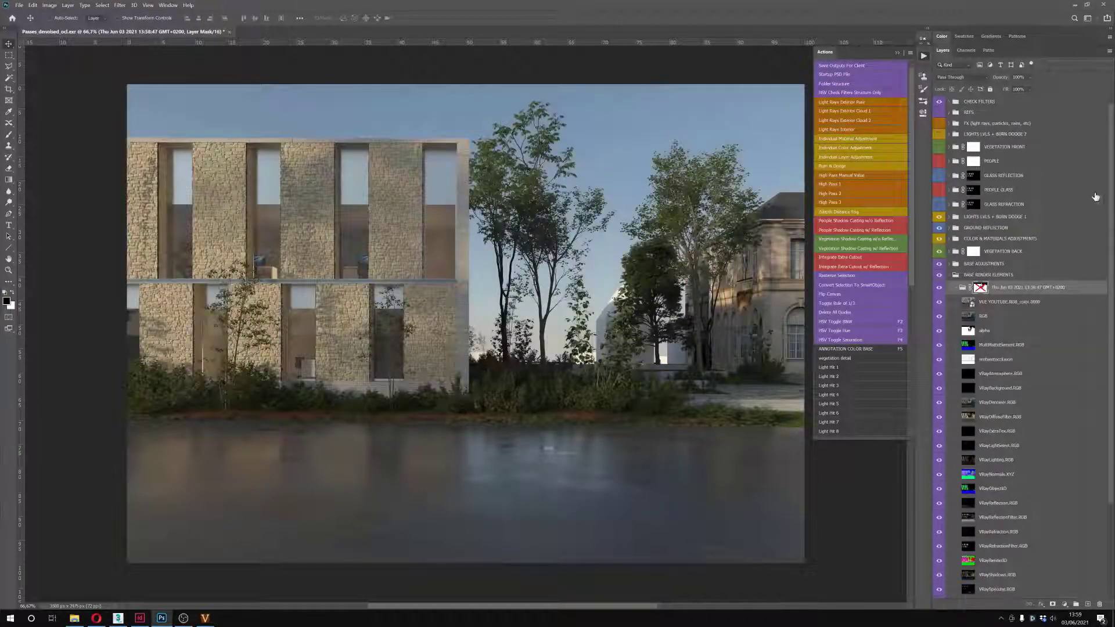
Isolate the alpha layer in the base render elements to view it, and restore all layers' visibility
{"action": "scroll", "coordinate": [964, 238], "scroll_direction": "down", "scroll_amount": 4}
{"action": "scroll", "coordinate": [952, 216], "scroll_direction": "down", "scroll_amount": 1}
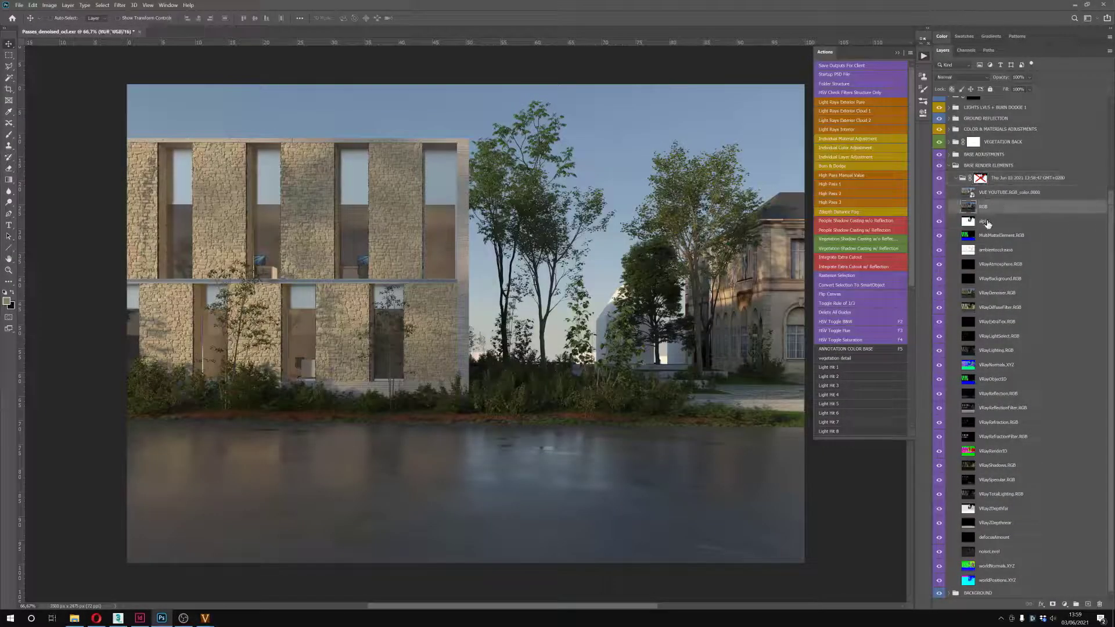
{"action": "scroll", "coordinate": [993, 232], "scroll_direction": "up", "scroll_amount": 3}
{"action": "left_click", "coordinate": [998, 283]}
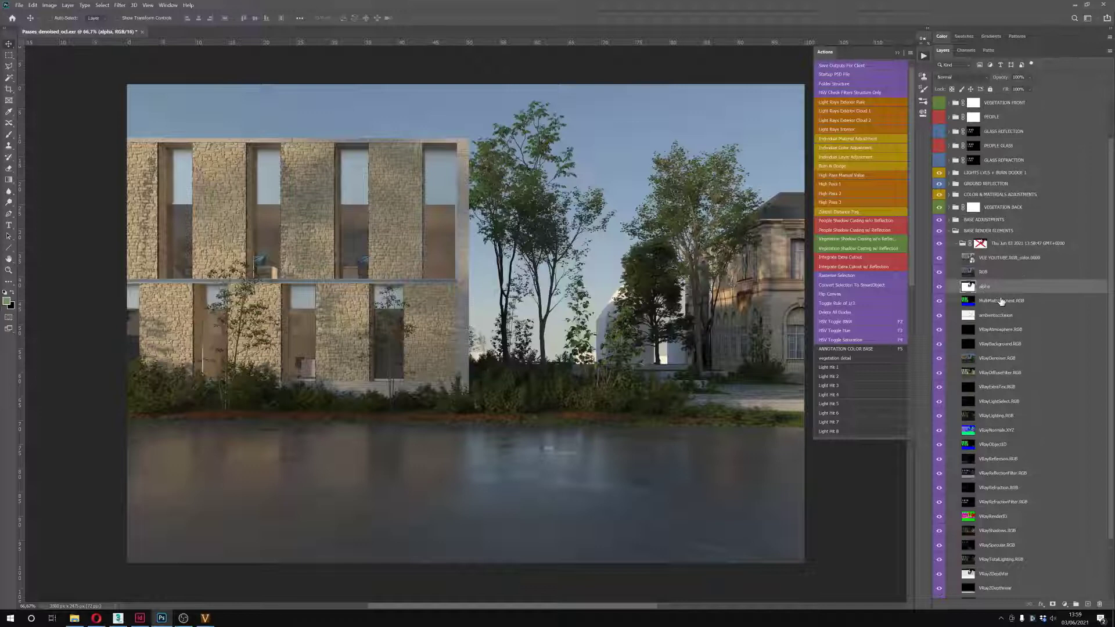
{"action": "left_click", "coordinate": [939, 286], "text": "alt"}
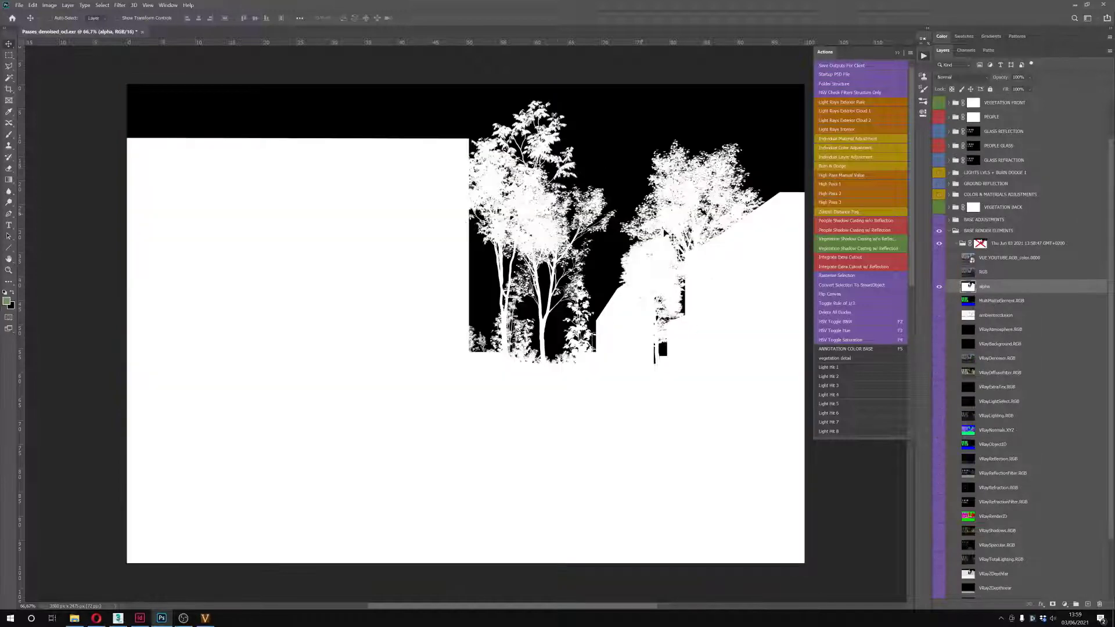
{"action": "left_click", "coordinate": [939, 286], "text": "alt"}
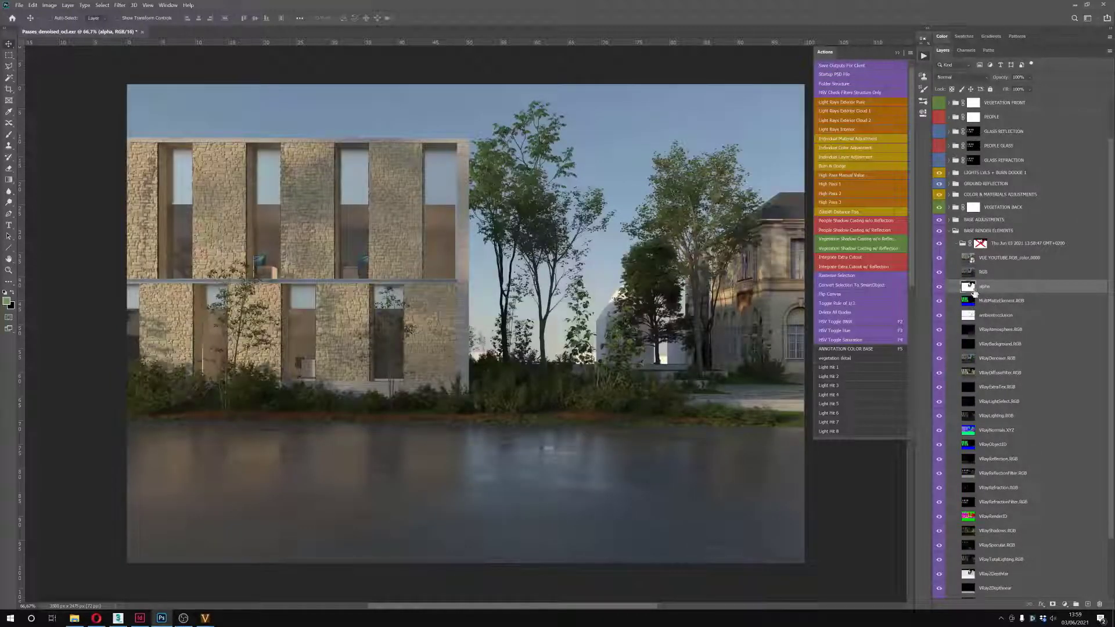
Enable the layer mask on the dated render elements group, collapse that group and expand the BACKGROUND group
{"action": "left_click", "coordinate": [980, 244], "text": "shift"}
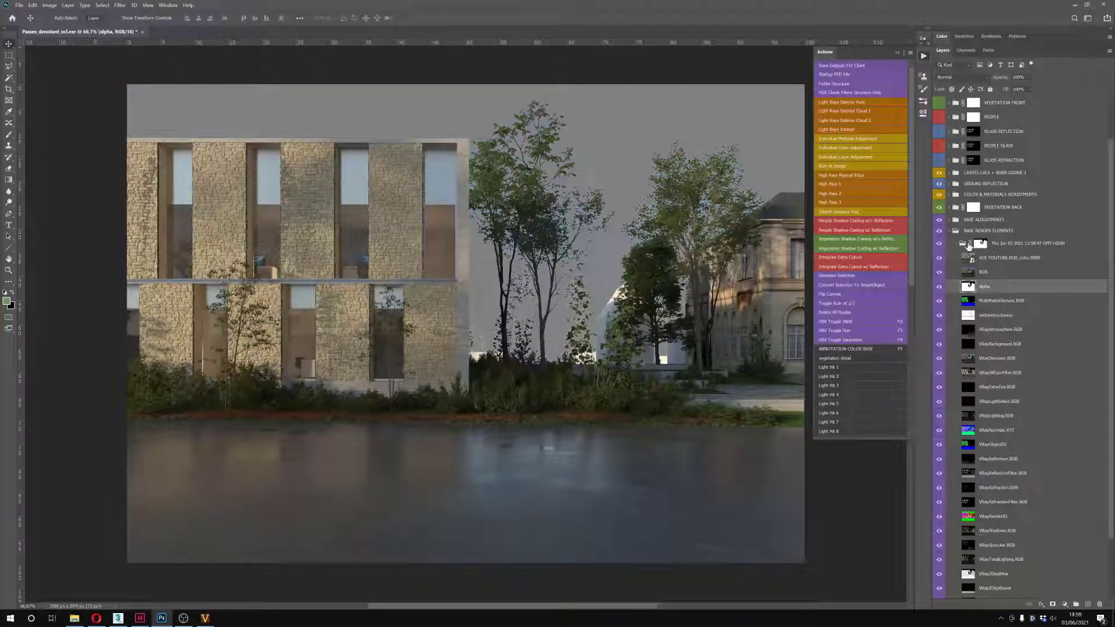
{"action": "left_click", "coordinate": [962, 243]}
{"action": "left_click", "coordinate": [956, 243]}
{"action": "left_click", "coordinate": [957, 301]}
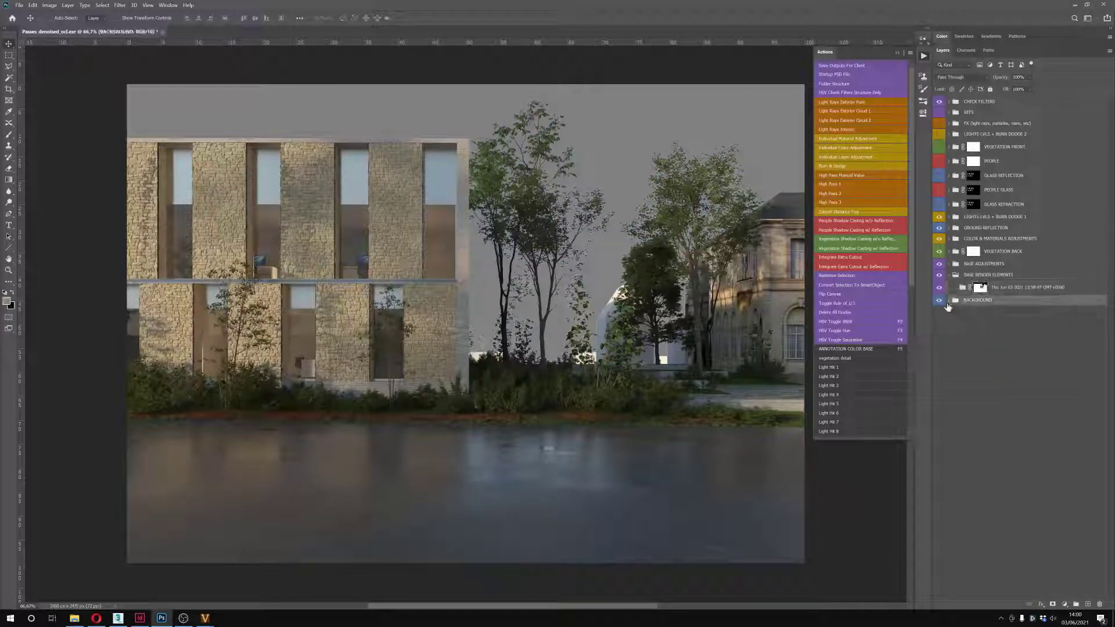
{"action": "left_click", "coordinate": [948, 301]}
{"action": "left_click", "coordinate": [965, 319]}
Shift the render group's mask edge strongly inward with Select and Mask, and disable the mask
{"action": "left_click", "coordinate": [978, 290]}
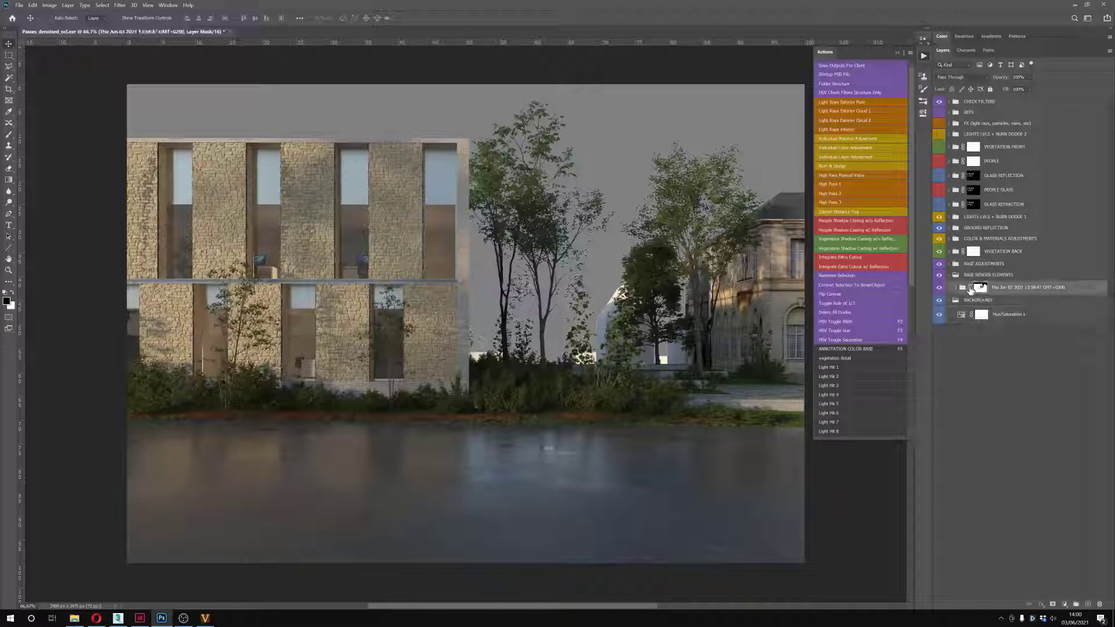
{"action": "left_click", "coordinate": [956, 288]}
{"action": "left_click", "coordinate": [980, 290], "text": "alt"}
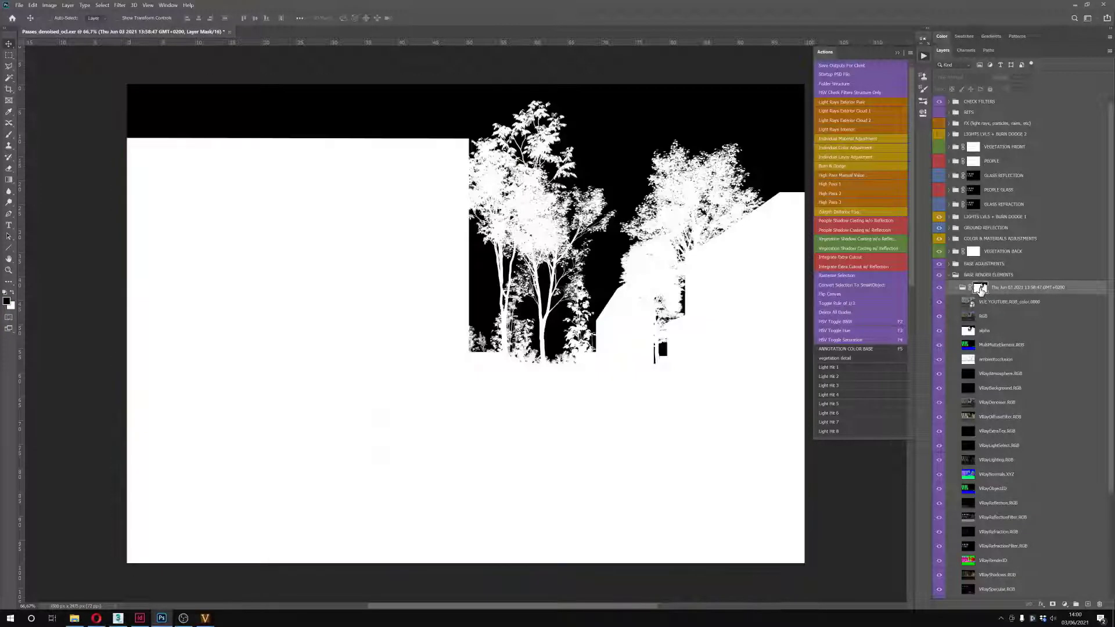
{"action": "double_click", "coordinate": [980, 291]}
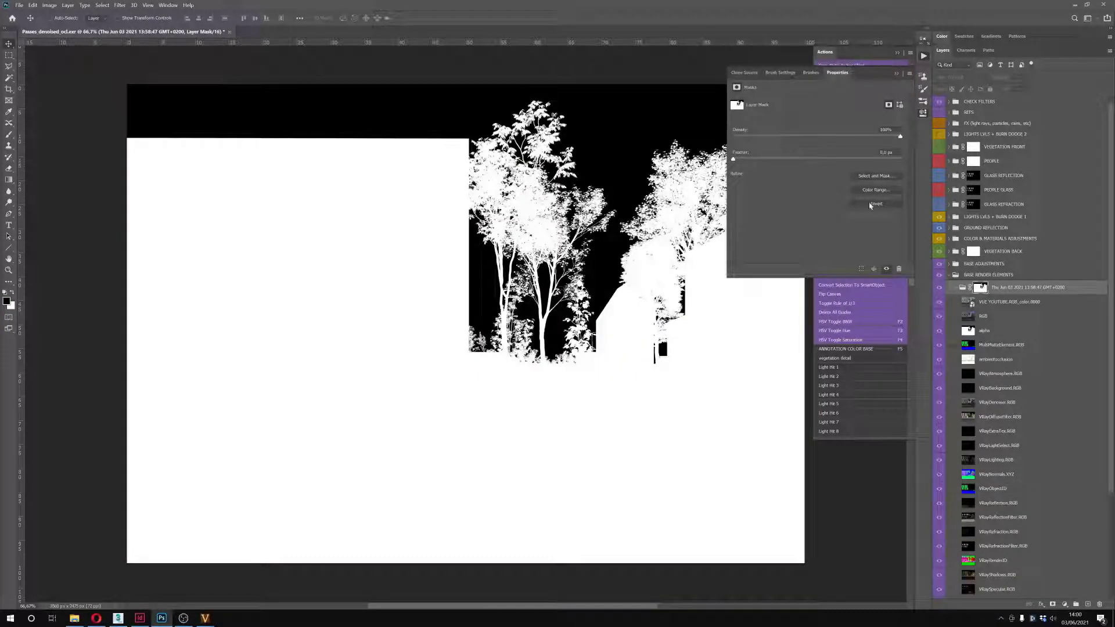
{"action": "left_click", "coordinate": [875, 175]}
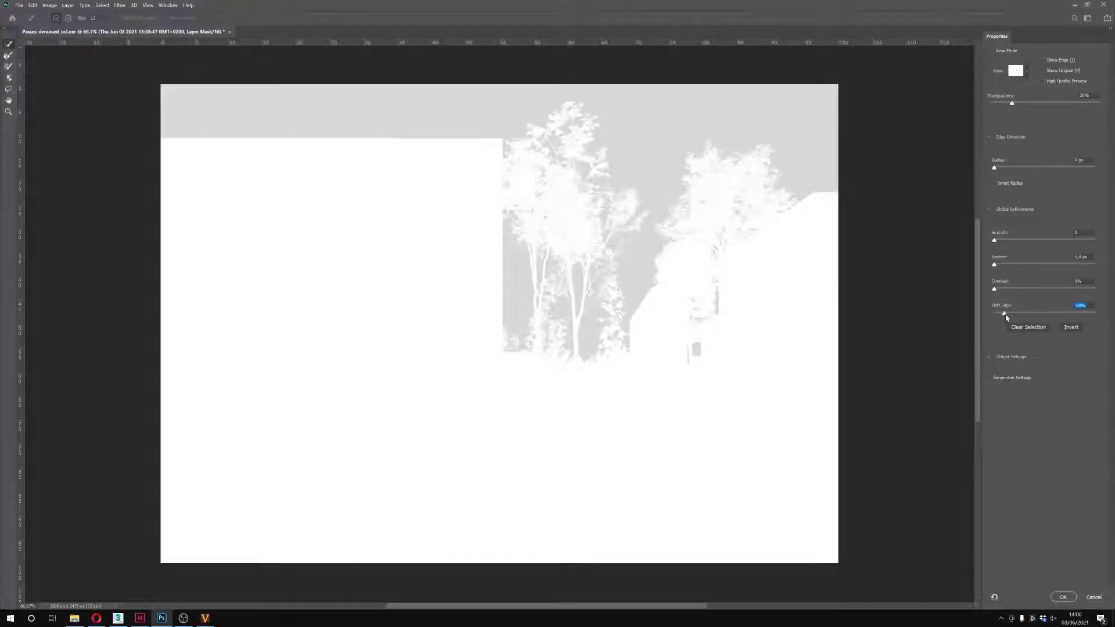
{"action": "left_click_drag", "start_coordinate": [1006, 317], "coordinate": [996, 315]}
{"action": "left_click", "coordinate": [1074, 597]}
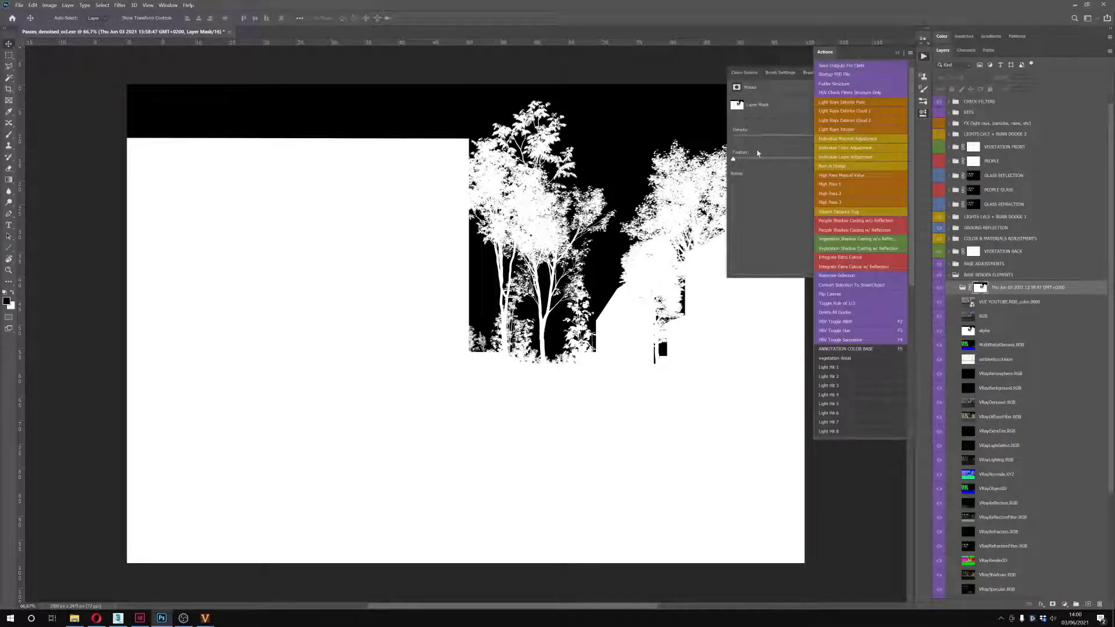
{"action": "left_click", "coordinate": [978, 289]}
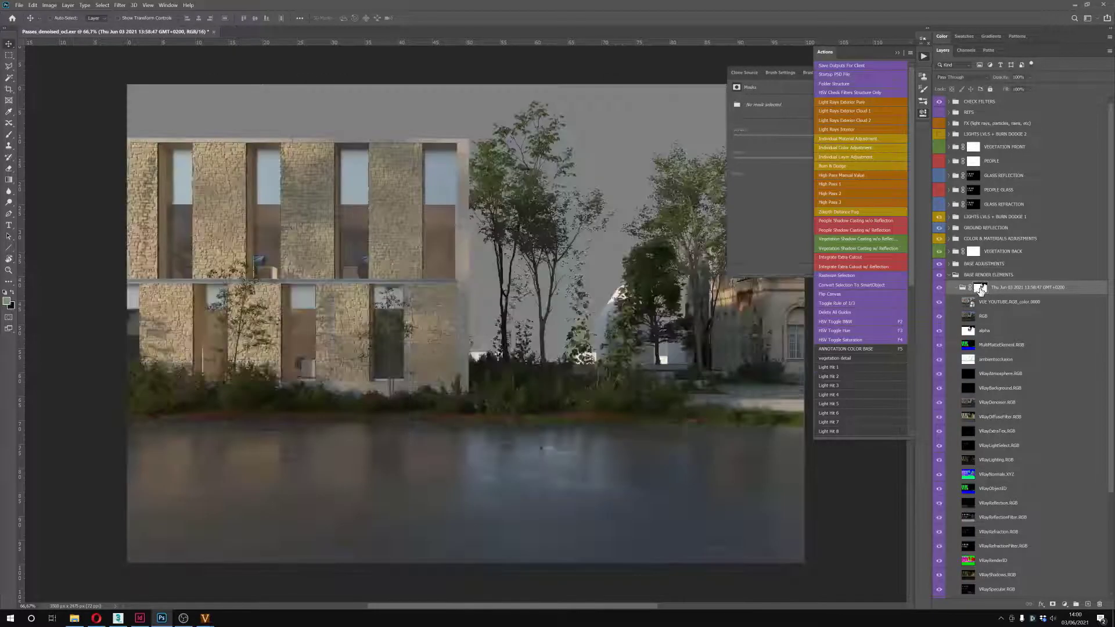
{"action": "left_click", "coordinate": [979, 288], "text": "shift"}
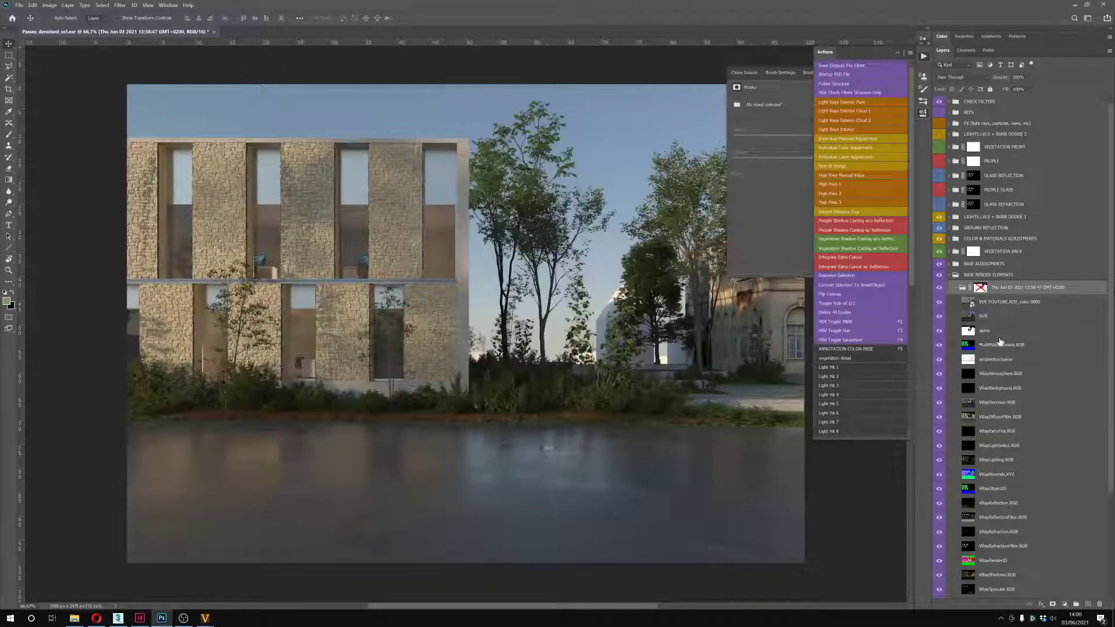
Isolate the MultiMatteElement.RGB pass, test a Magic Wand selection on a green facade panel, deselect it and restore the other layers
{"action": "left_click", "coordinate": [1000, 344]}
{"action": "left_click", "coordinate": [938, 345], "text": "alt"}
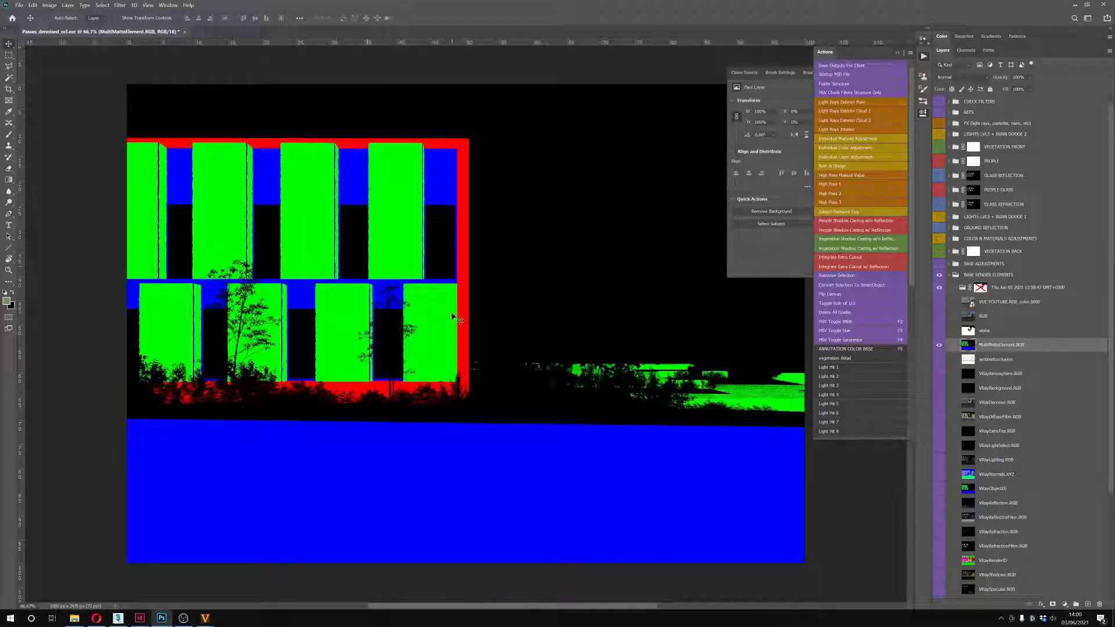
{"action": "key", "text": "w"}
{"action": "left_click", "coordinate": [411, 328]}
{"action": "key", "text": "ctrl+d"}
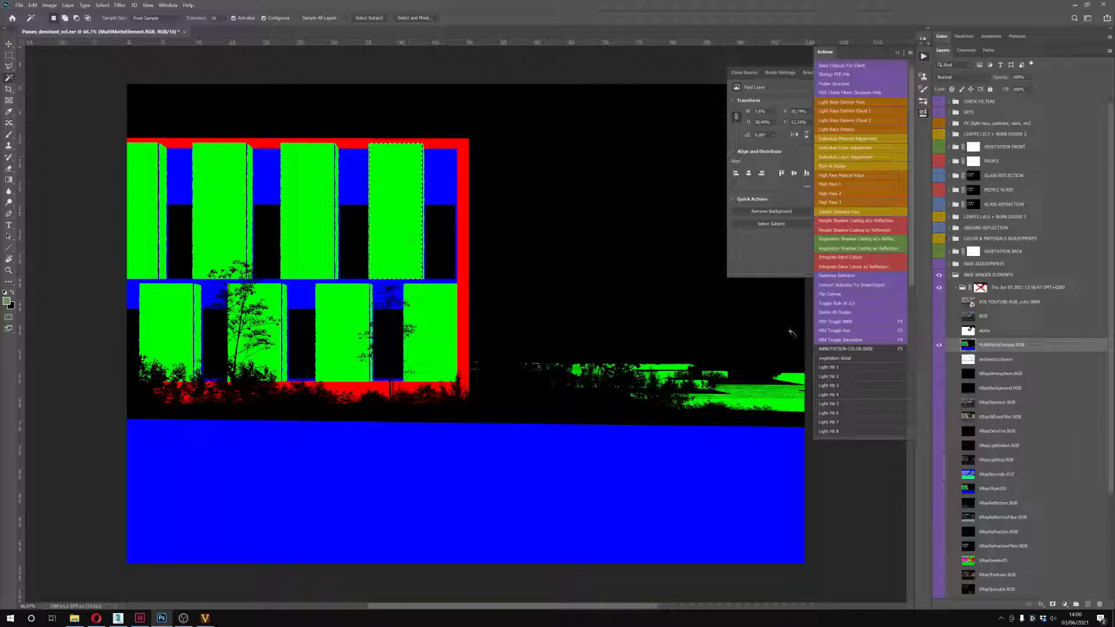
{"action": "left_click", "coordinate": [939, 346]}
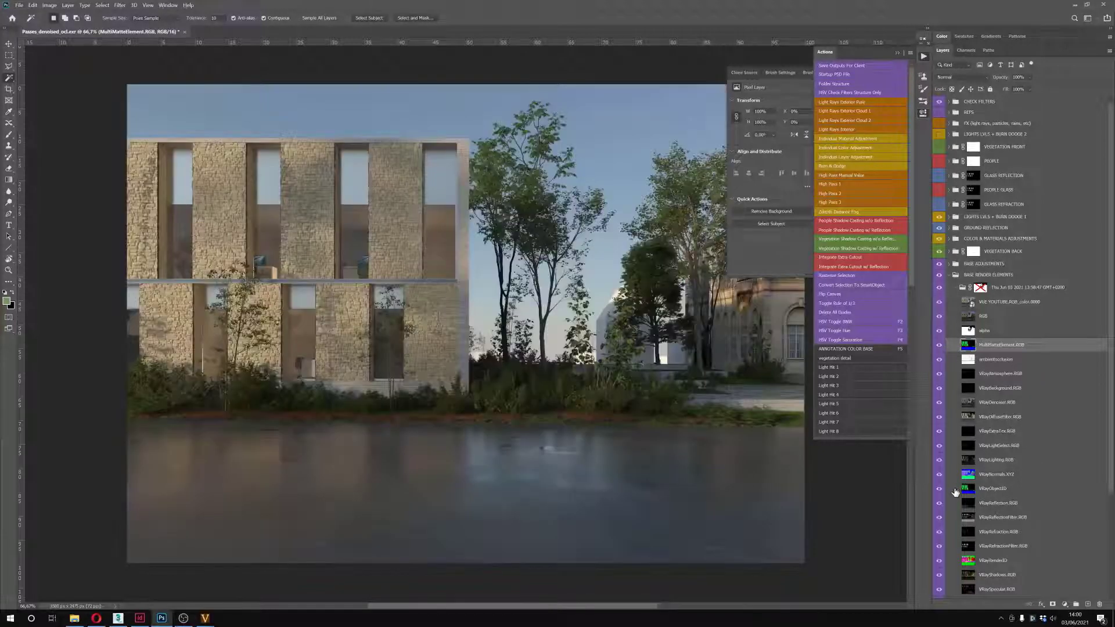
View the VRayObjectID pass on its own, and isolate and select the VRayRenderID pass
{"action": "left_click", "coordinate": [939, 488], "text": "alt"}
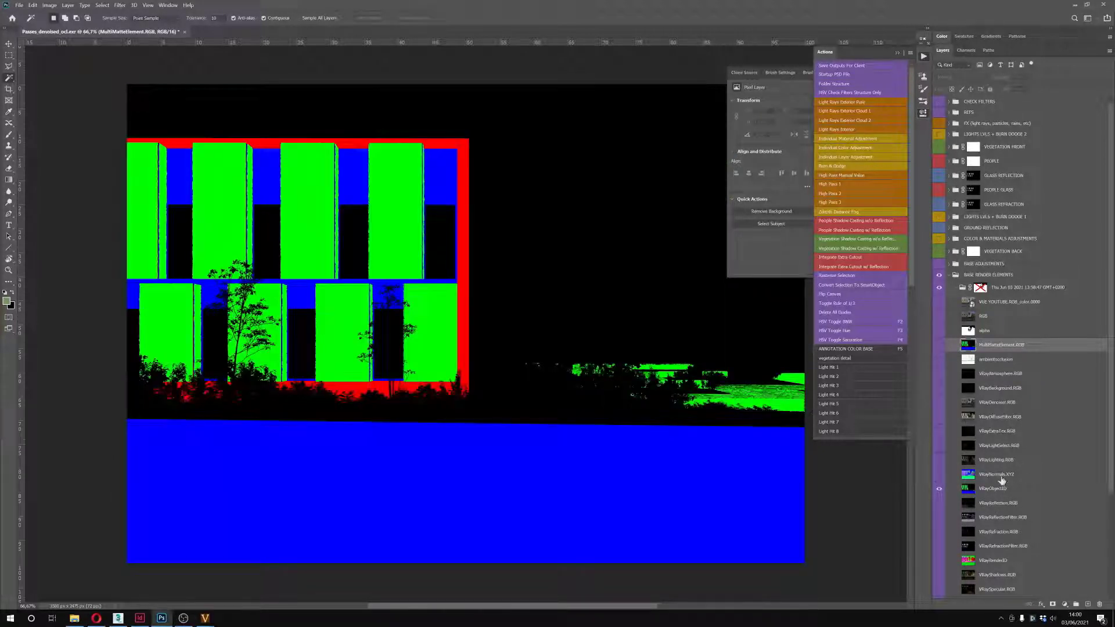
{"action": "left_click", "coordinate": [938, 488], "text": "alt"}
{"action": "left_click", "coordinate": [939, 560], "text": "alt"}
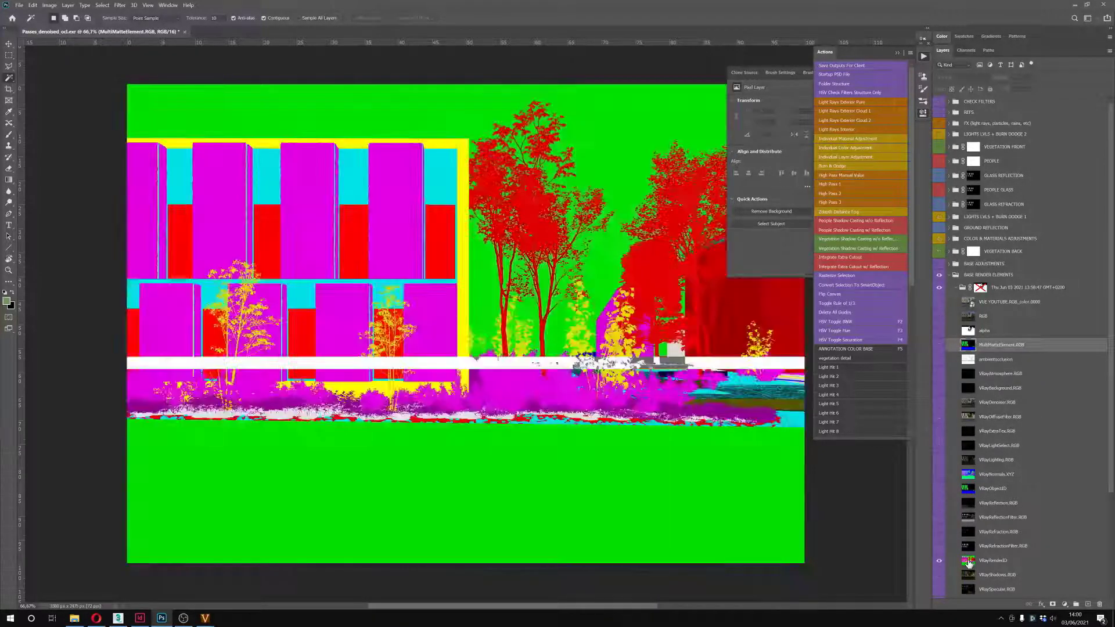
{"action": "left_click", "coordinate": [966, 561]}
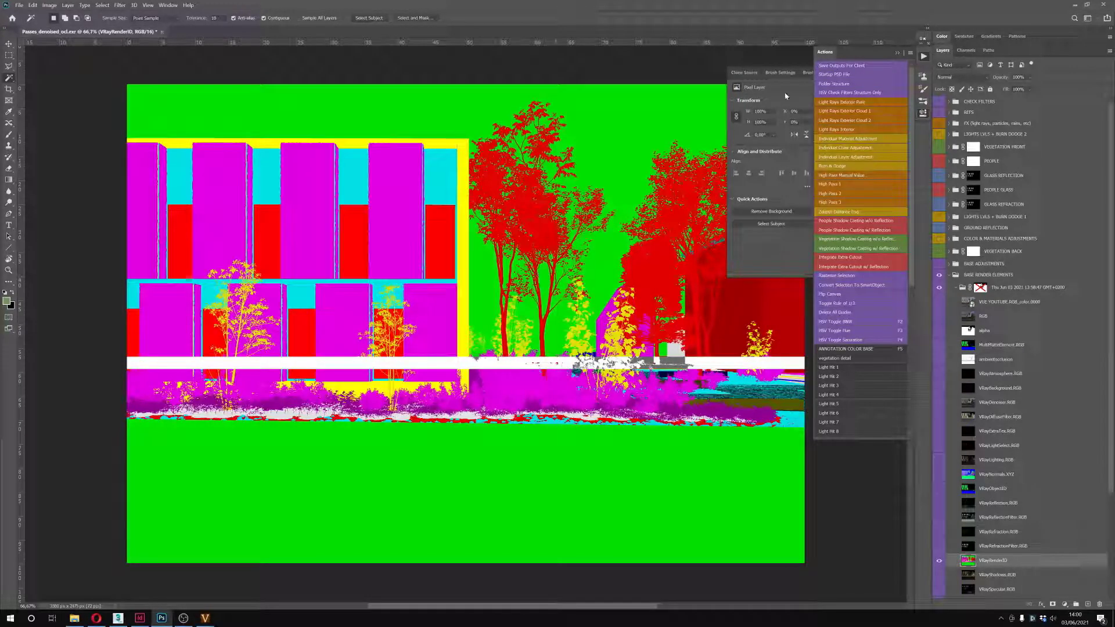
Collapse the Actions and Properties panels and turn all layers back on from the isolated VRayRenderID pass
{"action": "left_click", "coordinate": [897, 53]}
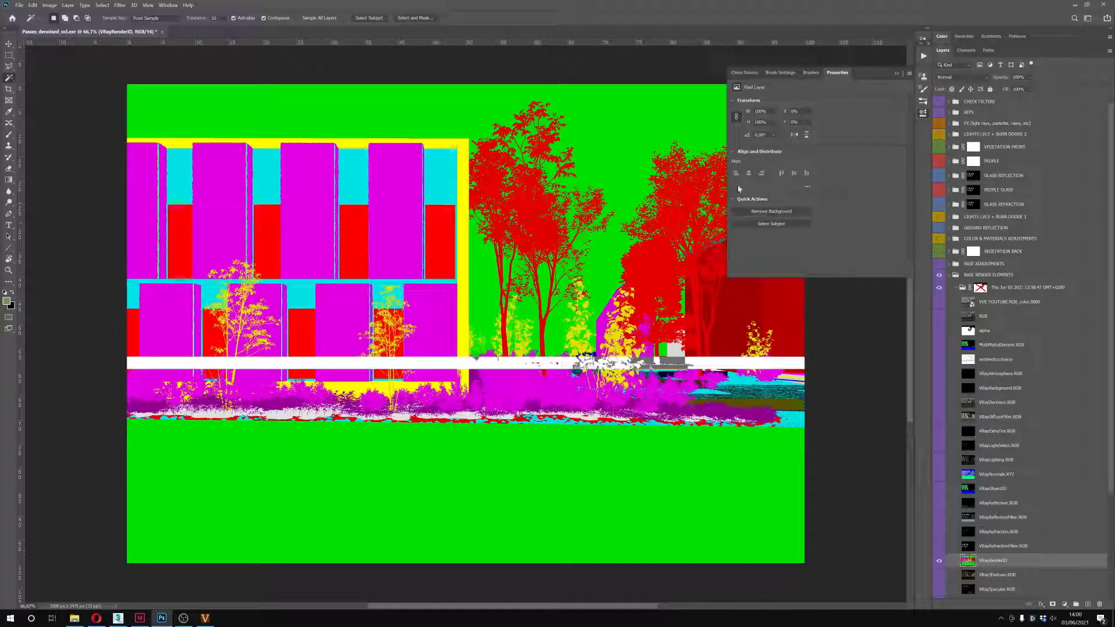
{"action": "left_click", "coordinate": [896, 73]}
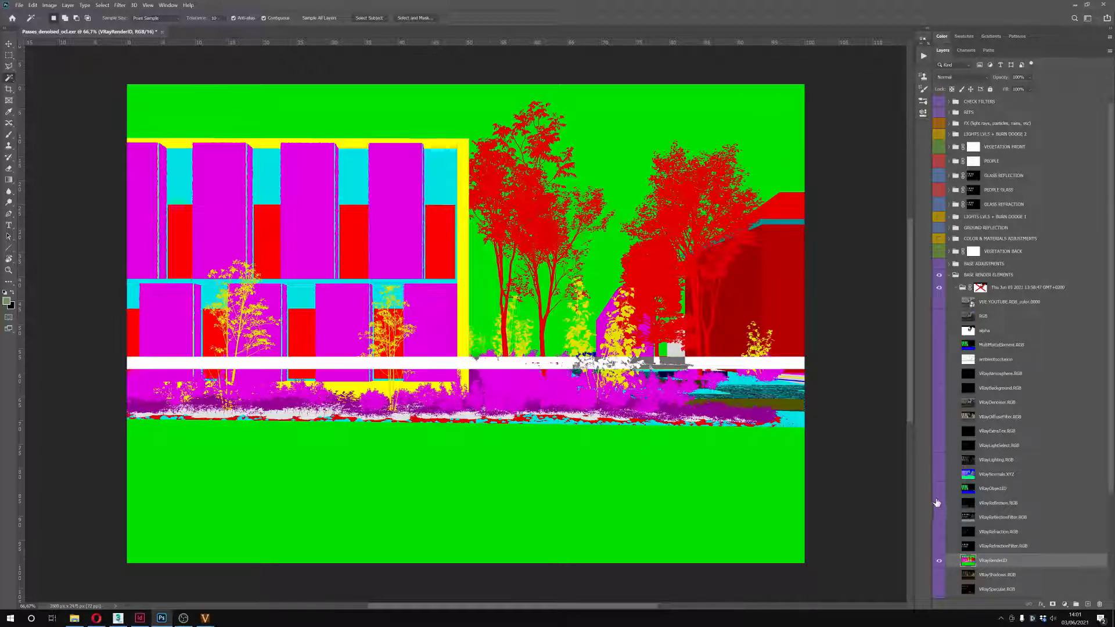
{"action": "left_click", "coordinate": [939, 561], "text": "alt"}
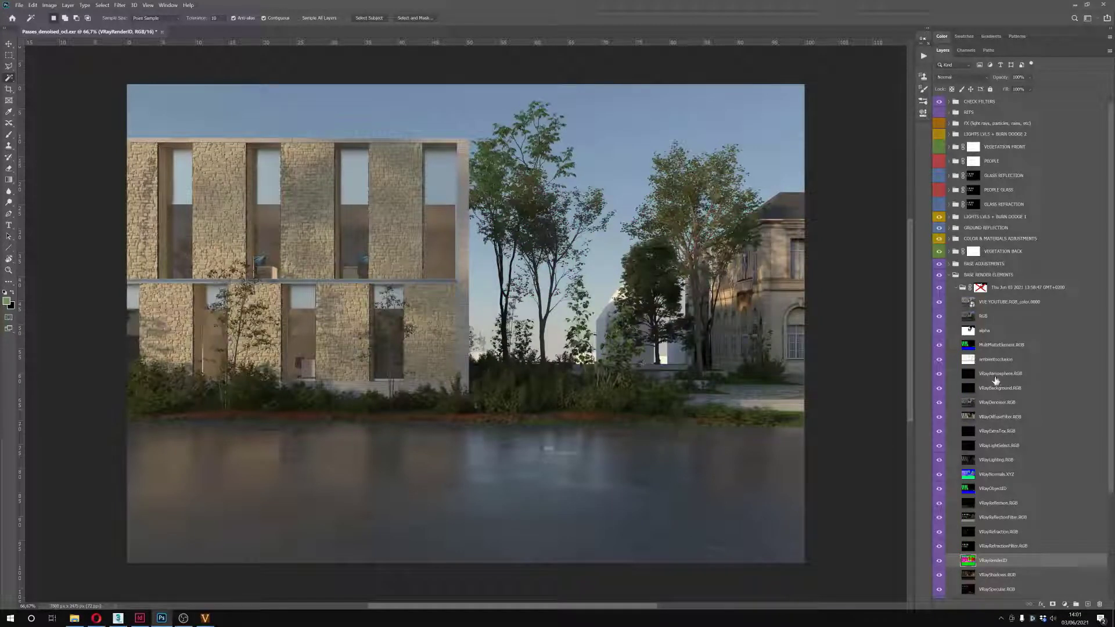
View the ambientocclusion pass on its own, restore all layers, and compare its layer with VRayExtraTex.RGB
{"action": "left_click", "coordinate": [967, 362]}
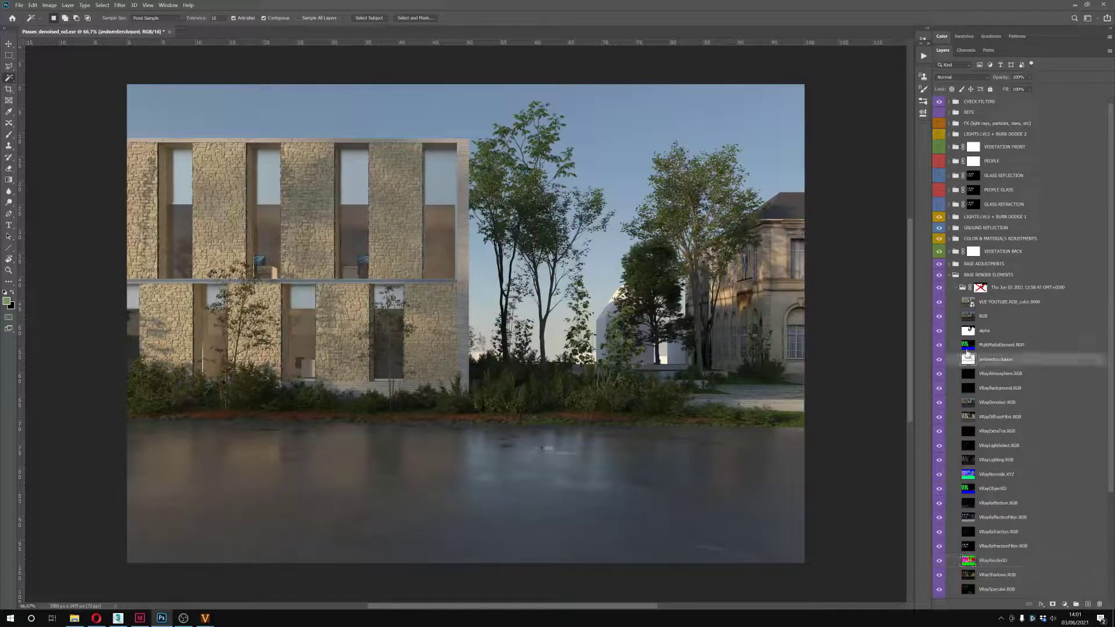
{"action": "left_click", "coordinate": [938, 363], "text": "alt"}
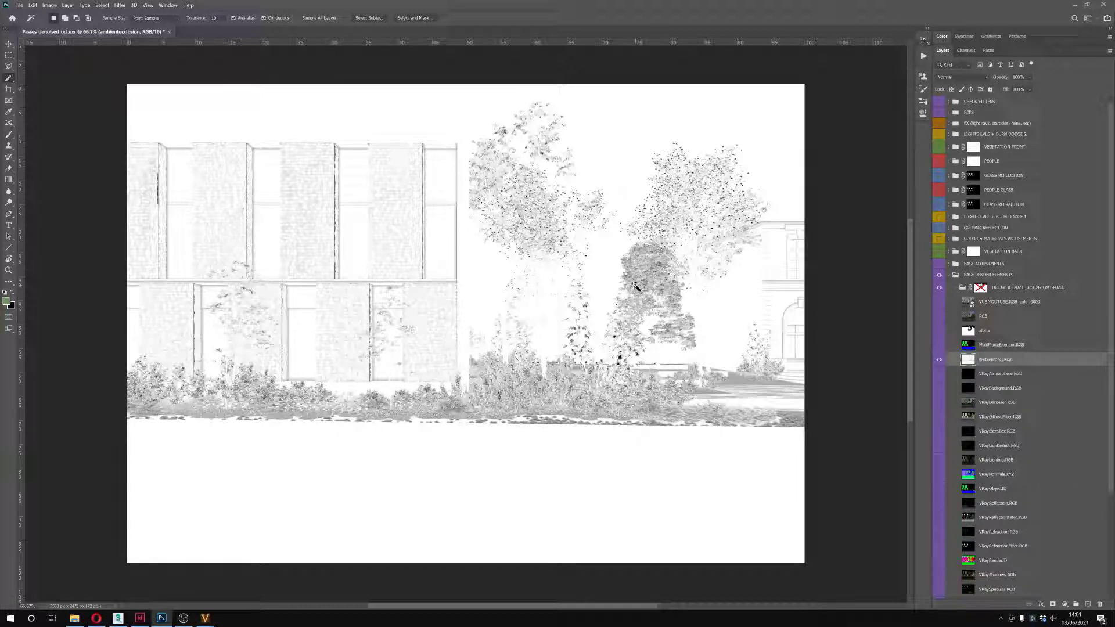
{"action": "left_click", "coordinate": [938, 363]}
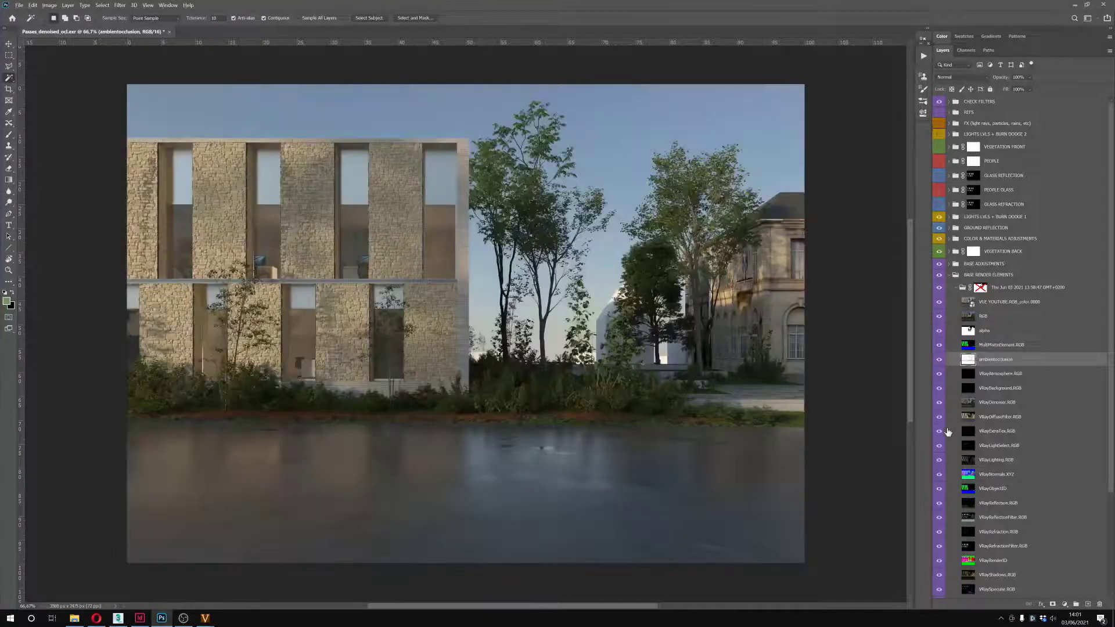
{"action": "left_click", "coordinate": [938, 431]}
{"action": "left_click", "coordinate": [948, 435]}
{"action": "left_click", "coordinate": [939, 434]}
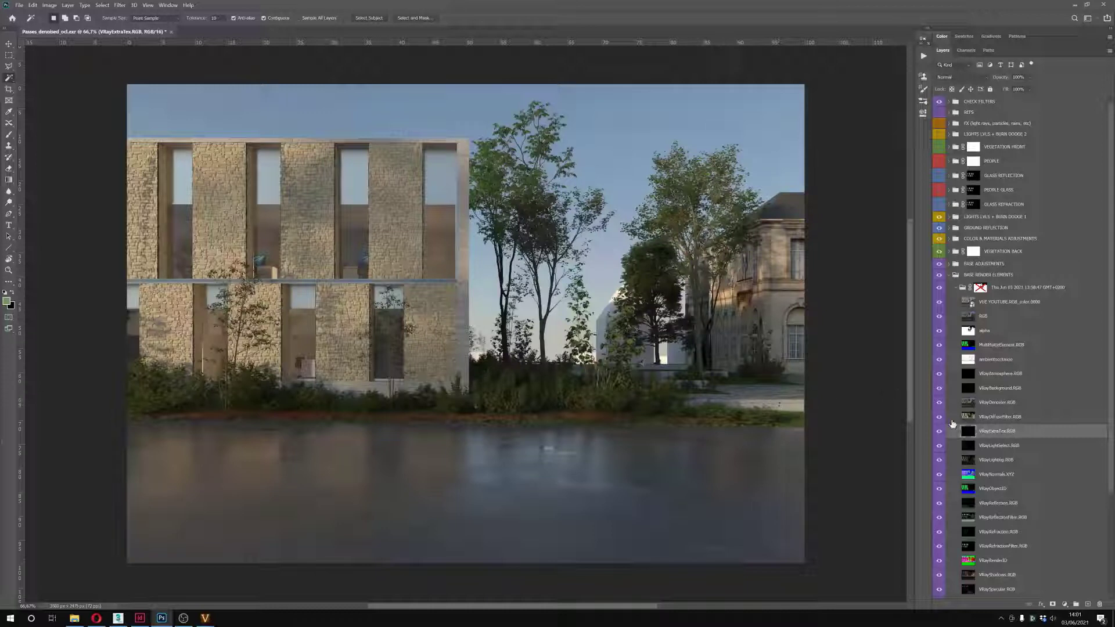
{"action": "left_click", "coordinate": [981, 360]}
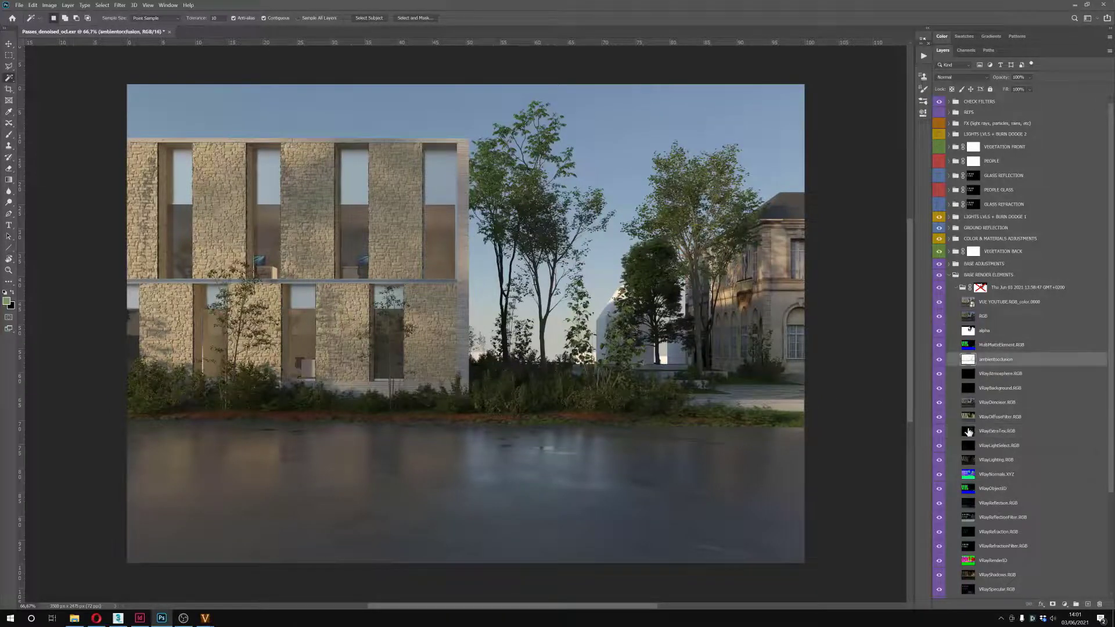
{"action": "left_click", "coordinate": [968, 431]}
{"action": "left_click", "coordinate": [967, 364]}
Expand the LIGHTS LVLS + BURN DODGE 1 group, select the ambientocclusion copy layer and compare the image with it off and on
{"action": "left_click", "coordinate": [949, 217]}
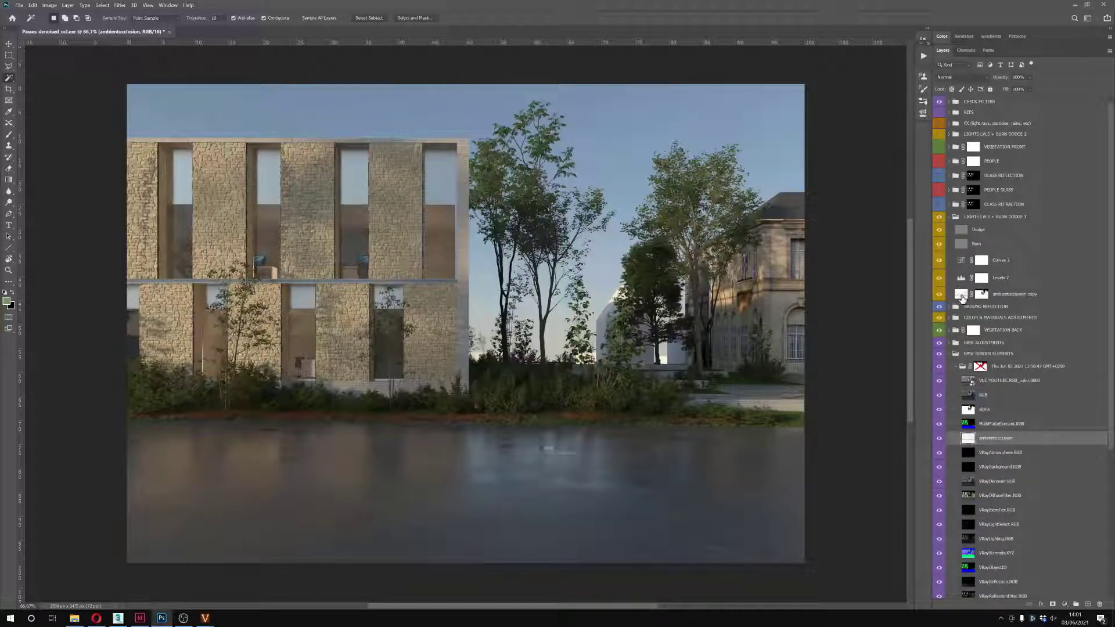
{"action": "left_click", "coordinate": [961, 297]}
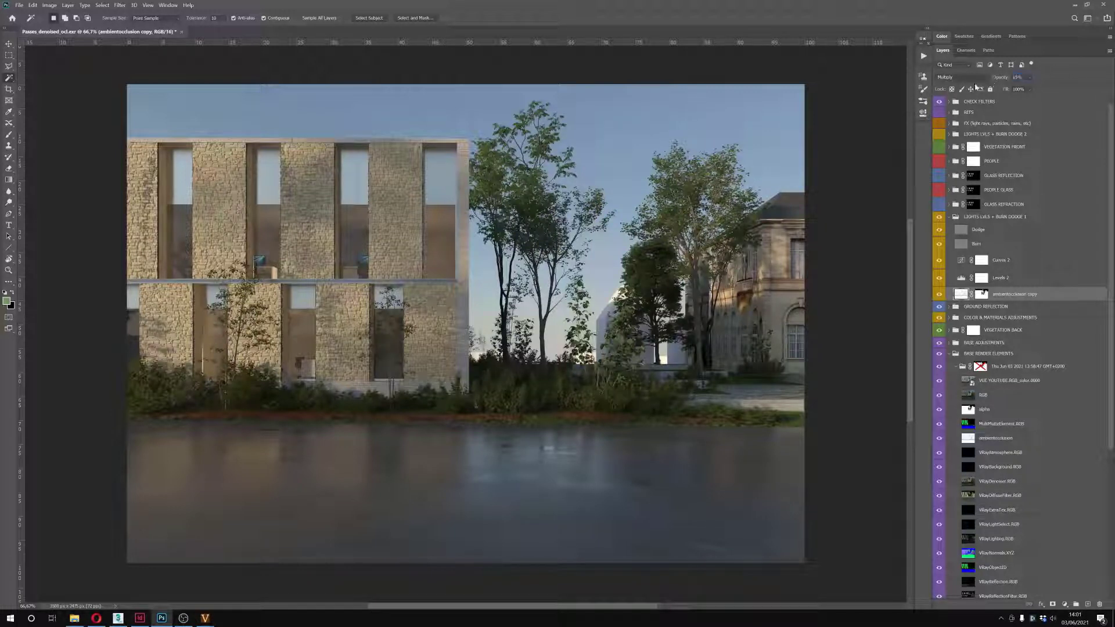
{"action": "left_click", "coordinate": [940, 294]}
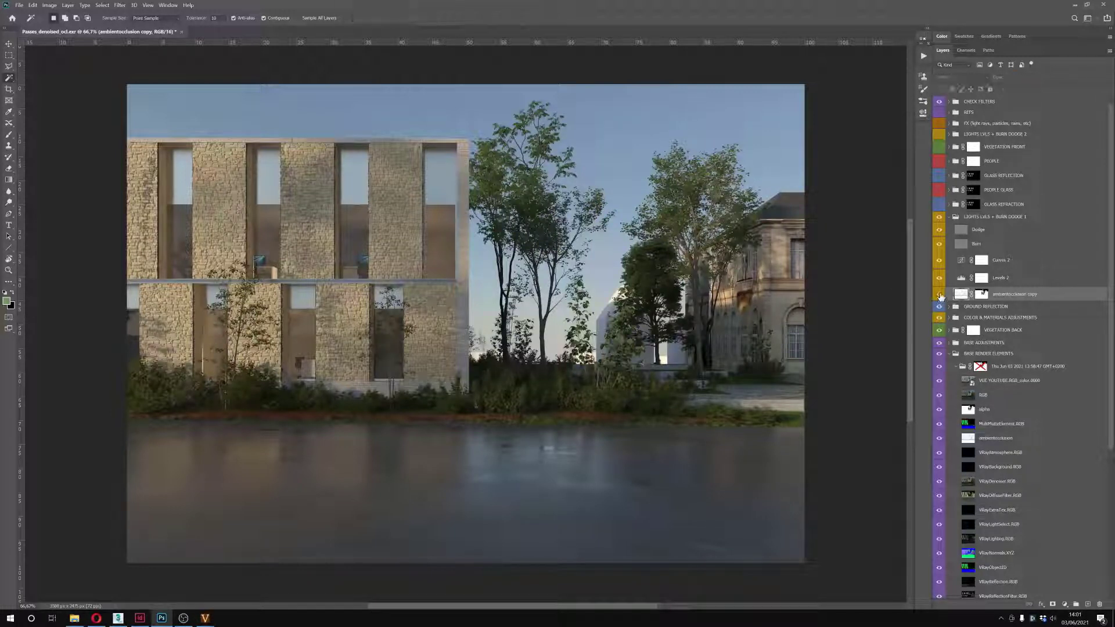
{"action": "left_click", "coordinate": [941, 296]}
Inspect the ambientocclusion copy layer's effect on the facade at 100% opacity, and set its opacity to 14%
{"action": "key", "text": "b"}
{"action": "scroll", "coordinate": [446, 310], "scroll_direction": "up", "scroll_amount": 8}
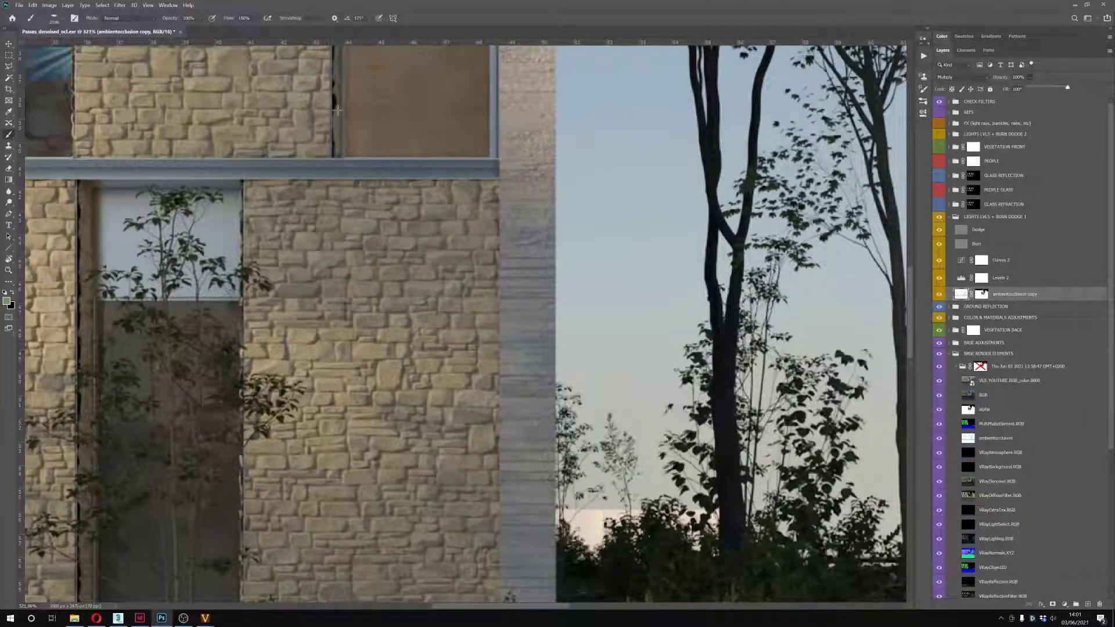
{"action": "scroll", "coordinate": [486, 233], "scroll_direction": "down", "scroll_amount": 6}
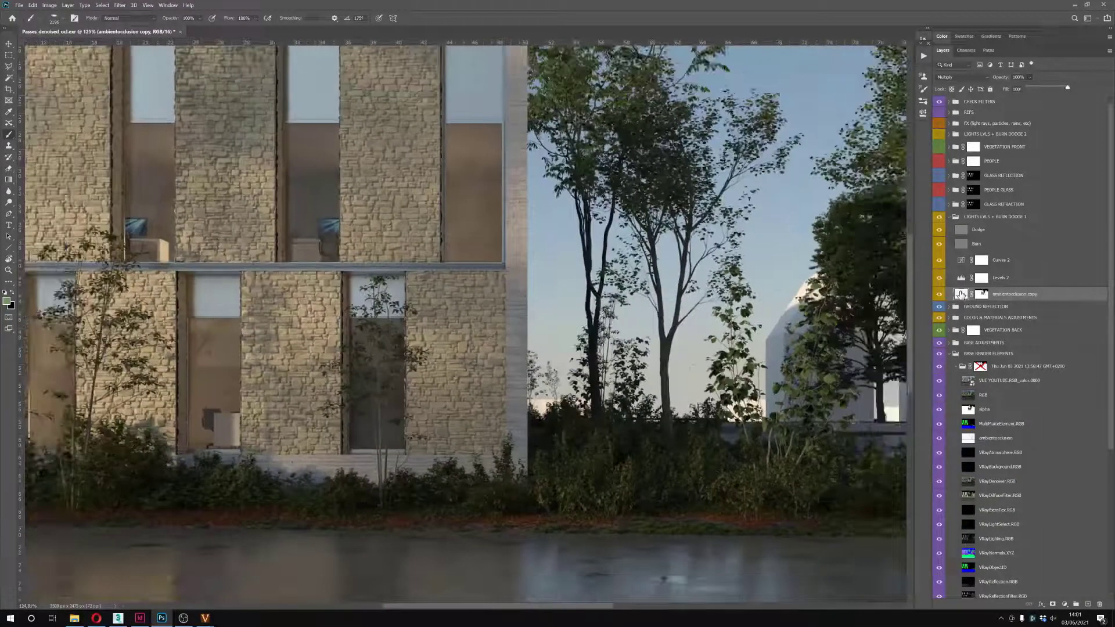
{"action": "left_click_drag", "start_coordinate": [481, 395], "coordinate": [540, 383]}
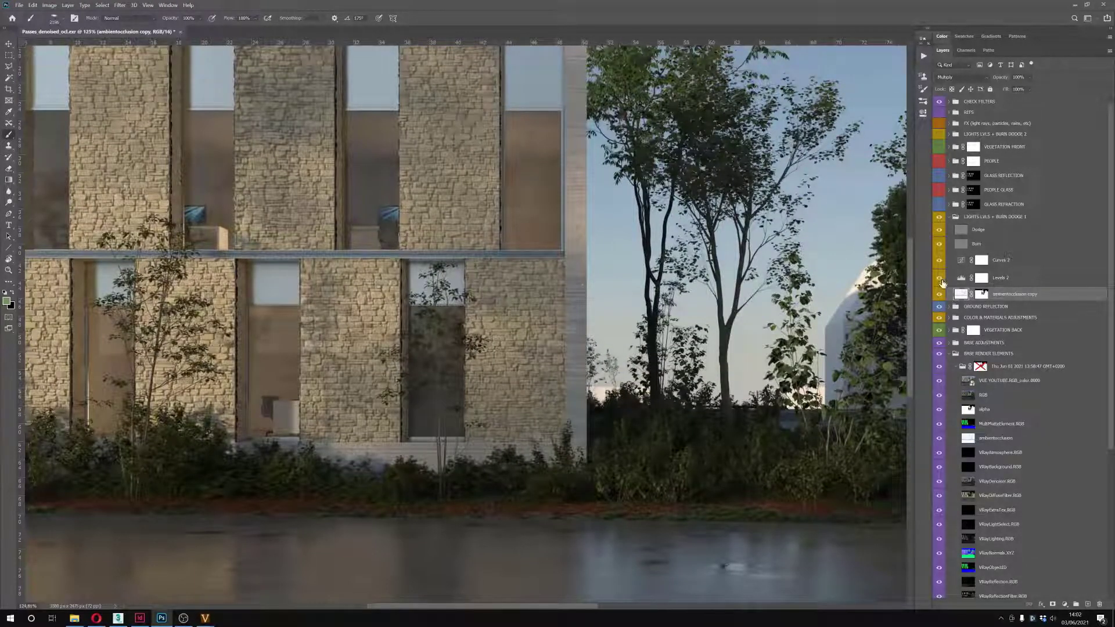
{"action": "left_click_drag", "start_coordinate": [1032, 82], "coordinate": [1011, 88]}
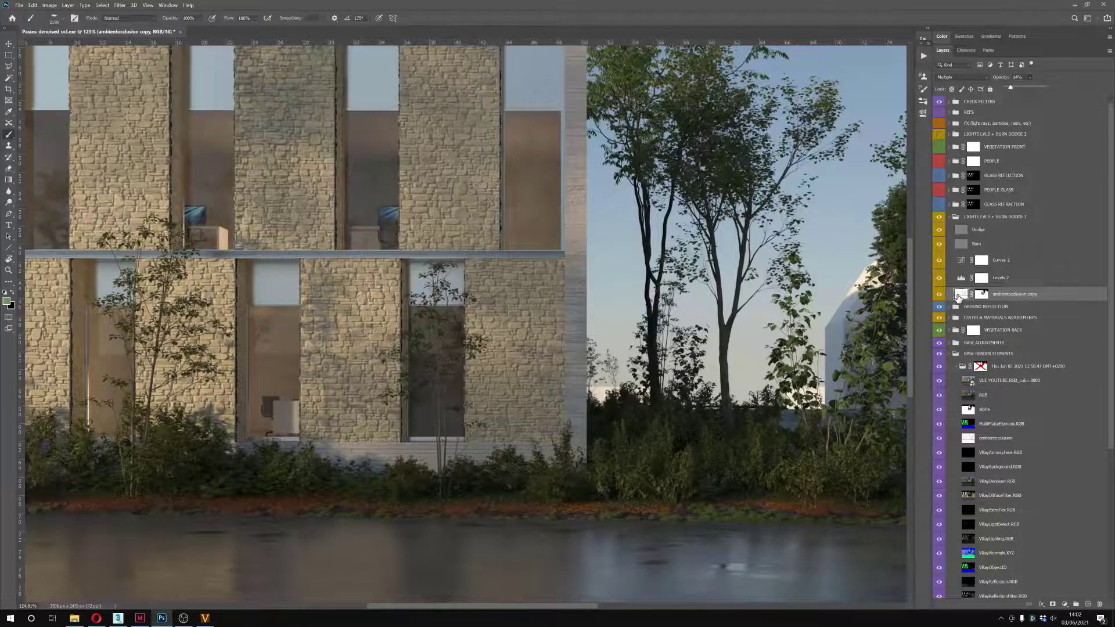
{"action": "key", "text": "ctrl+0"}
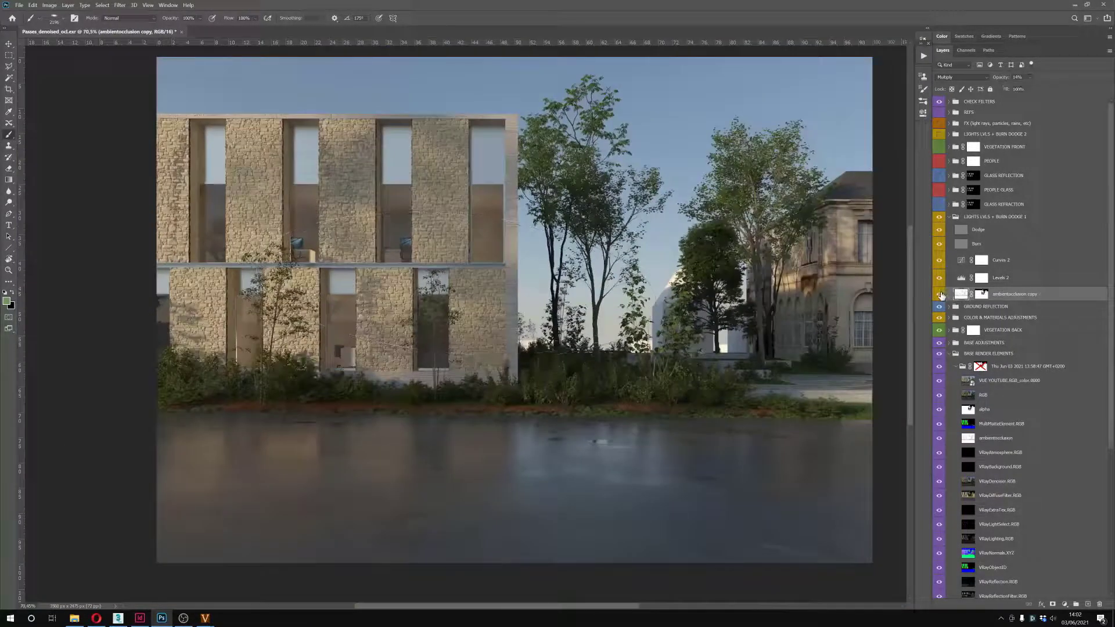
Duplicate the ambientocclusion copy layer and test brushing on the duplicate's mask over the facade
{"action": "key", "text": "ctrl+j"}
{"action": "left_click", "coordinate": [980, 295]}
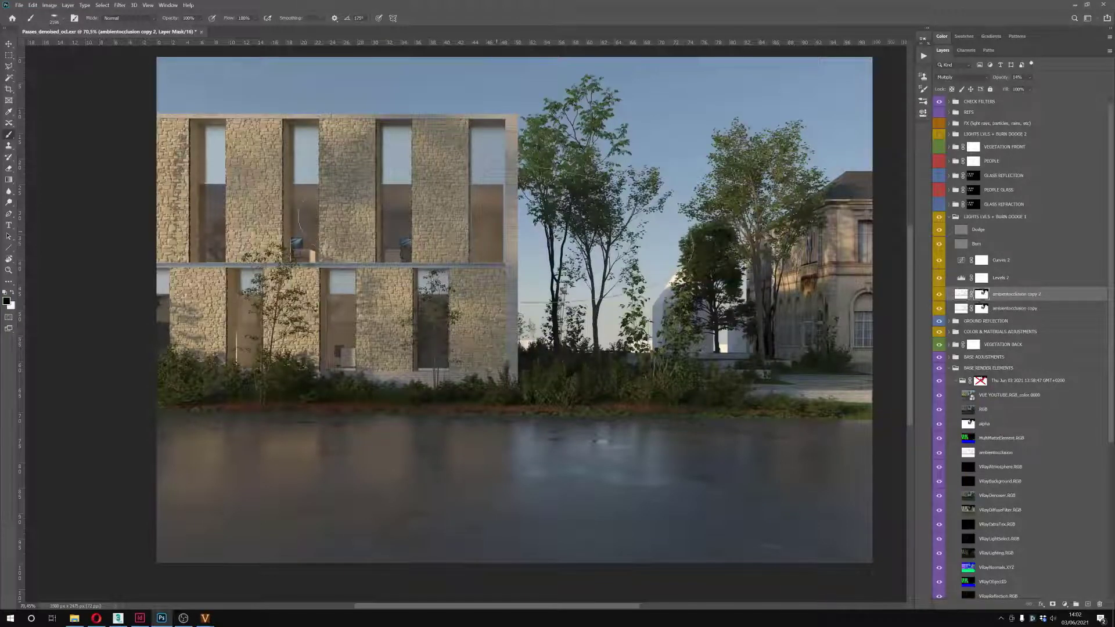
{"action": "left_click_drag", "start_coordinate": [497, 246], "coordinate": [371, 255]}
{"action": "scroll", "coordinate": [405, 299], "scroll_direction": "up", "scroll_amount": 6}
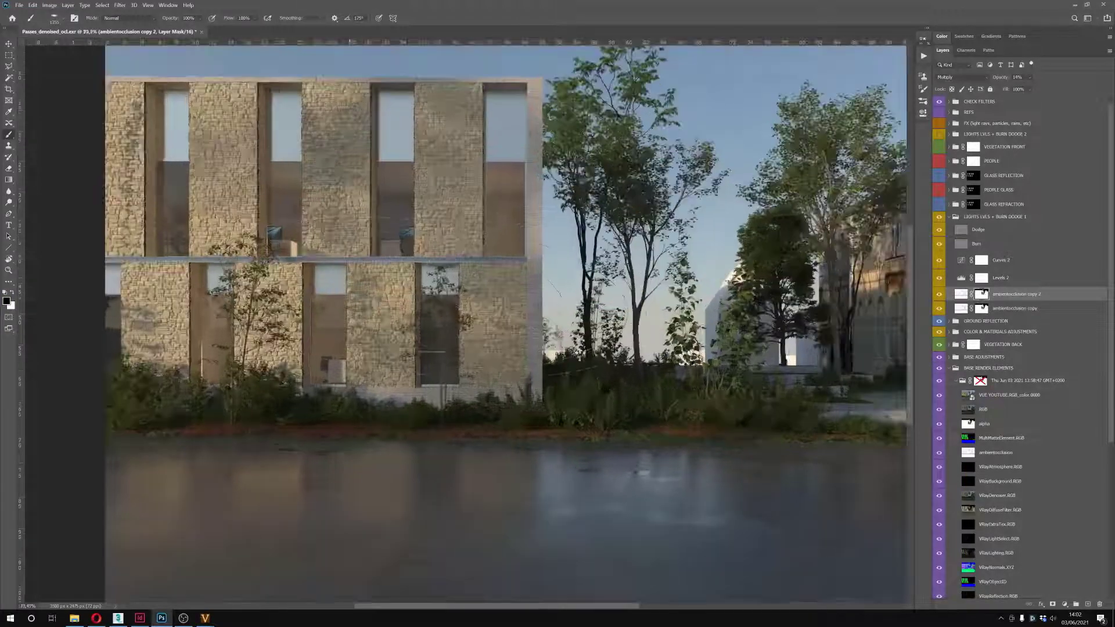
{"action": "scroll", "coordinate": [526, 308], "scroll_direction": "down", "scroll_amount": 5}
{"action": "scroll", "coordinate": [526, 308], "scroll_direction": "down", "scroll_amount": 3}
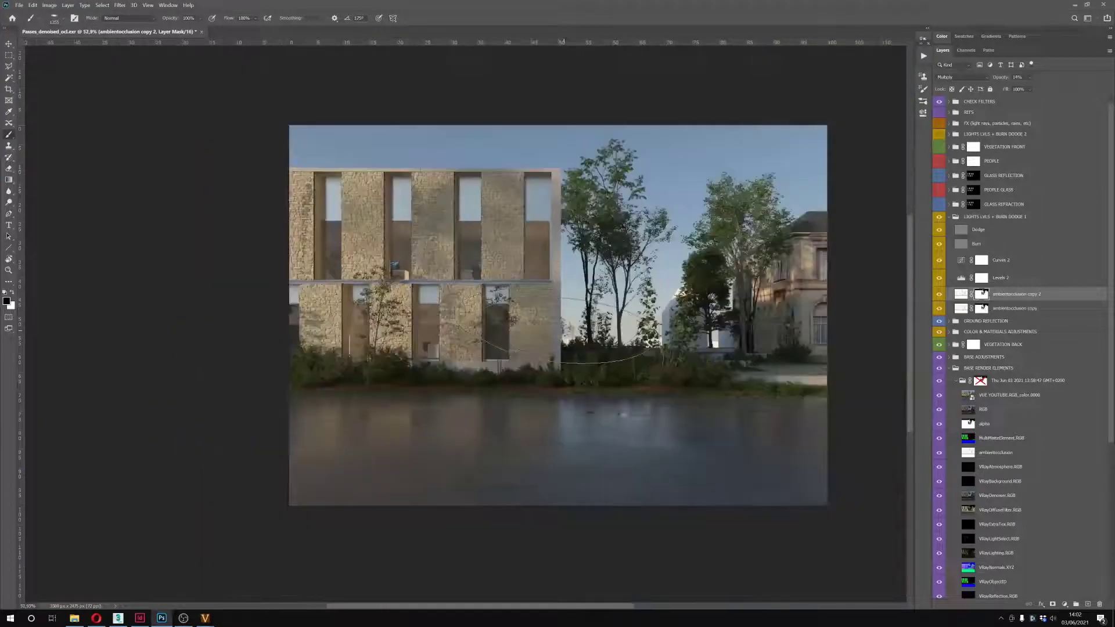
{"action": "scroll", "coordinate": [562, 348], "scroll_direction": "up", "scroll_amount": 5}
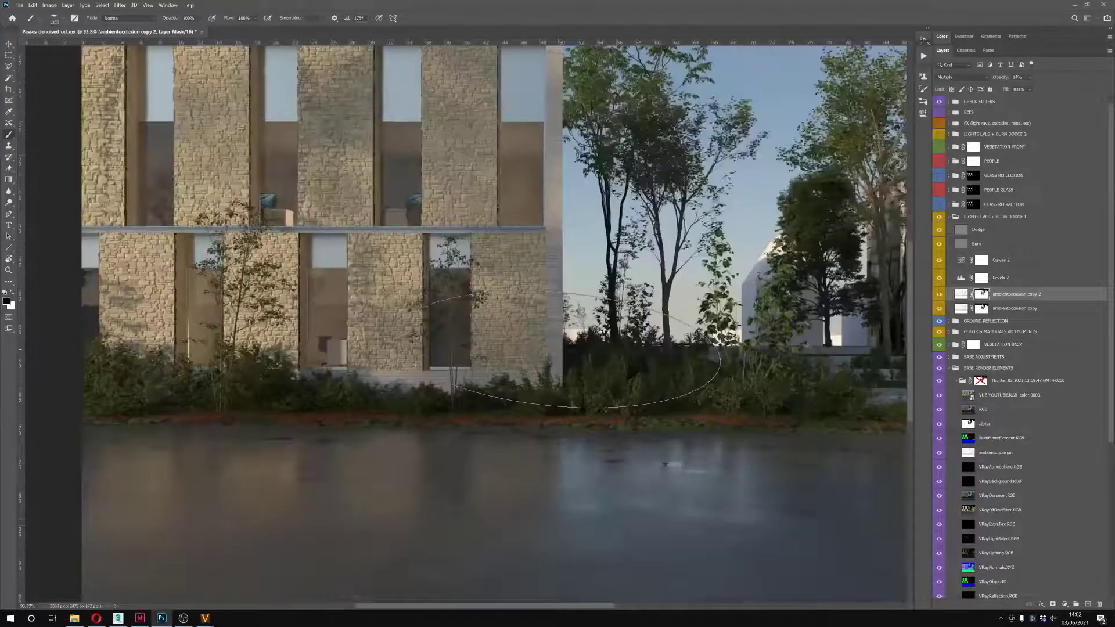
{"action": "left_click", "coordinate": [960, 294]}
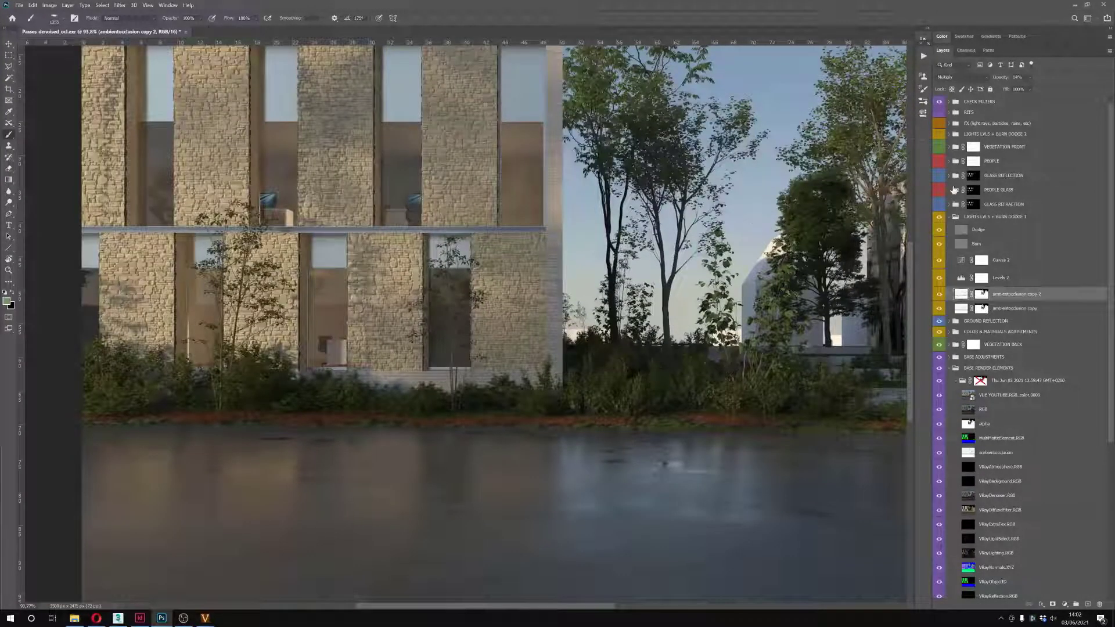
Add a new layer at the top of the stack and sketch green vertical strokes and loops over the facade and trees
{"action": "left_click", "coordinate": [978, 115]}
{"action": "left_click", "coordinate": [969, 103]}
{"action": "left_click", "coordinate": [1087, 605]}
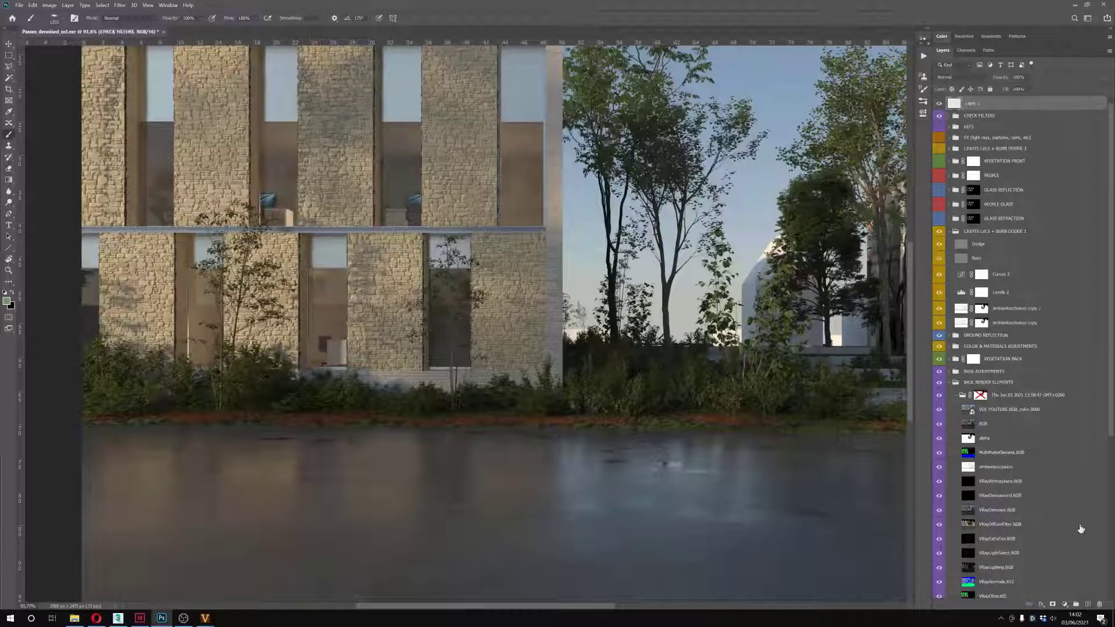
{"action": "mouse_move", "coordinate": [477, 276]}
{"action": "left_mouse_down"}
{"action": "mouse_move", "coordinate": [192, 320]}
{"action": "mouse_move", "coordinate": [186, 443]}
{"action": "mouse_move", "coordinate": [137, 429]}
{"action": "left_mouse_up"}
{"action": "left_click_drag", "start_coordinate": [444, 284], "coordinate": [443, 285]}
{"action": "left_click_drag", "start_coordinate": [508, 368], "coordinate": [500, 242]}
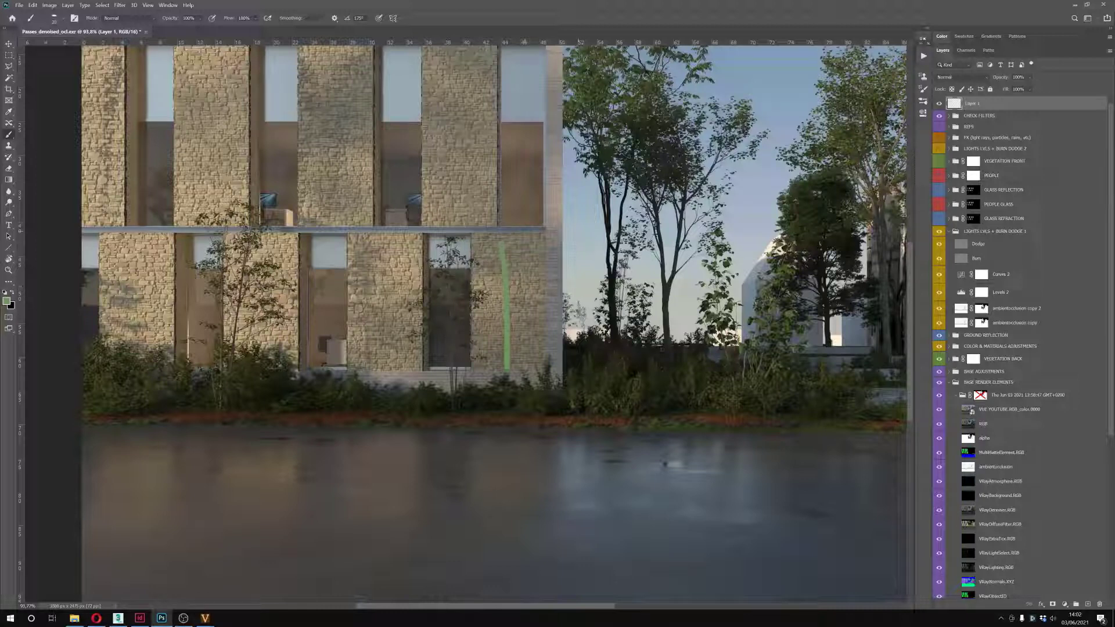
{"action": "left_click_drag", "start_coordinate": [578, 233], "coordinate": [592, 398]}
{"action": "left_click_drag", "start_coordinate": [662, 233], "coordinate": [667, 357]}
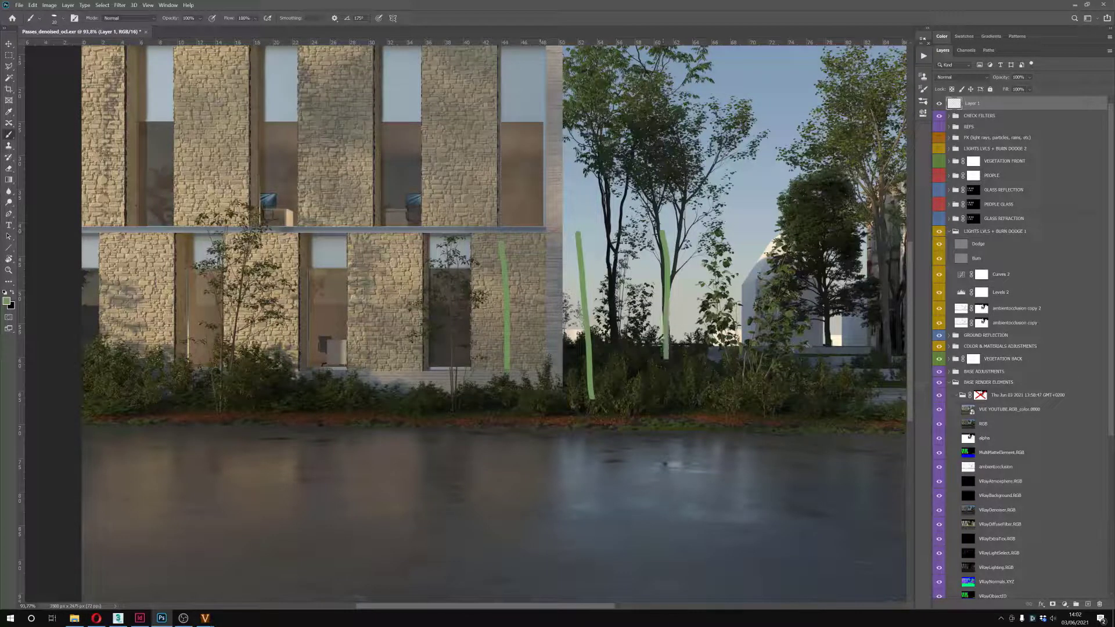
{"action": "mouse_move", "coordinate": [503, 239]}
{"action": "left_mouse_down"}
{"action": "mouse_move", "coordinate": [526, 343]}
{"action": "mouse_move", "coordinate": [483, 232]}
{"action": "left_mouse_up"}
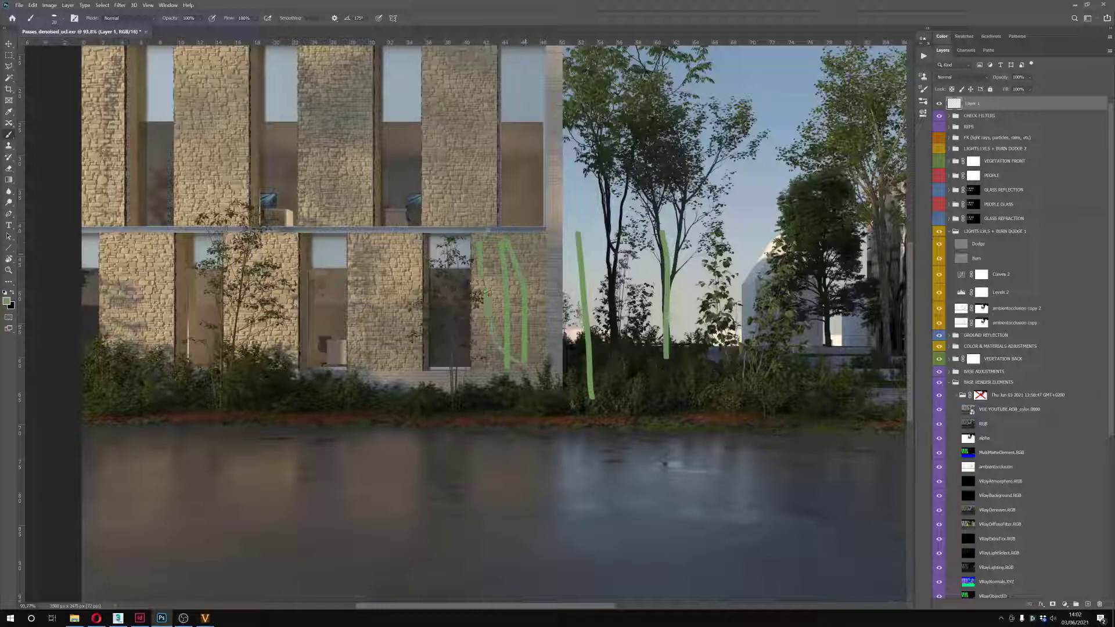
{"action": "mouse_move", "coordinate": [573, 230]}
{"action": "left_mouse_down"}
{"action": "mouse_move", "coordinate": [610, 359]}
{"action": "mouse_move", "coordinate": [588, 229]}
{"action": "left_mouse_up"}
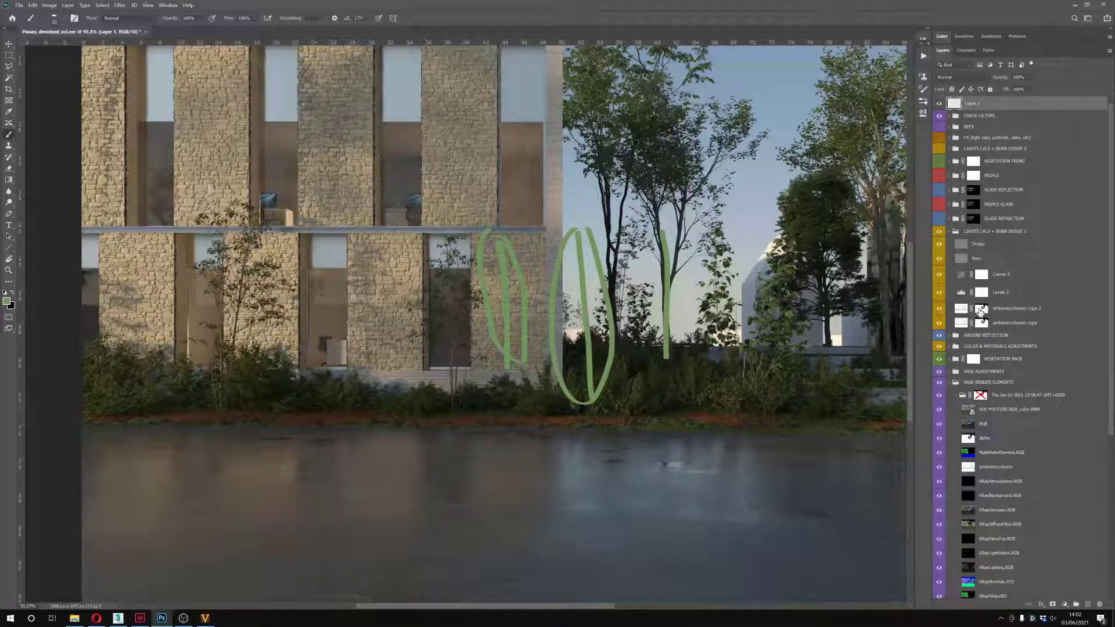
Duplicate ambientocclusion copy 2 twice, and gather the three copies in a group named Joints with a layer mask
{"action": "left_click", "coordinate": [990, 310]}
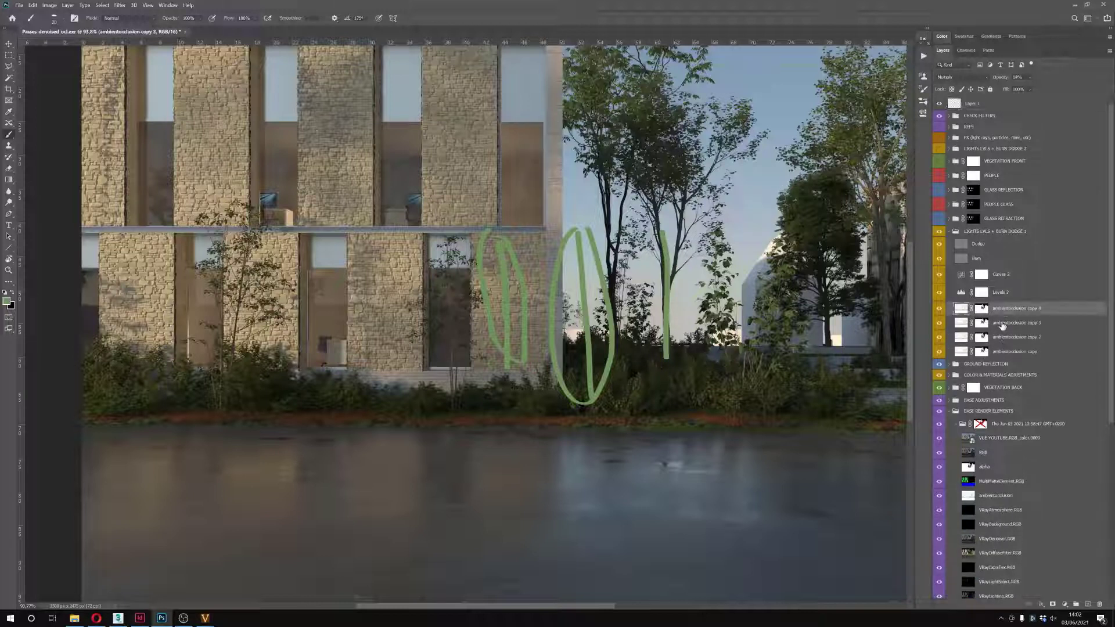
{"action": "key", "text": "ctrl+g"}
{"action": "double_click", "coordinate": [984, 307]}
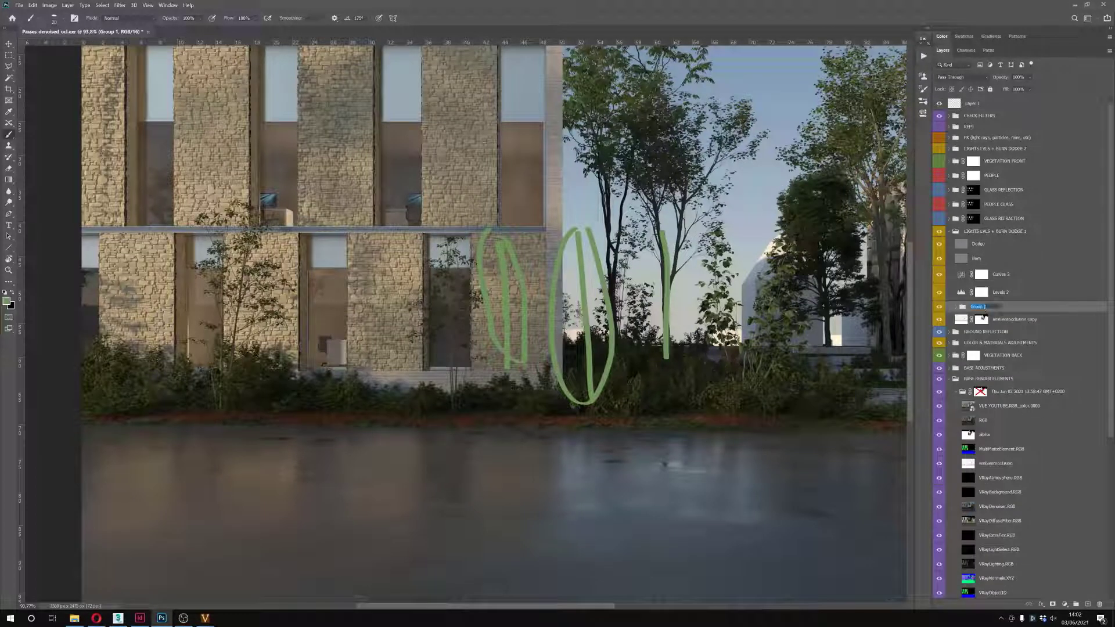
{"action": "type", "text": "Joints"}
{"action": "key", "text": "Return"}
{"action": "left_click", "coordinate": [1052, 604]}
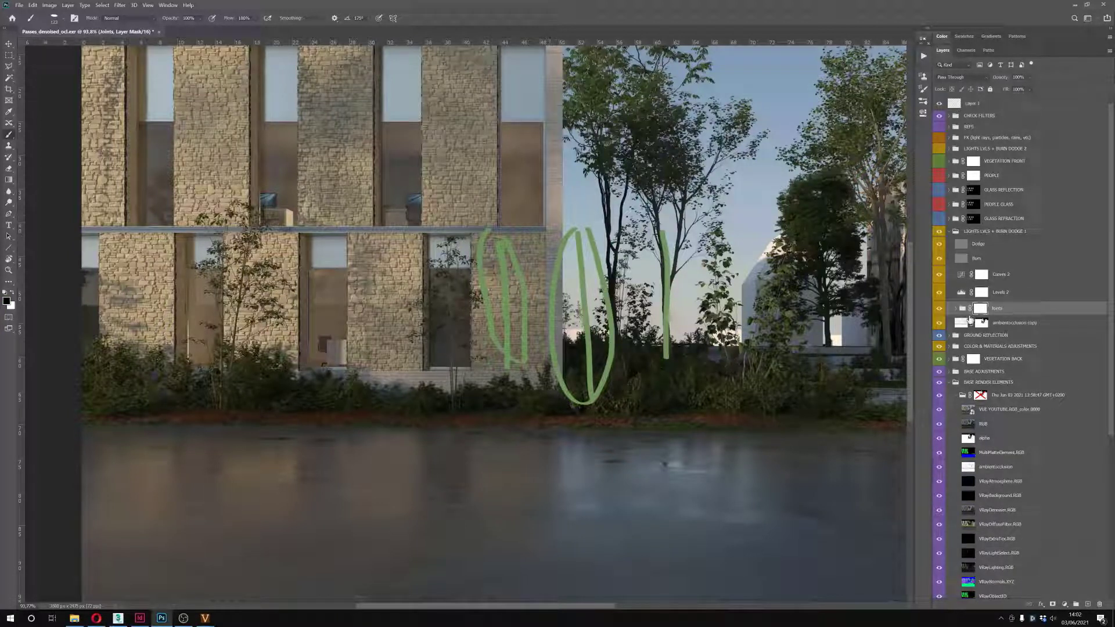
Delete the Joints group together with its ambient occlusion copies
{"action": "left_click", "coordinate": [962, 310]}
{"action": "key", "text": "Delete"}
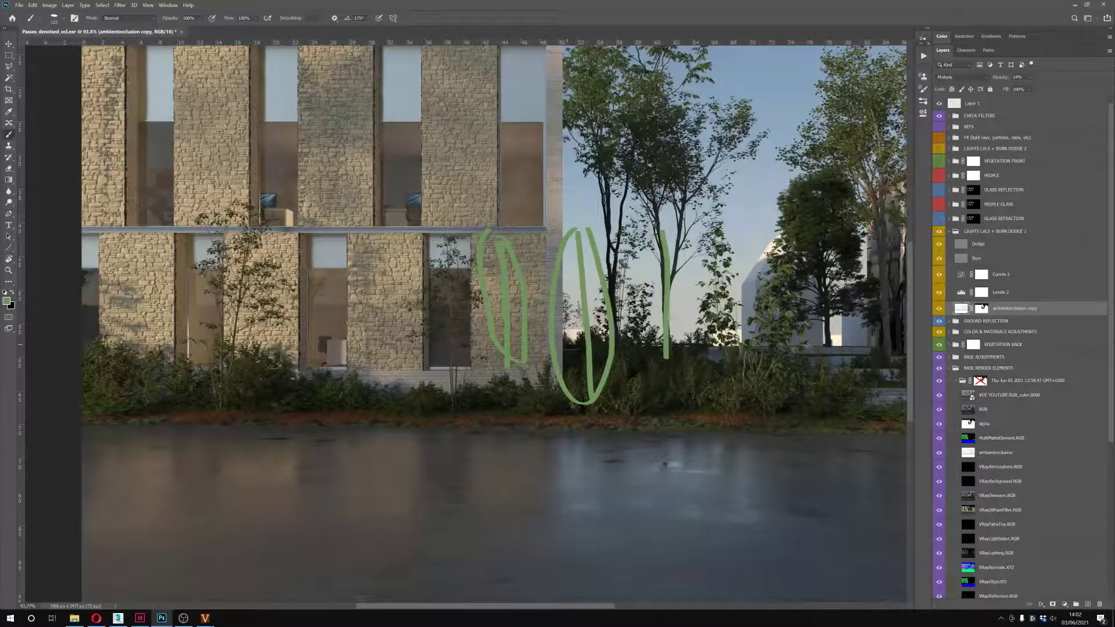
{"action": "scroll", "coordinate": [567, 345], "scroll_direction": "down", "scroll_amount": 2}
{"action": "scroll", "coordinate": [524, 323], "scroll_direction": "up", "scroll_amount": 5}
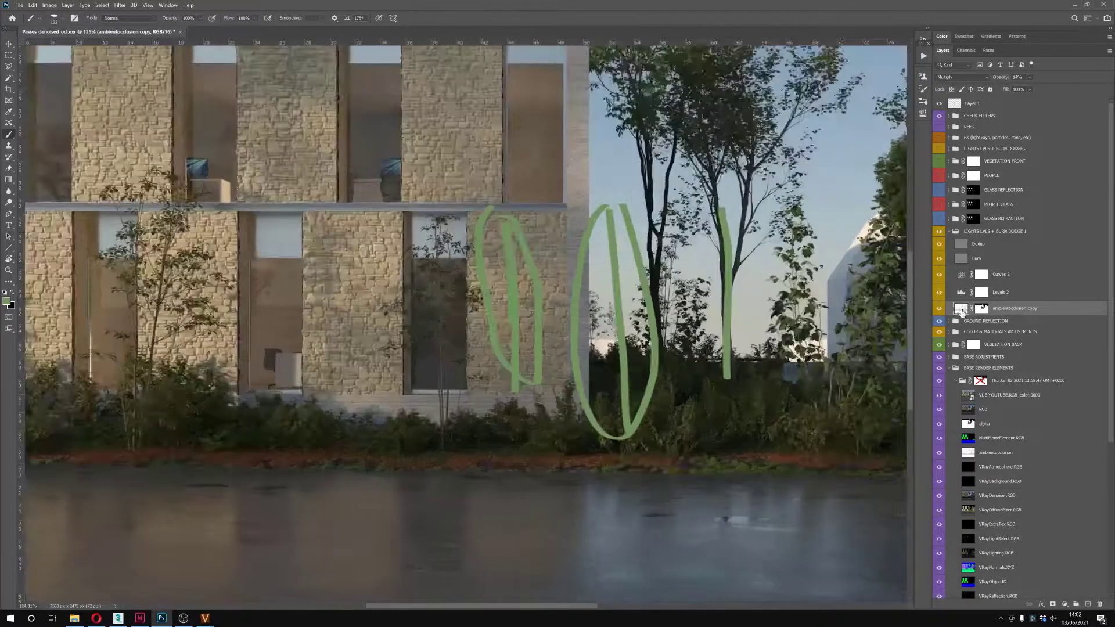
Erase the green strokes and loops on Layer 1 with a larger eraser, and return to the Brush tool
{"action": "left_click", "coordinate": [970, 105]}
{"action": "scroll", "coordinate": [430, 302], "scroll_direction": "down", "scroll_amount": 3}
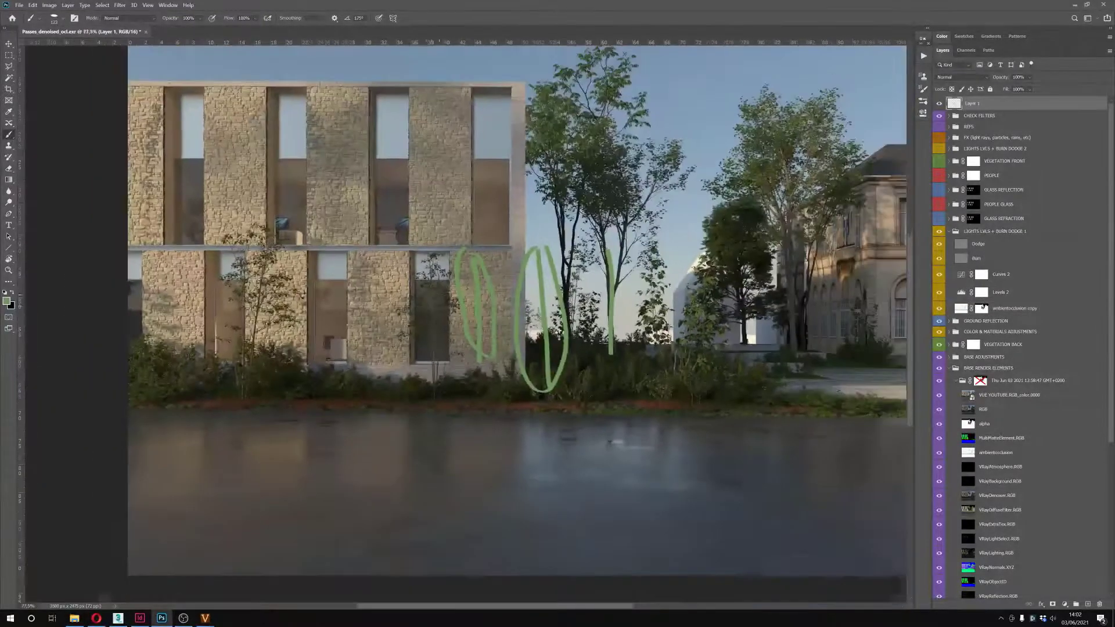
{"action": "right_click", "coordinate": [447, 290], "text": "alt"}
{"action": "scroll", "coordinate": [434, 292], "scroll_direction": "up", "scroll_amount": 2}
{"action": "right_click", "coordinate": [436, 274], "text": "alt"}
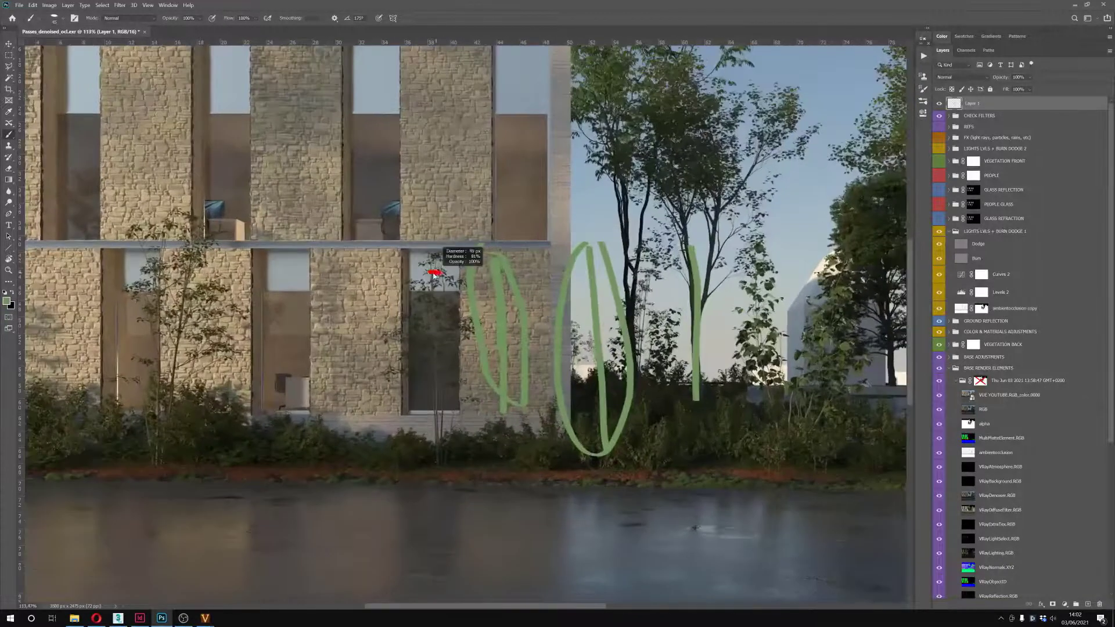
{"action": "right_click", "coordinate": [498, 294], "text": "alt"}
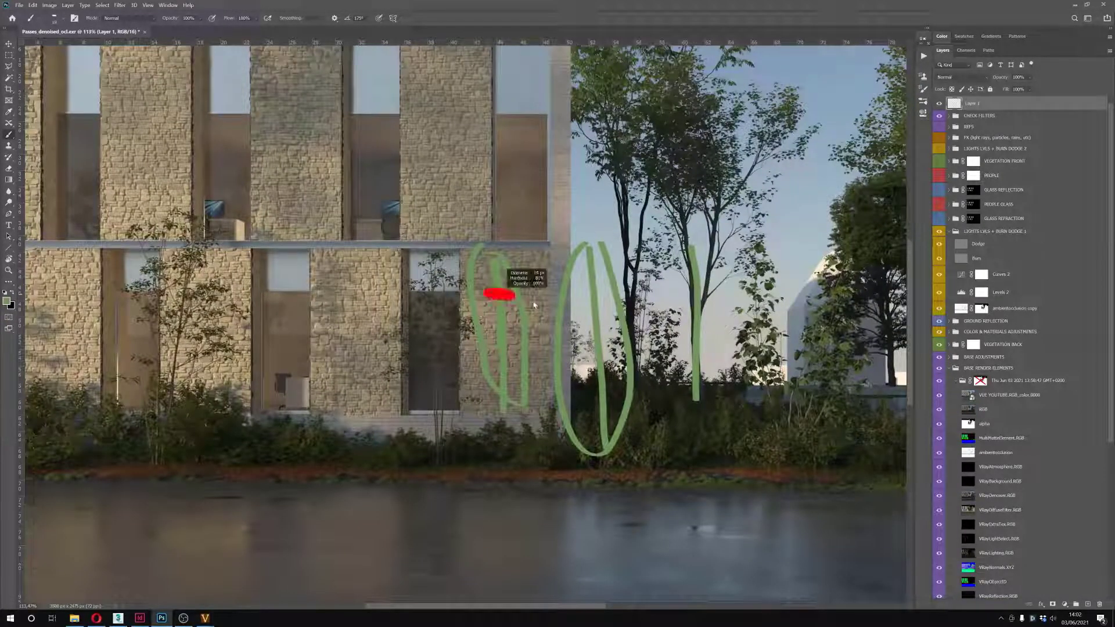
{"action": "key", "text": "e"}
{"action": "left_click_drag", "start_coordinate": [498, 297], "coordinate": [525, 366]}
{"action": "left_click_drag", "start_coordinate": [593, 289], "coordinate": [703, 409]}
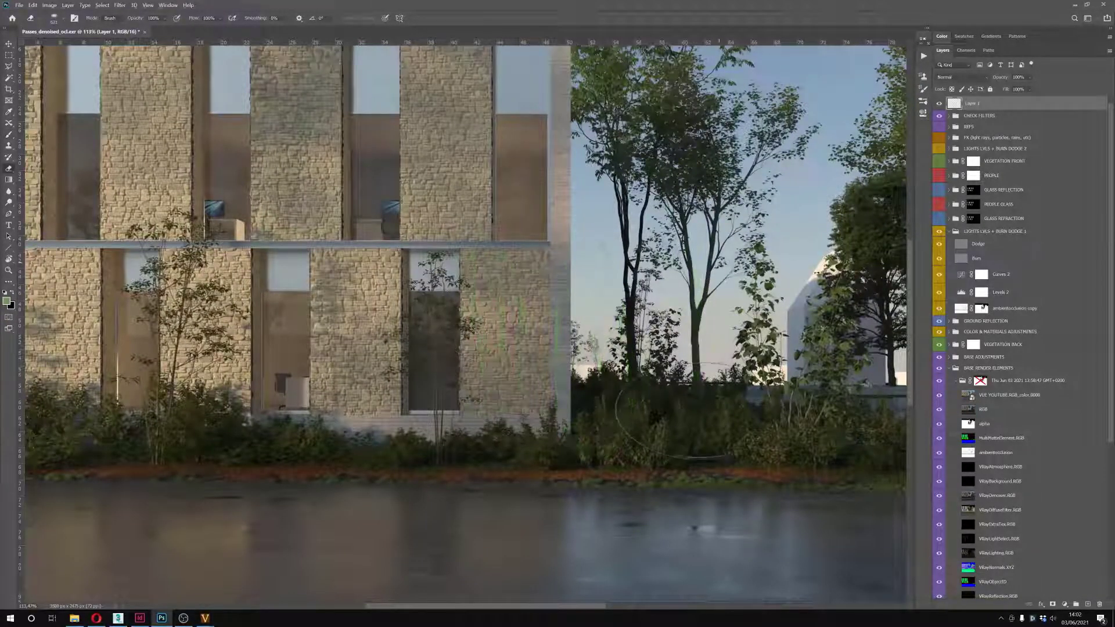
{"action": "scroll", "coordinate": [587, 360], "scroll_direction": "down", "scroll_amount": 3}
{"action": "key", "text": "b"}
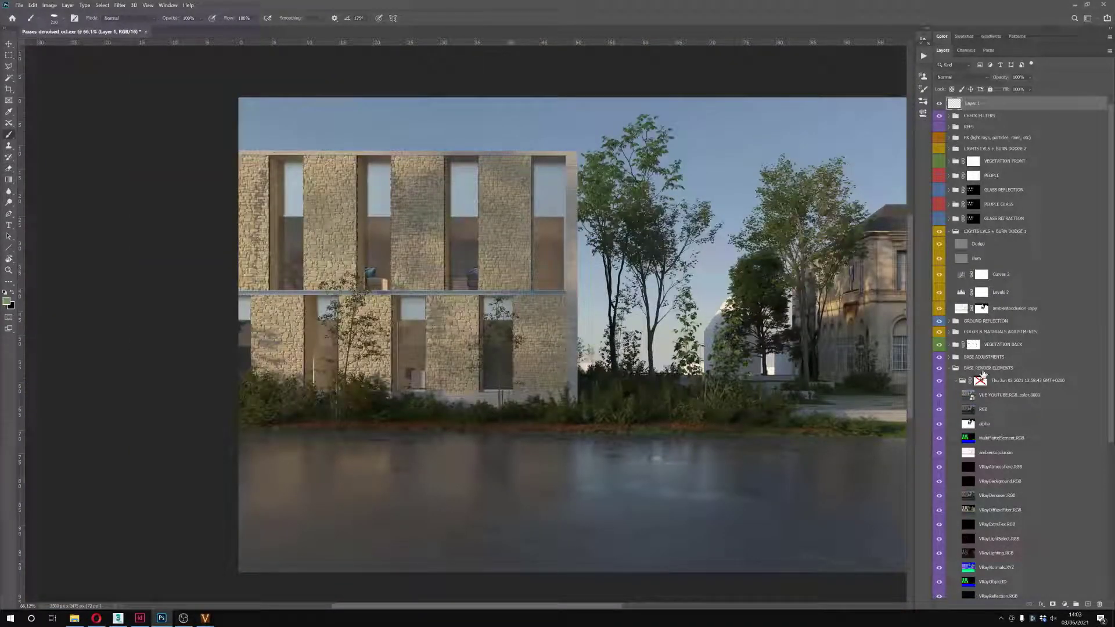
View the VRayAtmosphere.RGB pass on its own and restore all the other layers
{"action": "left_click", "coordinate": [1013, 466]}
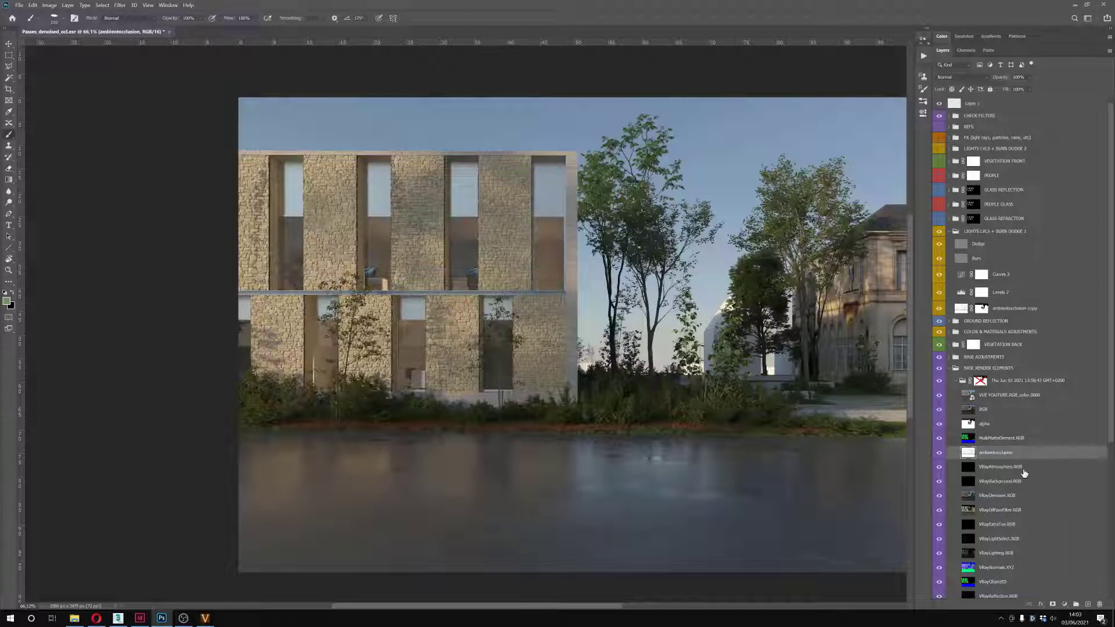
{"action": "left_click", "coordinate": [939, 467], "text": "alt"}
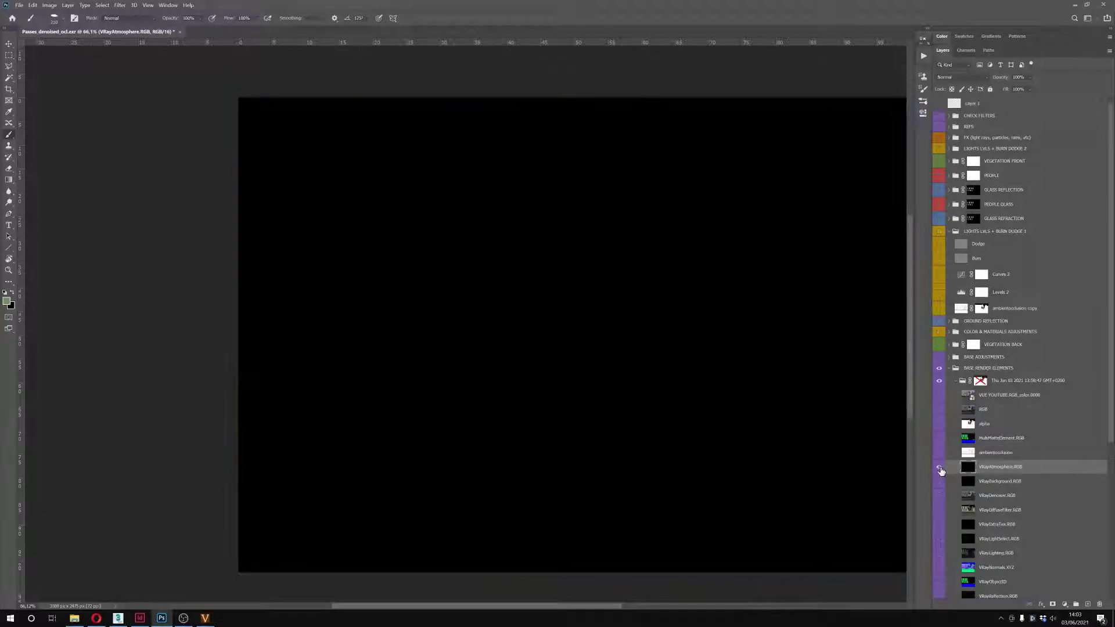
{"action": "left_click", "coordinate": [939, 467], "text": "alt"}
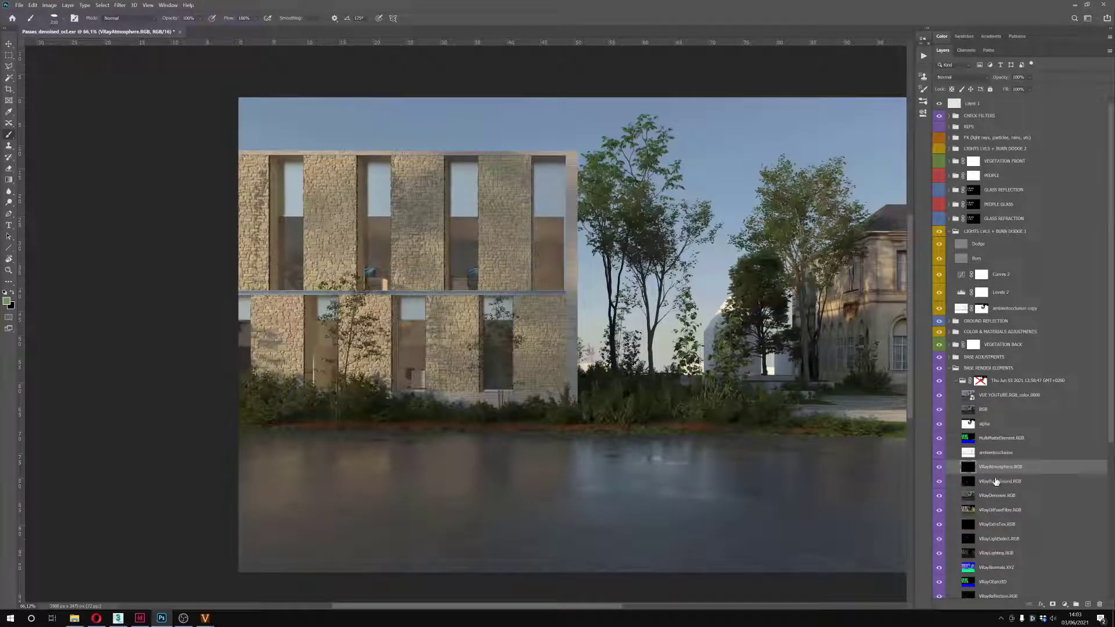
View the VRayDenoiser.RGB pass on its own, examine the facade up close, and restore all the other layers
{"action": "scroll", "coordinate": [985, 481], "scroll_direction": "down", "scroll_amount": 3}
{"action": "left_click", "coordinate": [957, 370]}
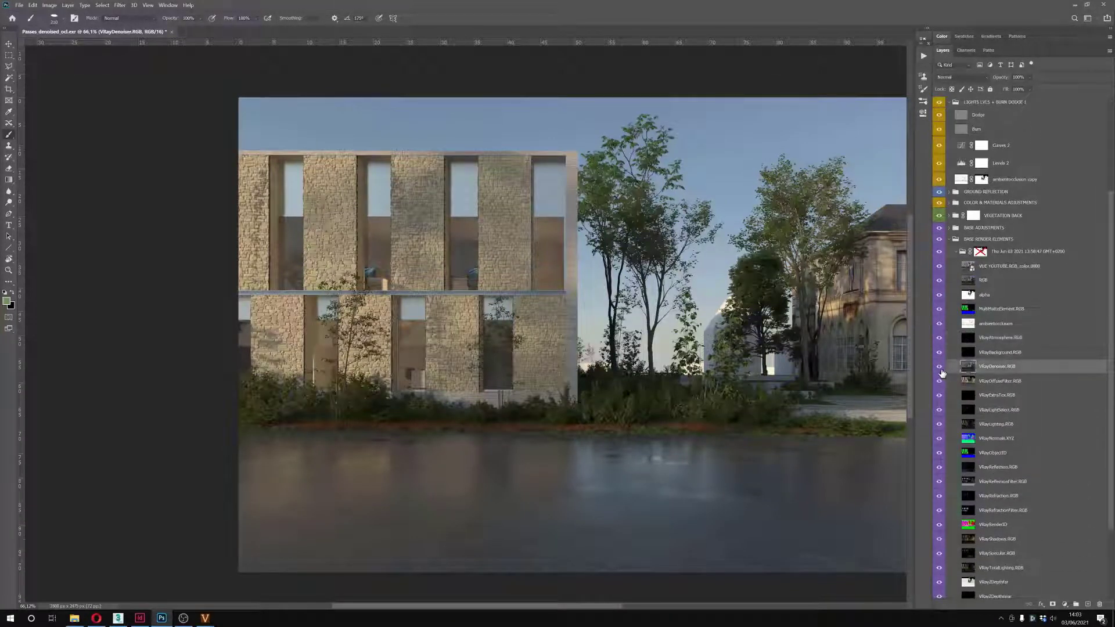
{"action": "left_click", "coordinate": [940, 368], "text": "alt"}
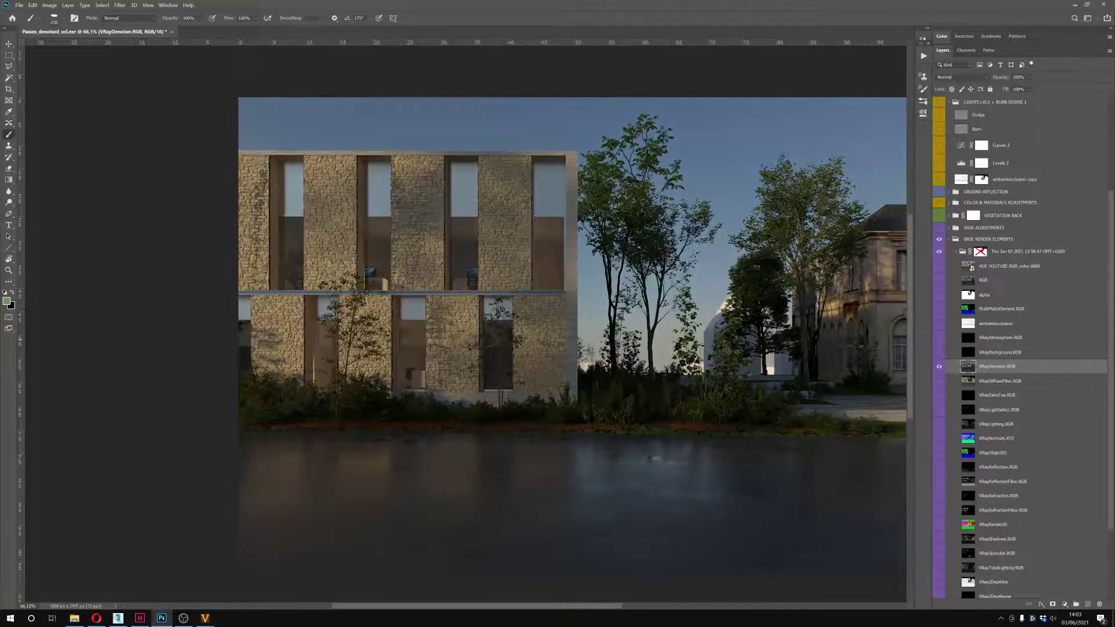
{"action": "scroll", "coordinate": [510, 348], "scroll_direction": "up", "scroll_amount": 6}
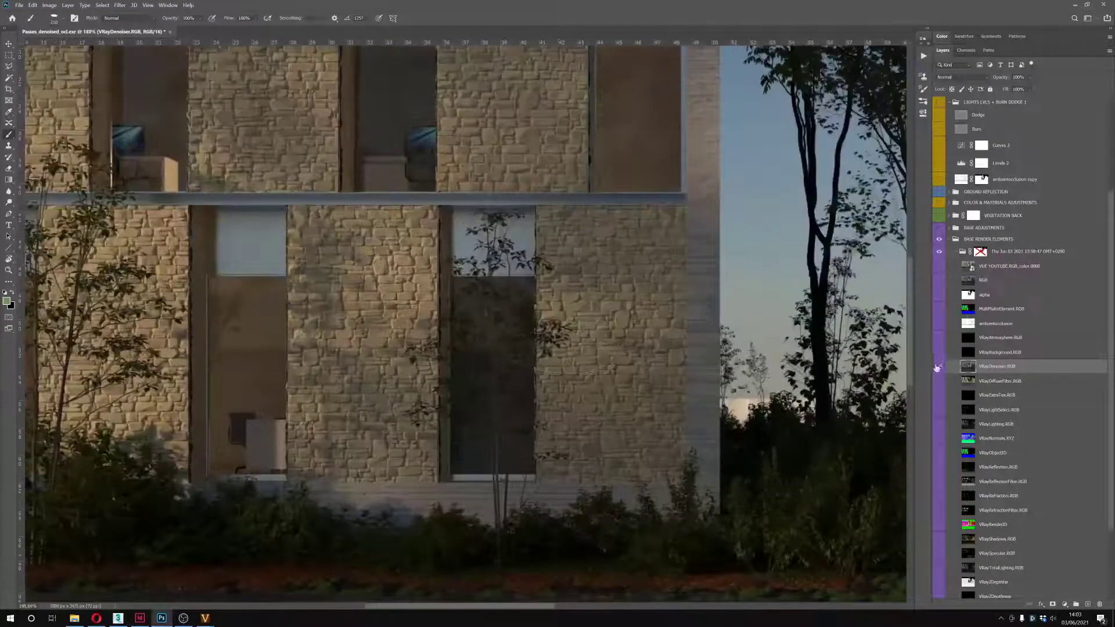
{"action": "left_click", "coordinate": [939, 368], "text": "alt"}
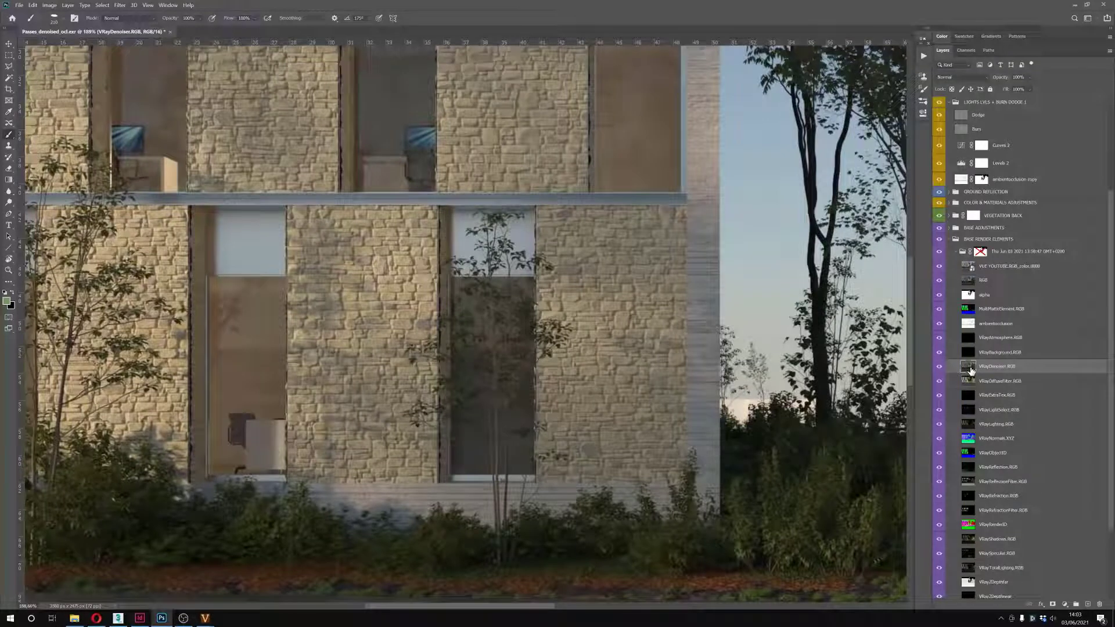
Move the VRayDenoiser.RGB layer above all other passes in the dated render group and lower its opacity
{"action": "left_click_drag", "start_coordinate": [973, 373], "coordinate": [975, 264]}
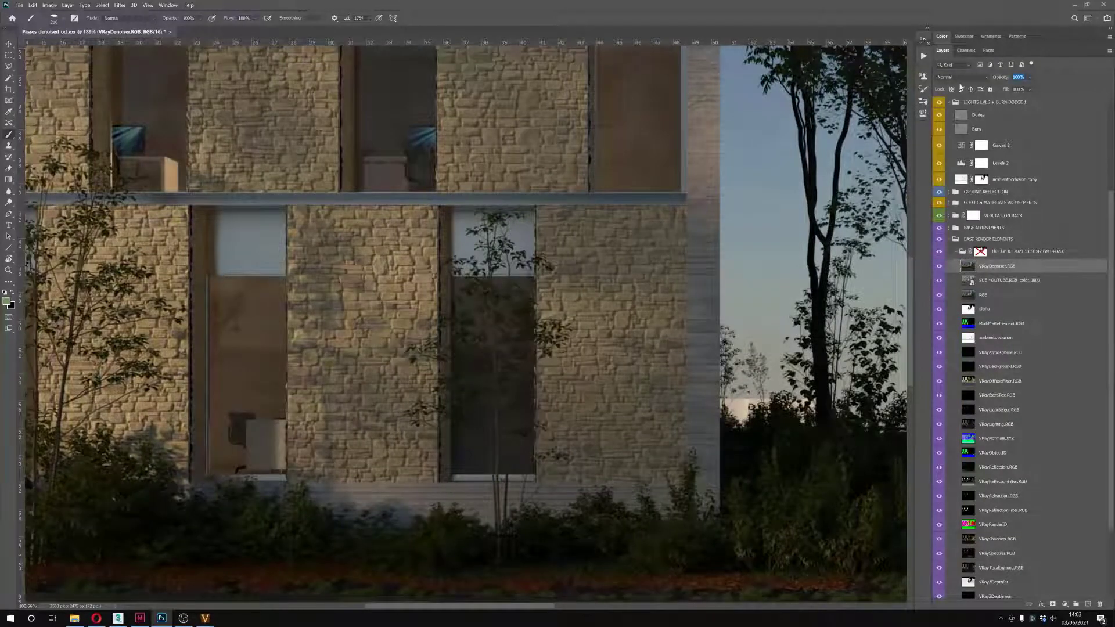
{"action": "type", "text": "0"}
{"action": "key", "text": "Return"}
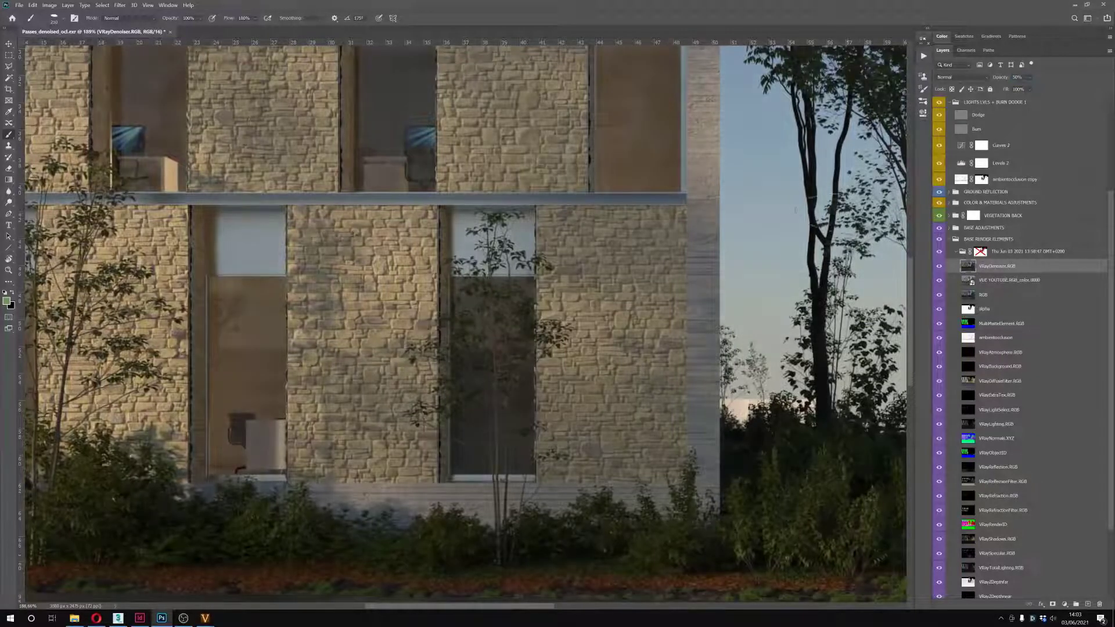
{"action": "scroll", "coordinate": [581, 355], "scroll_direction": "down", "scroll_amount": 8}
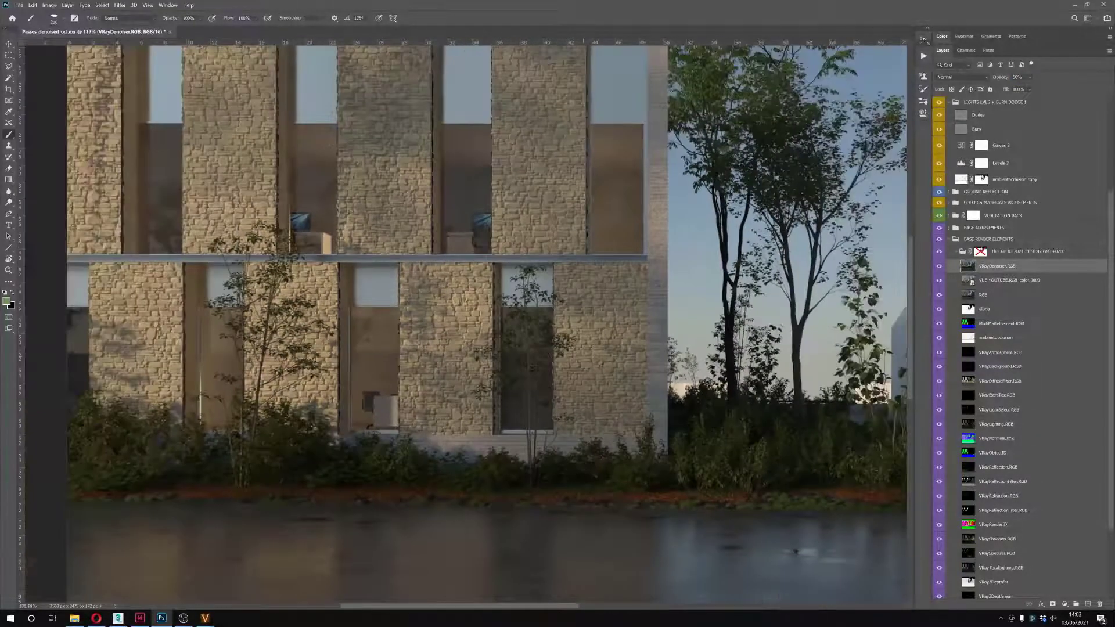
{"action": "mouse_move", "coordinate": [626, 400]}
{"action": "left_mouse_down"}
{"action": "mouse_move", "coordinate": [539, 331]}
{"action": "mouse_move", "coordinate": [531, 340]}
{"action": "left_mouse_up"}
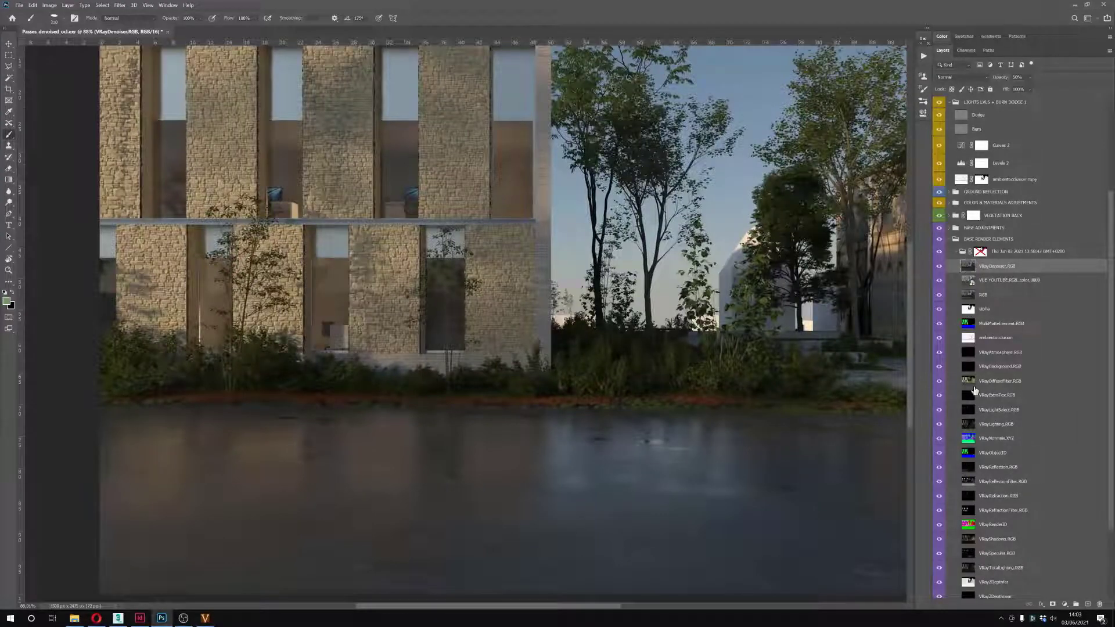
View the VRayLightSelect.RGB pass on its own, examine the lit windows and their reflections, and restore all the other layers
{"action": "left_click", "coordinate": [996, 410]}
{"action": "scroll", "coordinate": [478, 342], "scroll_direction": "down", "scroll_amount": 3}
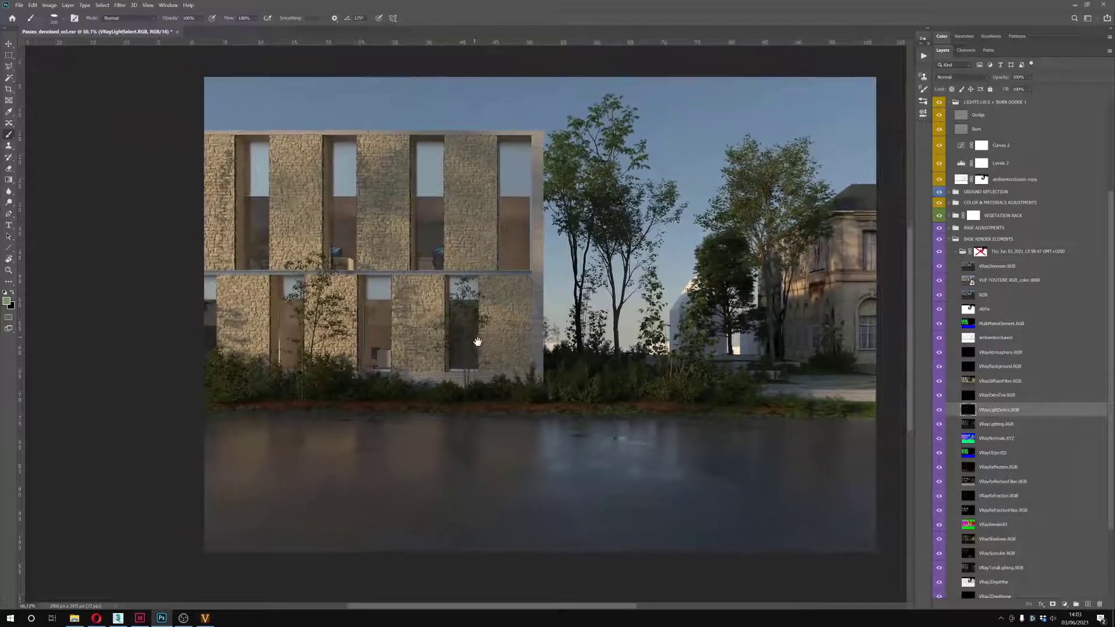
{"action": "scroll", "coordinate": [478, 342], "scroll_direction": "up", "scroll_amount": 3}
{"action": "left_click", "coordinate": [939, 409], "text": "alt"}
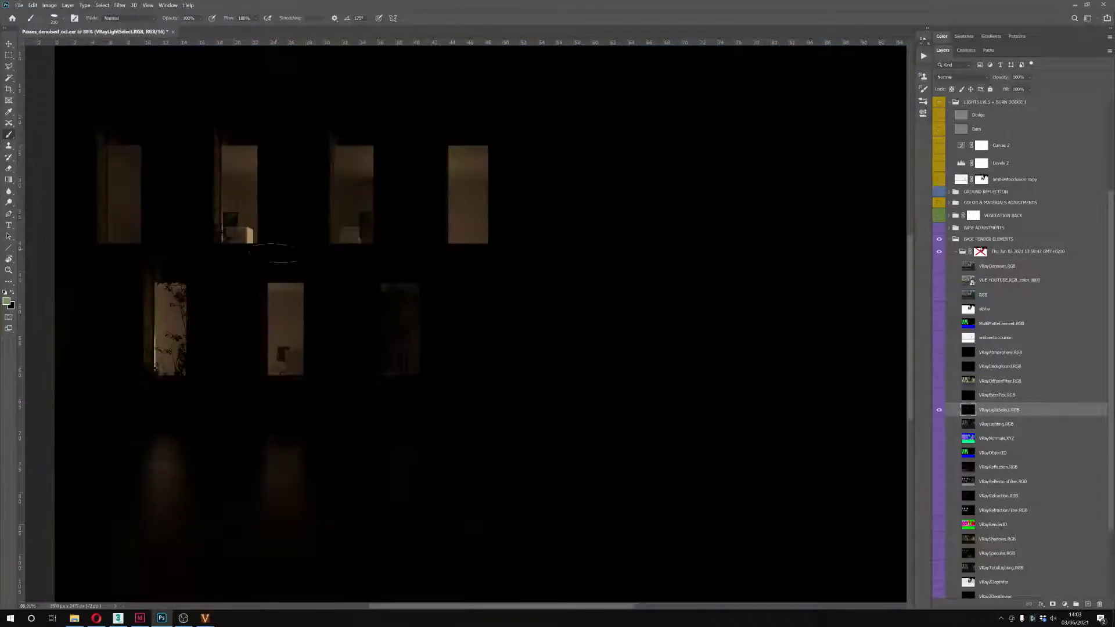
{"action": "scroll", "coordinate": [273, 254], "scroll_direction": "up", "scroll_amount": 3}
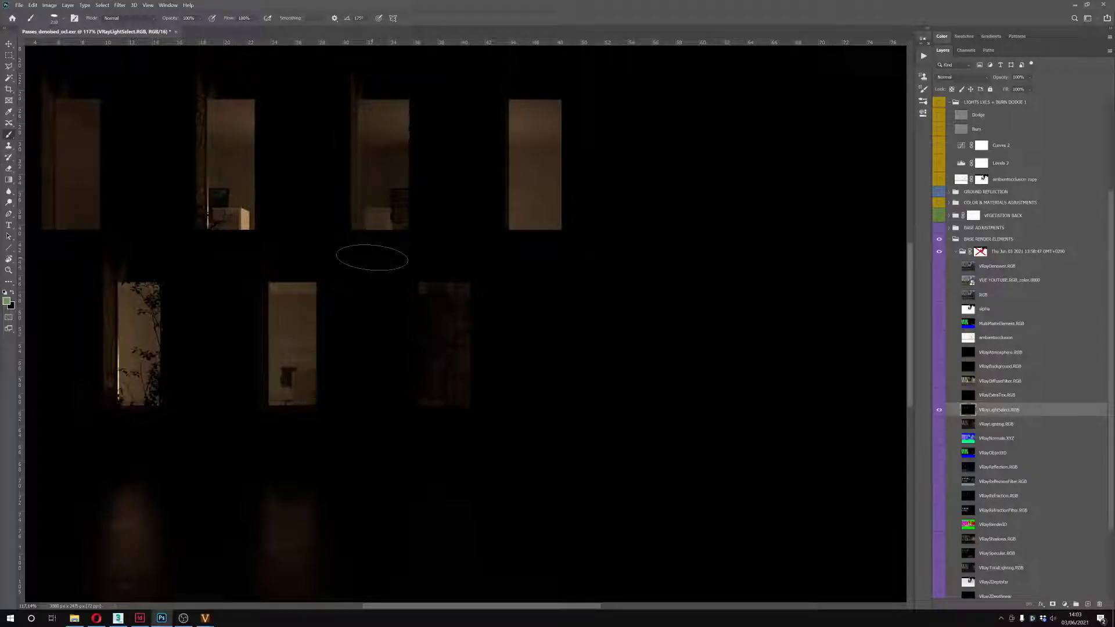
{"action": "left_click", "coordinate": [939, 413], "text": "alt"}
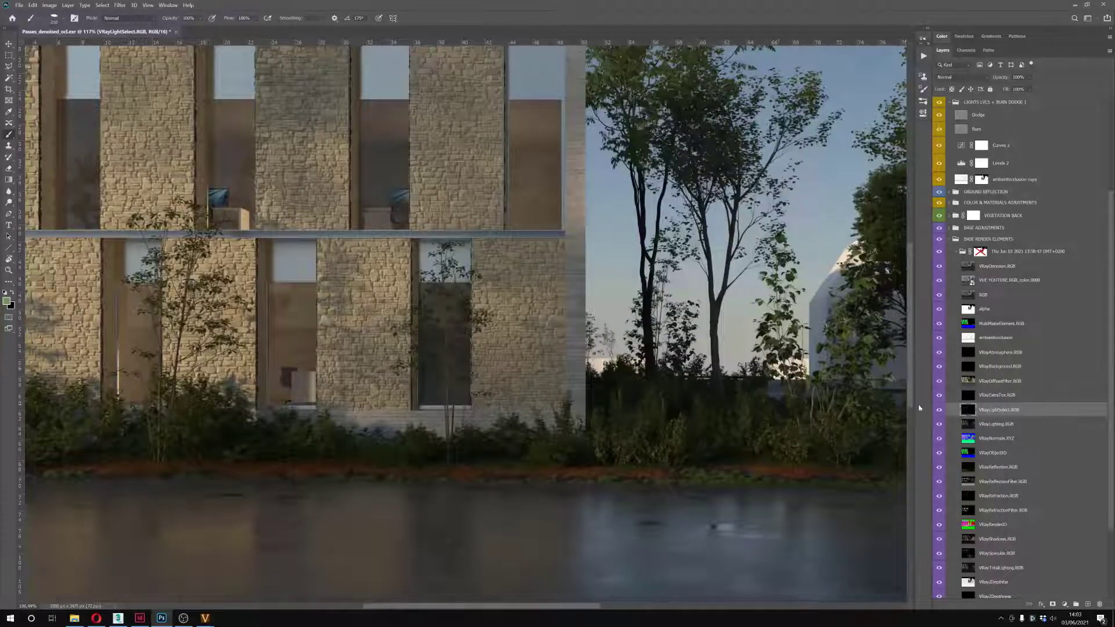
{"action": "scroll", "coordinate": [754, 395], "scroll_direction": "down", "scroll_amount": 1}
{"action": "left_click", "coordinate": [939, 411], "text": "alt"}
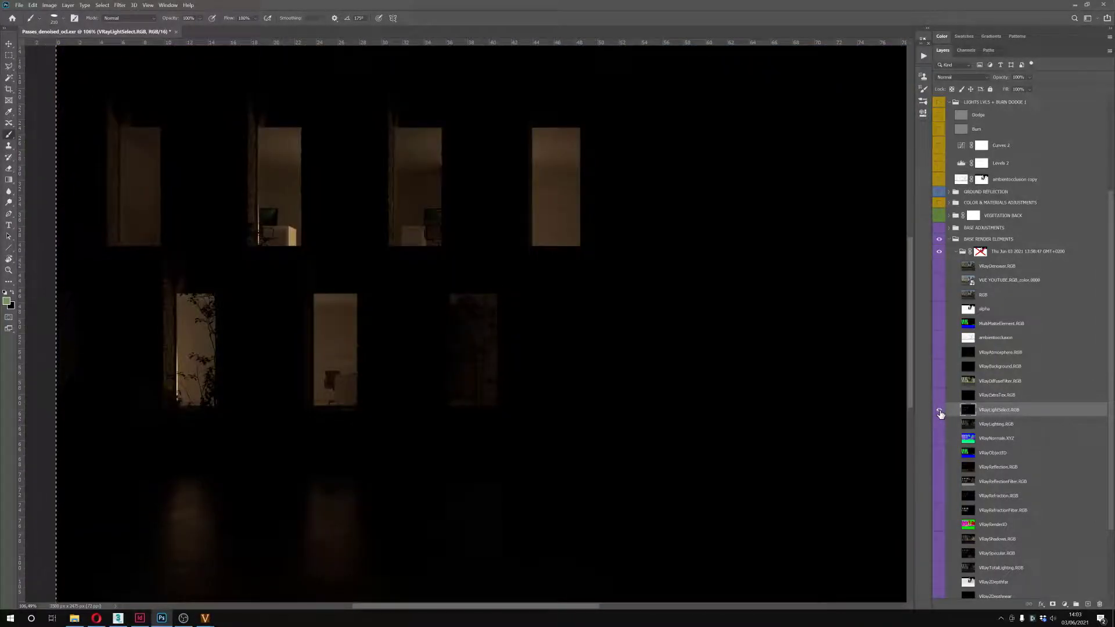
{"action": "scroll", "coordinate": [777, 366], "scroll_direction": "down", "scroll_amount": 1}
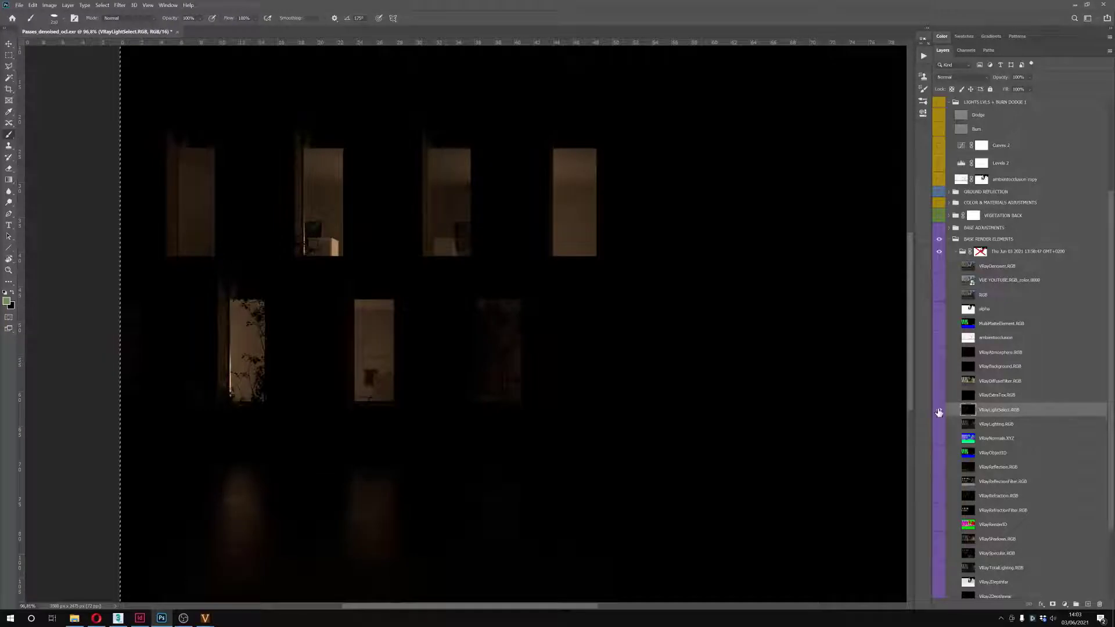
{"action": "left_click", "coordinate": [938, 410], "text": "alt"}
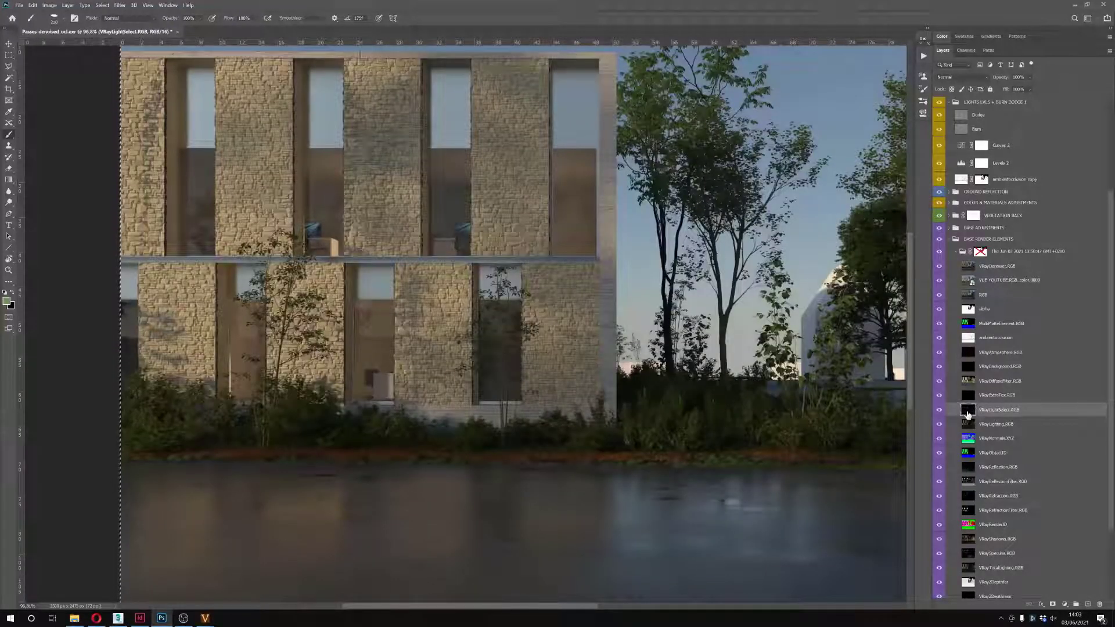
Duplicate the VRayLightSelect.RGB layer above the dated render group, blend the copy in Screen mode, and compare it off and on
{"action": "left_click_drag", "start_coordinate": [967, 413], "coordinate": [968, 259]}
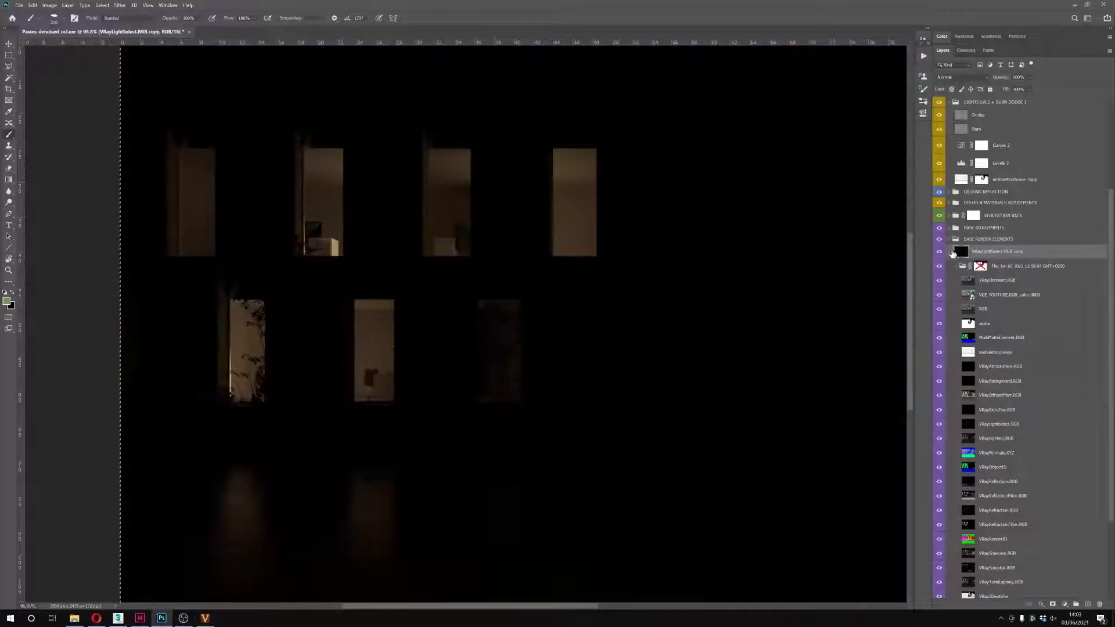
{"action": "left_click", "coordinate": [960, 77]}
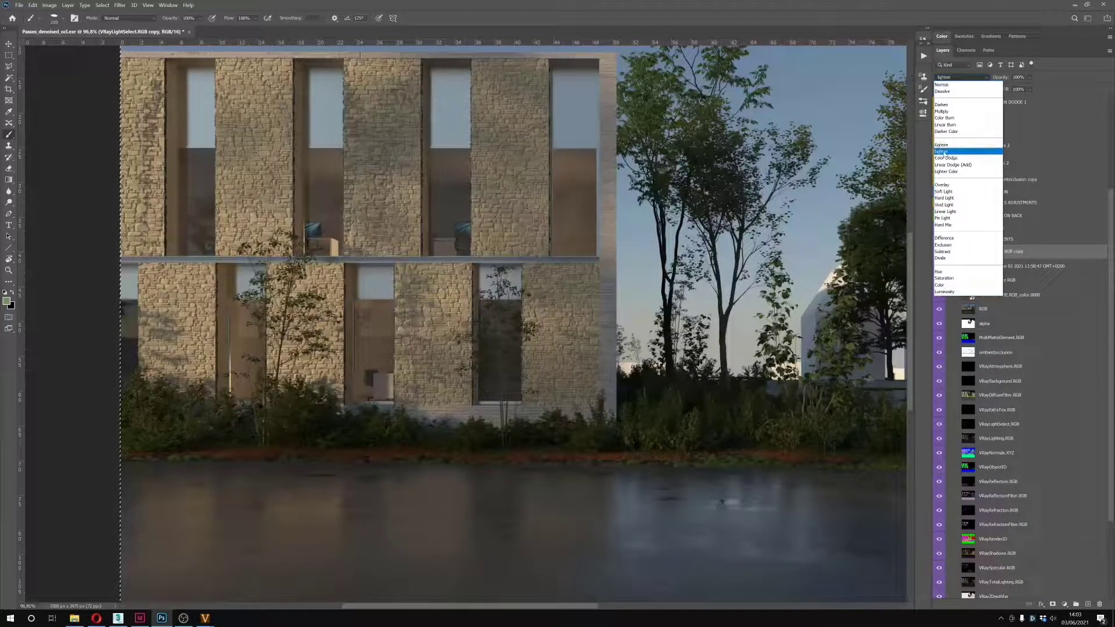
{"action": "left_click", "coordinate": [944, 152]}
{"action": "left_click", "coordinate": [938, 253]}
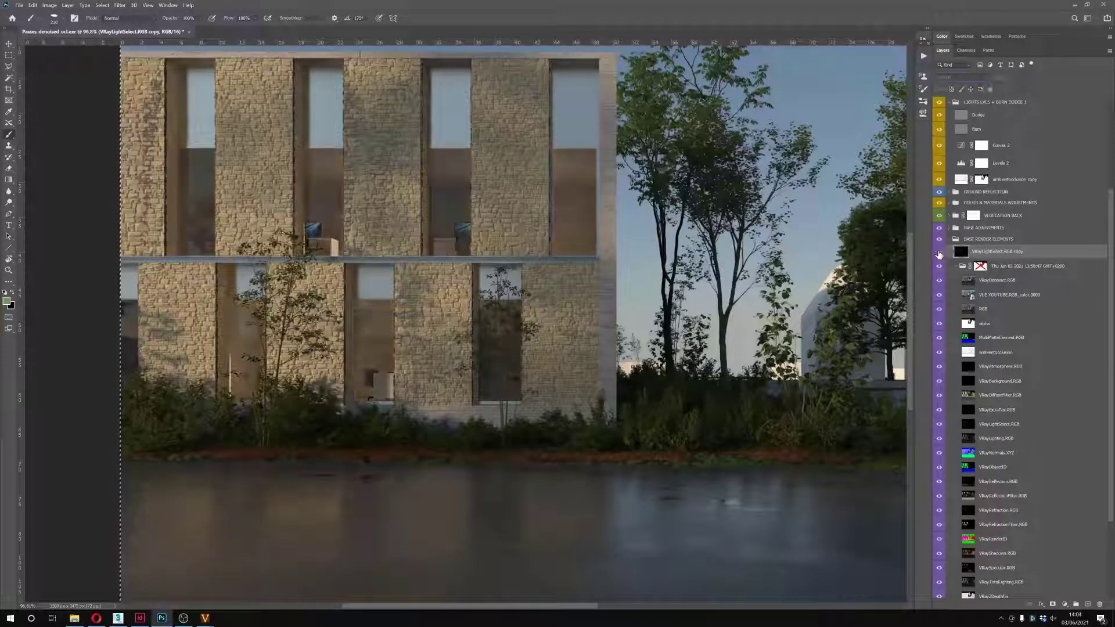
{"action": "left_click", "coordinate": [938, 252]}
Copy the isolated light-select image, add a Curves adjustment above that layer, paste the image into the adjustment's mask, and deselect
{"action": "left_click_drag", "start_coordinate": [425, 342], "coordinate": [444, 260]}
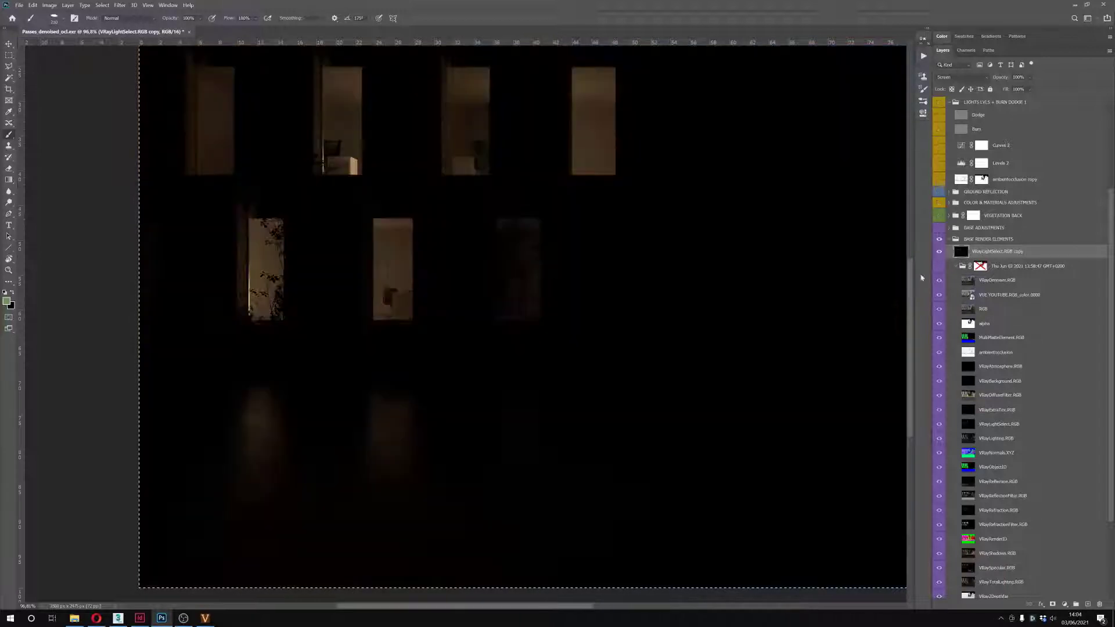
{"action": "left_click", "coordinate": [939, 252], "text": "alt"}
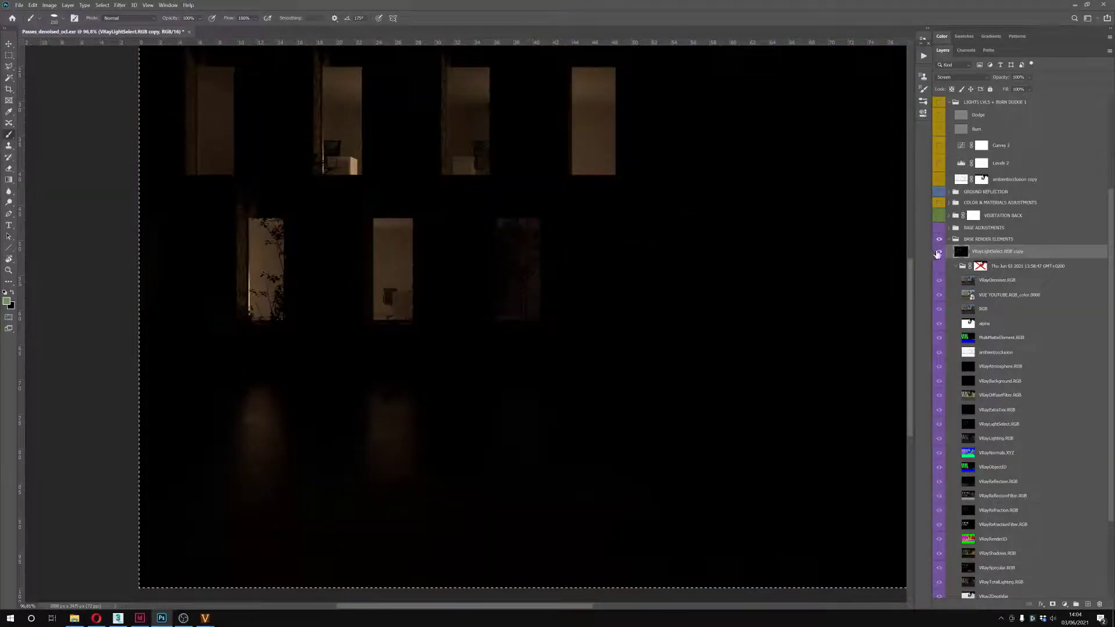
{"action": "left_click", "coordinate": [939, 252], "text": "alt"}
{"action": "left_click", "coordinate": [1065, 605]}
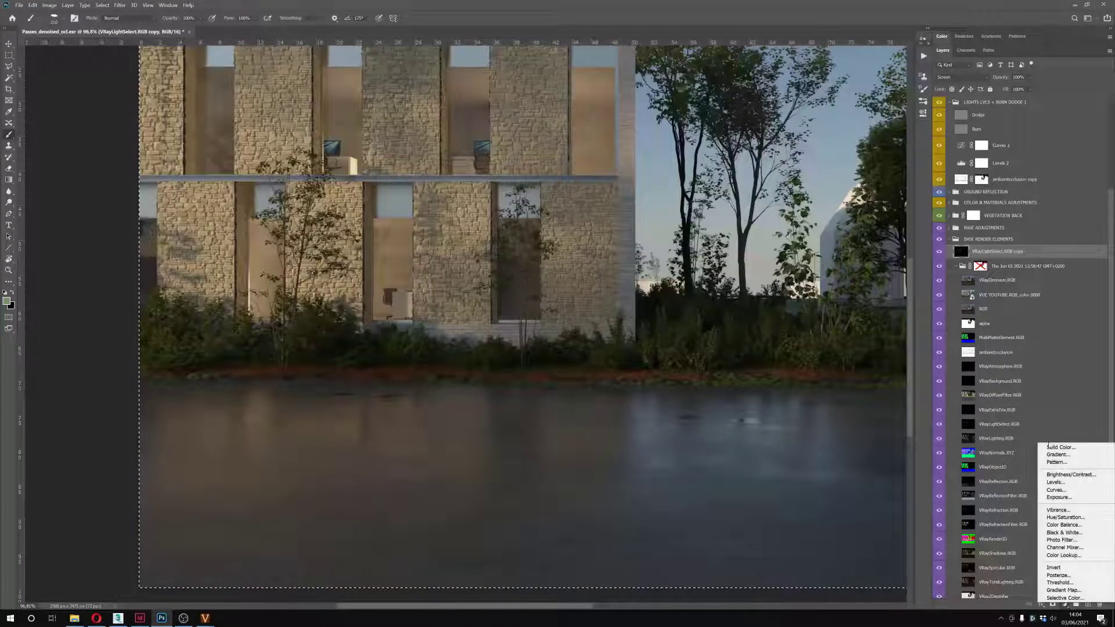
{"action": "left_click", "coordinate": [1065, 491]}
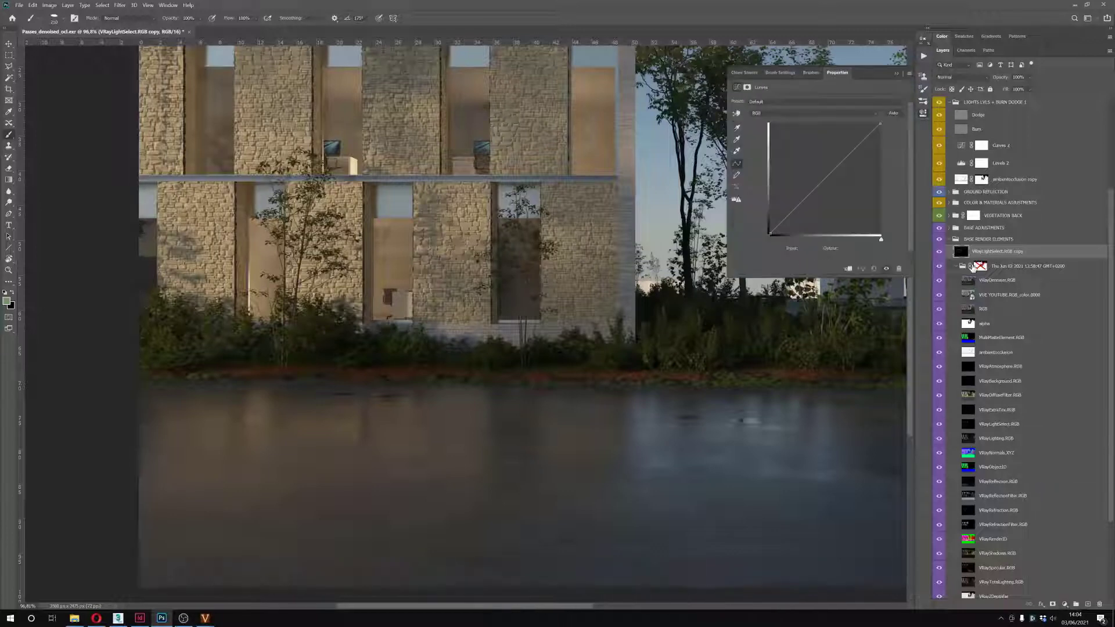
{"action": "left_click", "coordinate": [981, 253], "text": "alt"}
{"action": "scroll", "coordinate": [498, 361], "scroll_direction": "down", "scroll_amount": 4}
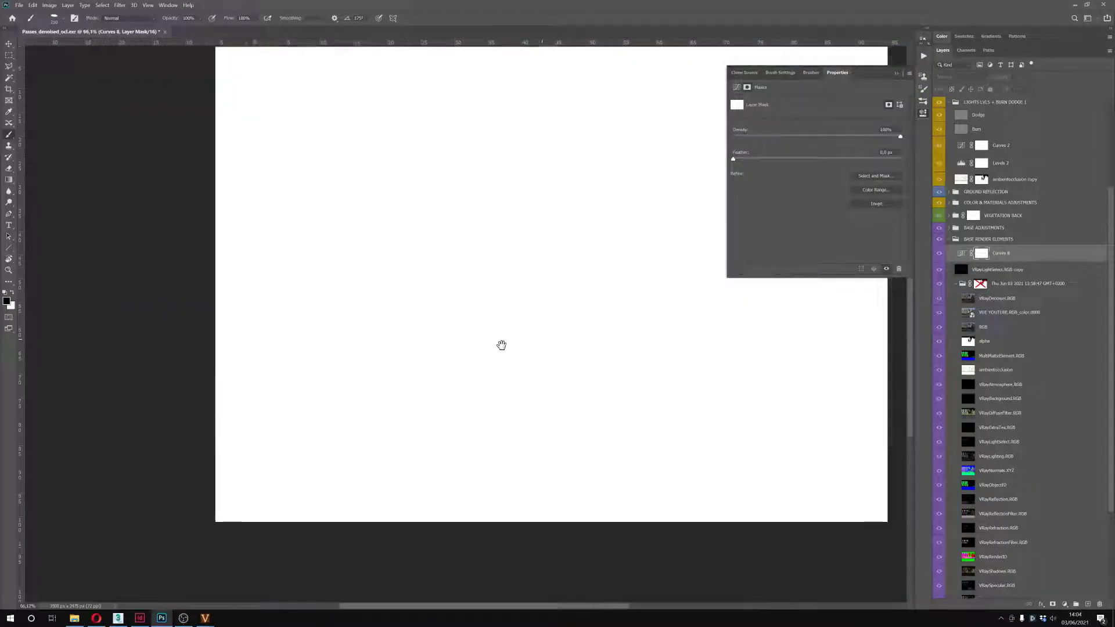
{"action": "key", "text": "ctrl+i"}
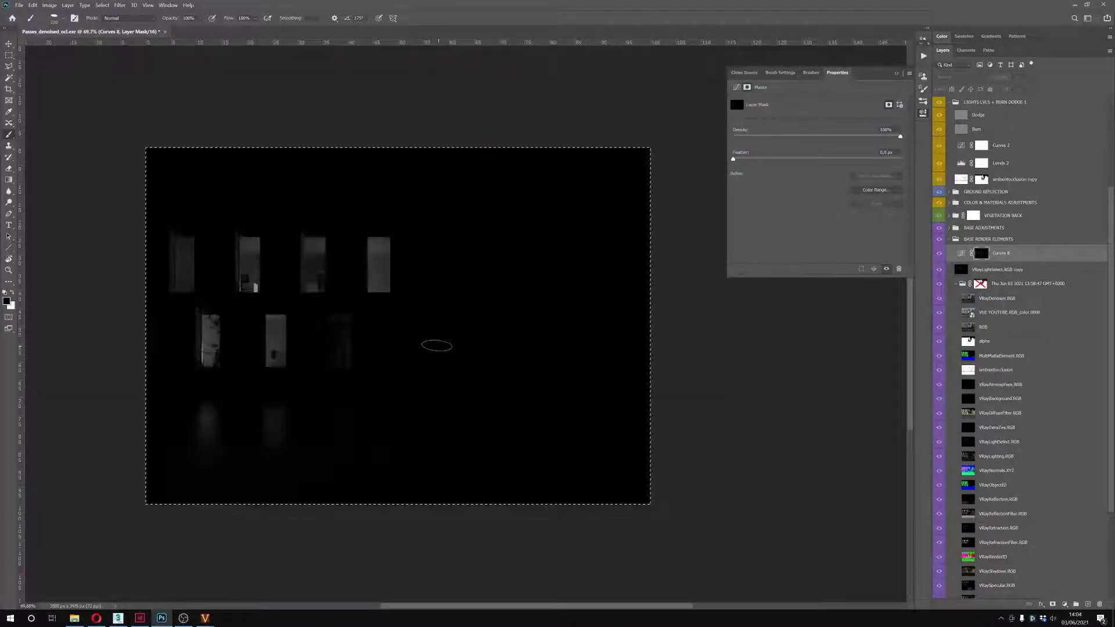
{"action": "key", "text": "ctrl+d"}
Brighten the lit interiors by raising the midtones and shadows of the masked Curves adjustment
{"action": "left_click", "coordinate": [962, 254]}
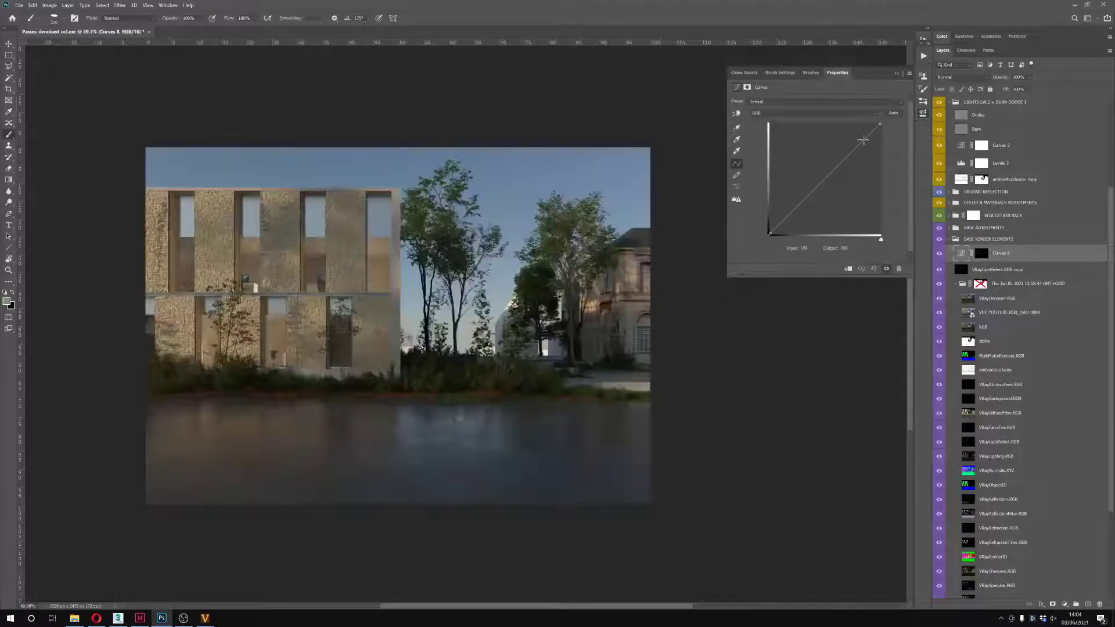
{"action": "left_click_drag", "start_coordinate": [826, 178], "coordinate": [826, 134]}
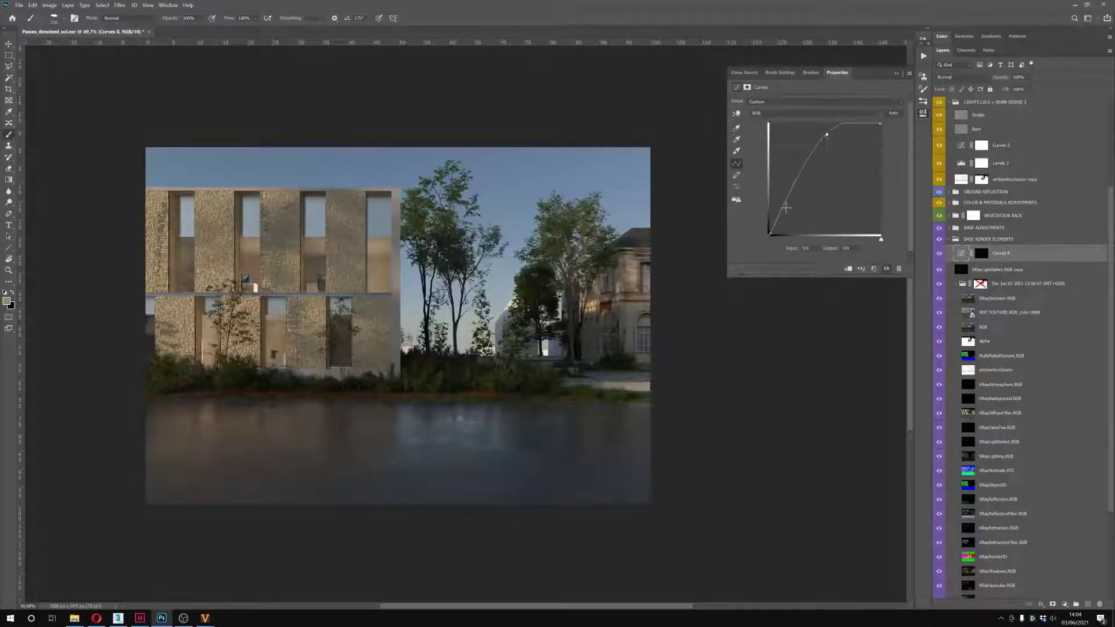
{"action": "left_click_drag", "start_coordinate": [785, 207], "coordinate": [787, 206]}
{"action": "scroll", "coordinate": [361, 316], "scroll_direction": "up", "scroll_amount": 4}
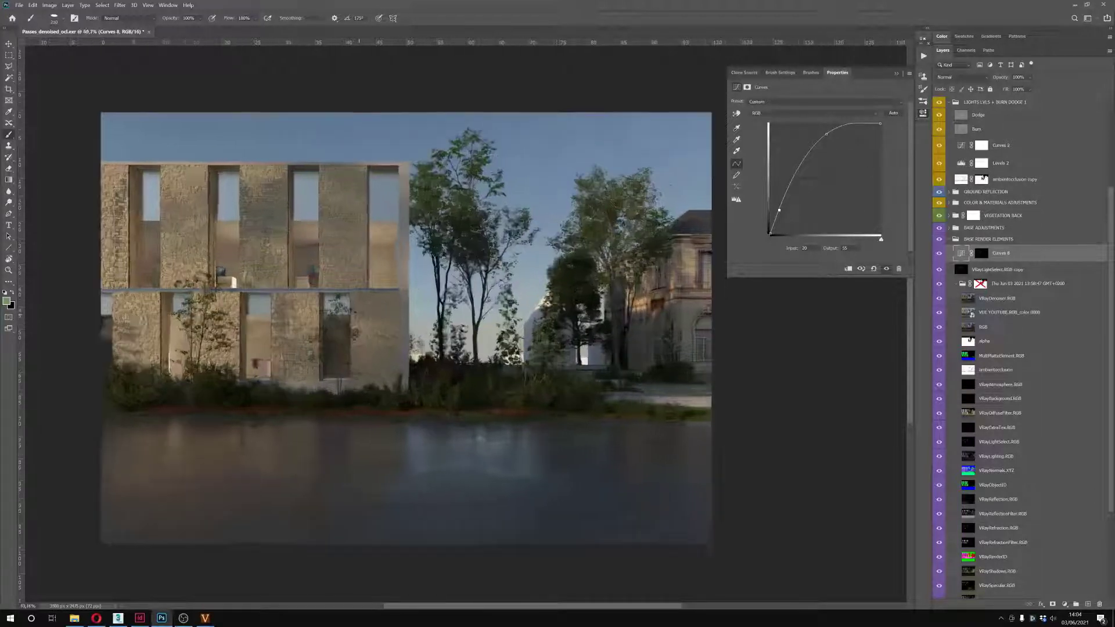
{"action": "left_click_drag", "start_coordinate": [364, 317], "coordinate": [393, 300]}
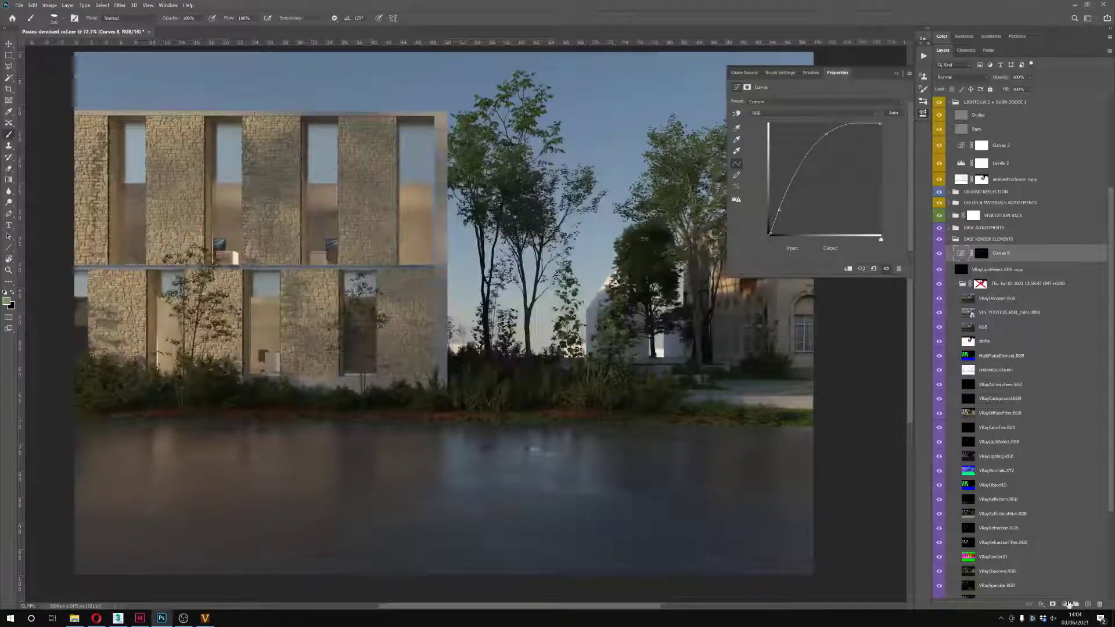
Add a Color Balance adjustment masked with the copied light-select image and shift its midtones toward cyan and blue
{"action": "left_click", "coordinate": [1064, 604]}
{"action": "left_click", "coordinate": [1064, 527]}
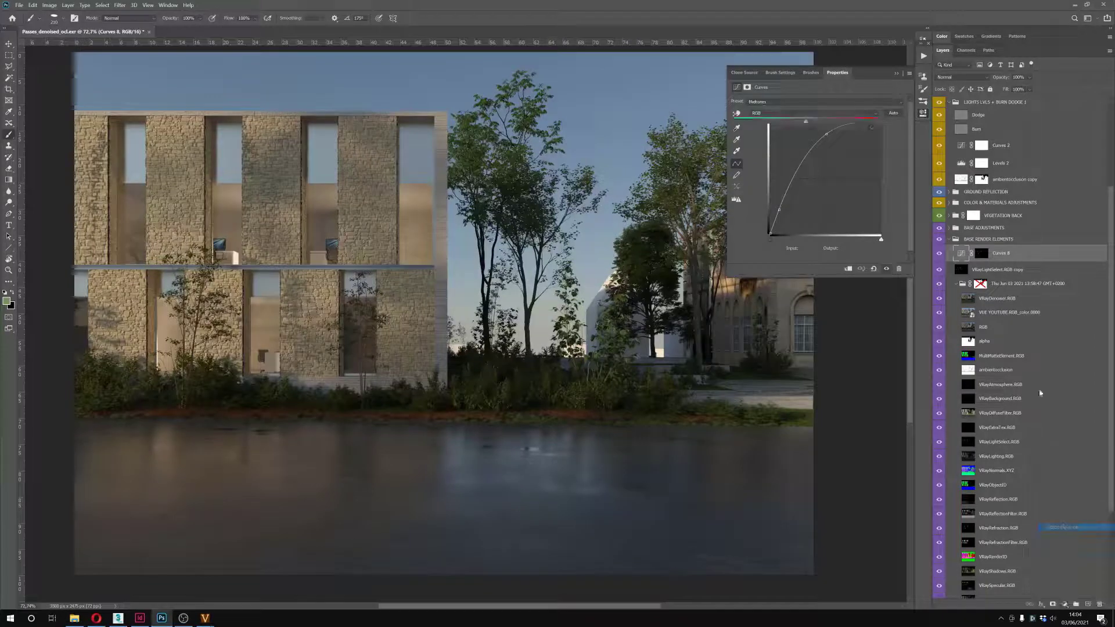
{"action": "key", "text": "ctrl+i"}
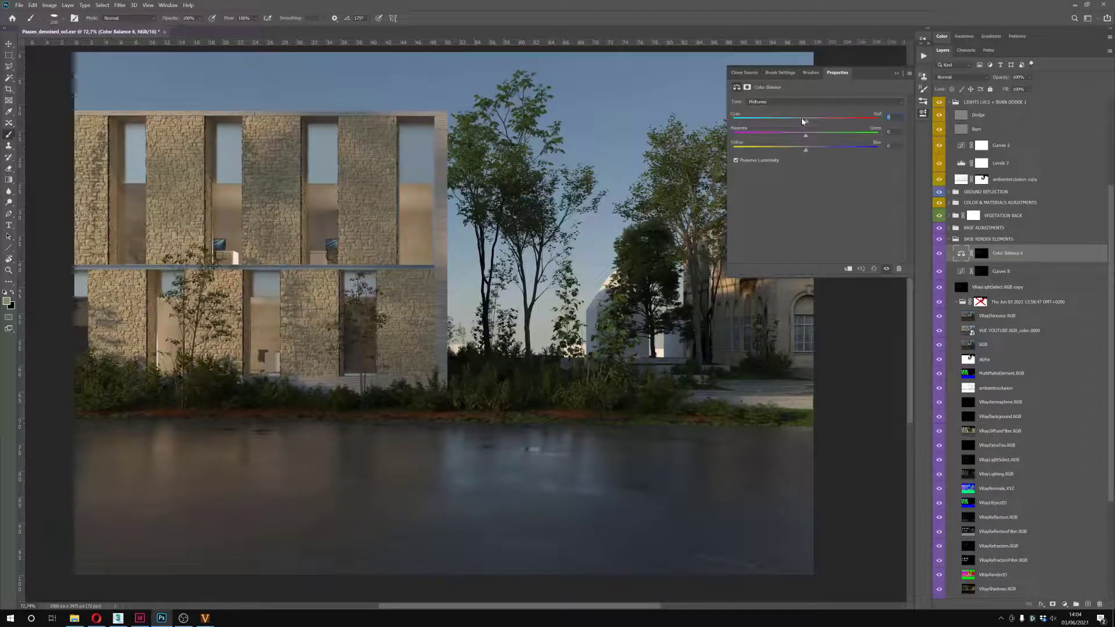
{"action": "left_click_drag", "start_coordinate": [805, 120], "coordinate": [789, 121]}
{"action": "left_click", "coordinate": [980, 254], "text": "alt"}
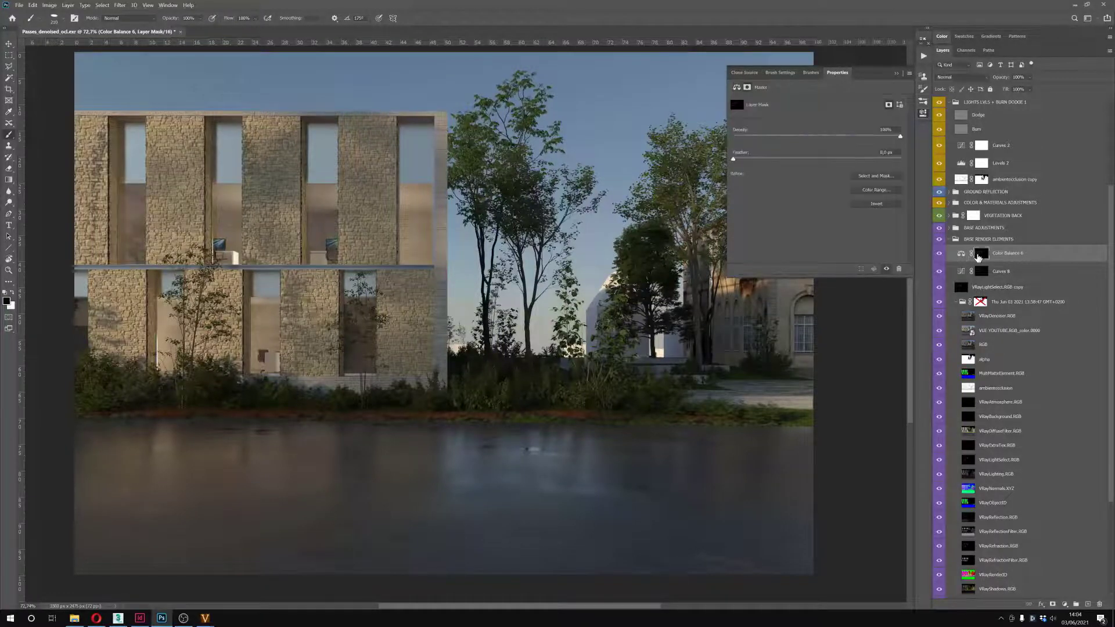
{"action": "key", "text": "ctrl+v"}
{"action": "left_click", "coordinate": [940, 274]}
{"action": "left_click", "coordinate": [938, 272]}
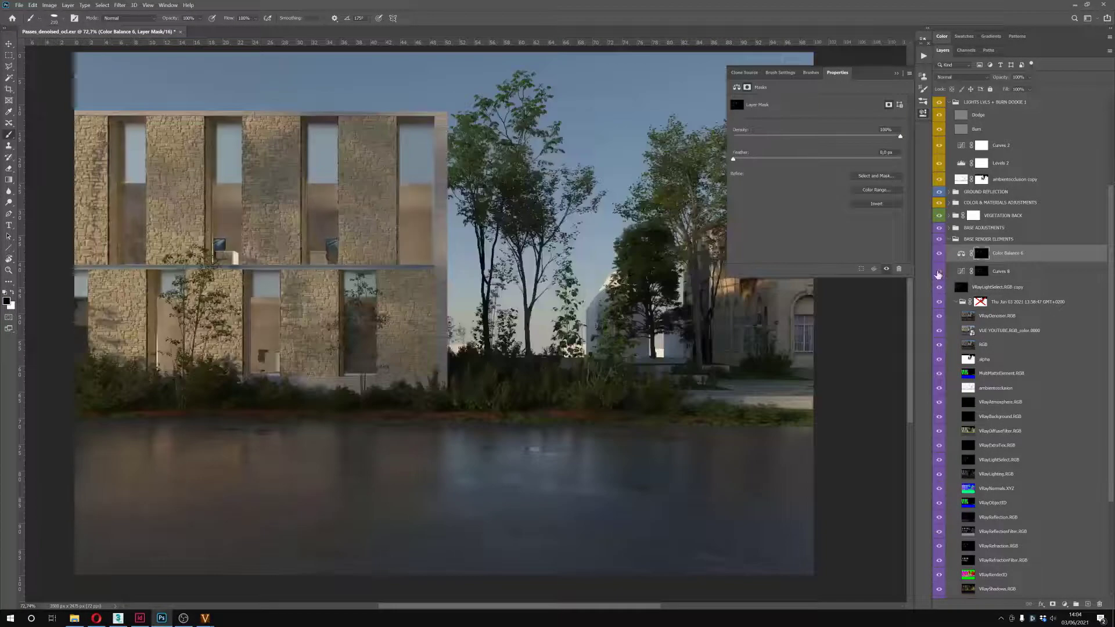
{"action": "left_click", "coordinate": [939, 272]}
Shift the highlights of the Color Balance adjustment toward cyan and blue, and compare the image with it off and on
{"action": "left_click", "coordinate": [960, 253]}
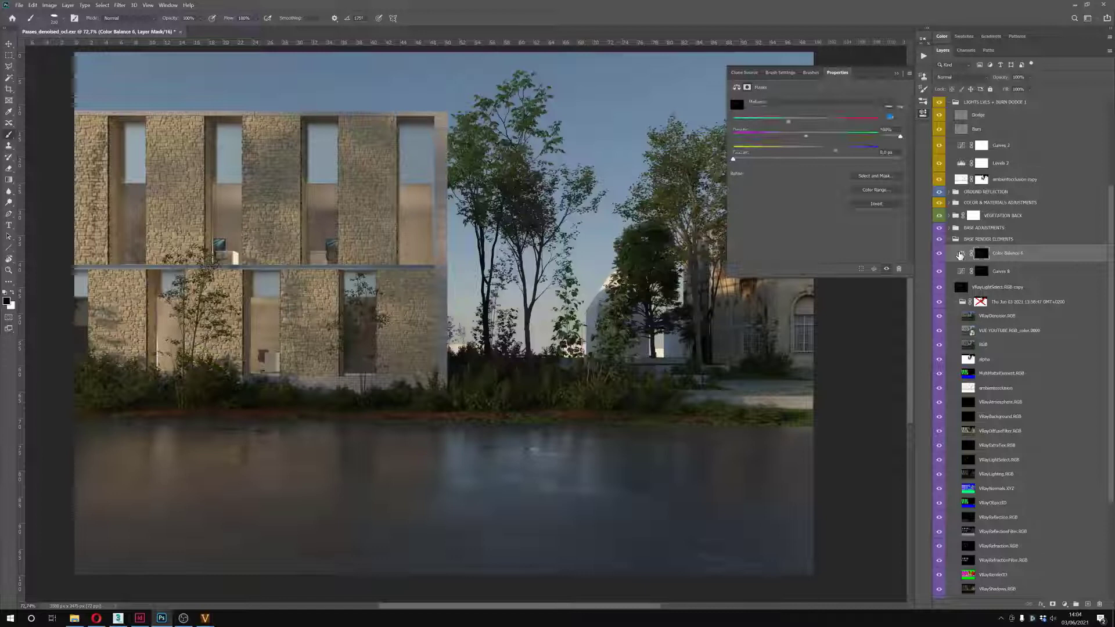
{"action": "left_click", "coordinate": [777, 102]}
{"action": "left_click", "coordinate": [772, 123]}
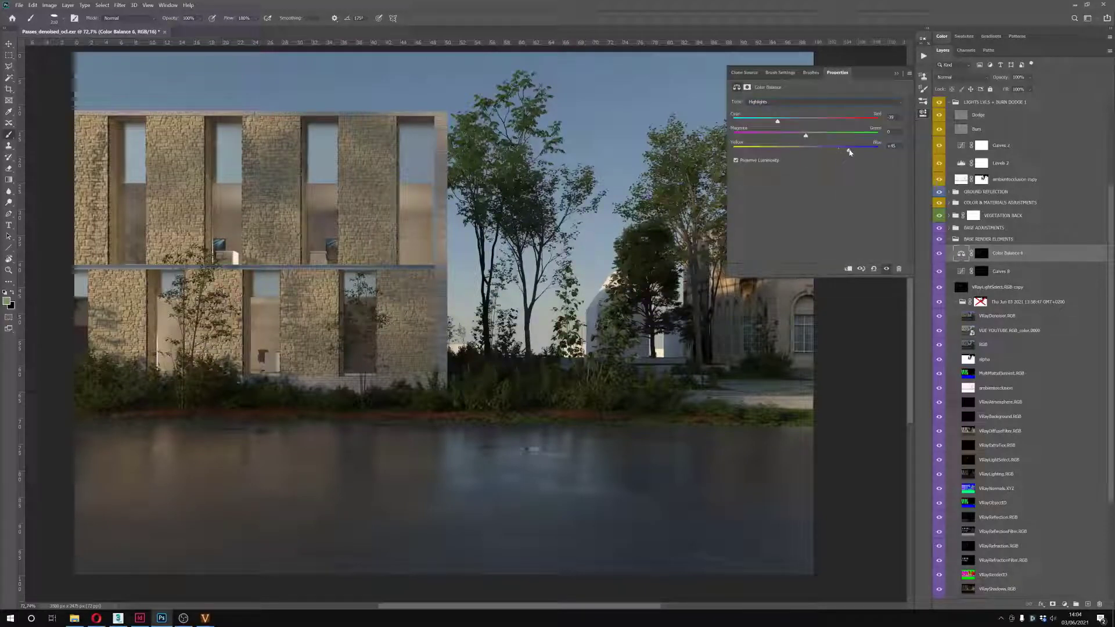
{"action": "left_click_drag", "start_coordinate": [867, 152], "coordinate": [868, 151]}
{"action": "left_click", "coordinate": [939, 254]}
{"action": "left_click", "coordinate": [939, 255]}
{"action": "left_click", "coordinate": [897, 73]}
{"action": "left_click", "coordinate": [940, 255]}
{"action": "left_click", "coordinate": [940, 254]}
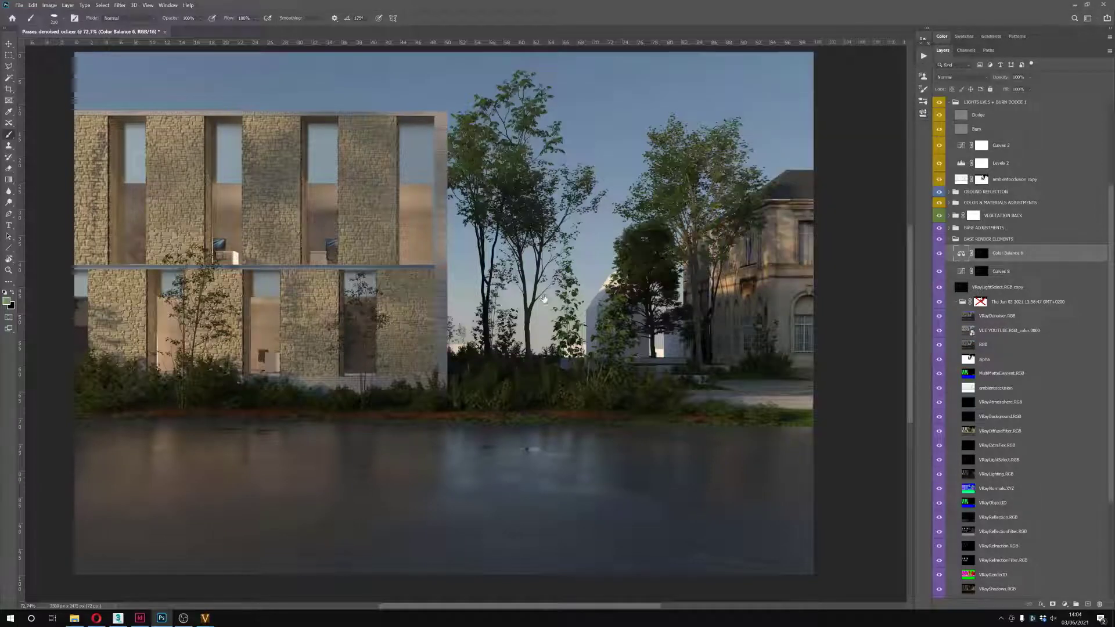
Select the Color Balance, Curves and light-select copy layers, collapse the lights and dodge/burn group, and expand the GLASS REFRACTION group
{"action": "left_click_drag", "start_coordinate": [388, 318], "coordinate": [443, 288]}
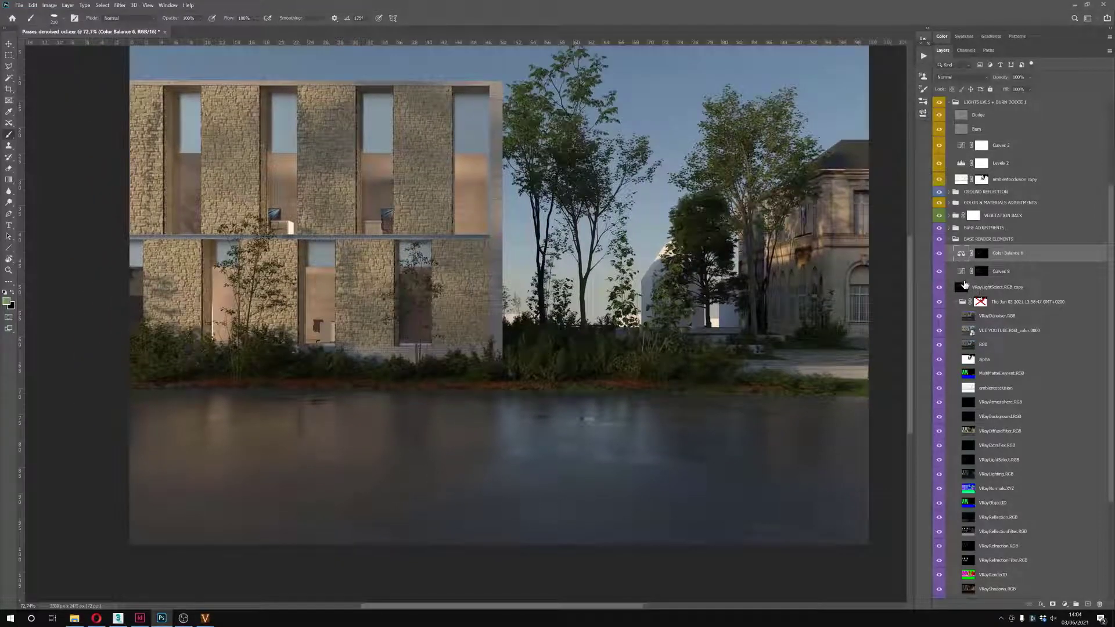
{"action": "left_click", "coordinate": [964, 287], "text": "shift"}
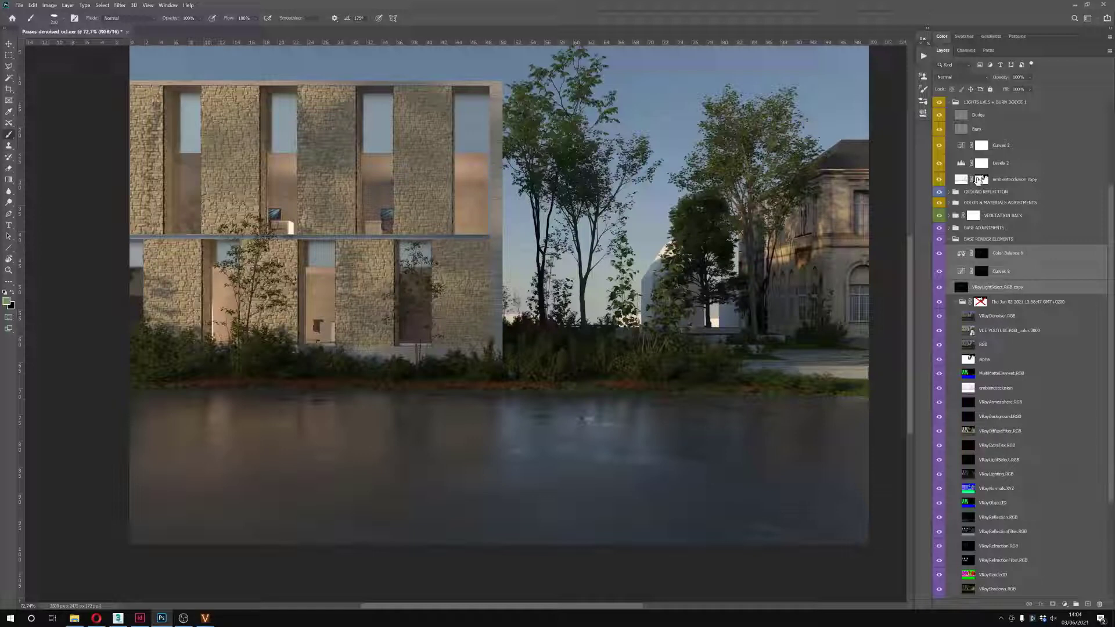
{"action": "scroll", "coordinate": [965, 224], "scroll_direction": "up", "scroll_amount": 3}
{"action": "left_click", "coordinate": [949, 174]}
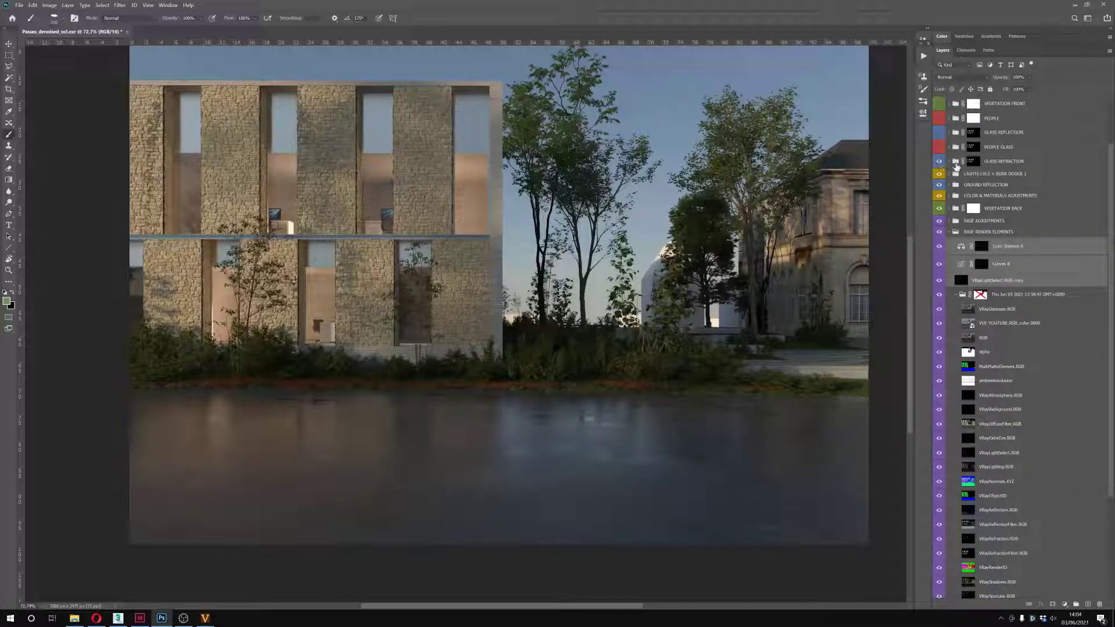
{"action": "left_click", "coordinate": [955, 163]}
{"action": "left_click", "coordinate": [948, 162]}
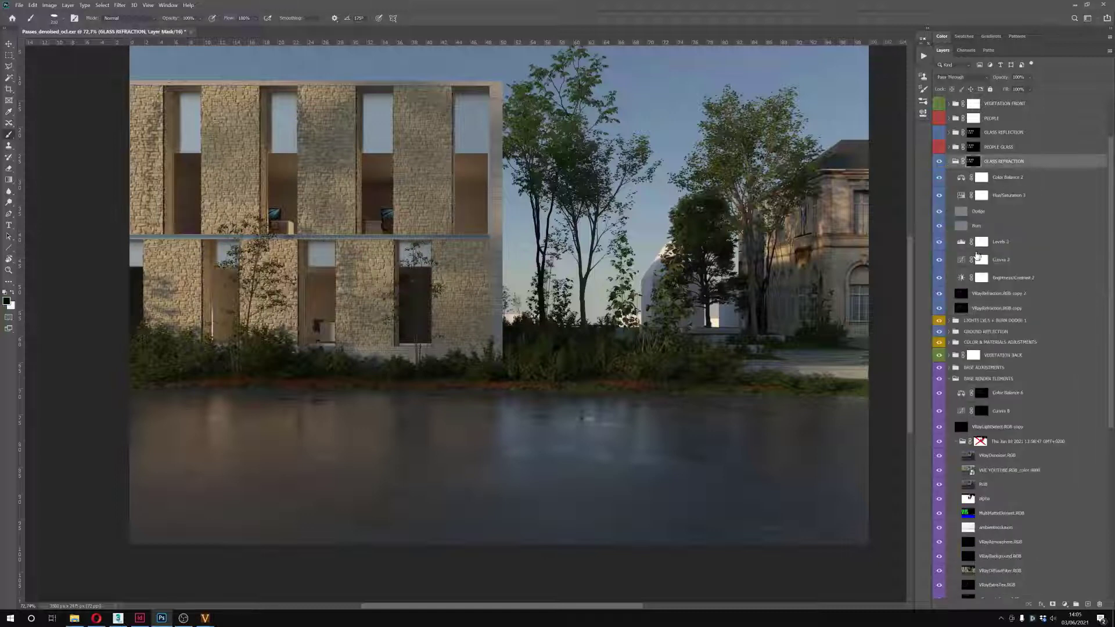
Move the selected Color Balance, Curves and VRayLightSelect copy layers to the top of the GLASS REFRACTION group and collapse the group
{"action": "left_click", "coordinate": [1005, 281]}
{"action": "left_click", "coordinate": [1008, 308], "text": "shift"}
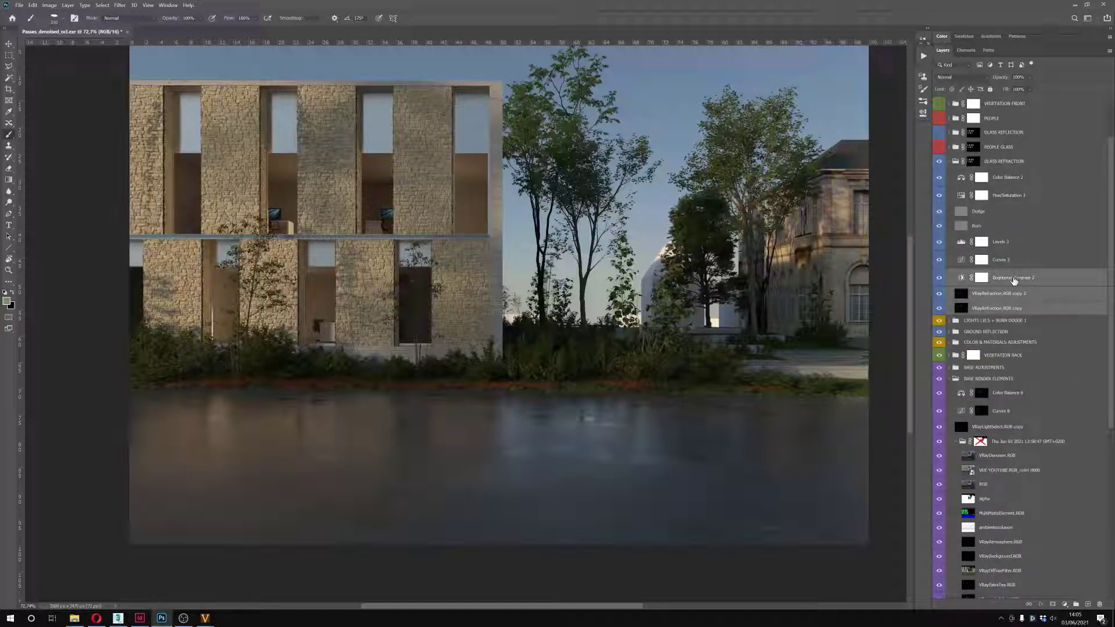
{"action": "left_click", "coordinate": [1008, 394]}
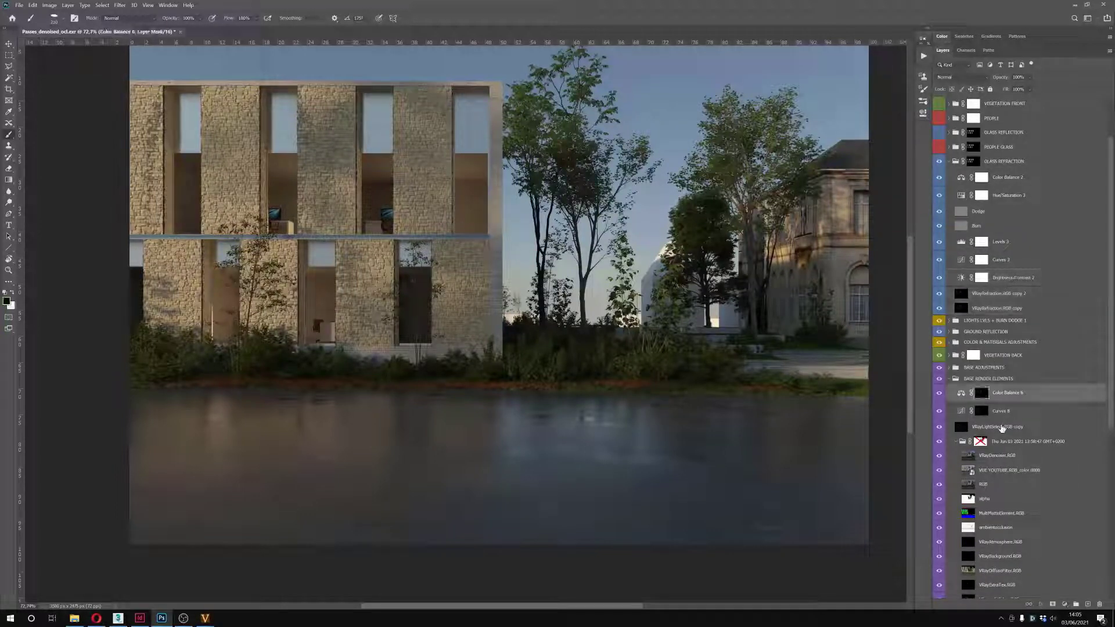
{"action": "left_click", "coordinate": [1004, 427], "text": "shift"}
{"action": "left_click_drag", "start_coordinate": [1012, 392], "coordinate": [1018, 169]}
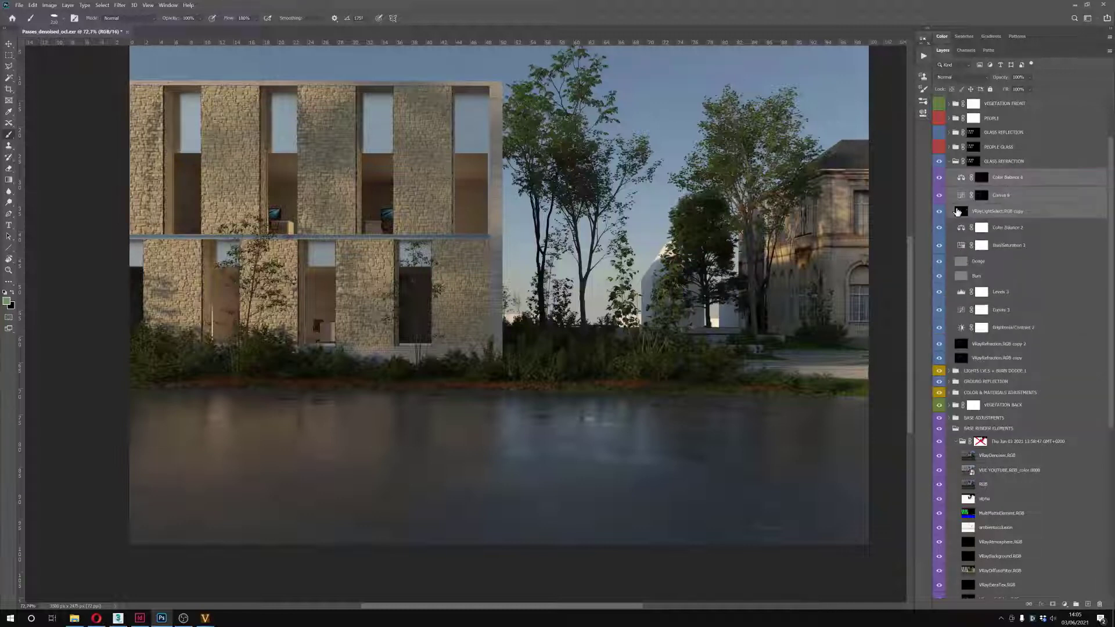
{"action": "left_click", "coordinate": [949, 161]}
View the VRayReflection pass on its own and restore the visibility of all layers
{"action": "scroll", "coordinate": [1005, 378], "scroll_direction": "down", "scroll_amount": 1}
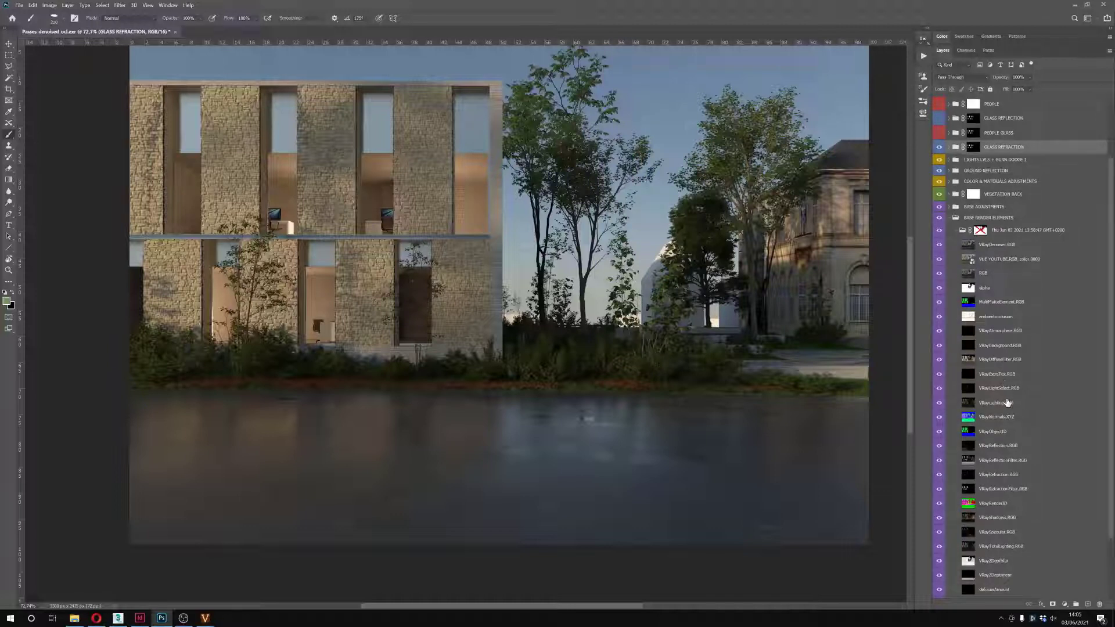
{"action": "left_click", "coordinate": [997, 446]}
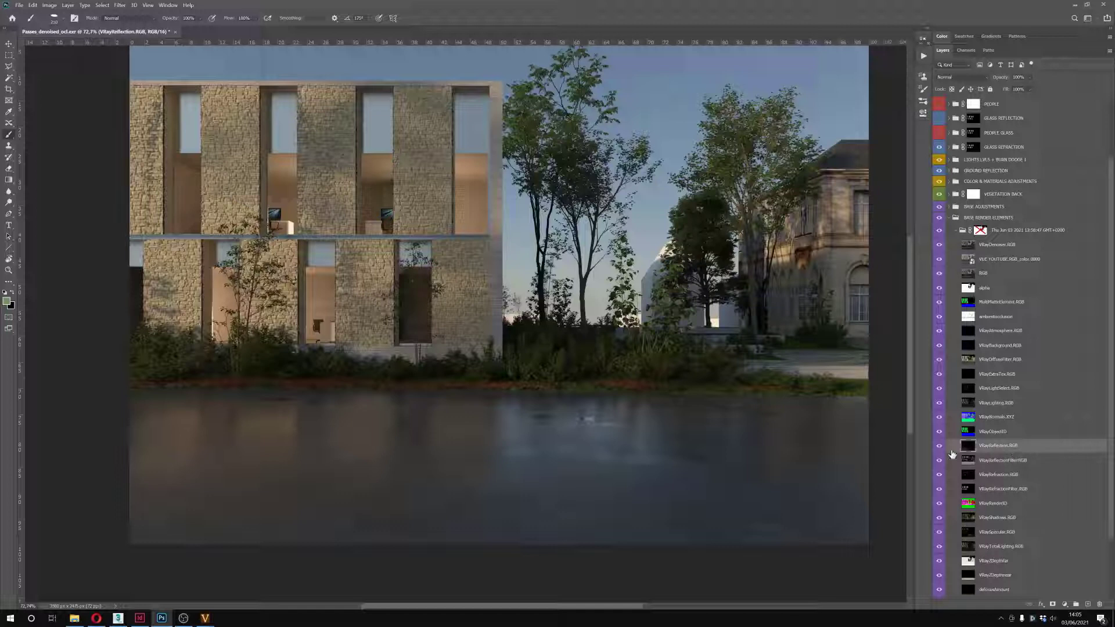
{"action": "left_click", "coordinate": [939, 447]}
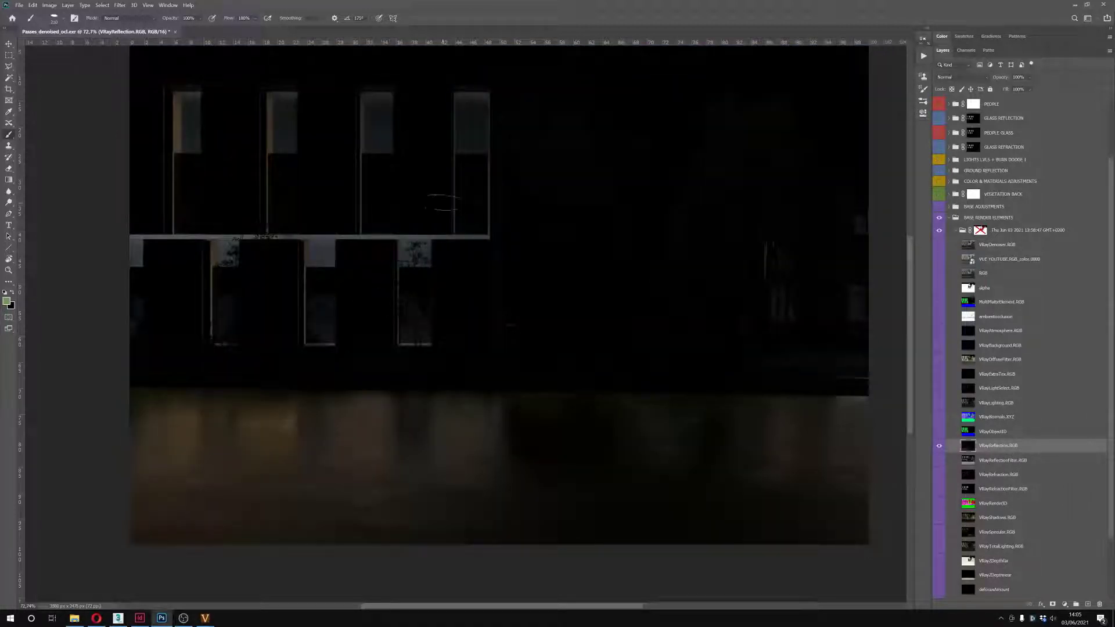
{"action": "left_click", "coordinate": [938, 447]}
Isolate the VRayRefraction pass, examine a ground-floor window interior up close, and show all layers again
{"action": "left_click", "coordinate": [939, 474]}
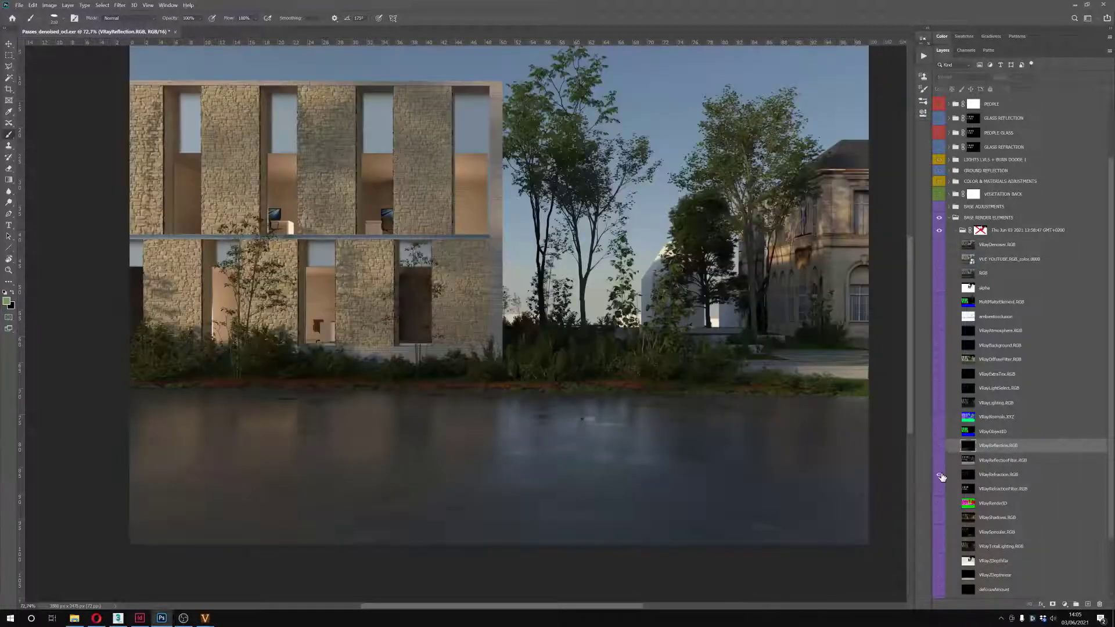
{"action": "scroll", "coordinate": [334, 303], "scroll_direction": "up", "scroll_amount": 5}
{"action": "scroll", "coordinate": [342, 305], "scroll_direction": "up", "scroll_amount": 7}
{"action": "key", "text": "v"}
{"action": "left_click_drag", "start_coordinate": [415, 349], "coordinate": [417, 313]}
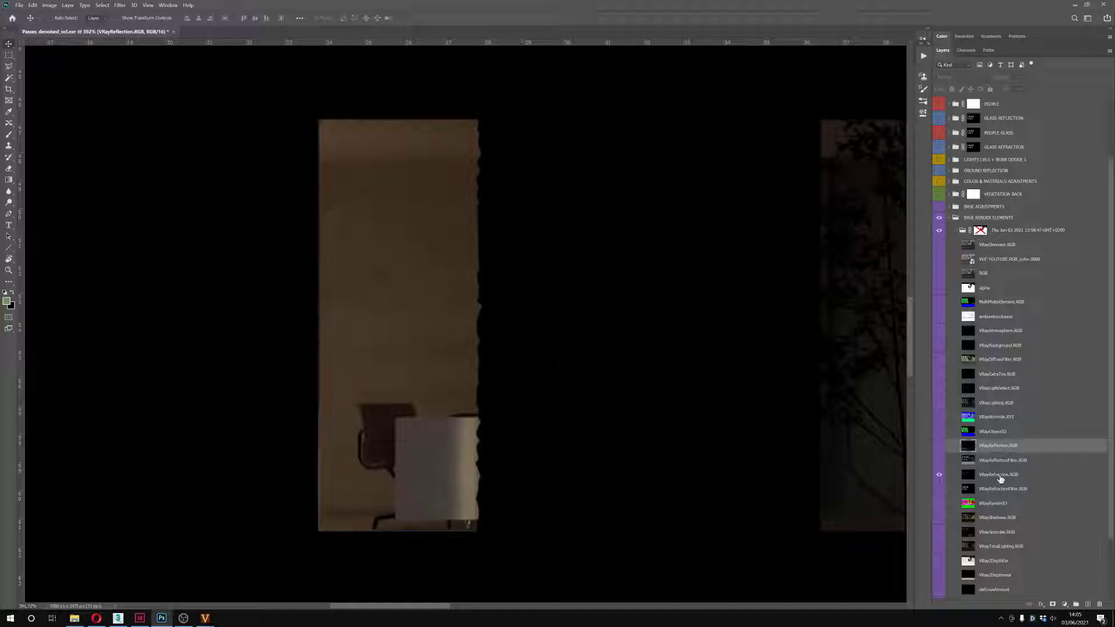
{"action": "left_click", "coordinate": [948, 476]}
{"action": "left_click", "coordinate": [939, 474], "text": "alt"}
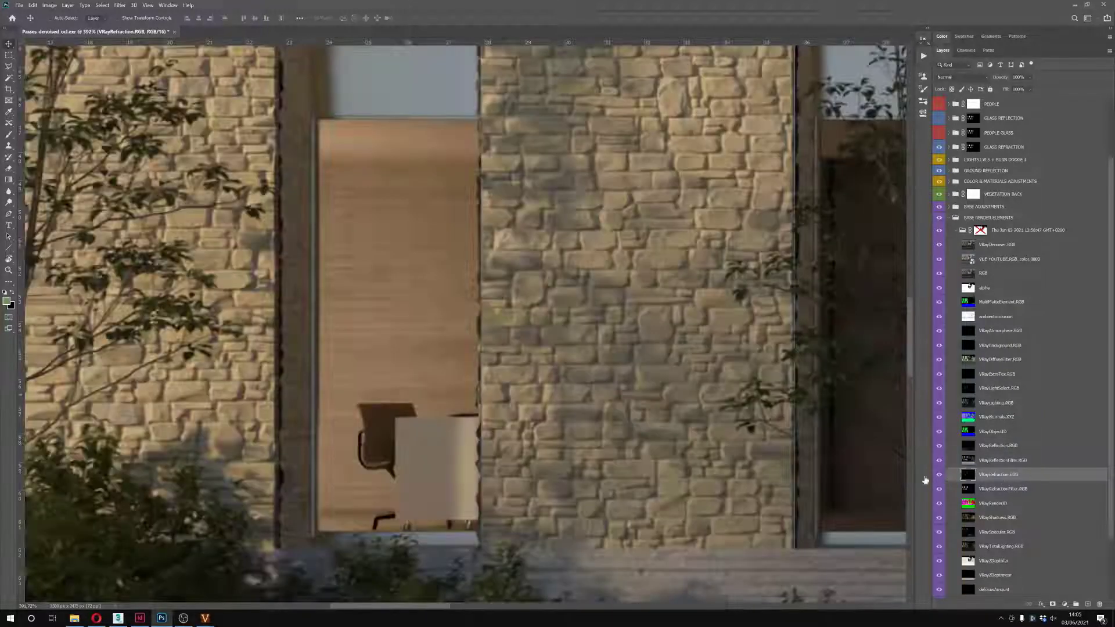
{"action": "scroll", "coordinate": [514, 362], "scroll_direction": "down", "scroll_amount": 5}
{"action": "left_click_drag", "start_coordinate": [600, 366], "coordinate": [514, 399]}
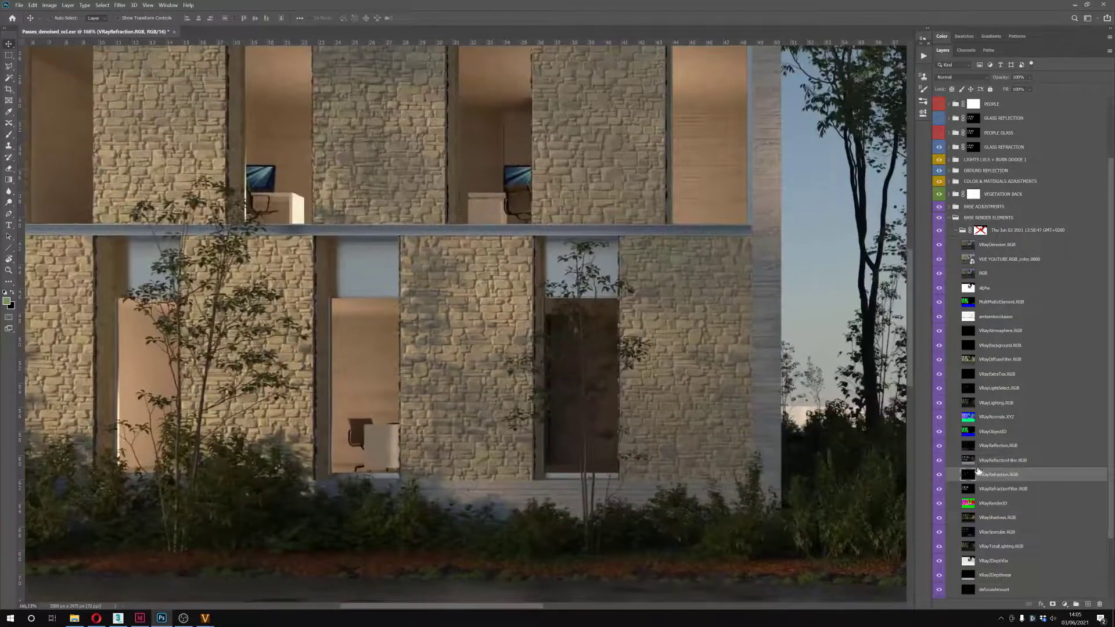
{"action": "scroll", "coordinate": [624, 394], "scroll_direction": "down", "scroll_amount": 3}
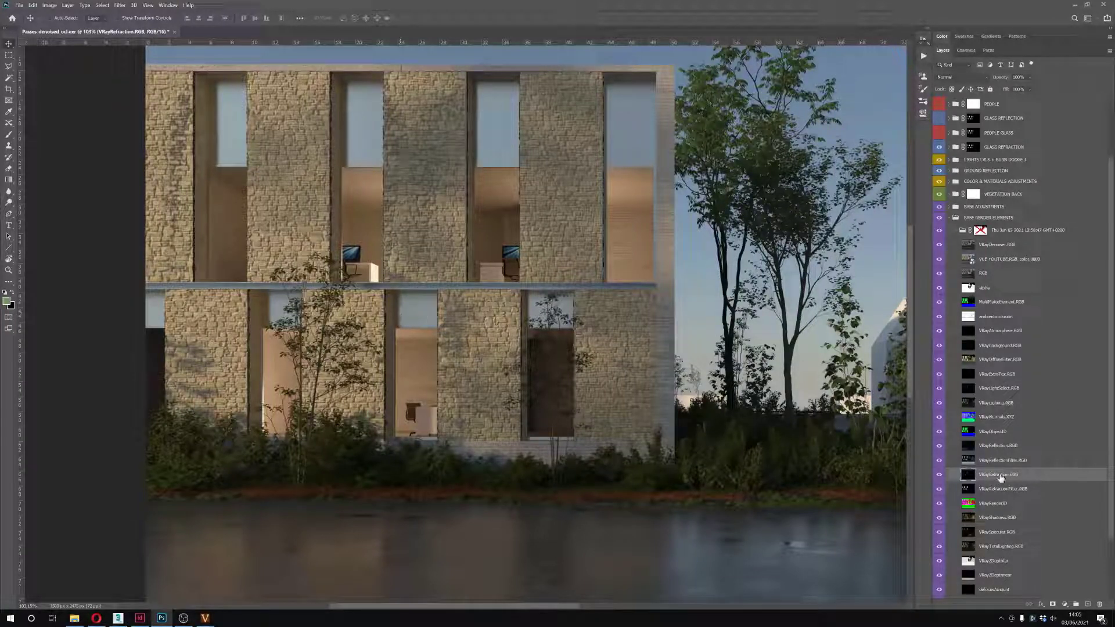
Expand the GLASS REFRACTION group and inspect the ground-floor window with the chair and desk up close
{"action": "scroll", "coordinate": [1000, 477], "scroll_direction": "up", "scroll_amount": 3}
{"action": "left_click", "coordinate": [948, 218]}
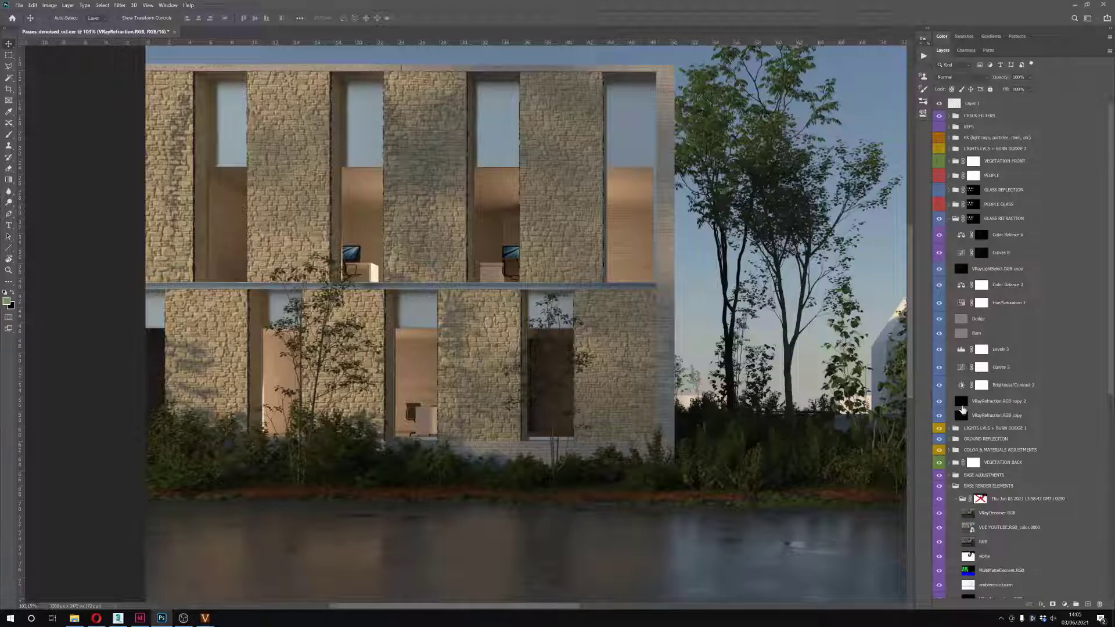
{"action": "scroll", "coordinate": [419, 348], "scroll_direction": "up", "scroll_amount": 6}
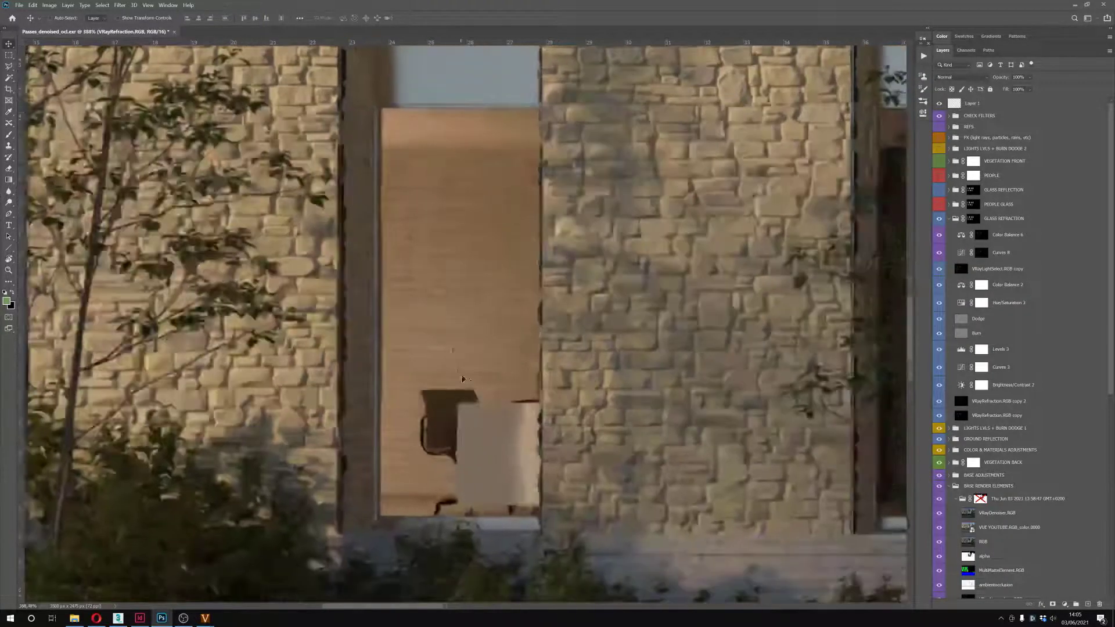
{"action": "scroll", "coordinate": [462, 379], "scroll_direction": "up", "scroll_amount": 2}
{"action": "scroll", "coordinate": [1006, 532], "scroll_direction": "down", "scroll_amount": 5}
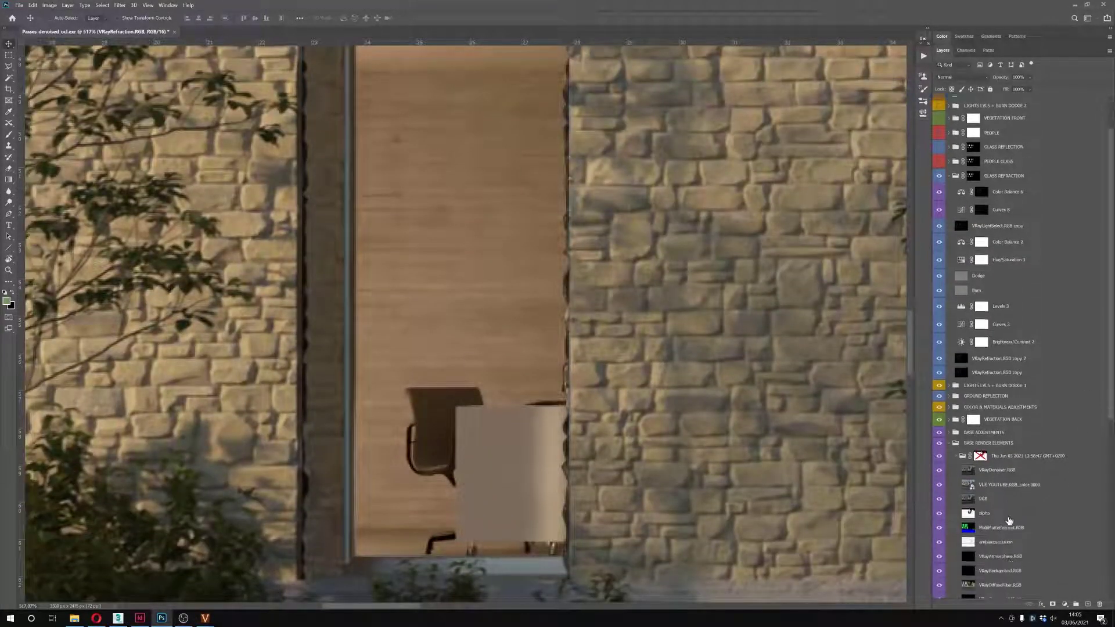
{"action": "scroll", "coordinate": [992, 415], "scroll_direction": "up", "scroll_amount": 5}
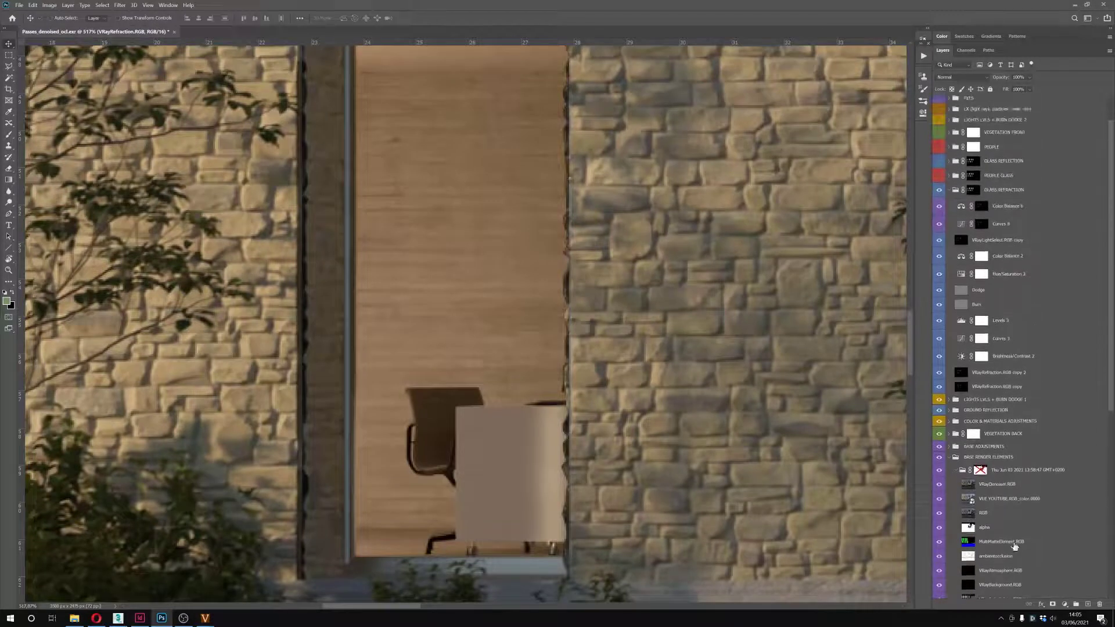
Compare the window interiors with the VRayRefraction.RGB copy 2 layer hidden and shown
{"action": "left_click", "coordinate": [991, 406]}
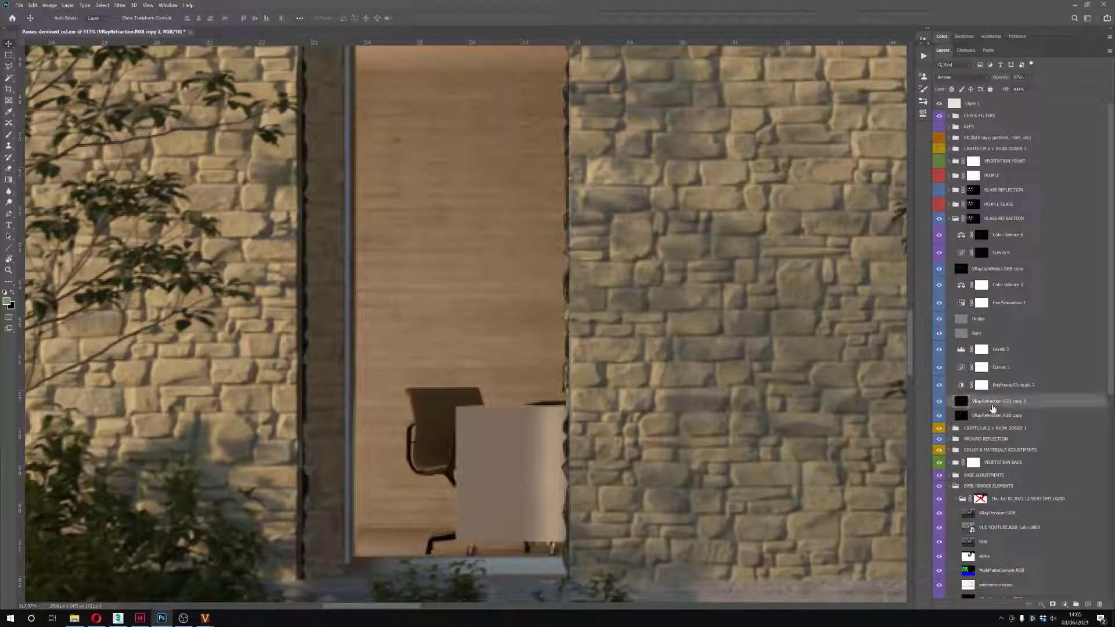
{"action": "left_click", "coordinate": [939, 405]}
{"action": "left_click", "coordinate": [939, 405]}
{"action": "scroll", "coordinate": [483, 354], "scroll_direction": "down", "scroll_amount": 3}
{"action": "scroll", "coordinate": [483, 354], "scroll_direction": "down", "scroll_amount": 4}
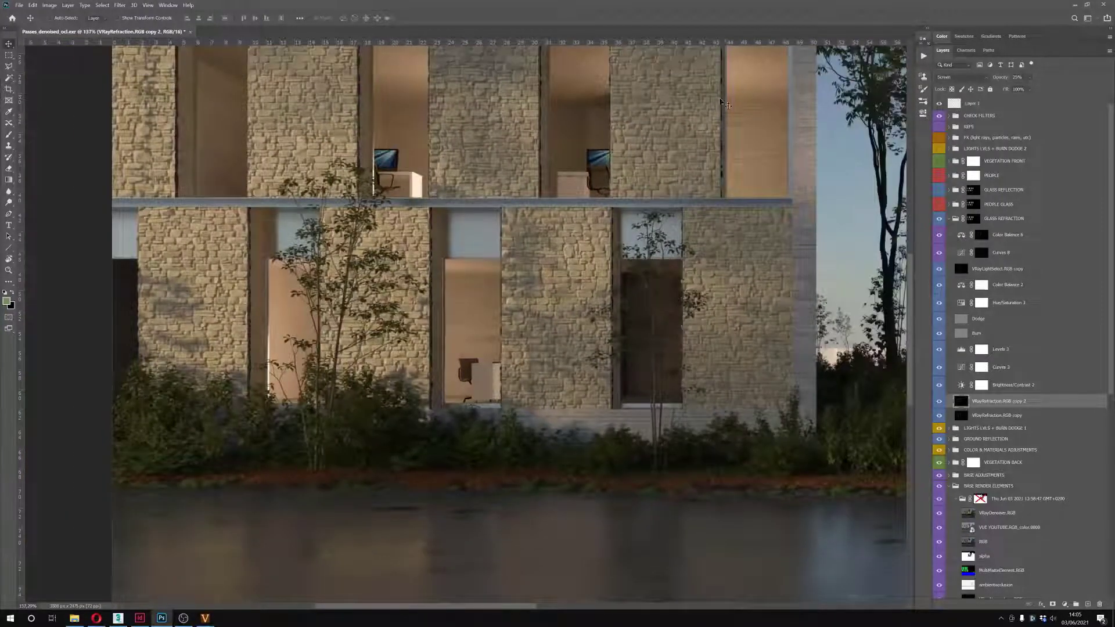
{"action": "left_click_drag", "start_coordinate": [657, 203], "coordinate": [629, 274]}
{"action": "scroll", "coordinate": [703, 302], "scroll_direction": "down", "scroll_amount": 1}
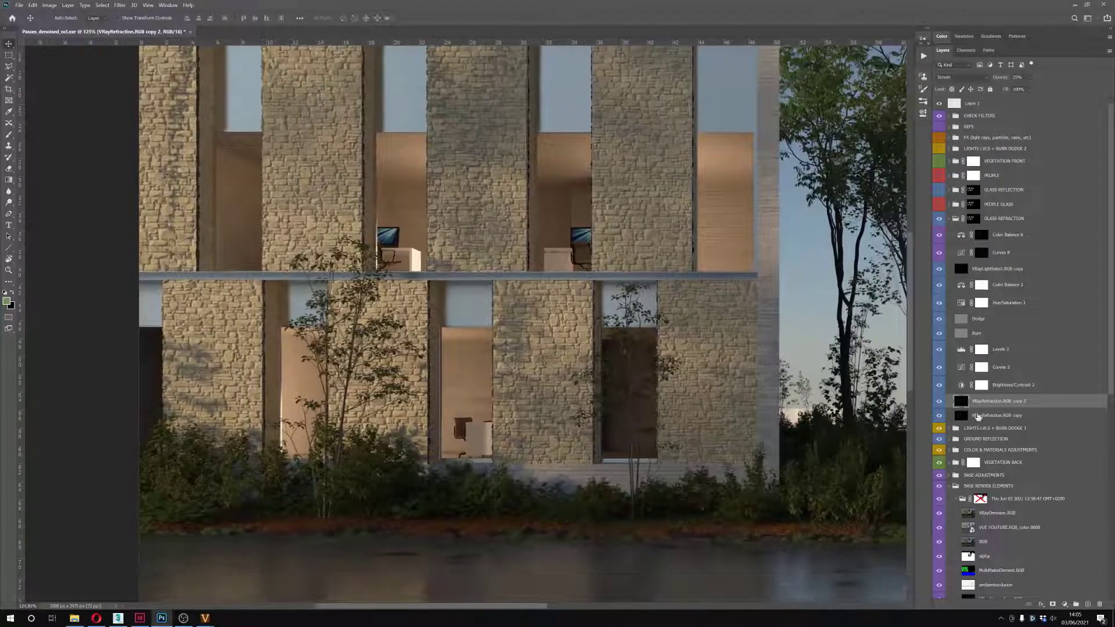
Display the GLASS REFRACTION group's mask on its own, return to the image, and collapse the group
{"action": "left_click", "coordinate": [972, 219], "text": "alt"}
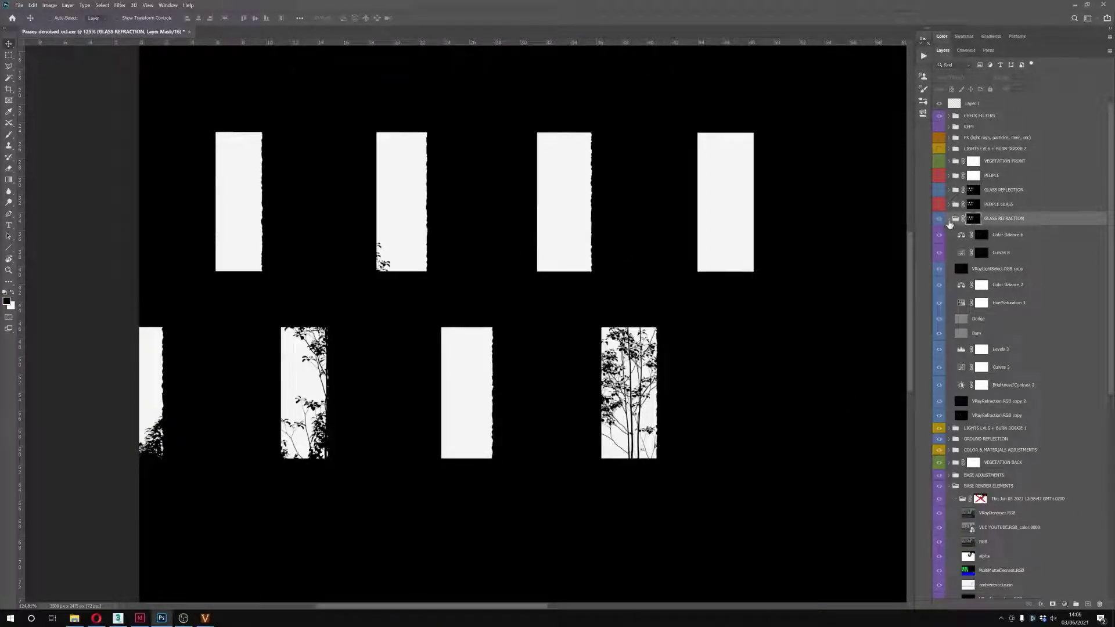
{"action": "left_click", "coordinate": [948, 220]}
{"action": "left_click", "coordinate": [954, 219]}
View the VRayRefractionFilter pass on its own and restore all layers
{"action": "scroll", "coordinate": [1020, 509], "scroll_direction": "down", "scroll_amount": 3}
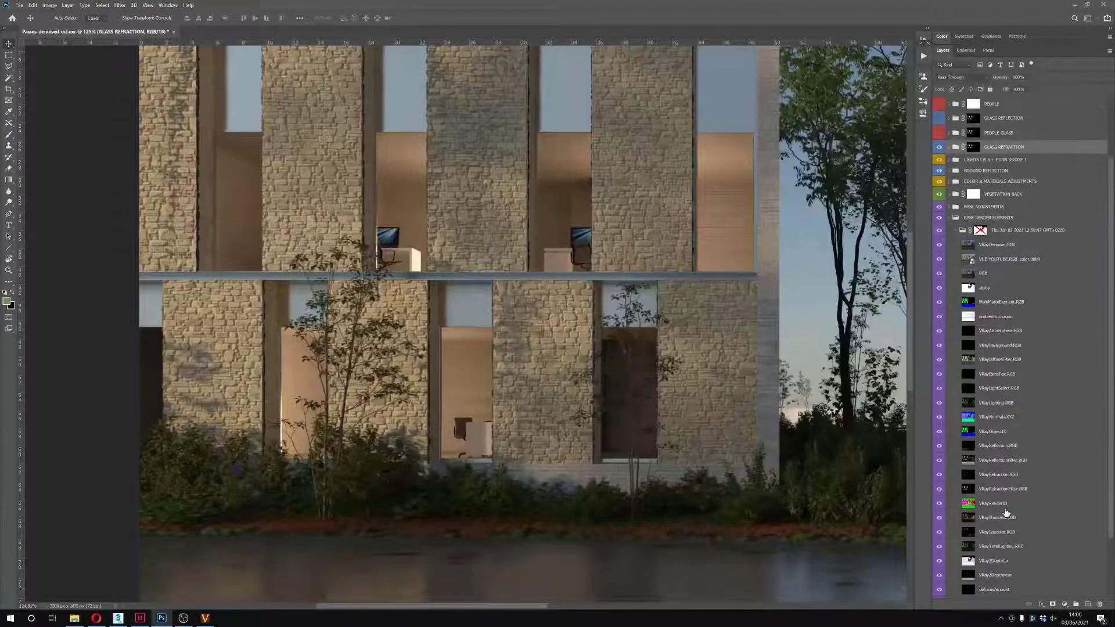
{"action": "scroll", "coordinate": [1006, 512], "scroll_direction": "down", "scroll_amount": 2}
{"action": "left_click", "coordinate": [939, 447], "text": "alt"}
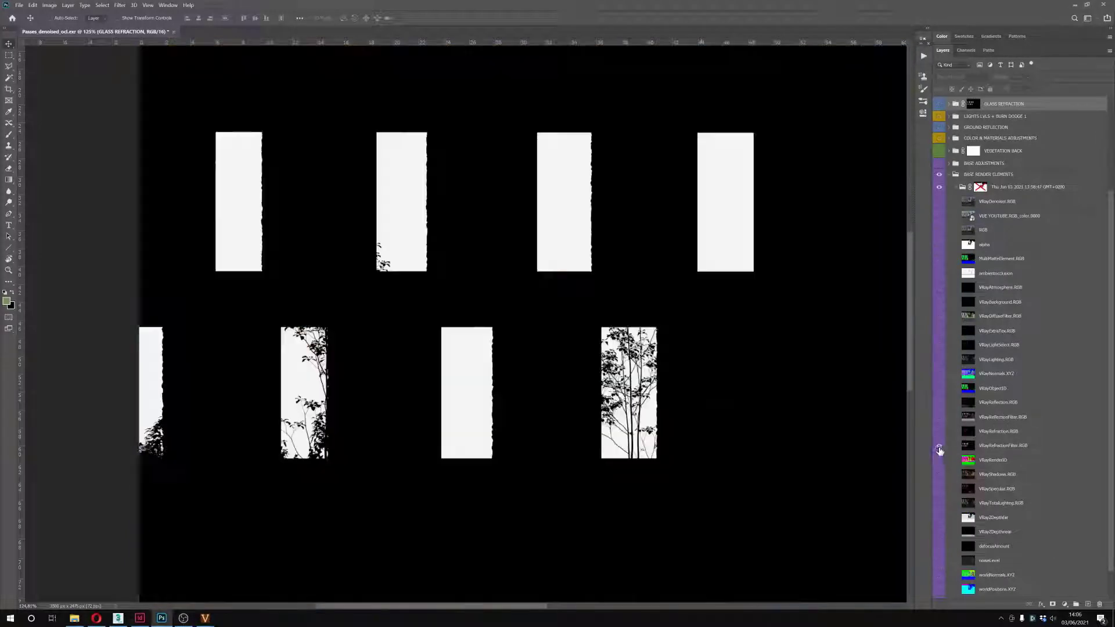
{"action": "left_click", "coordinate": [939, 450], "text": "alt"}
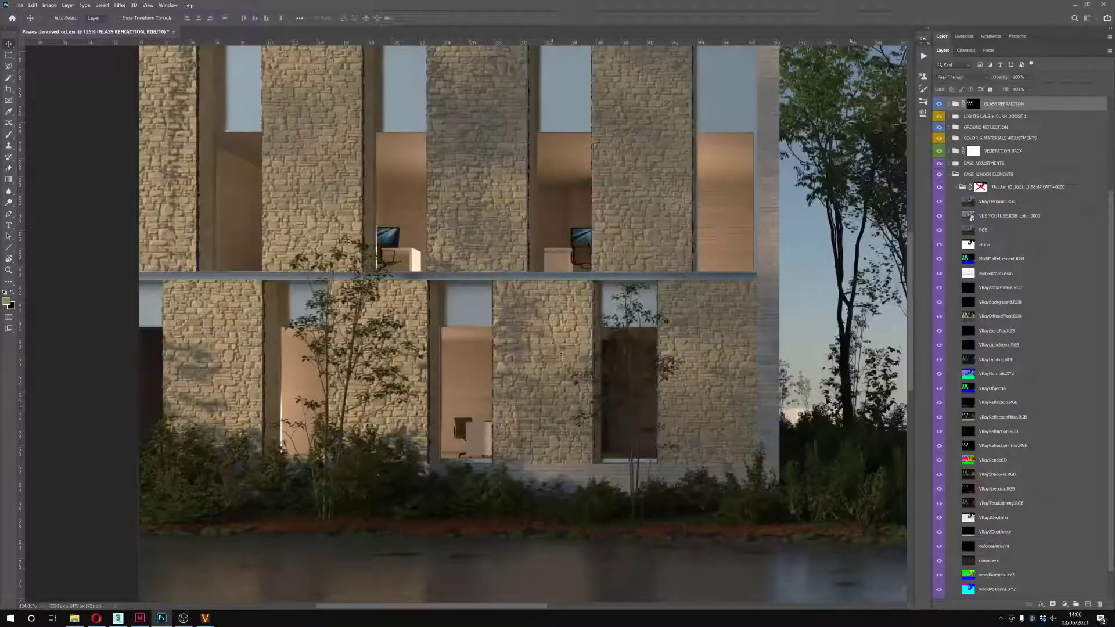
Review the GLASS REFRACTION group's mask again, return to the image, and expand the group
{"action": "scroll", "coordinate": [955, 219], "scroll_direction": "up", "scroll_amount": 5}
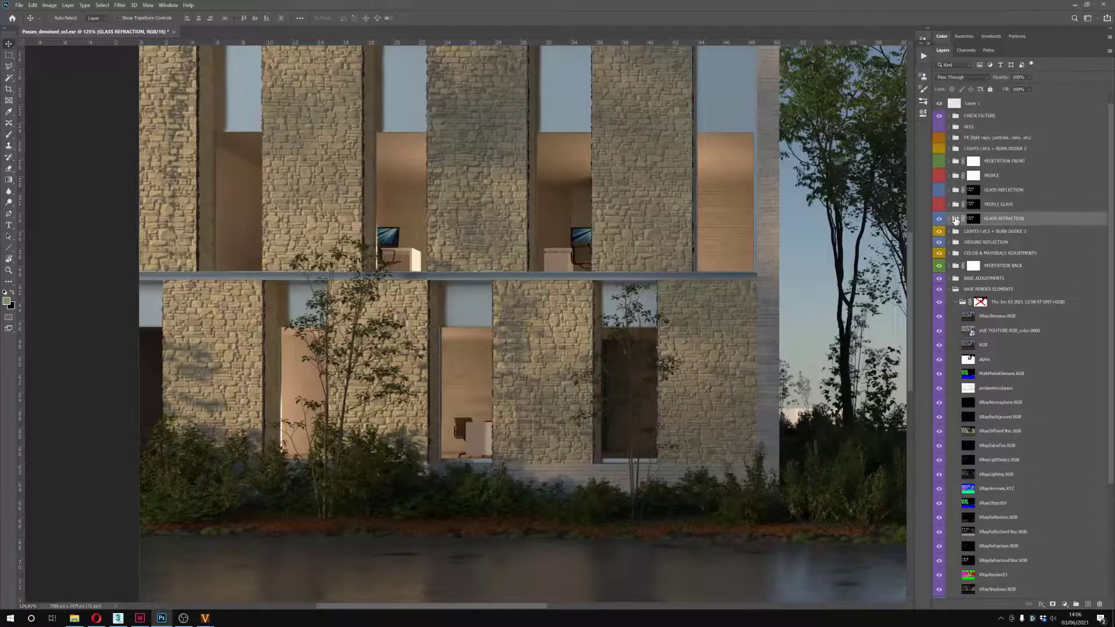
{"action": "left_click", "coordinate": [973, 218], "text": "alt"}
{"action": "scroll", "coordinate": [450, 273], "scroll_direction": "down", "scroll_amount": 2}
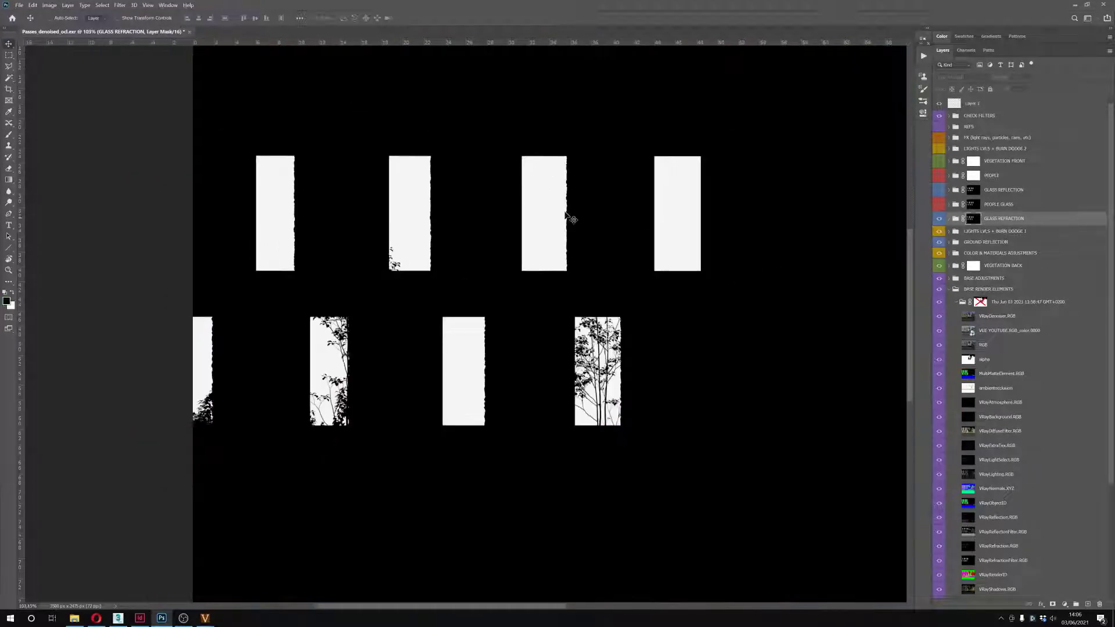
{"action": "left_click", "coordinate": [956, 219]}
{"action": "left_click", "coordinate": [949, 219]}
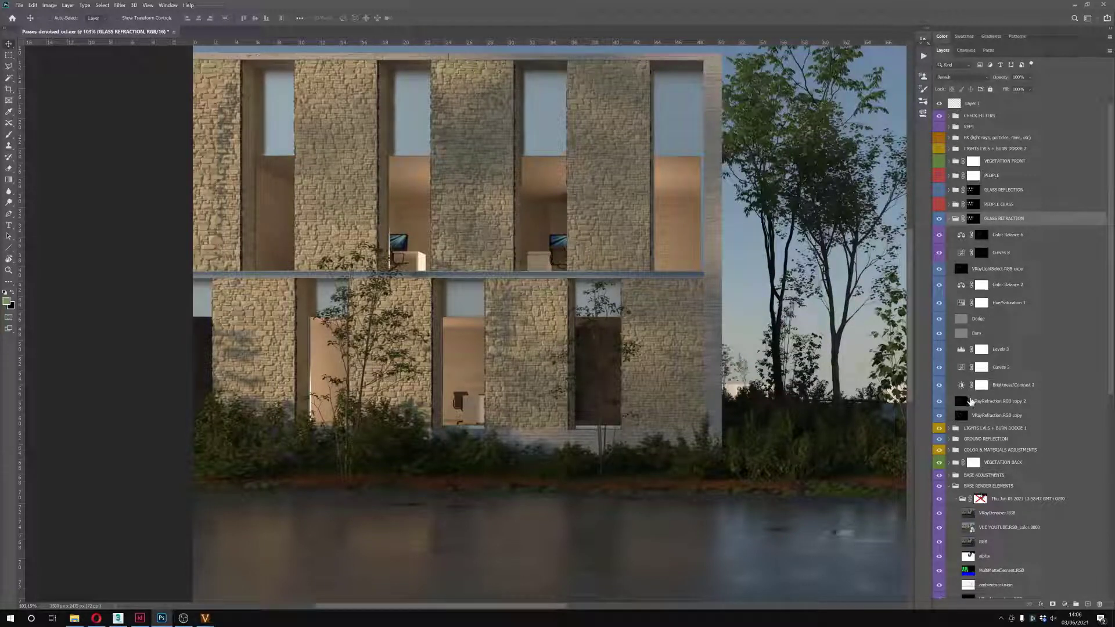
Check the effect of VRayRefraction.RGB copy 2 over the base refraction copy by toggling its visibility twice, and collapse the group
{"action": "left_click", "coordinate": [961, 402]}
{"action": "left_click", "coordinate": [939, 401]}
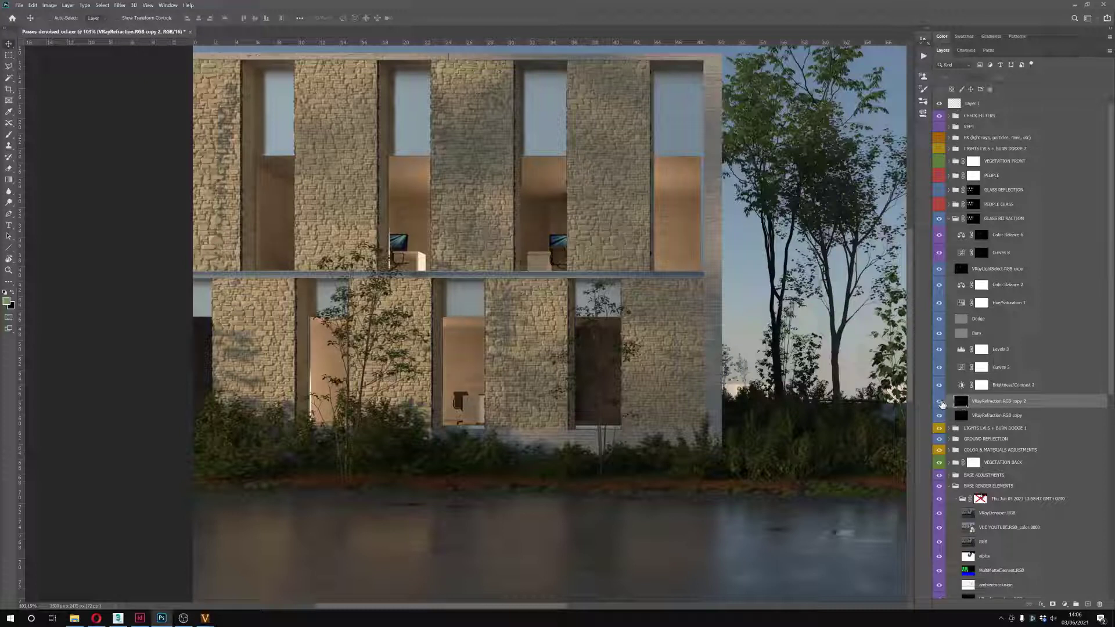
{"action": "left_click", "coordinate": [939, 401]}
{"action": "scroll", "coordinate": [987, 331], "scroll_direction": "down", "scroll_amount": 3}
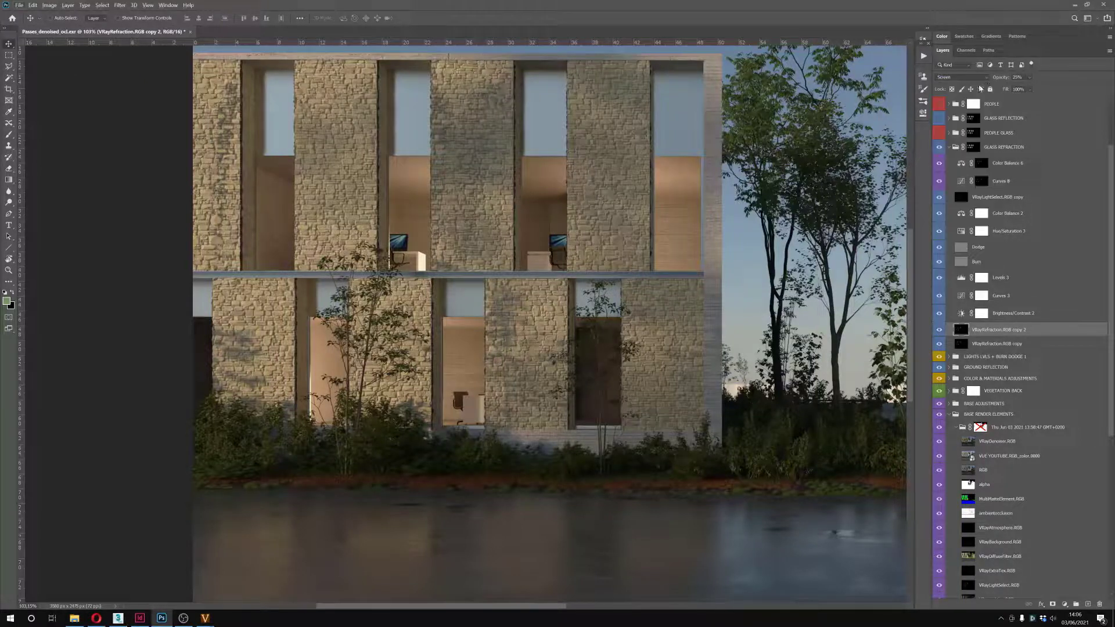
{"action": "left_click", "coordinate": [963, 345]}
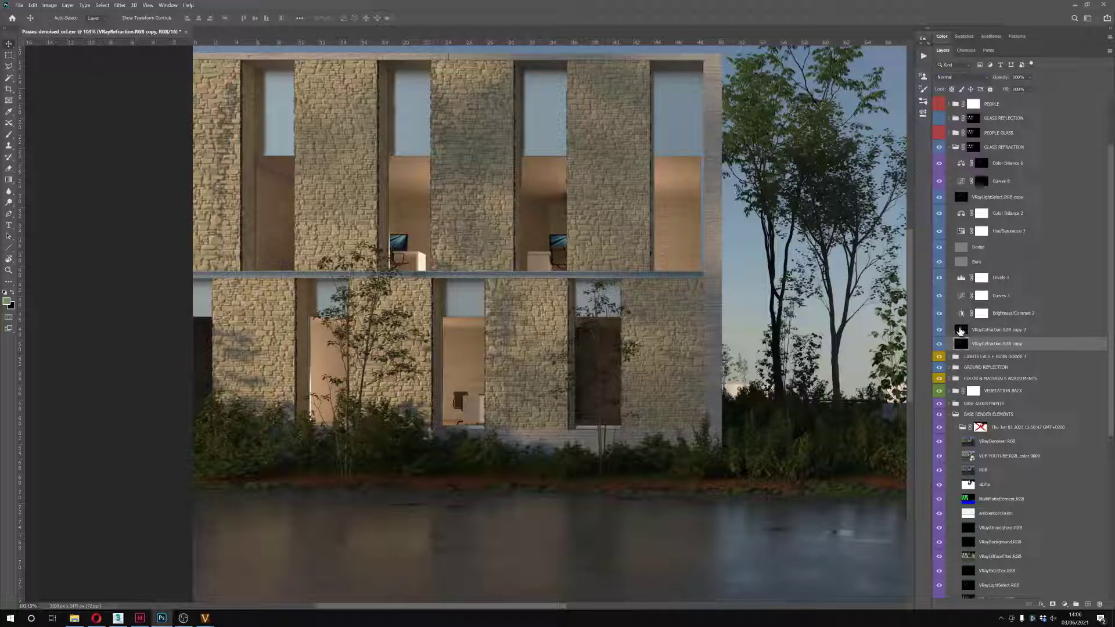
{"action": "left_click", "coordinate": [961, 329]}
{"action": "left_click", "coordinate": [938, 330]}
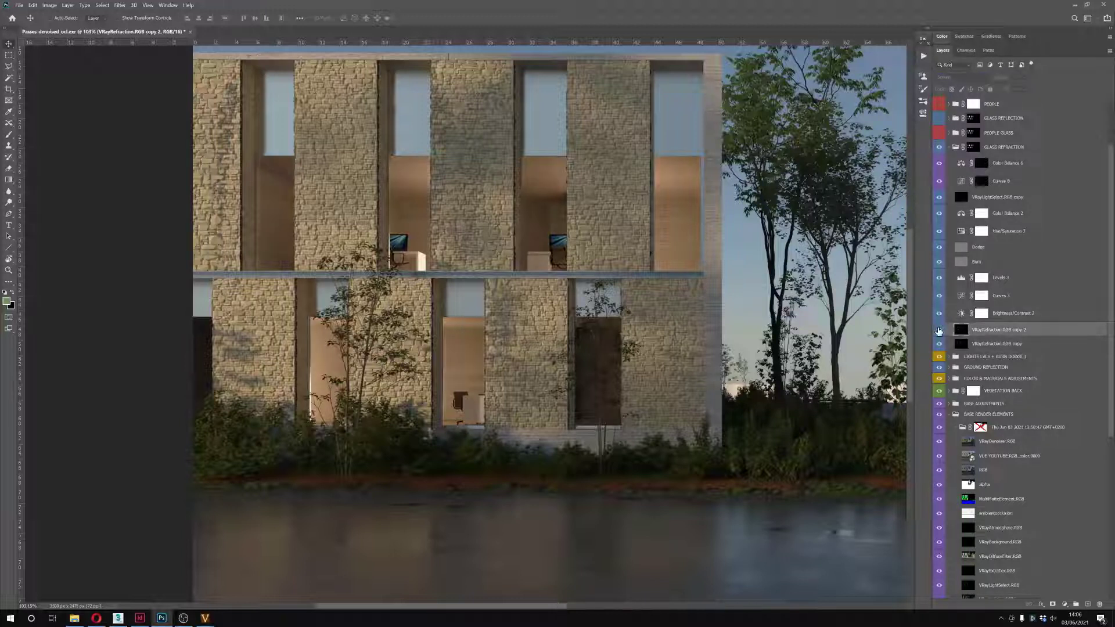
{"action": "left_click", "coordinate": [939, 330]}
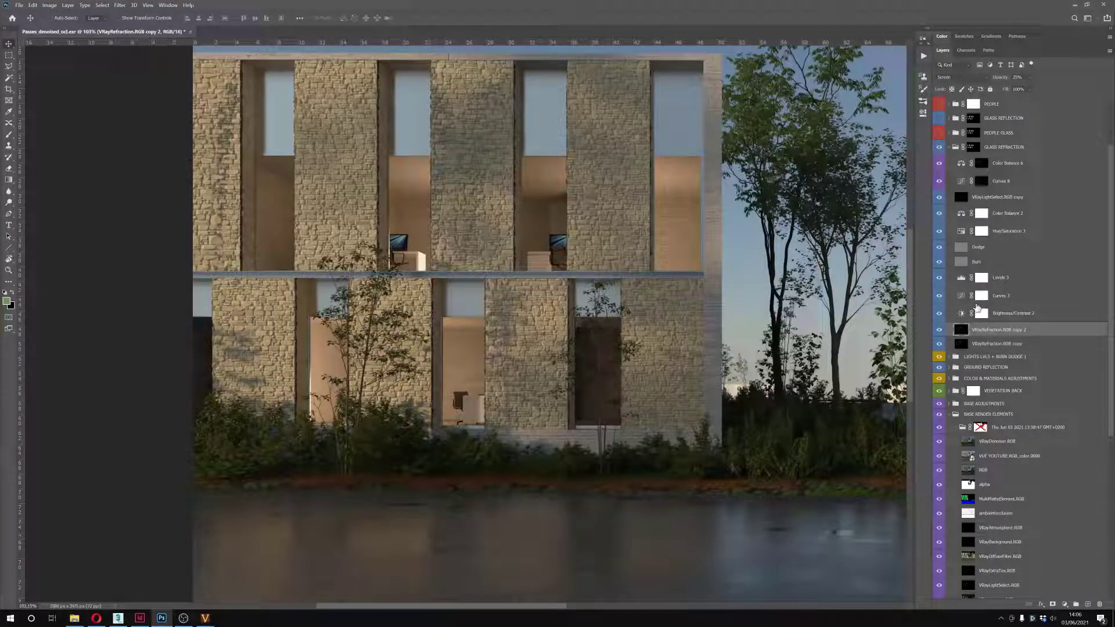
{"action": "left_click", "coordinate": [974, 201]}
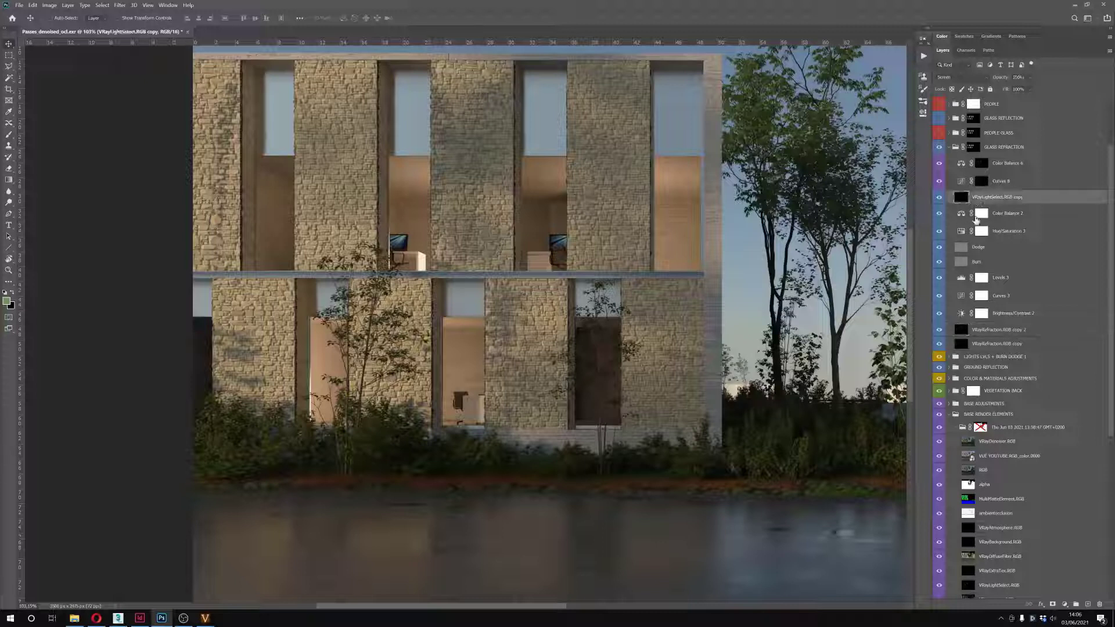
{"action": "left_click", "coordinate": [949, 148]}
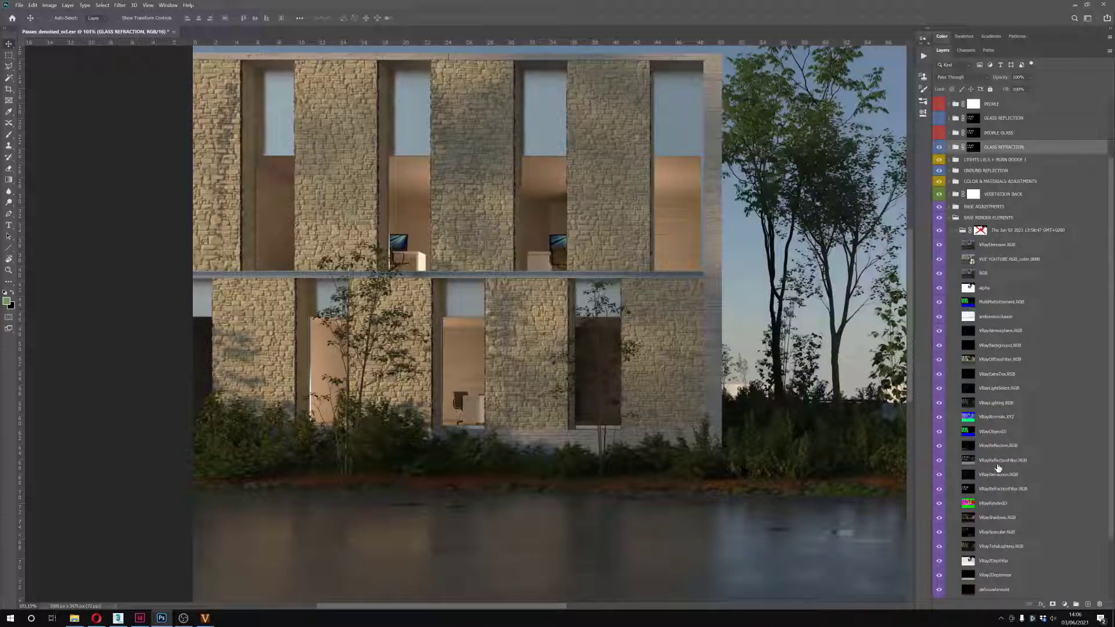
Expand the GLASS REFLECTION group, view its mask on its own, and return to the image
{"action": "scroll", "coordinate": [971, 193], "scroll_direction": "up", "scroll_amount": 3}
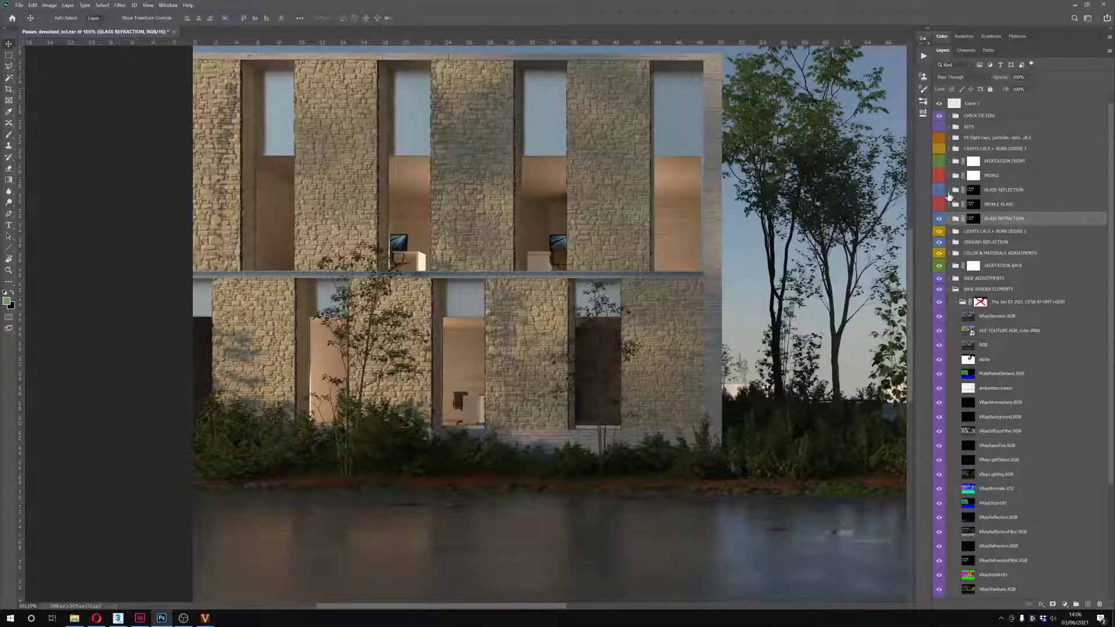
{"action": "left_click", "coordinate": [949, 189]}
{"action": "left_click", "coordinate": [970, 190], "text": "alt"}
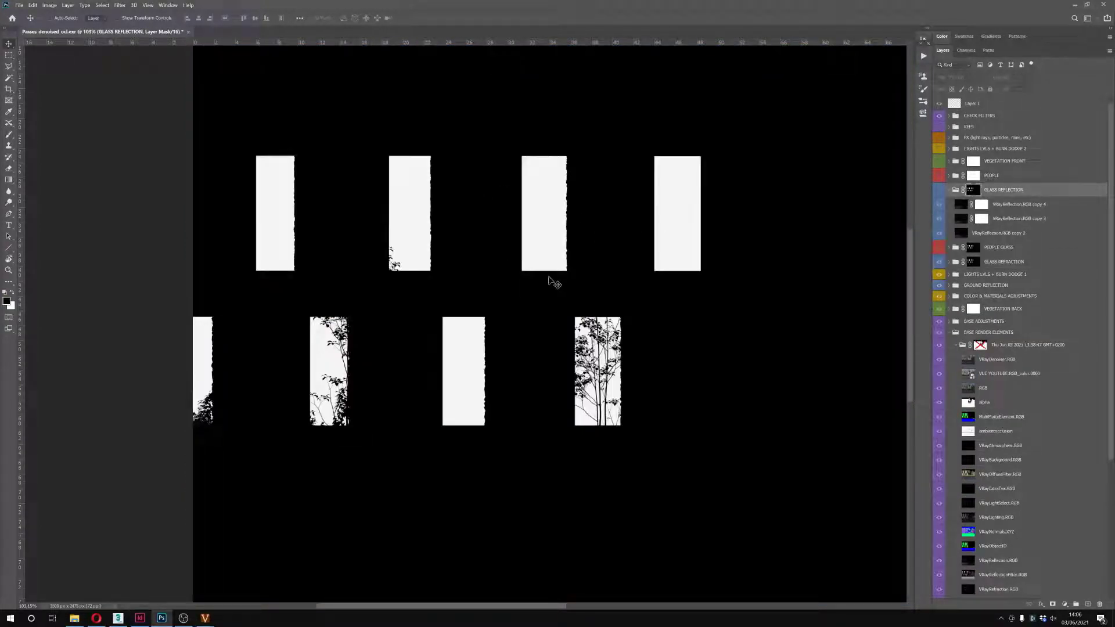
{"action": "left_click", "coordinate": [957, 191]}
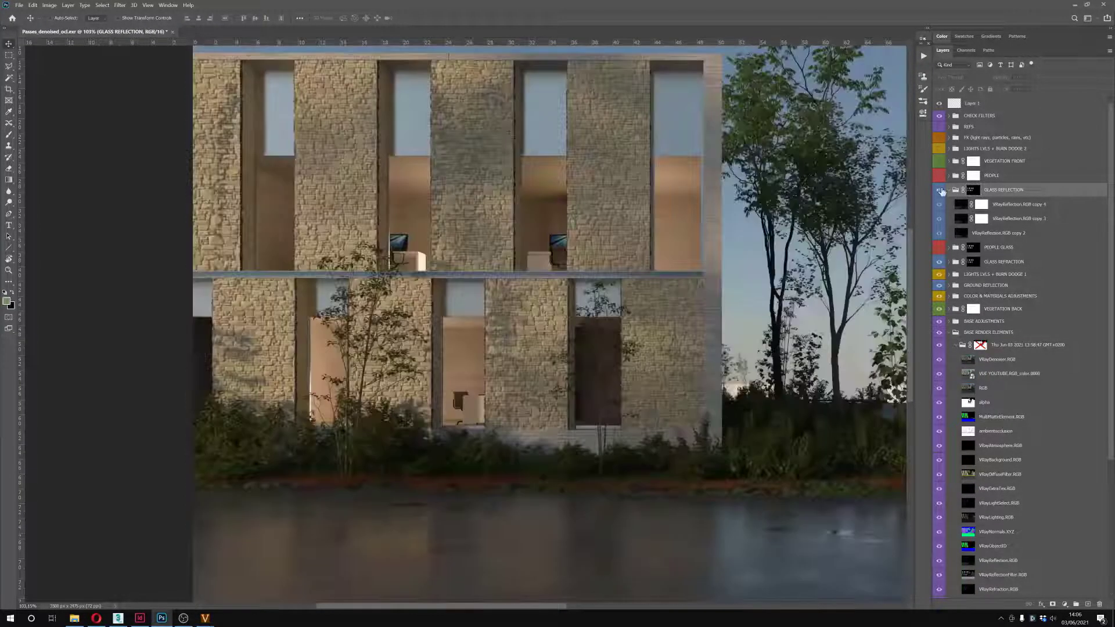
Hide the three VRayReflection copies in the GLASS REFLECTION group and turn them back on from the lowest up
{"action": "left_click_drag", "start_coordinate": [941, 205], "coordinate": [941, 219]}
{"action": "left_click", "coordinate": [952, 234]}
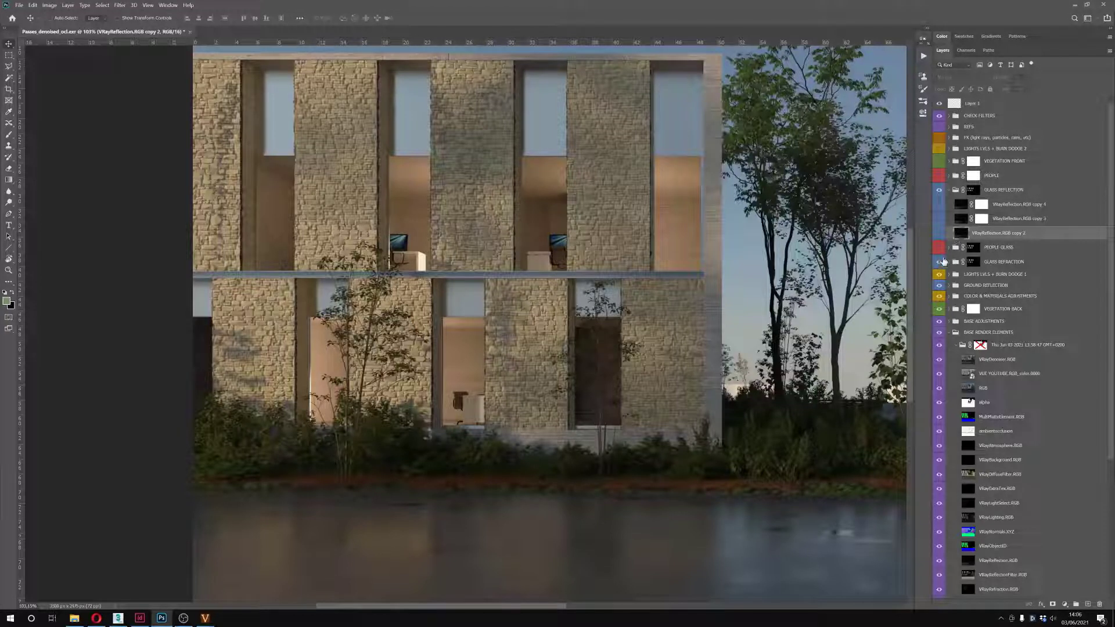
{"action": "left_click", "coordinate": [938, 235]}
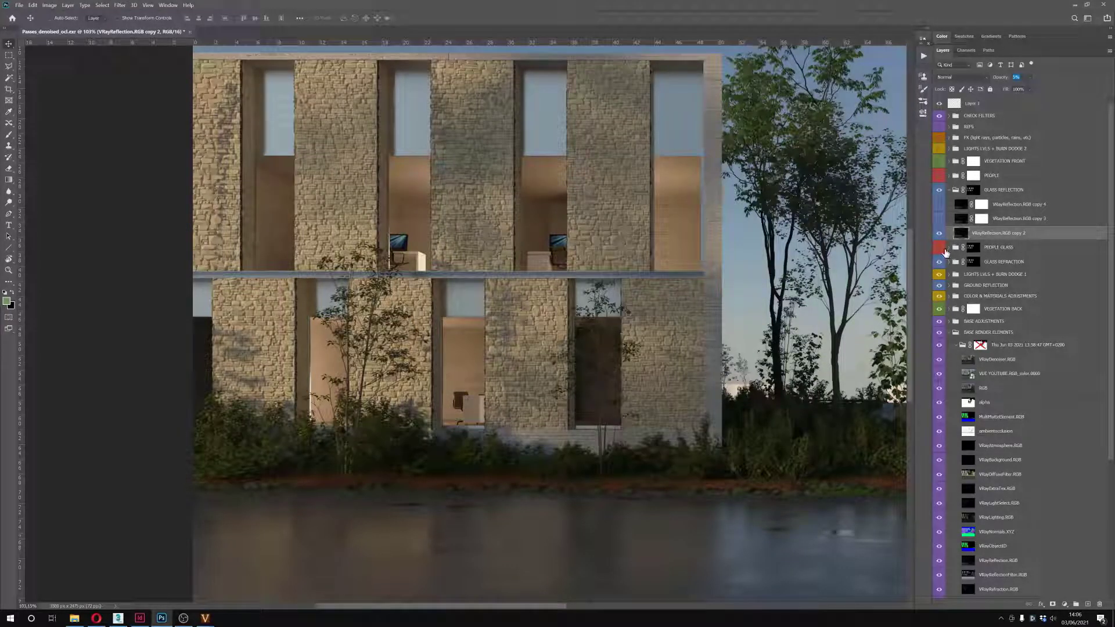
{"action": "left_click_drag", "start_coordinate": [940, 219], "coordinate": [940, 205]}
{"action": "left_click", "coordinate": [960, 221]}
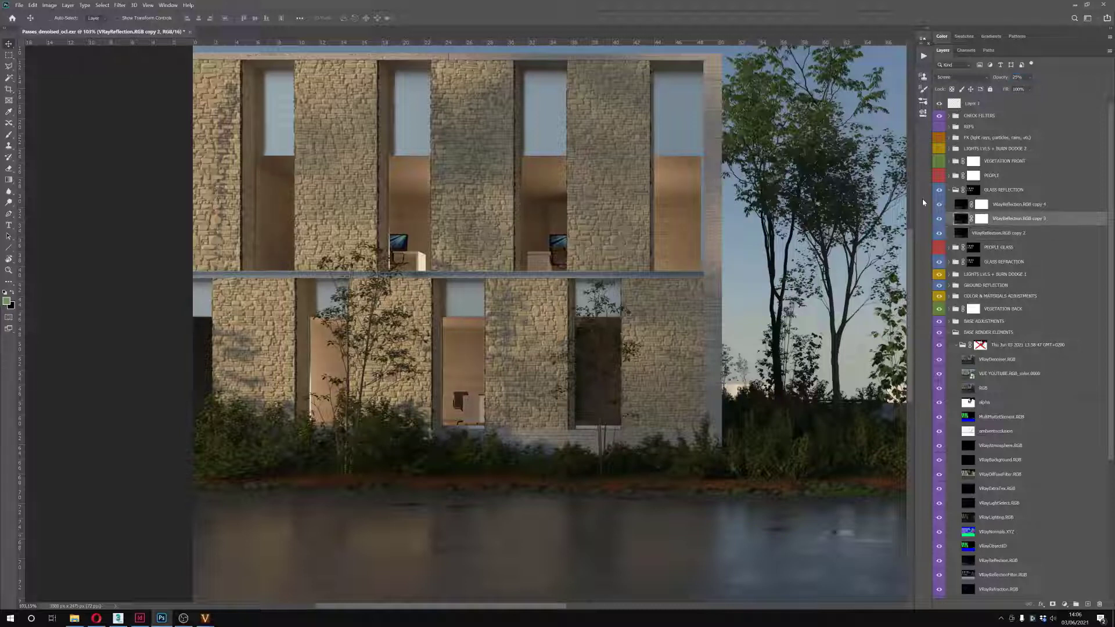
Adjust the opacity of VRayReflection.RGB copy 3 and copy 4 in the GLASS REFLECTION group
{"action": "left_click", "coordinate": [963, 206]}
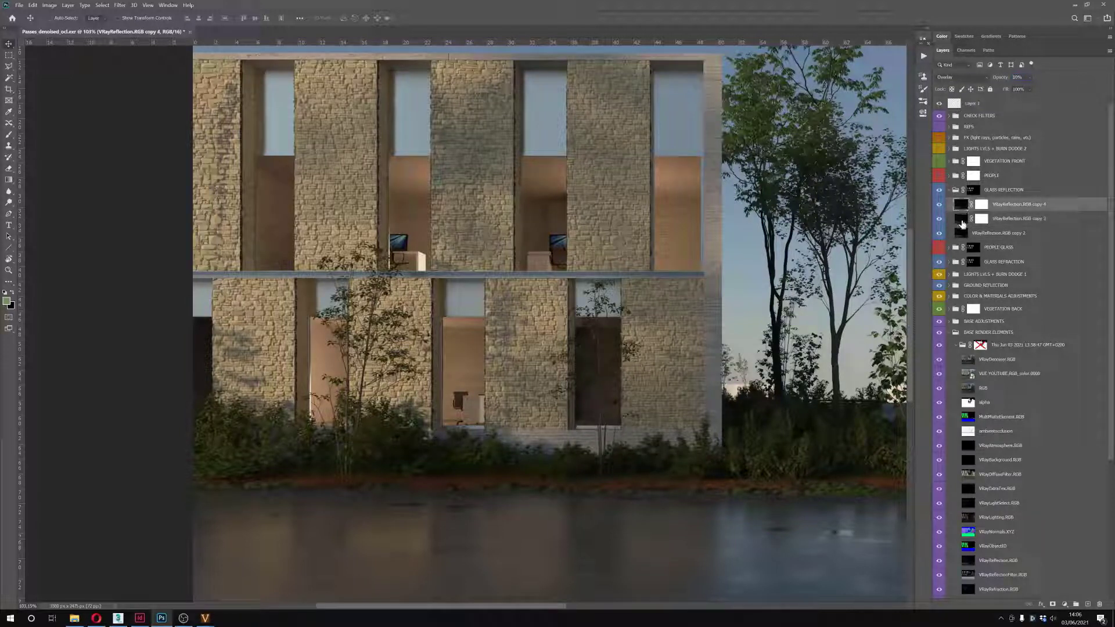
{"action": "left_click", "coordinate": [960, 219]}
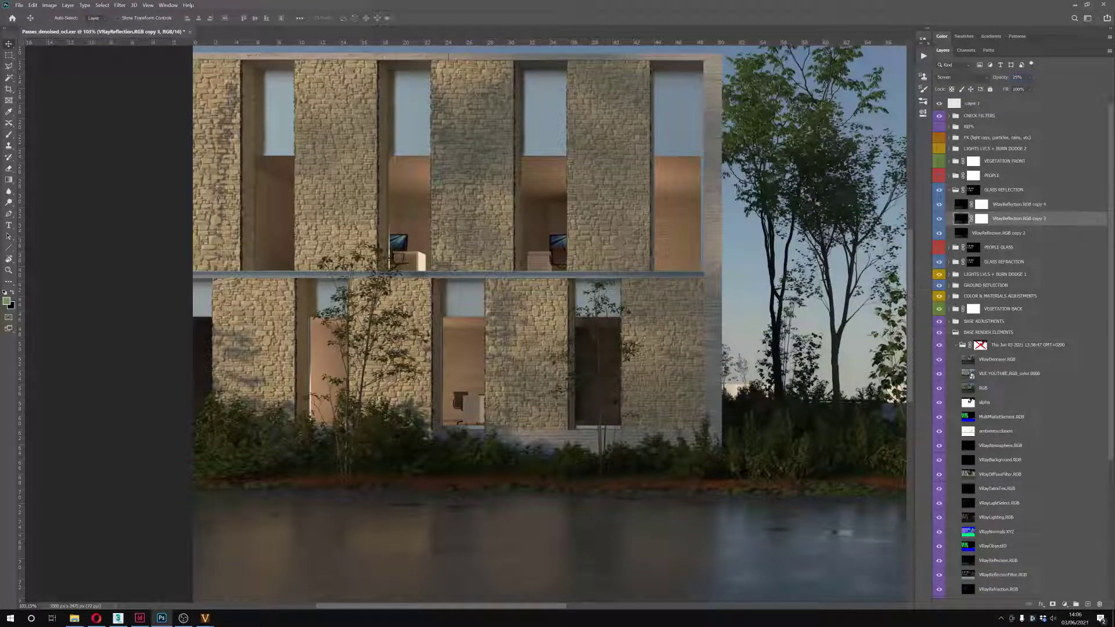
{"action": "left_click", "coordinate": [1031, 89]}
{"action": "left_click", "coordinate": [958, 209]}
{"action": "left_click", "coordinate": [961, 208]}
{"action": "left_click", "coordinate": [1031, 78]}
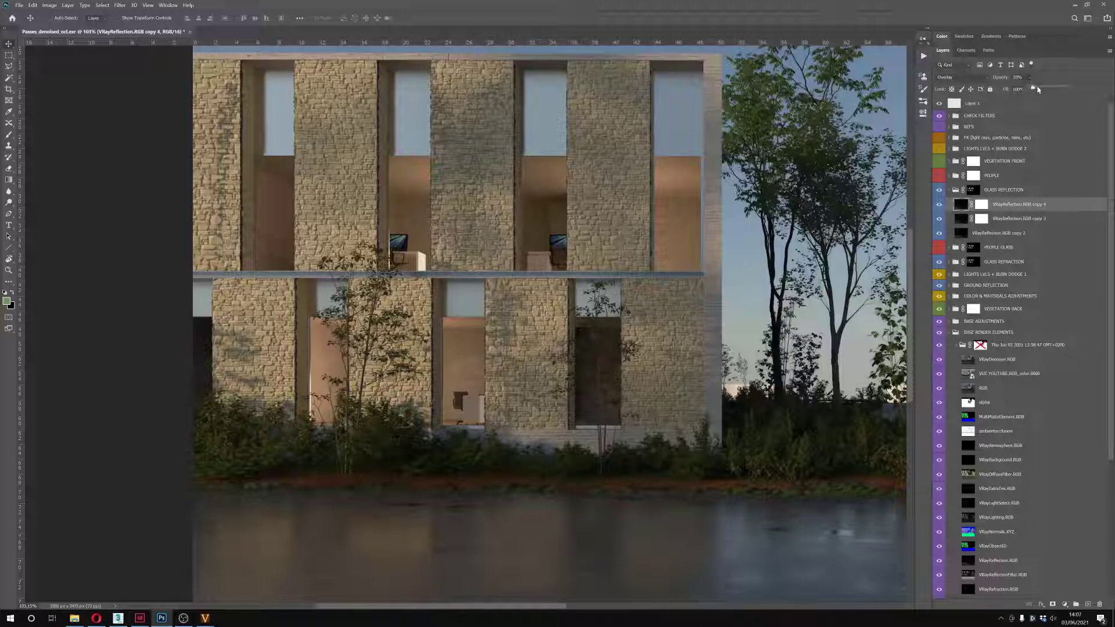
{"action": "left_click_drag", "start_coordinate": [1032, 86], "coordinate": [1035, 88]}
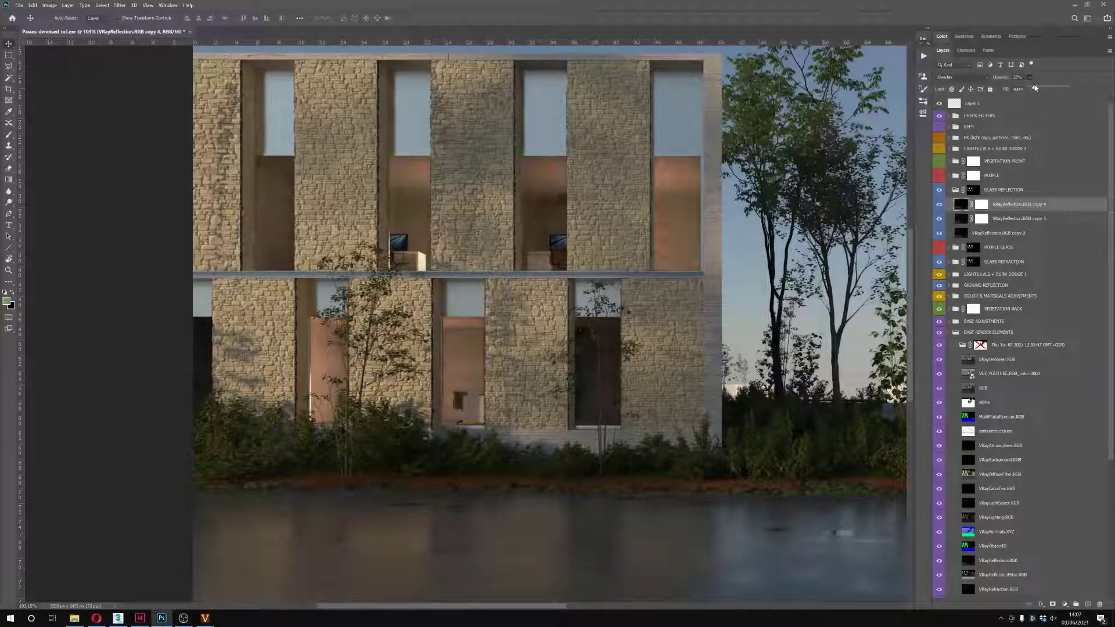
Brighten VRayReflection.RGB copy 3 with Levels, setting the midtone input to 1.56
{"action": "left_click", "coordinate": [958, 222]}
{"action": "left_click", "coordinate": [961, 232]}
{"action": "left_click", "coordinate": [939, 235], "text": "alt"}
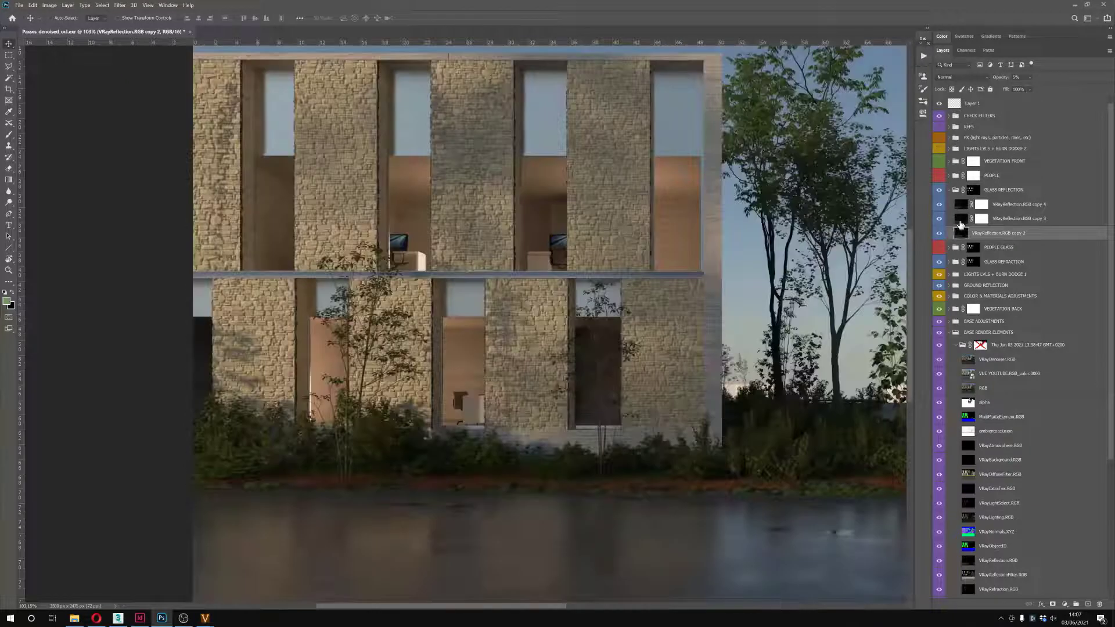
{"action": "left_click", "coordinate": [960, 219]}
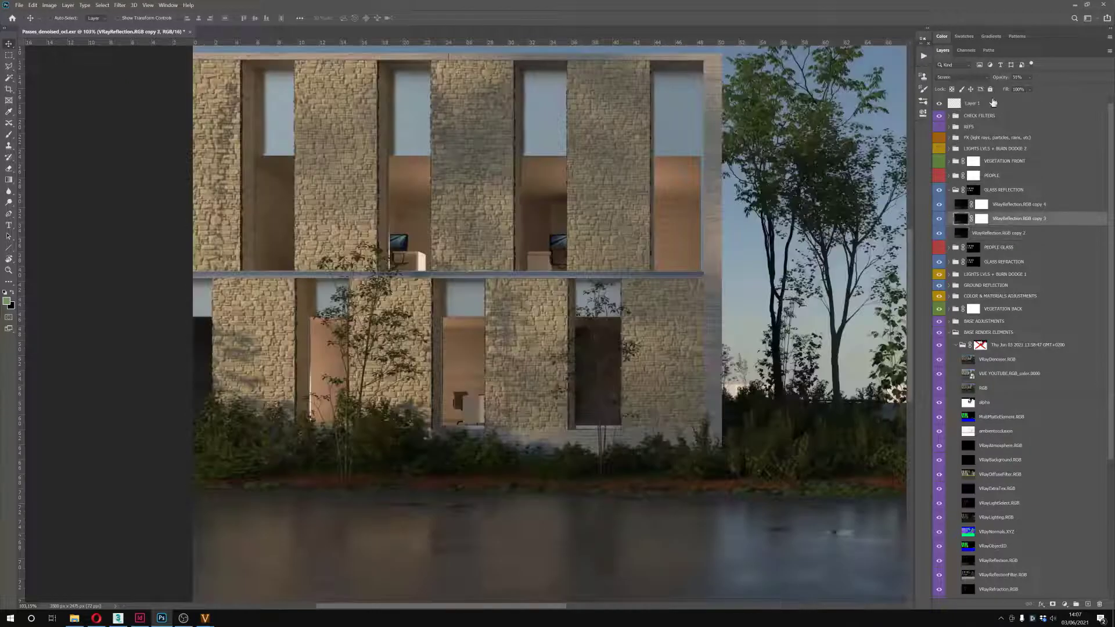
{"action": "key", "text": "ctrl+l"}
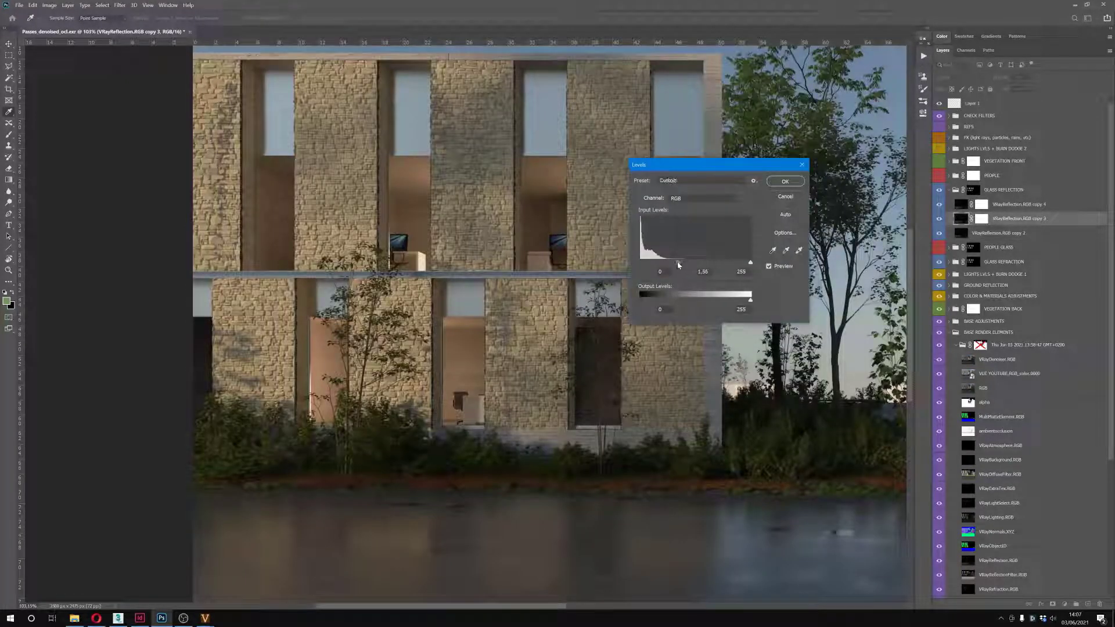
{"action": "left_click_drag", "start_coordinate": [677, 264], "coordinate": [677, 265]}
{"action": "left_click", "coordinate": [798, 186]}
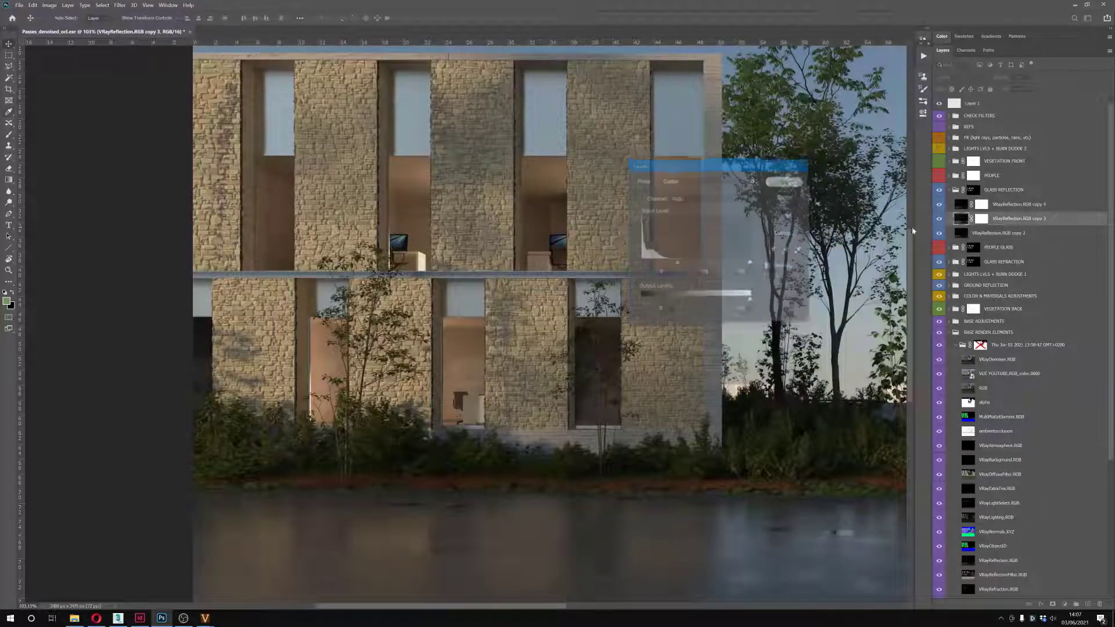
Brighten VRayReflection.RGB copy 4 by raising its Levels midtones, and collapse the GLASS REFLECTION group
{"action": "left_click", "coordinate": [961, 205]}
{"action": "key", "text": "ctrl+l"}
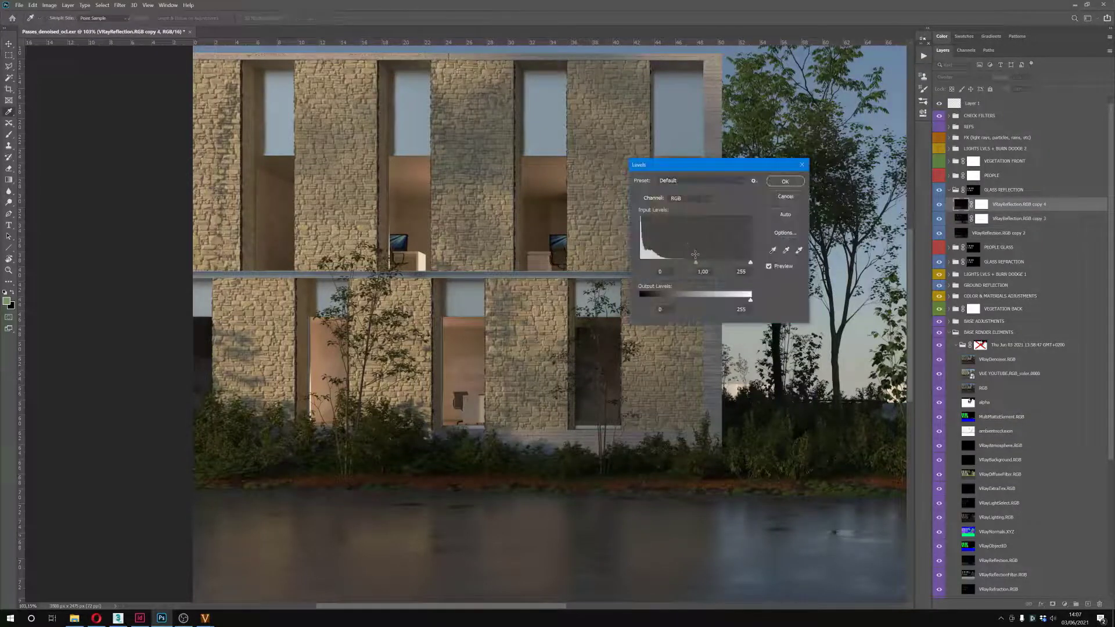
{"action": "left_click_drag", "start_coordinate": [695, 265], "coordinate": [666, 264]}
{"action": "left_click", "coordinate": [784, 181]}
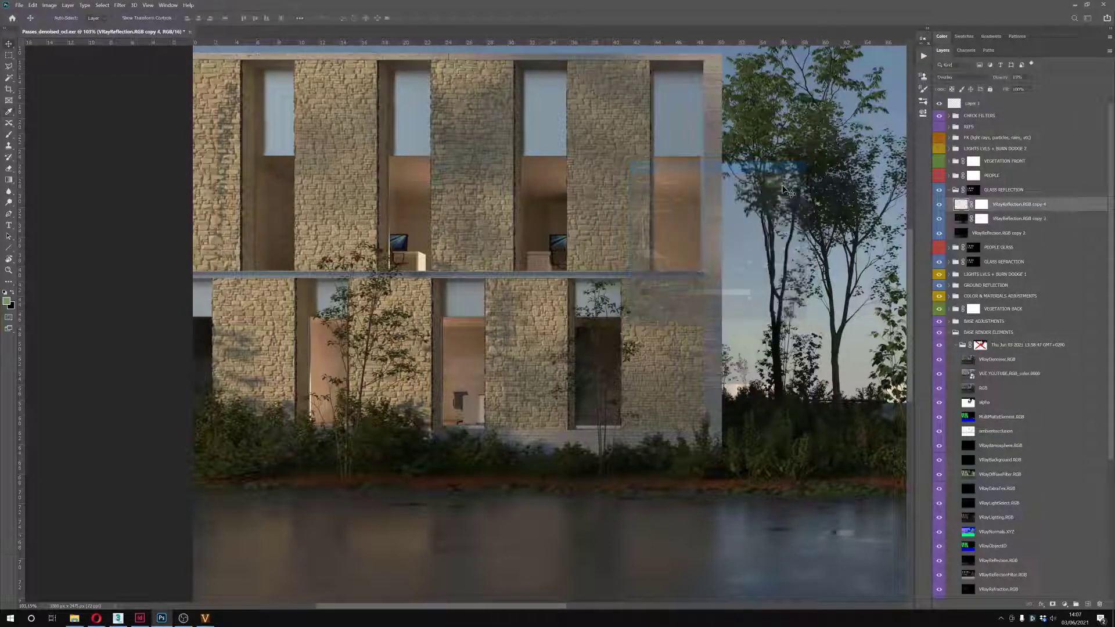
{"action": "left_click", "coordinate": [948, 194]}
{"action": "left_click", "coordinate": [948, 190]}
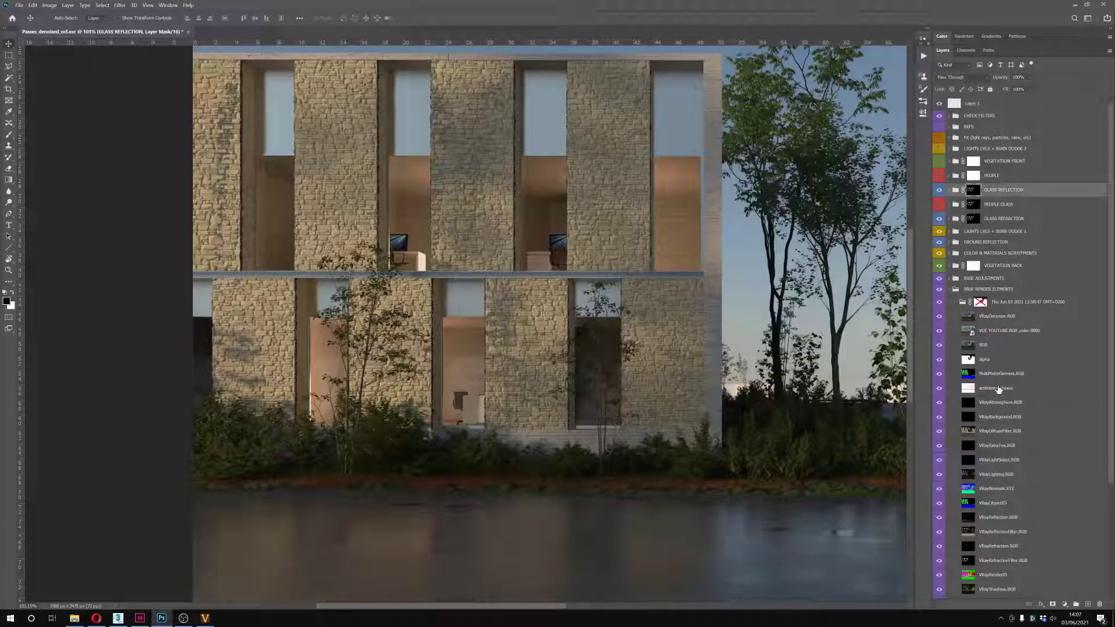
View the VRayNormals.XYZ pass on its own across the whole image
{"action": "scroll", "coordinate": [997, 389], "scroll_direction": "down", "scroll_amount": 3}
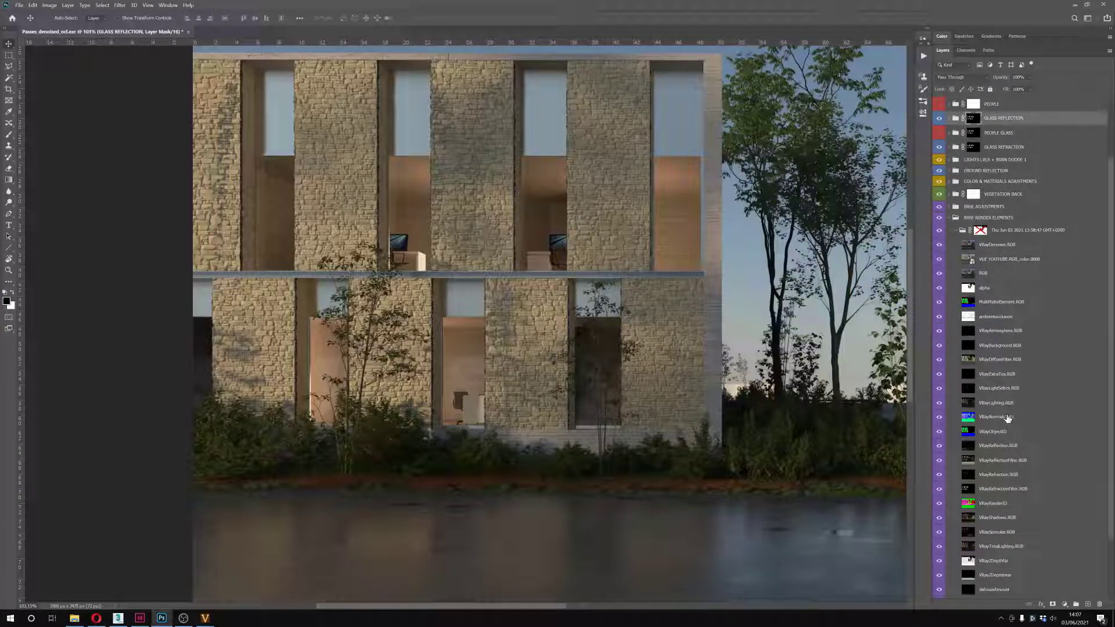
{"action": "left_click", "coordinate": [1007, 417]}
{"action": "left_click", "coordinate": [939, 417], "text": "alt"}
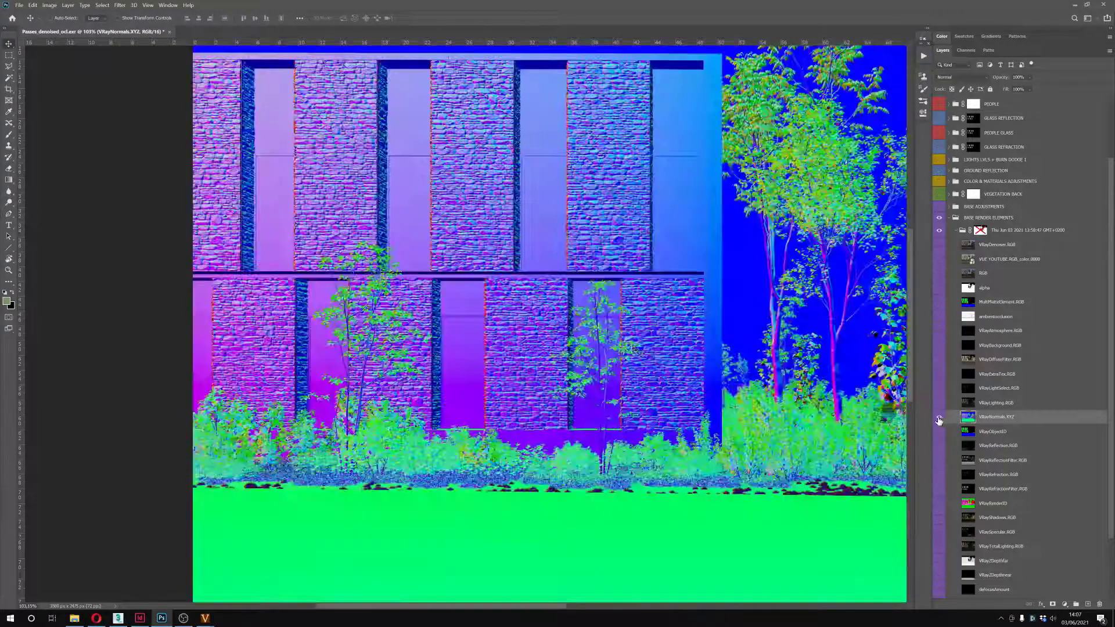
{"action": "scroll", "coordinate": [640, 330], "scroll_direction": "down", "scroll_amount": 3}
{"action": "left_click_drag", "start_coordinate": [640, 329], "coordinate": [636, 330]}
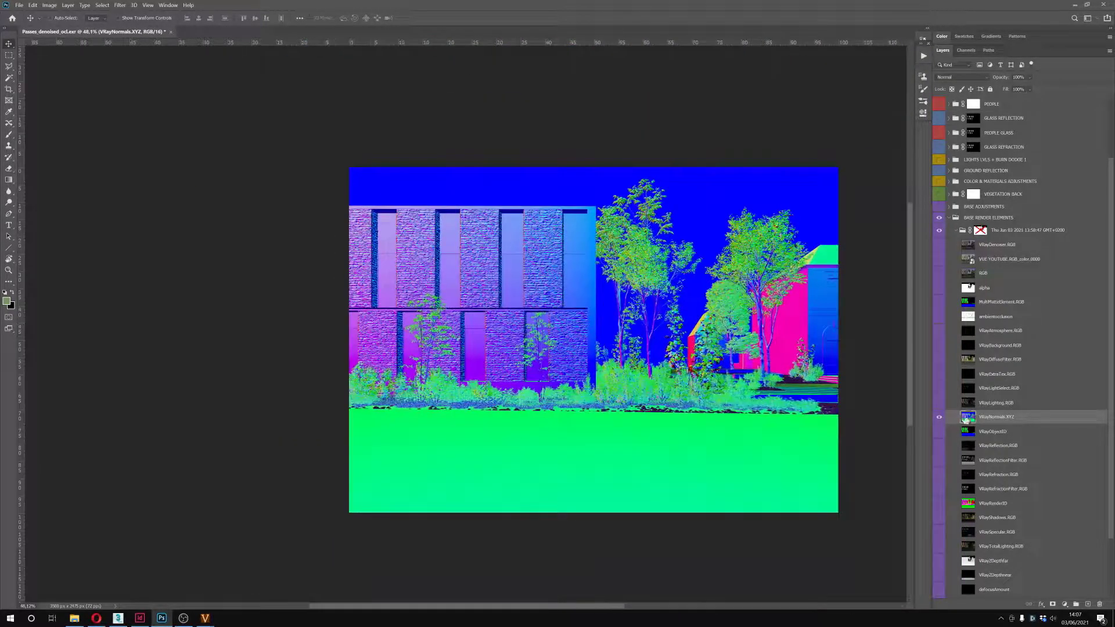
Try Hue/Saturation adjustments on the VRayNormals.XYZ pass using a Magic Wand selection
{"action": "key", "text": "w"}
{"action": "scroll", "coordinate": [650, 443], "scroll_direction": "up", "scroll_amount": 1}
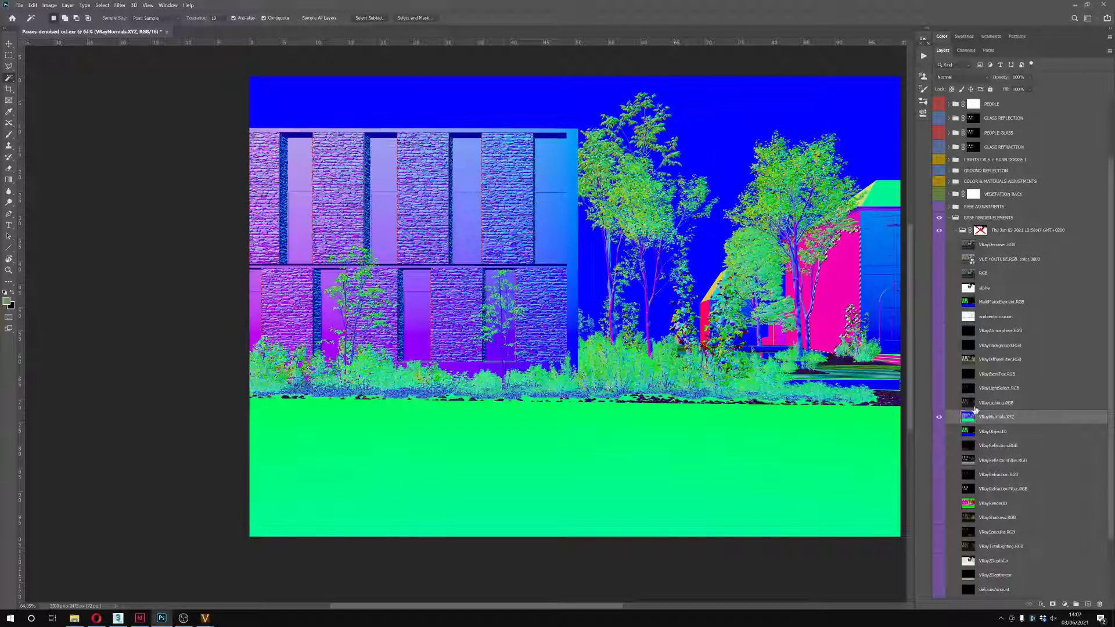
{"action": "key", "text": "ctrl+u"}
{"action": "left_click_drag", "start_coordinate": [684, 140], "coordinate": [663, 140]}
{"action": "left_click", "coordinate": [781, 113]}
{"action": "key", "text": "ctrl+u"}
{"action": "mouse_move", "coordinate": [684, 141]}
{"action": "left_mouse_down"}
{"action": "mouse_move", "coordinate": [649, 142]}
{"action": "mouse_move", "coordinate": [683, 142]}
{"action": "left_mouse_up"}
{"action": "left_click", "coordinate": [781, 113]}
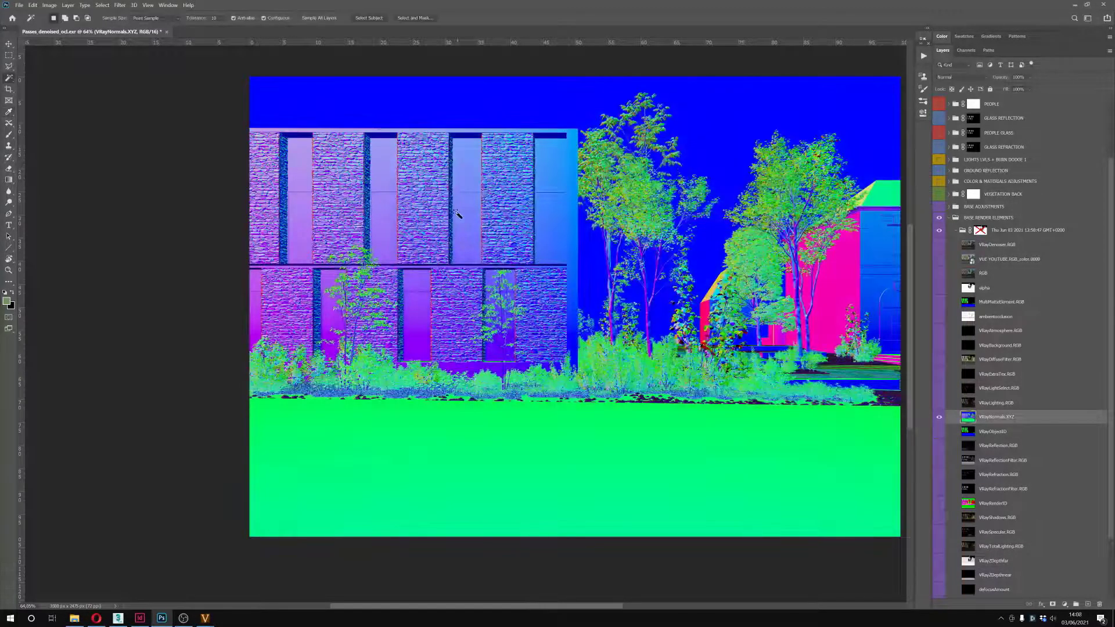
Restore all layers, go down the passes to VRayShadows.RGB, view it on its own, and restore the rest
{"action": "left_click", "coordinate": [939, 417]}
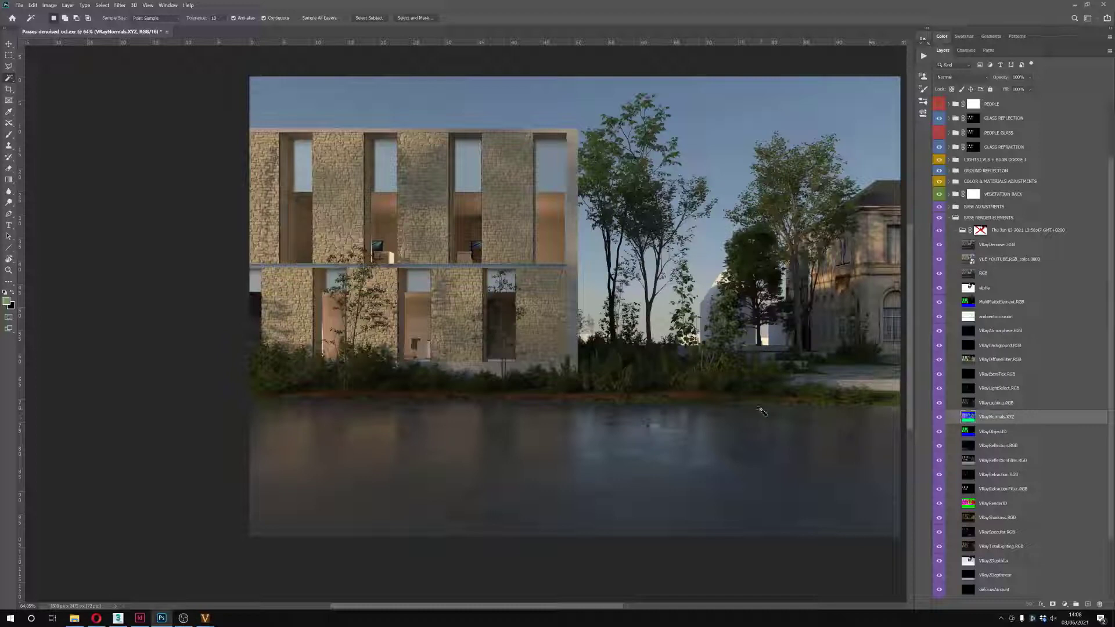
{"action": "left_click", "coordinate": [978, 447]}
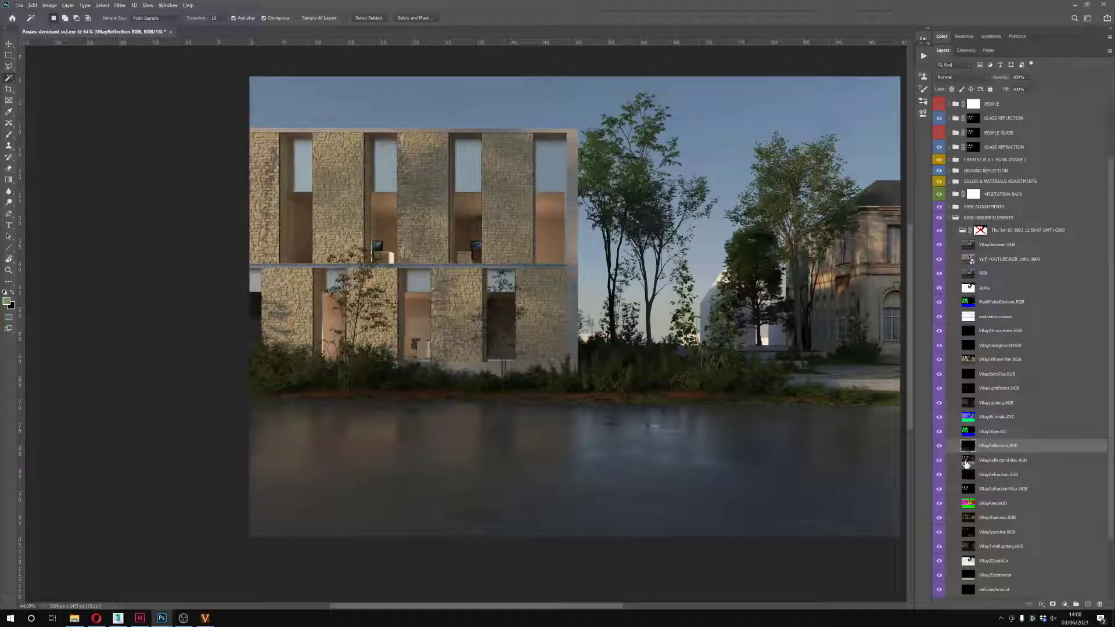
{"action": "left_click", "coordinate": [969, 462]}
{"action": "left_click", "coordinate": [969, 476]}
{"action": "left_click", "coordinate": [968, 489]}
{"action": "scroll", "coordinate": [1003, 473], "scroll_direction": "down", "scroll_amount": 2}
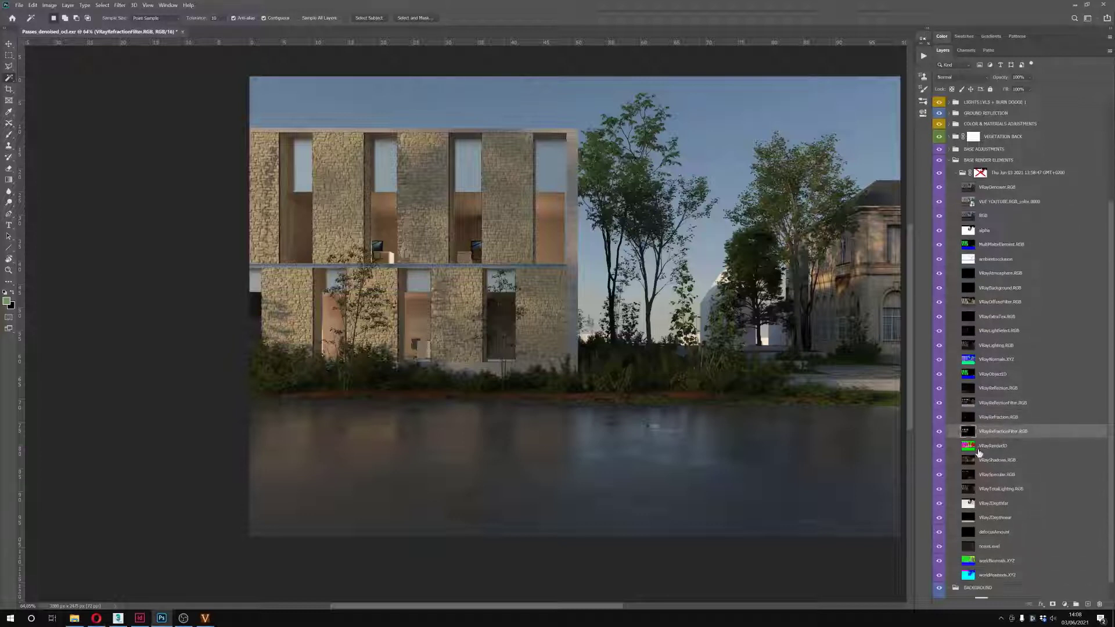
{"action": "left_click", "coordinate": [968, 446]}
{"action": "left_click", "coordinate": [962, 461]}
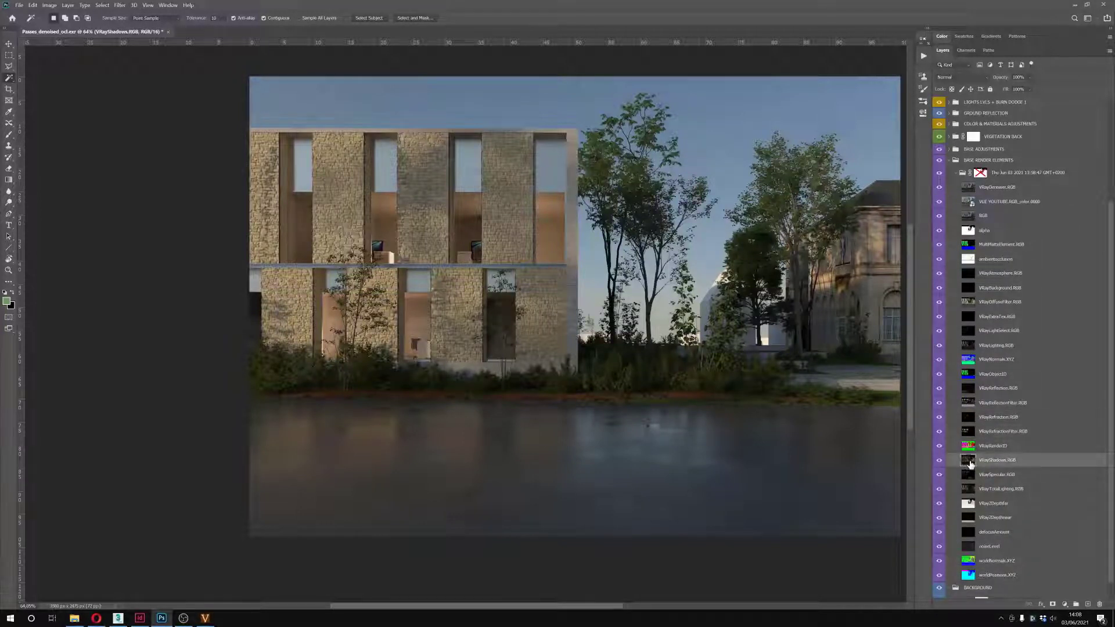
{"action": "left_click", "coordinate": [939, 461], "text": "alt"}
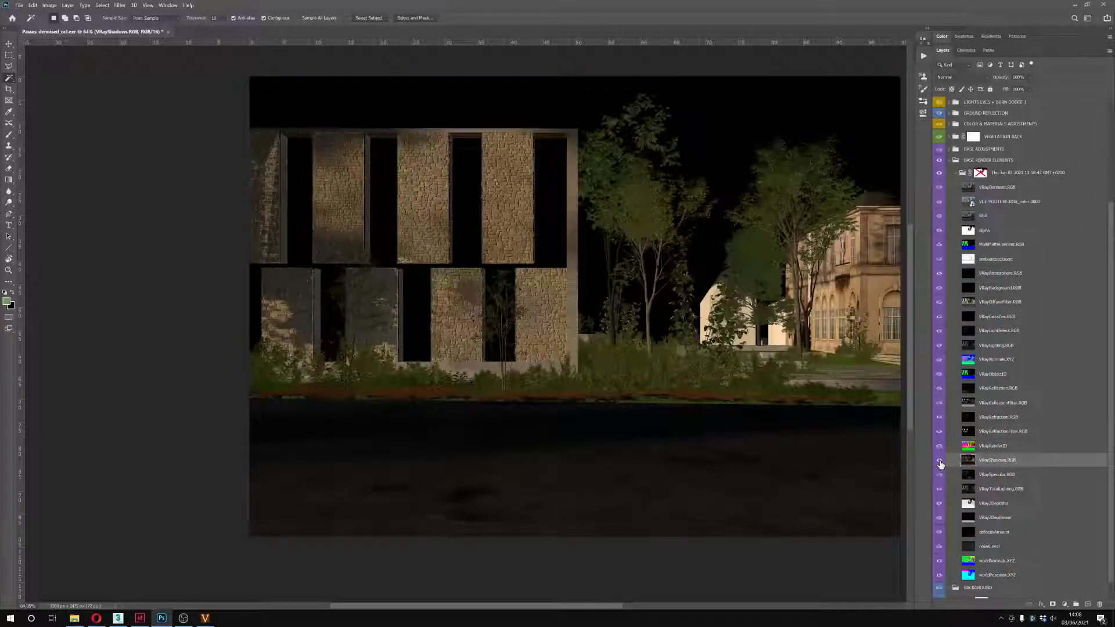
{"action": "left_click", "coordinate": [939, 463], "text": "alt"}
Duplicate the VRayShadows.RGB pass above the dated render group and set the copy's blend mode to Subtract
{"action": "left_click_drag", "start_coordinate": [968, 464], "coordinate": [975, 170]}
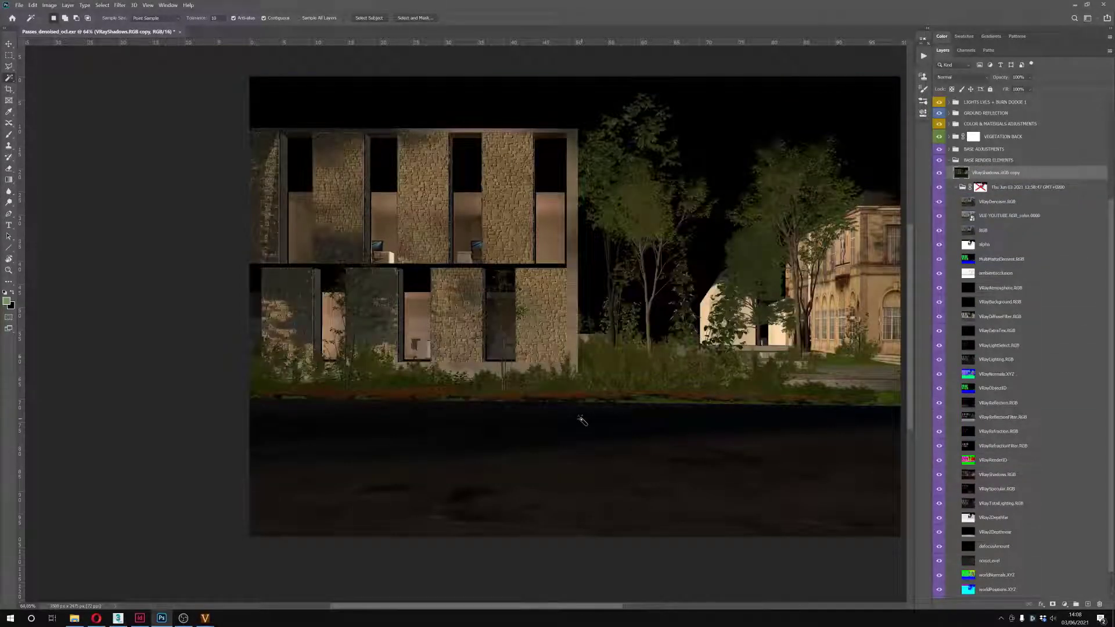
{"action": "scroll", "coordinate": [581, 415], "scroll_direction": "up", "scroll_amount": 2}
{"action": "left_click_drag", "start_coordinate": [560, 366], "coordinate": [550, 341]}
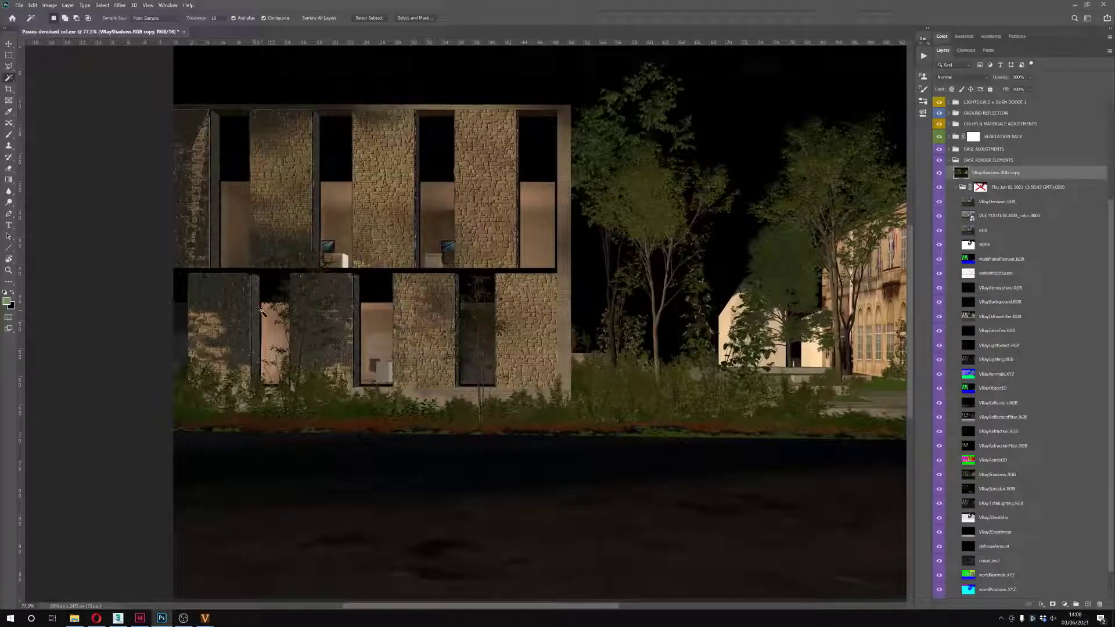
{"action": "left_click", "coordinate": [963, 77]}
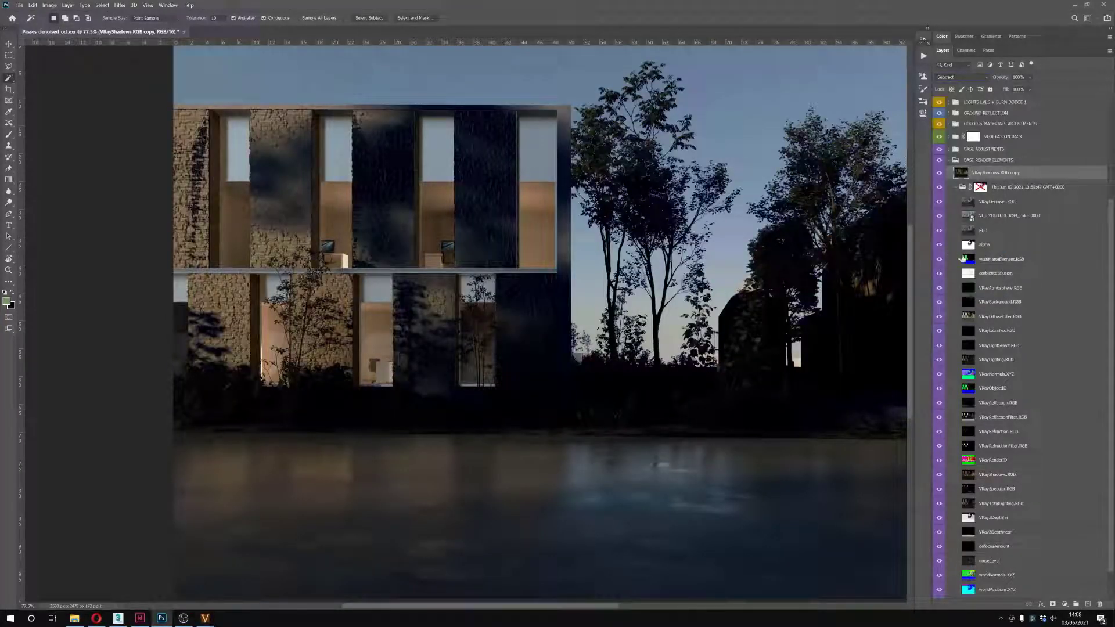
Compare the full image with and without the subtracted VRayShadows.RGB copy
{"action": "left_click", "coordinate": [939, 173]}
{"action": "left_click", "coordinate": [939, 173]}
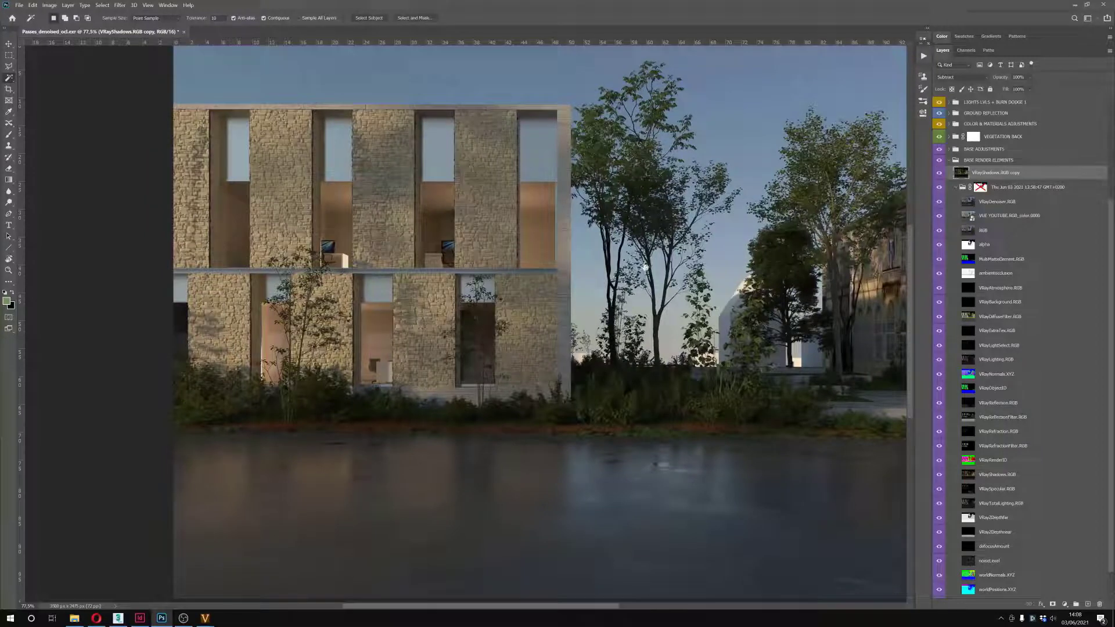
{"action": "left_click", "coordinate": [607, 277]}
{"action": "scroll", "coordinate": [606, 277], "scroll_direction": "down", "scroll_amount": 3}
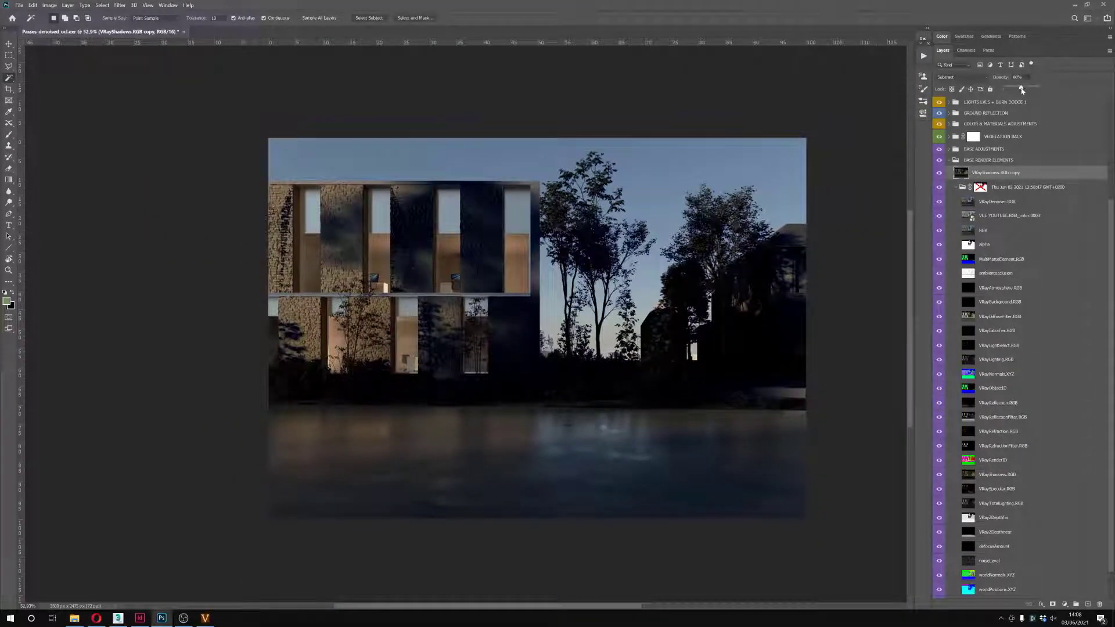
Lower the VRayShadows.RGB copy's opacity to 36% and toggle its visibility repeatedly to judge the effect
{"action": "left_click_drag", "start_coordinate": [1020, 88], "coordinate": [1017, 88]}
{"action": "left_click", "coordinate": [939, 173]}
{"action": "left_click", "coordinate": [940, 174]}
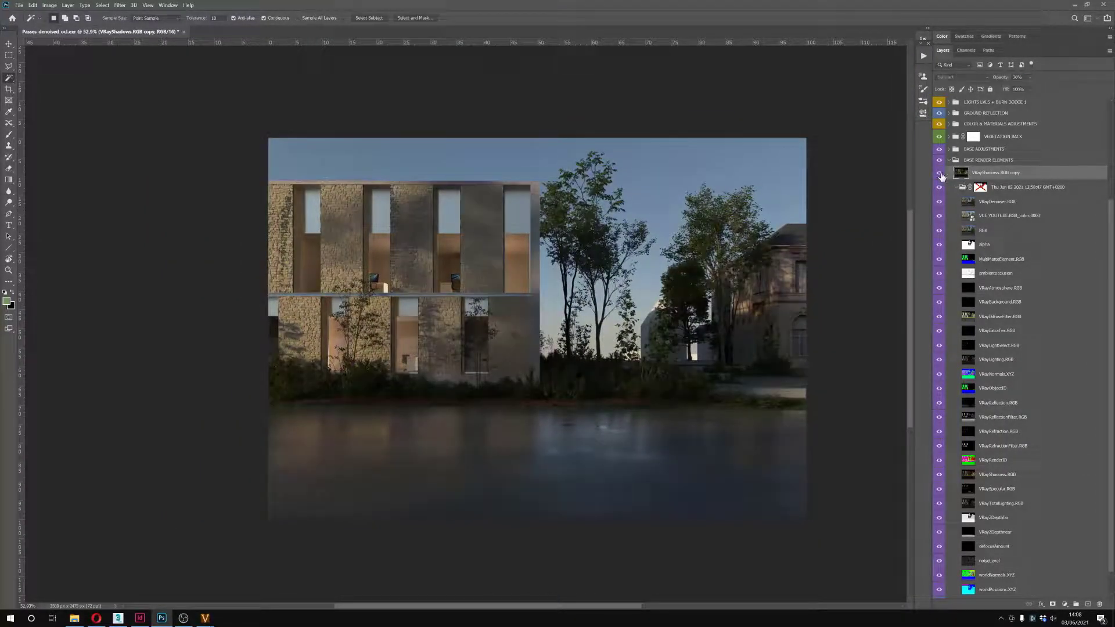
{"action": "left_click", "coordinate": [940, 173]}
{"action": "left_click", "coordinate": [940, 174]}
{"action": "left_click", "coordinate": [940, 173]}
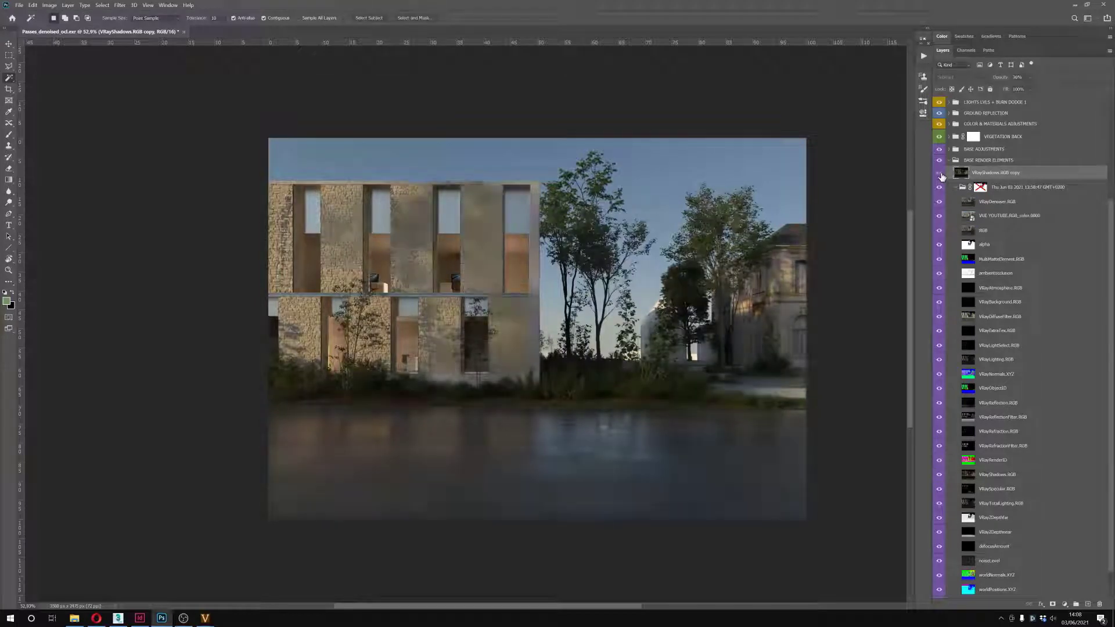
{"action": "left_click", "coordinate": [940, 174]}
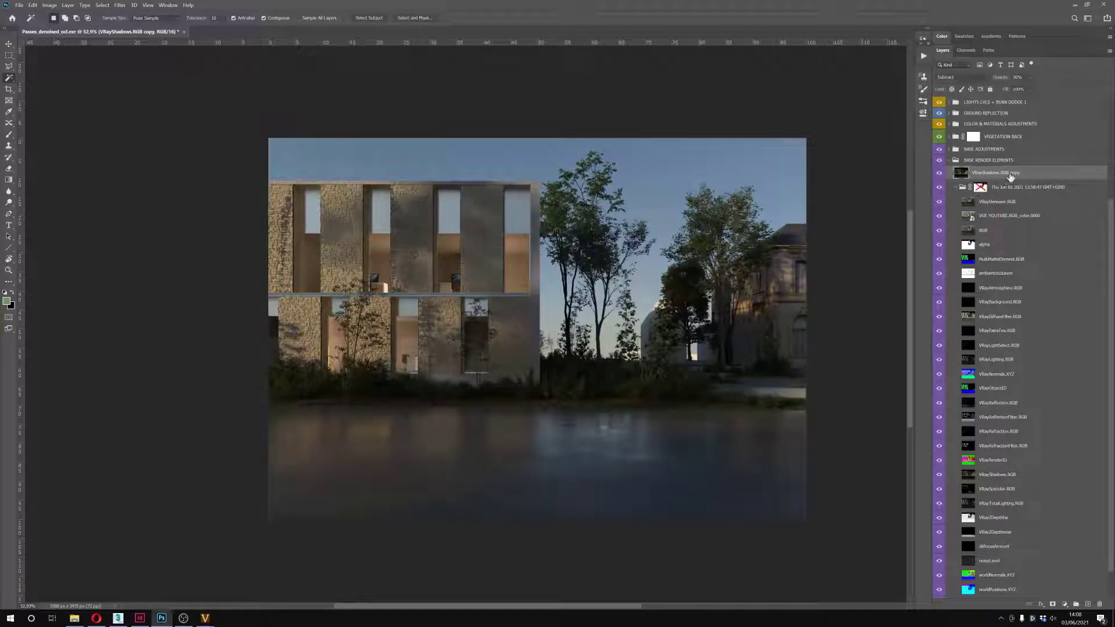
{"action": "left_click", "coordinate": [940, 174]}
{"action": "left_click", "coordinate": [940, 173]}
Set the VRayShadows.RGB copy's opacity to 89% and inspect the darkened image up close
{"action": "left_click", "coordinate": [1030, 78]}
{"action": "left_click_drag", "start_coordinate": [1036, 88], "coordinate": [1058, 88]}
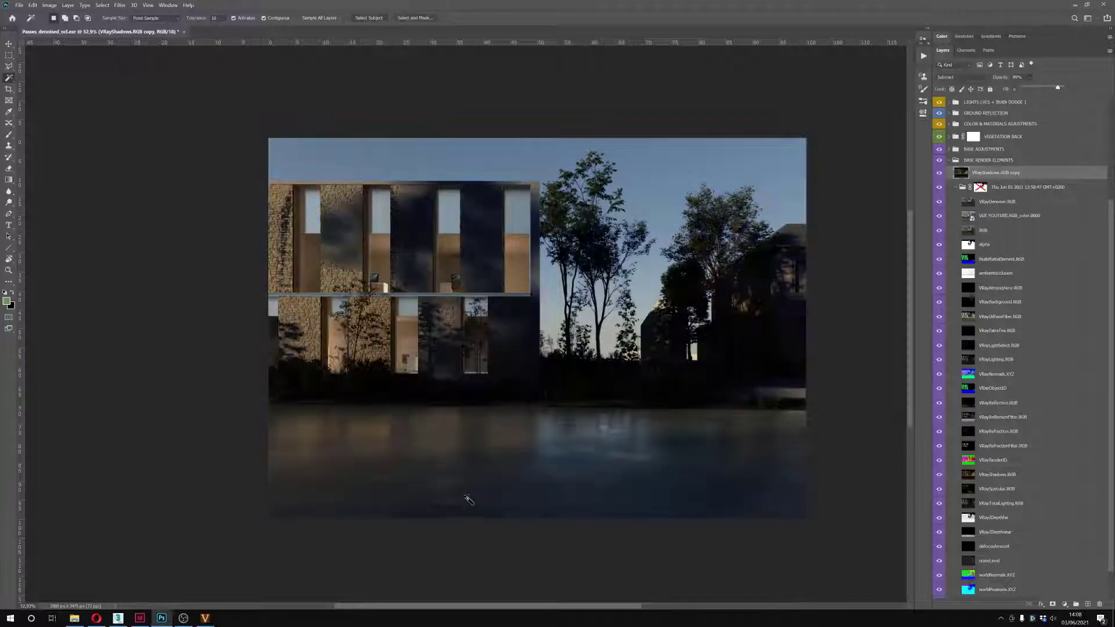
{"action": "scroll", "coordinate": [466, 497], "scroll_direction": "up", "scroll_amount": 5}
{"action": "left_click_drag", "start_coordinate": [574, 497], "coordinate": [479, 416]}
{"action": "scroll", "coordinate": [478, 426], "scroll_direction": "down", "scroll_amount": 4}
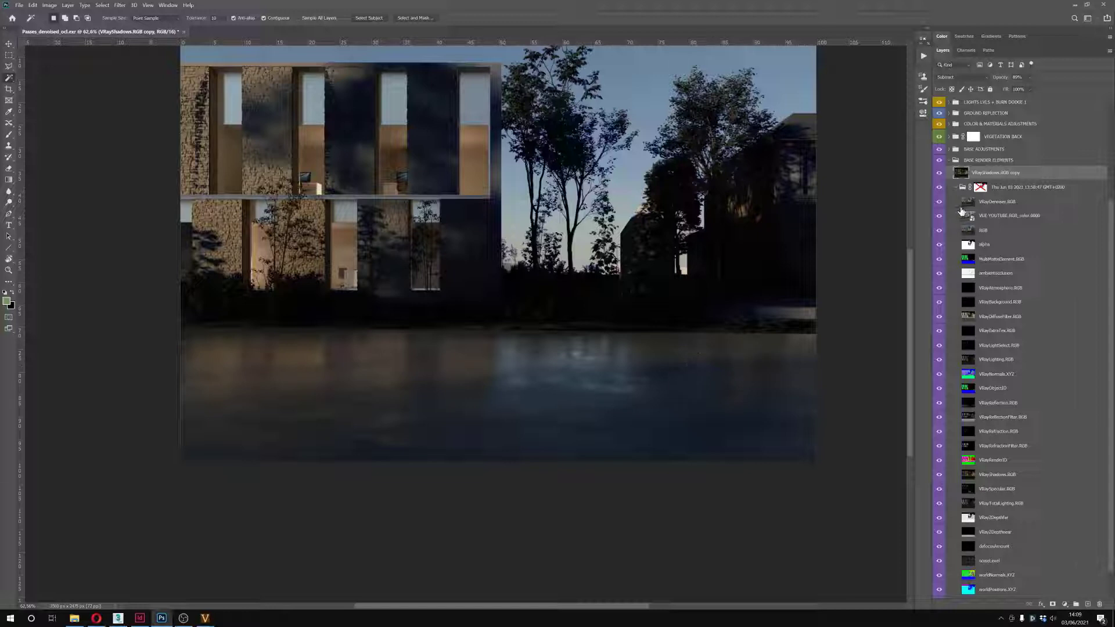
Switch the VRayShadows.RGB copy to Normal blending to inspect the pass across the whole image, and return it to Subtract
{"action": "left_click", "coordinate": [972, 84]}
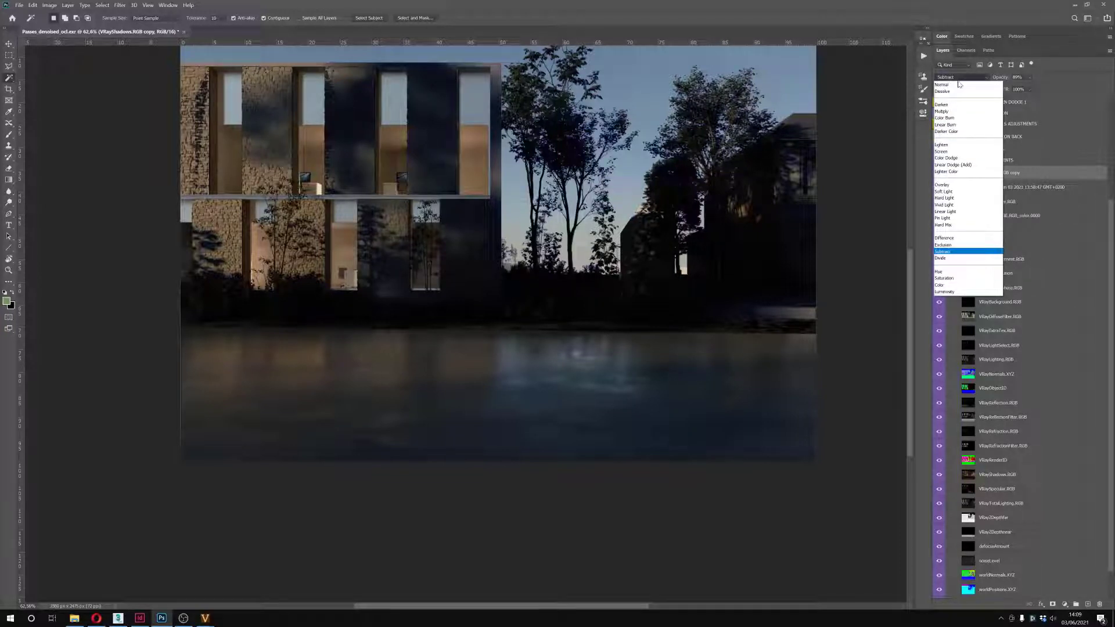
{"action": "left_click", "coordinate": [959, 83]}
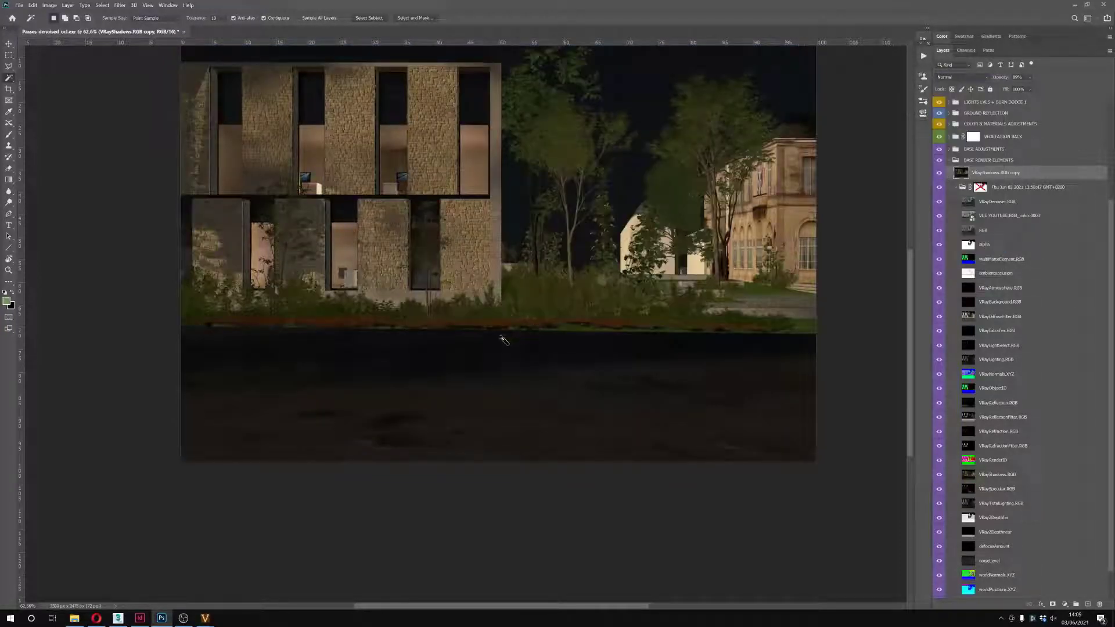
{"action": "scroll", "coordinate": [518, 381], "scroll_direction": "down", "scroll_amount": 3}
{"action": "scroll", "coordinate": [510, 232], "scroll_direction": "up", "scroll_amount": 4}
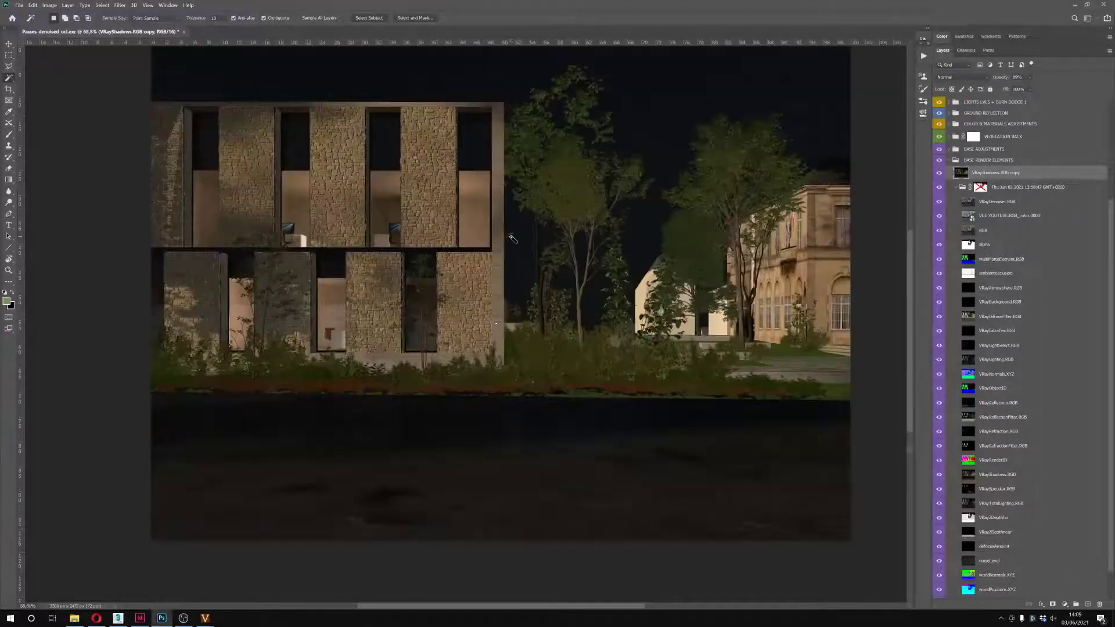
{"action": "mouse_move", "coordinate": [511, 266]}
{"action": "left_mouse_down"}
{"action": "mouse_move", "coordinate": [502, 314]}
{"action": "mouse_move", "coordinate": [507, 285]}
{"action": "left_mouse_up"}
{"action": "scroll", "coordinate": [505, 286], "scroll_direction": "down", "scroll_amount": 1}
{"action": "key", "text": "v"}
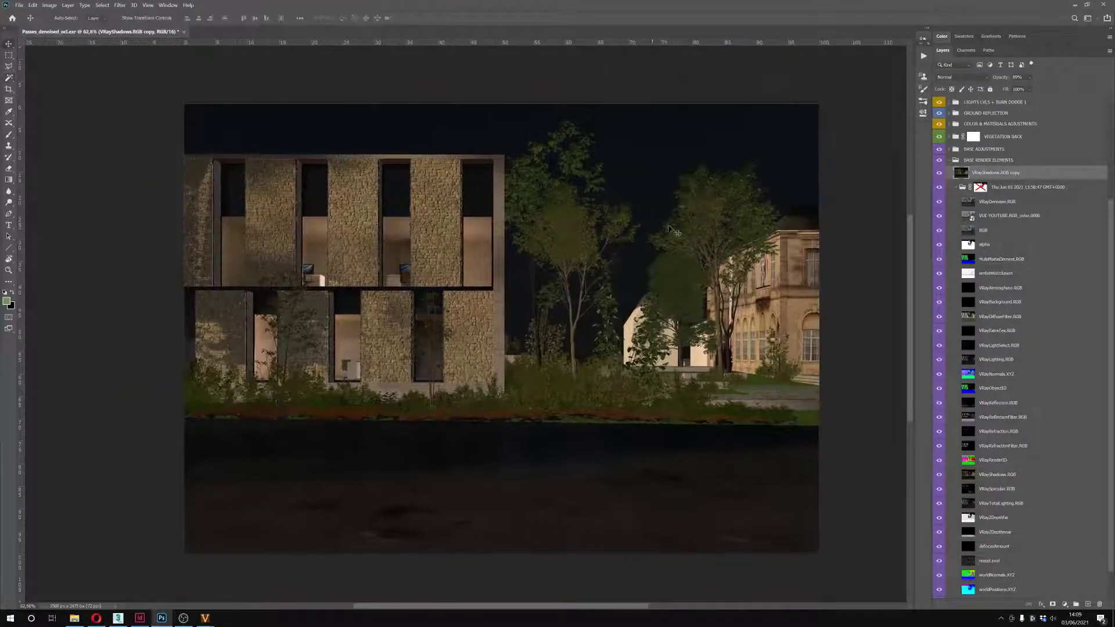
{"action": "left_click", "coordinate": [968, 79]}
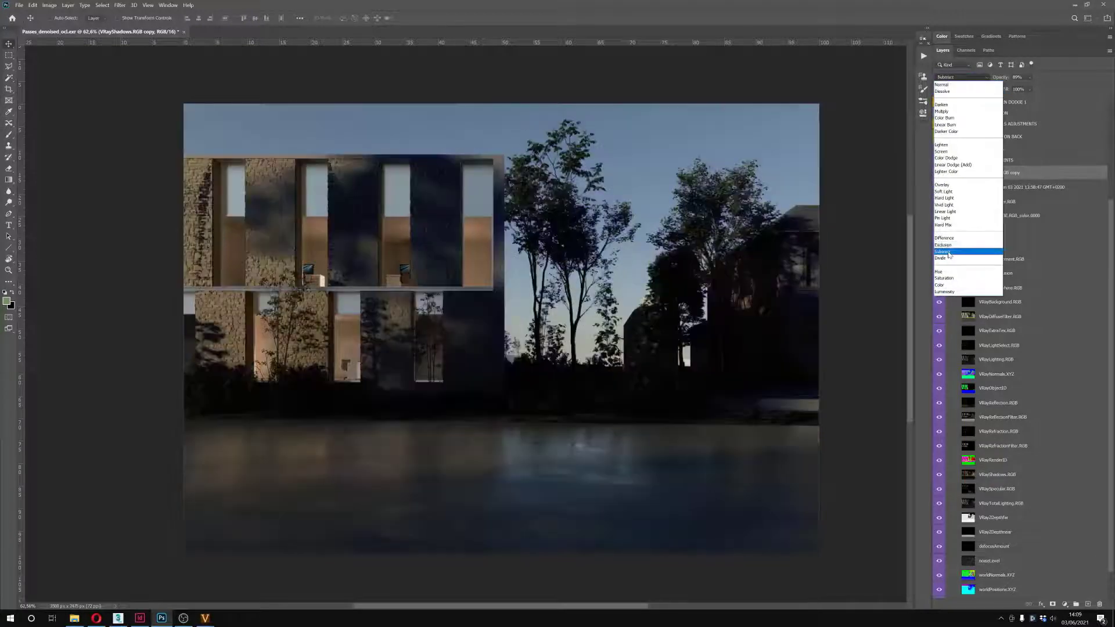
{"action": "left_click", "coordinate": [963, 248]}
{"action": "scroll", "coordinate": [563, 244], "scroll_direction": "down", "scroll_amount": 1}
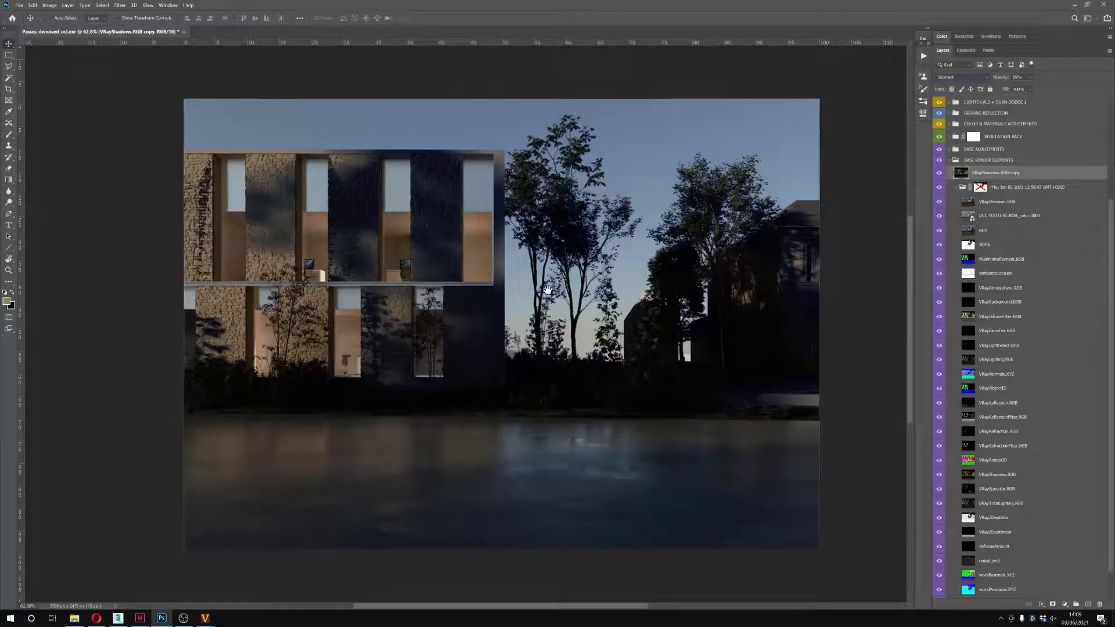
Lower the VRayShadows.RGB copy's opacity to 30% and reveal it only over the water by painting white on a black layer mask
{"action": "left_click", "coordinate": [1029, 78]}
{"action": "left_click_drag", "start_coordinate": [1029, 88], "coordinate": [1022, 90]}
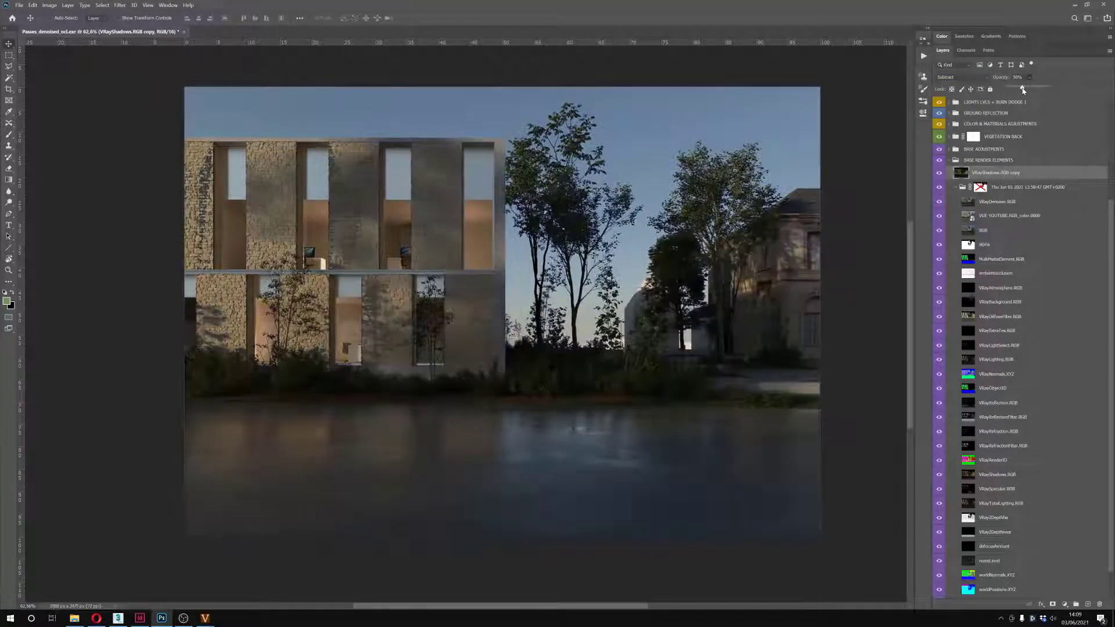
{"action": "left_click", "coordinate": [1064, 604], "text": "alt"}
{"action": "key", "text": "b"}
{"action": "left_click_drag", "start_coordinate": [529, 412], "coordinate": [572, 413]}
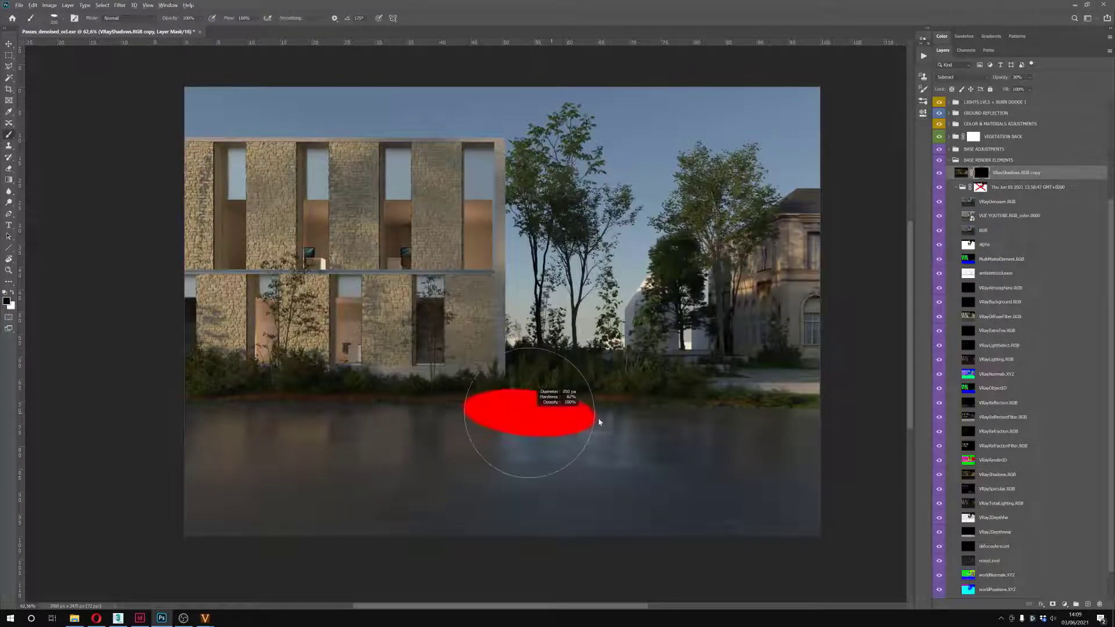
{"action": "left_click_drag", "start_coordinate": [532, 454], "coordinate": [545, 456]}
{"action": "key", "text": "x"}
{"action": "left_click_drag", "start_coordinate": [231, 510], "coordinate": [582, 458]}
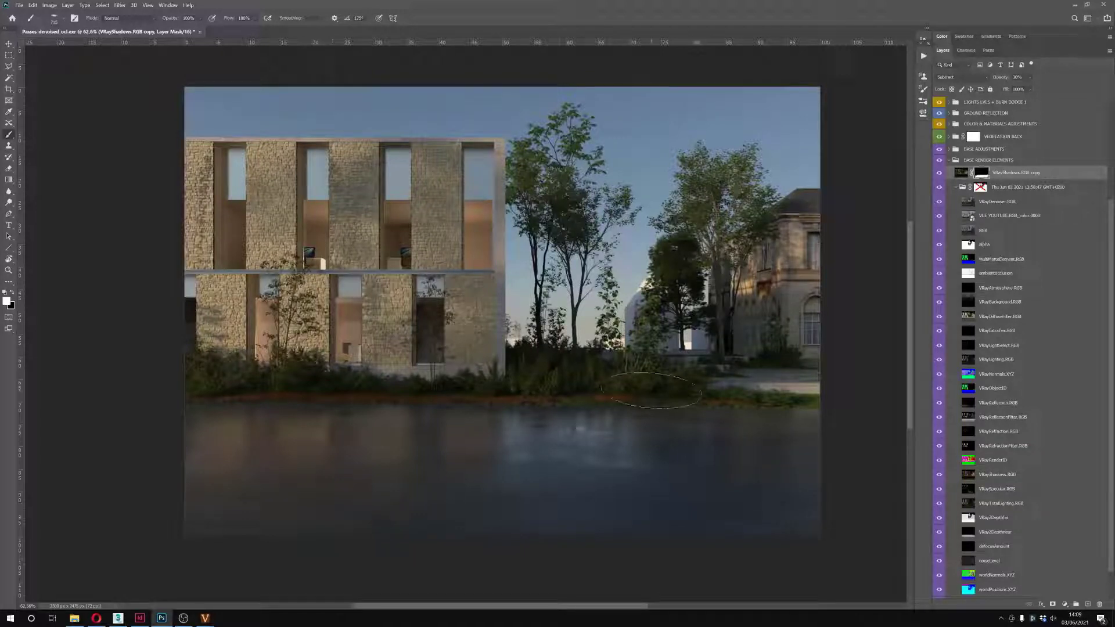
Hide the VRayShadows.RGB copy and isolate the VRaySpecular.RGB pass to examine its highlights on the windows and water
{"action": "left_click", "coordinate": [960, 173]}
{"action": "left_click", "coordinate": [939, 173]}
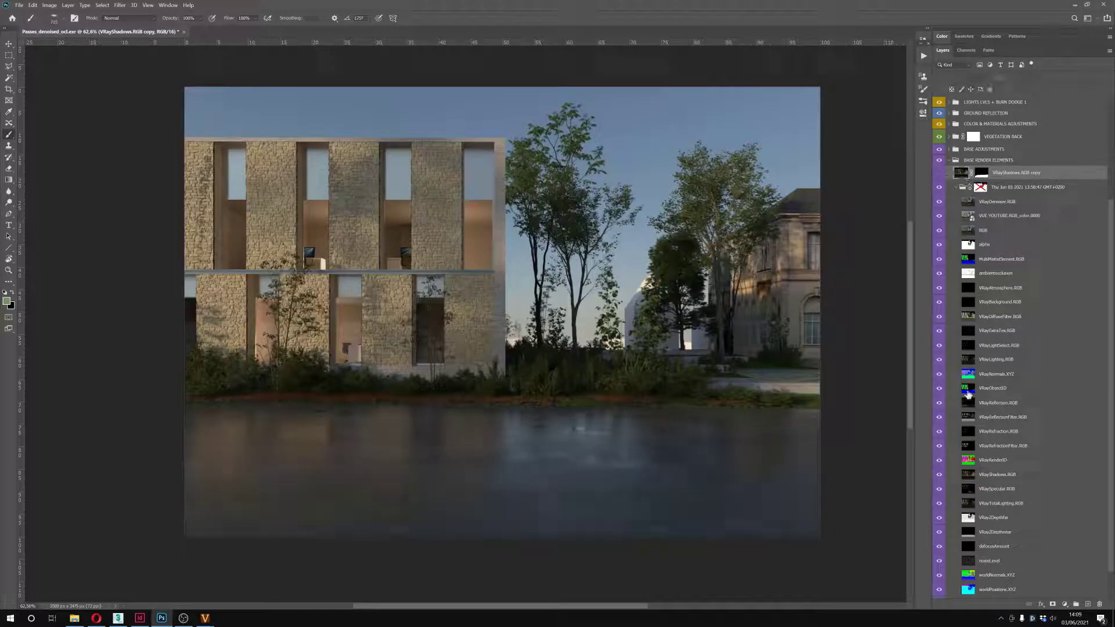
{"action": "left_click", "coordinate": [1007, 474]}
{"action": "left_click", "coordinate": [1004, 489]}
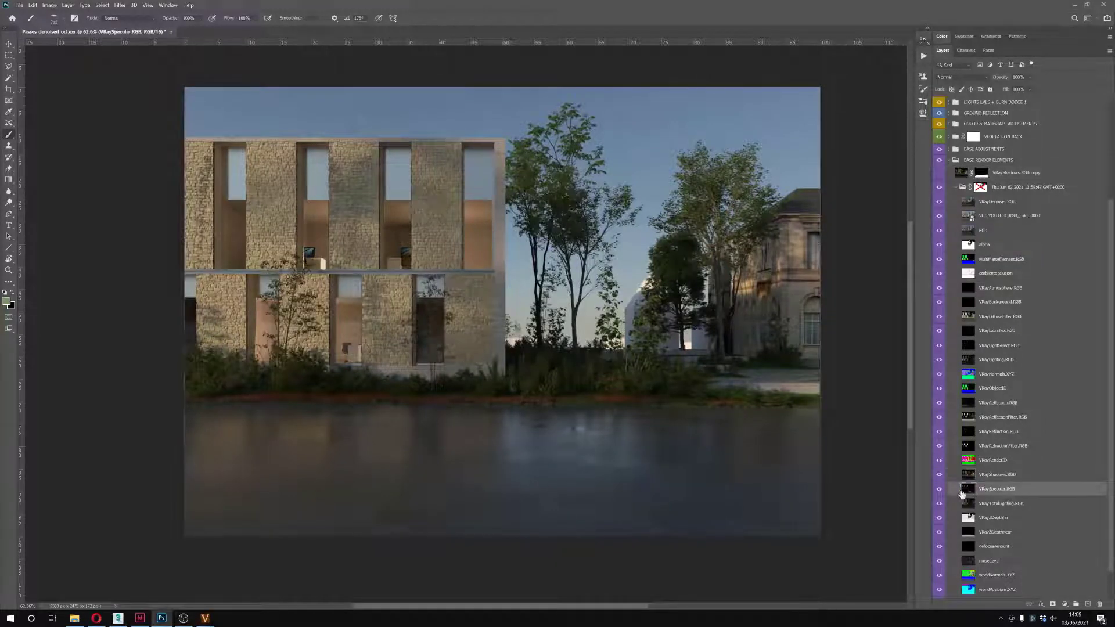
{"action": "left_click", "coordinate": [938, 489], "text": "alt"}
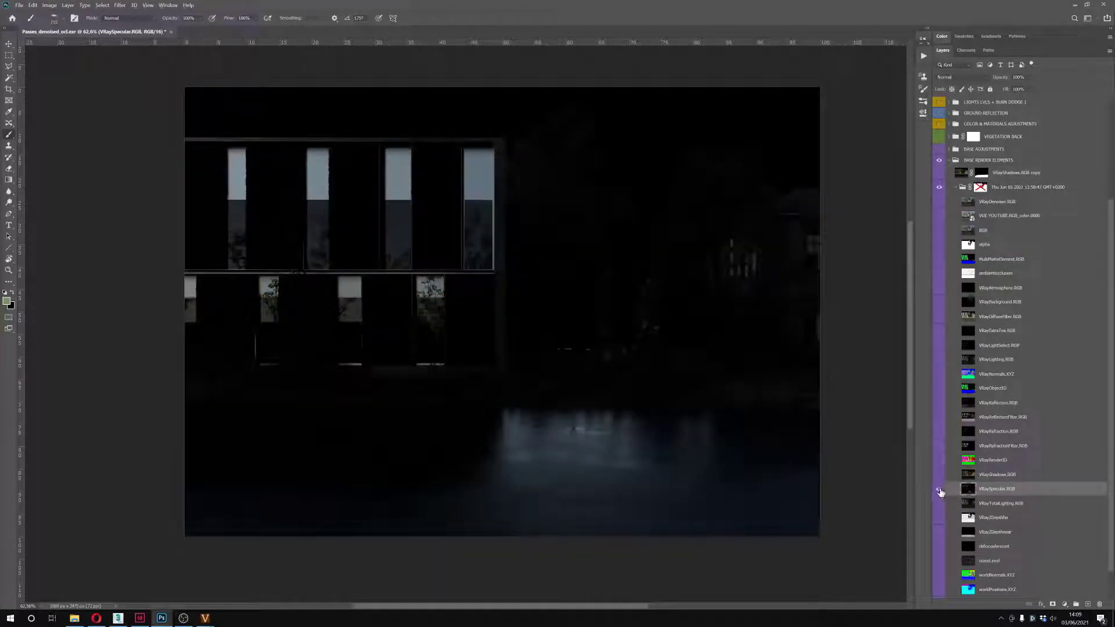
{"action": "left_click", "coordinate": [938, 489], "text": "alt"}
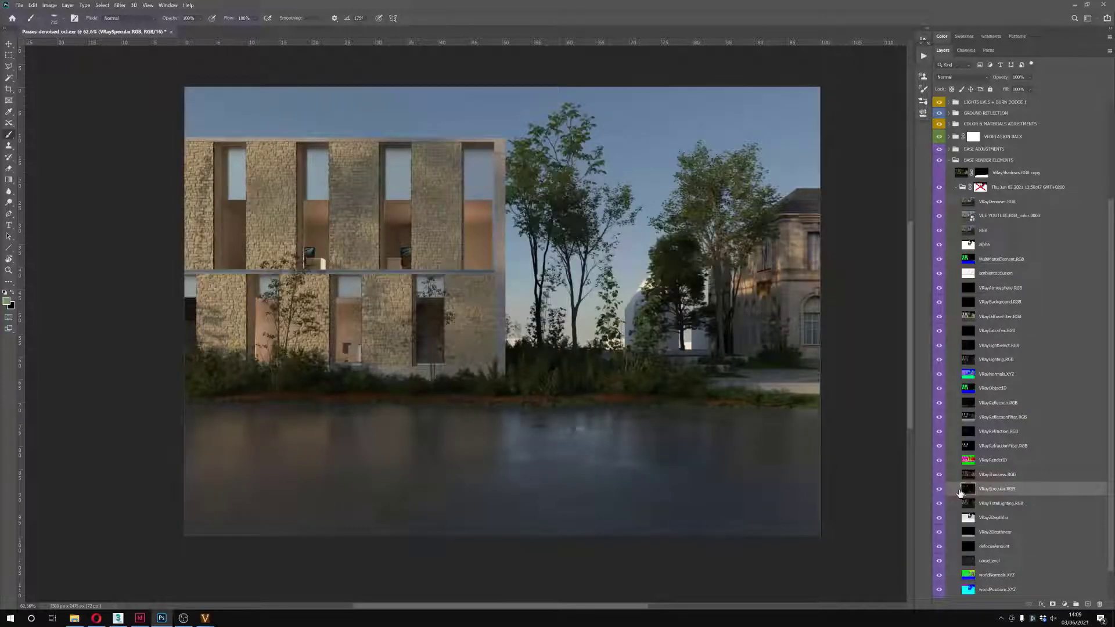
{"action": "left_click", "coordinate": [939, 490], "text": "alt"}
{"action": "scroll", "coordinate": [552, 390], "scroll_direction": "up", "scroll_amount": 4}
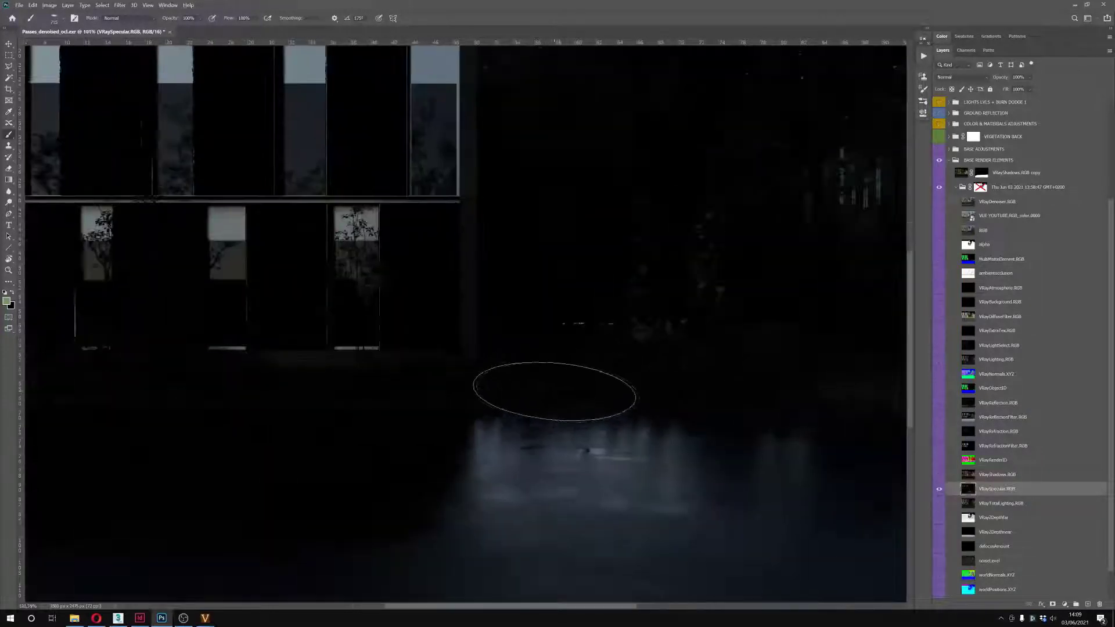
{"action": "scroll", "coordinate": [612, 463], "scroll_direction": "down", "scroll_amount": 4}
Brighten the VRaySpecular.RGB pass with Levels by raising the midtones to about 1.23, and show all layers again
{"action": "key", "text": "ctrl+l"}
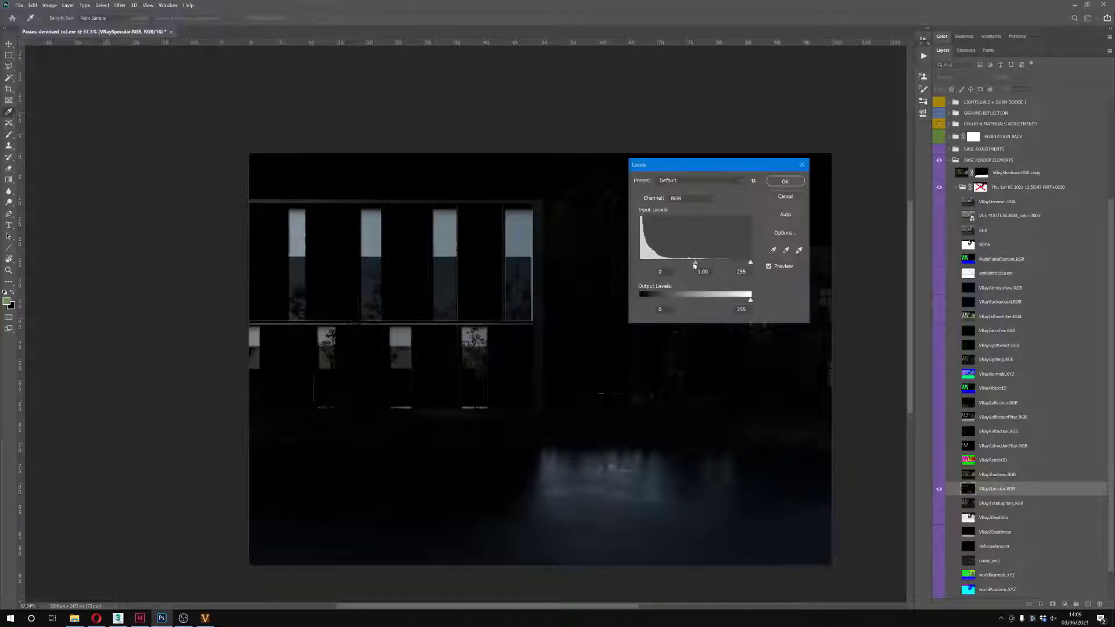
{"action": "left_click_drag", "start_coordinate": [695, 262], "coordinate": [688, 264]}
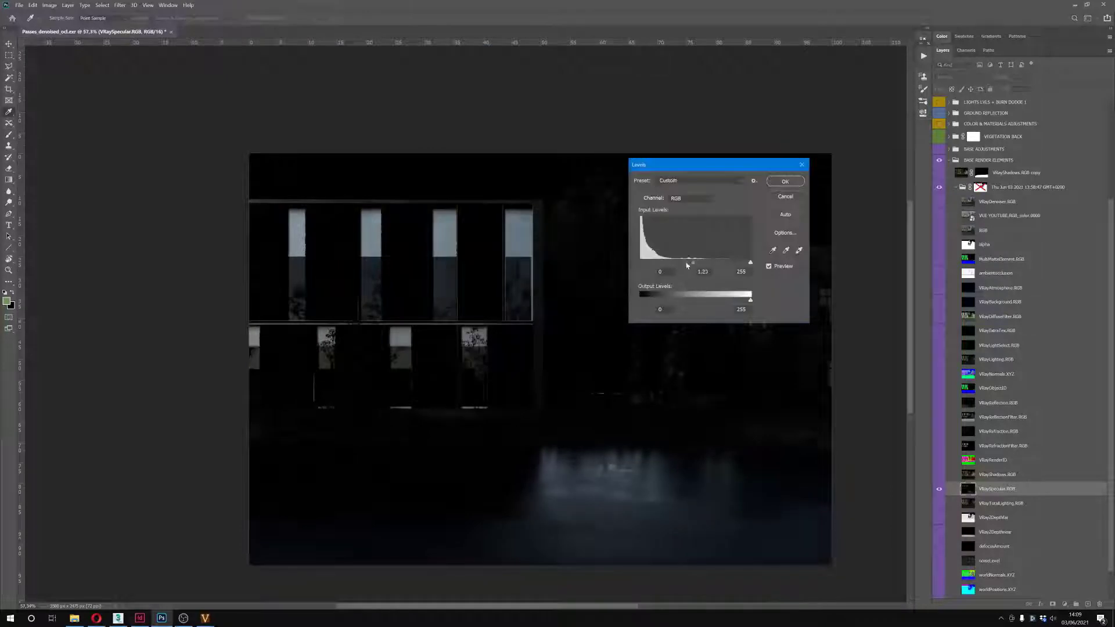
{"action": "left_click", "coordinate": [785, 181]}
{"action": "key", "text": "b"}
{"action": "left_click", "coordinate": [940, 491], "text": "alt"}
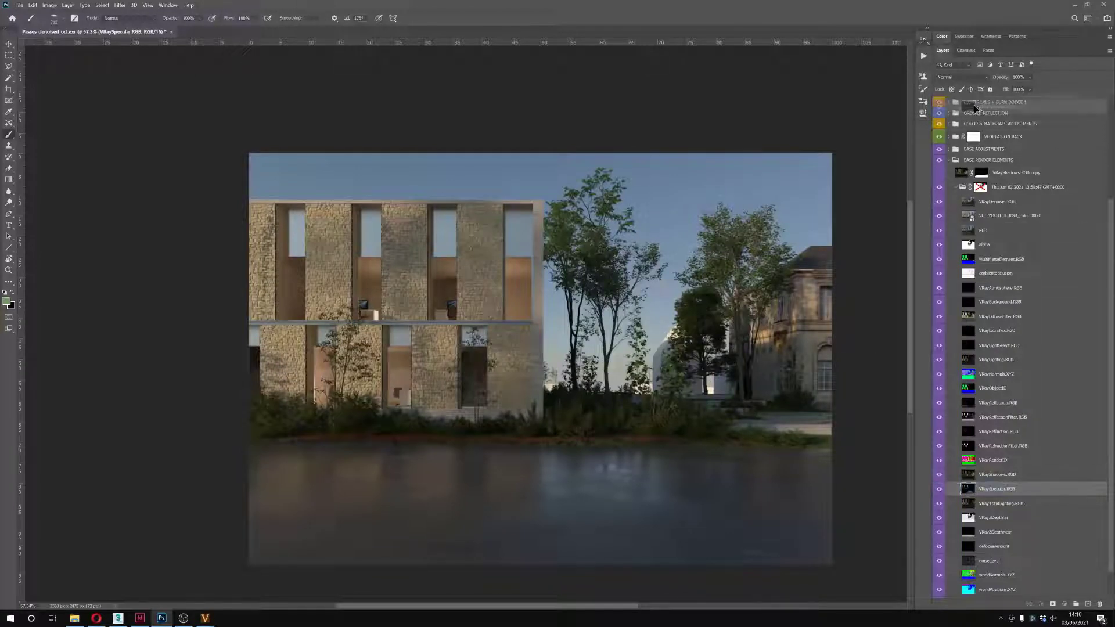
Place a copy of VRaySpecular.RGB at the top of the lights, burn and dodge group and set its blend mode to Screen
{"action": "left_click", "coordinate": [956, 102]}
{"action": "left_click", "coordinate": [949, 102]}
{"action": "left_click", "coordinate": [964, 195]}
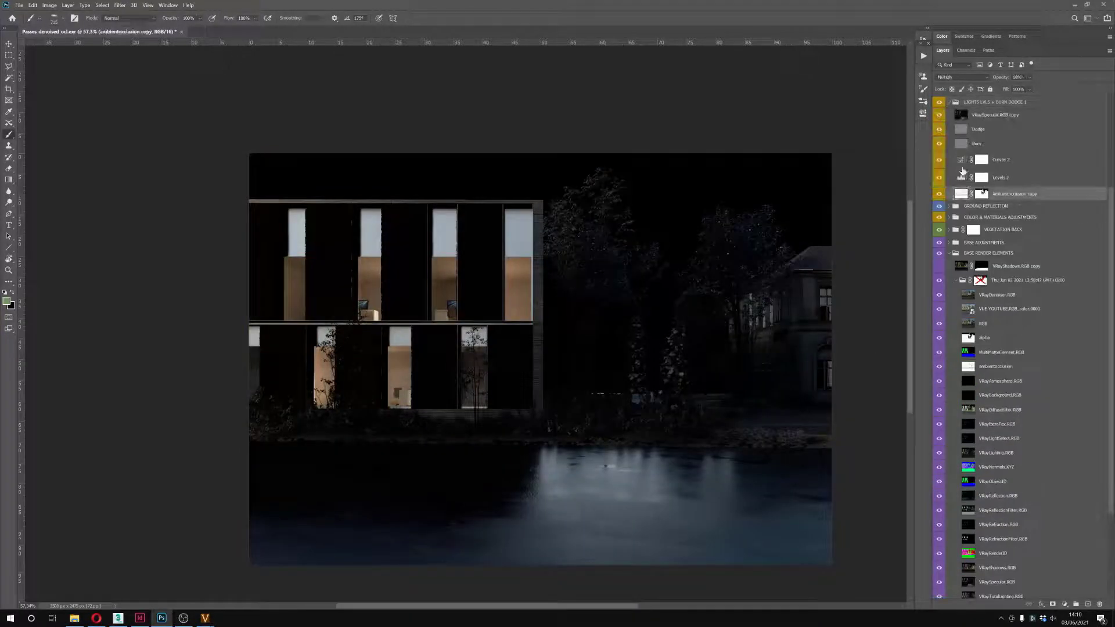
{"action": "left_click", "coordinate": [964, 116]}
{"action": "left_click", "coordinate": [961, 78]}
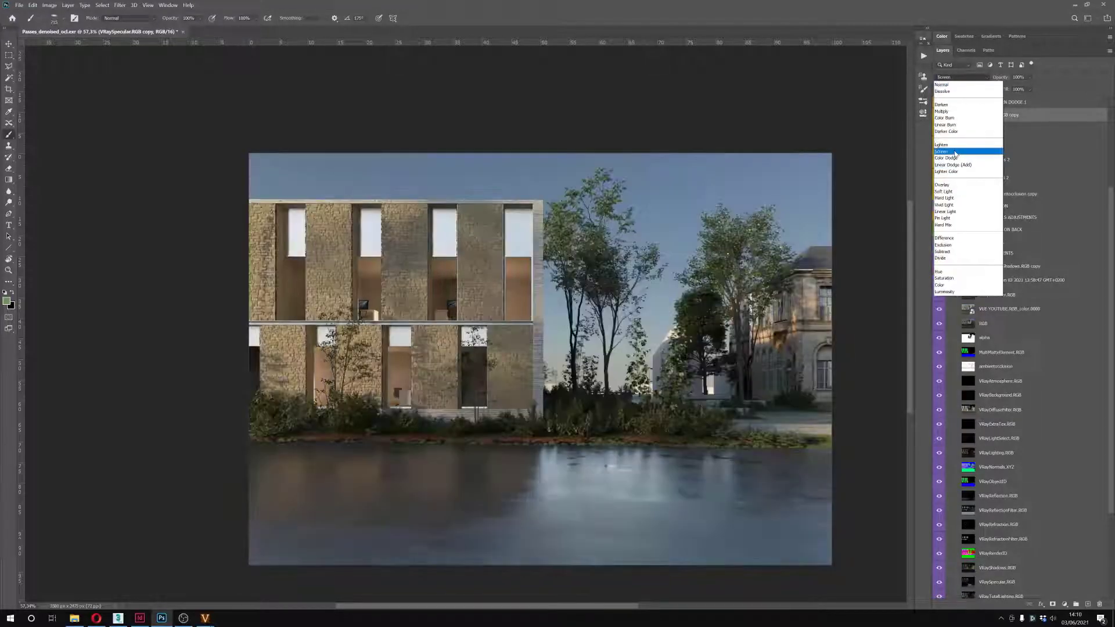
{"action": "left_click", "coordinate": [955, 152]}
Compare the image with and without the screened VRaySpecular.RGB copy and inspect the water highlights up close
{"action": "left_click", "coordinate": [938, 115]}
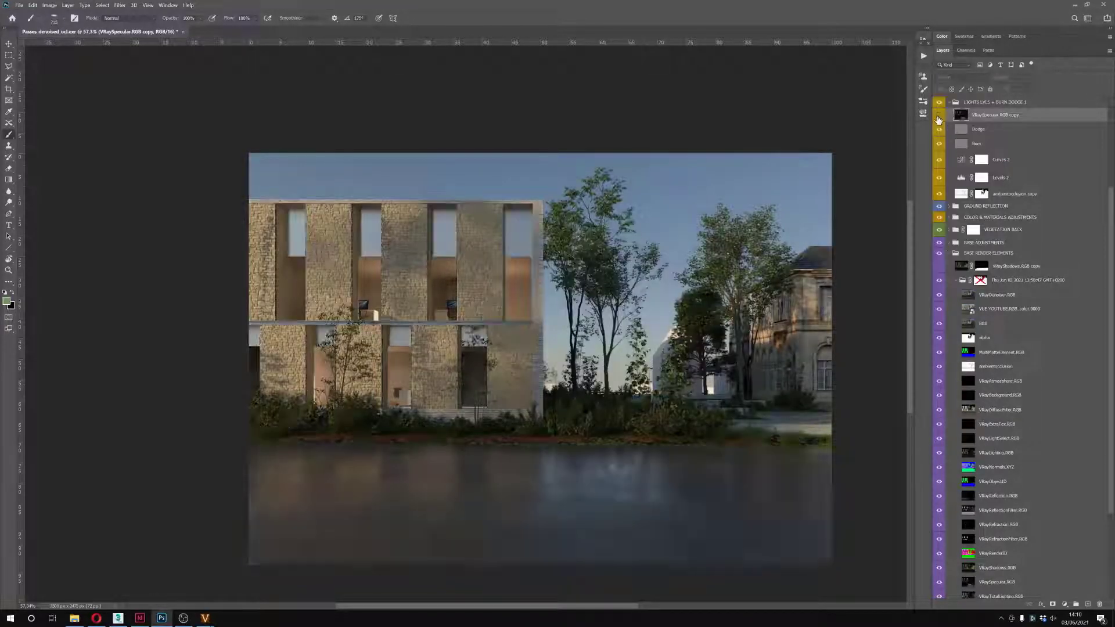
{"action": "left_click", "coordinate": [939, 114]}
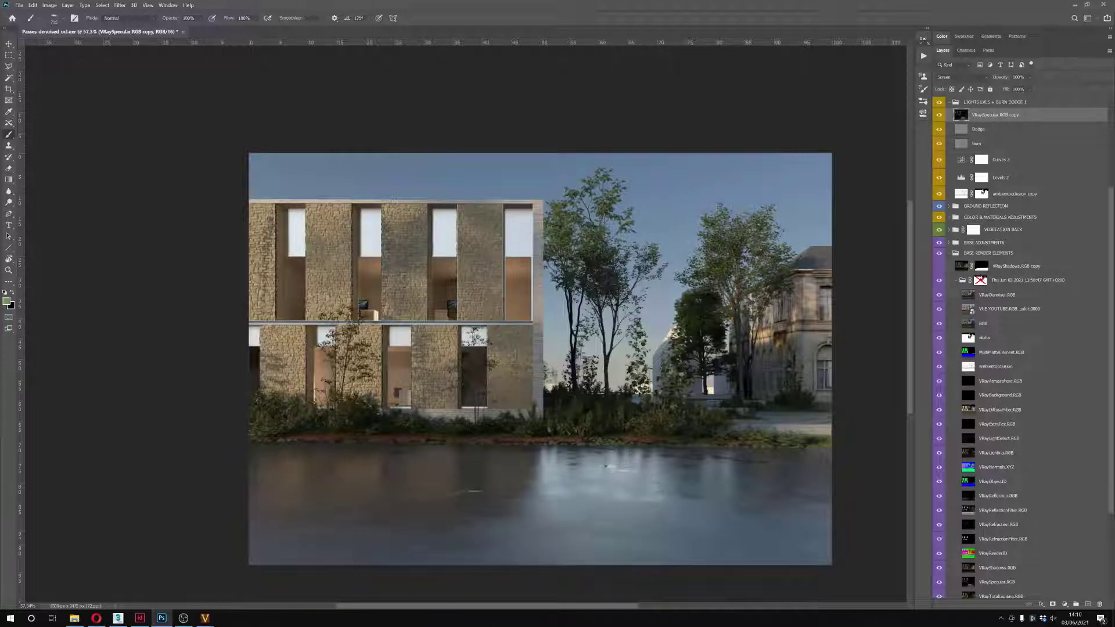
{"action": "scroll", "coordinate": [582, 520], "scroll_direction": "up", "scroll_amount": 5}
{"action": "left_click_drag", "start_coordinate": [593, 520], "coordinate": [614, 458]}
{"action": "scroll", "coordinate": [613, 458], "scroll_direction": "down", "scroll_amount": 5}
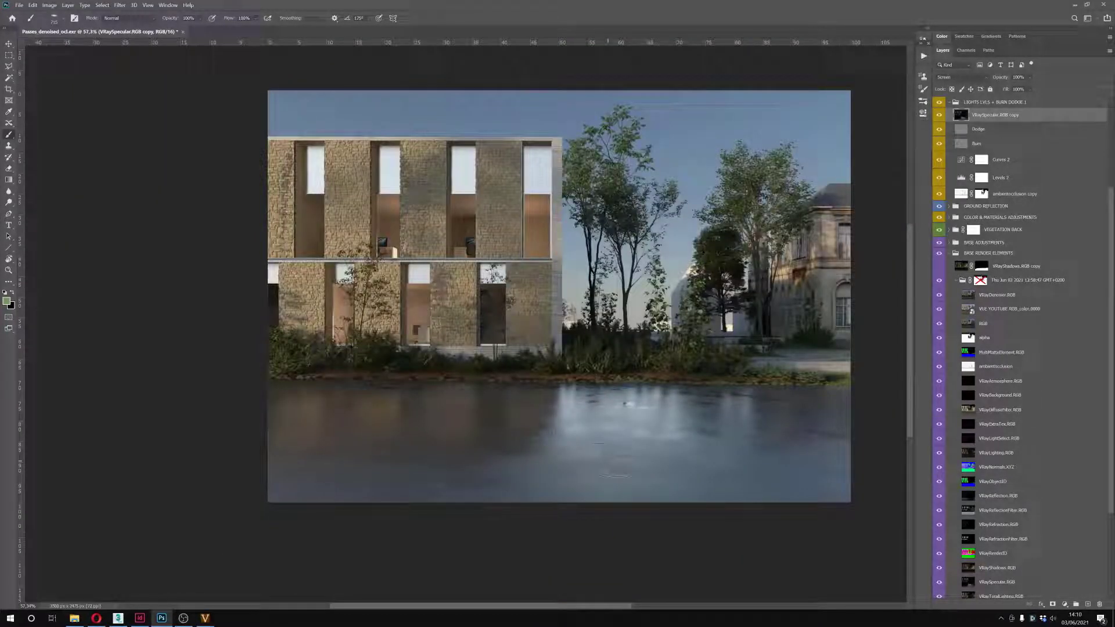
Lower the VRaySpecular.RGB copy's opacity to 45% and compare the image with and without it
{"action": "left_click", "coordinate": [1030, 77]}
{"action": "left_click_drag", "start_coordinate": [1044, 87], "coordinate": [1024, 89]}
{"action": "left_click", "coordinate": [939, 116]}
{"action": "left_click", "coordinate": [939, 115]}
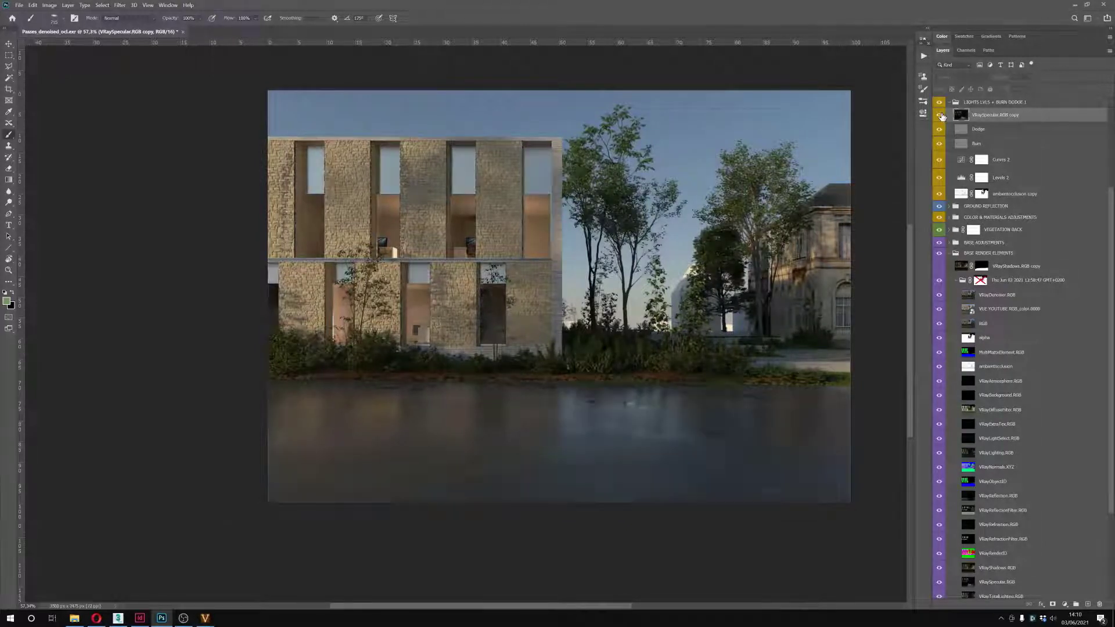
{"action": "left_click", "coordinate": [939, 115]}
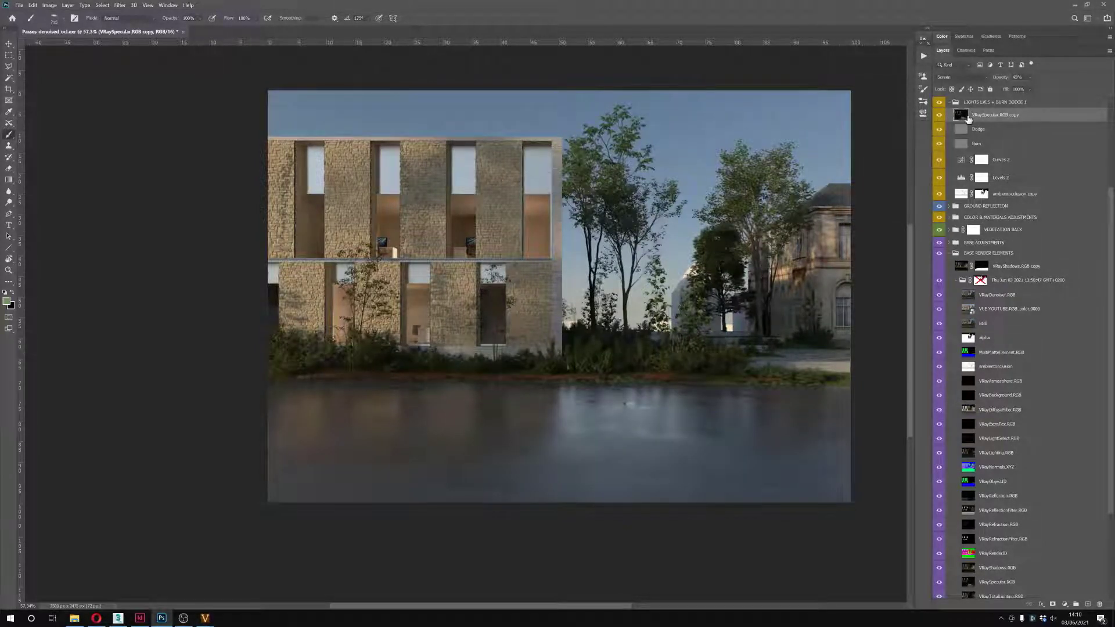
Add a layer mask to the VRaySpecular.RGB copy and paint black over the building's upper windows to remove their highlights
{"action": "left_click", "coordinate": [1053, 605]}
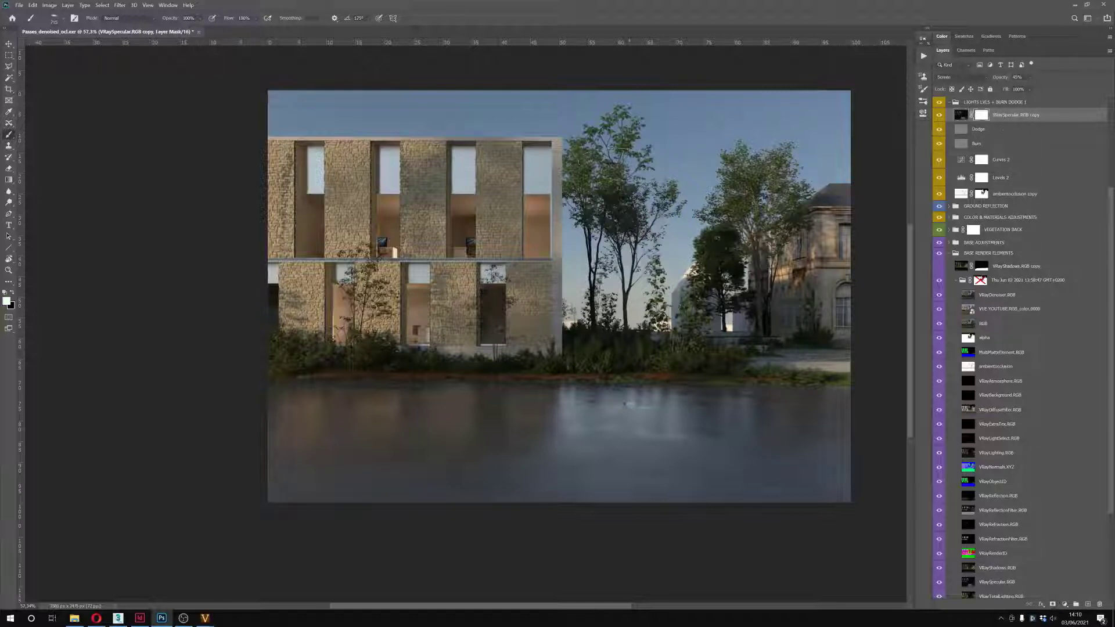
{"action": "right_click", "coordinate": [463, 187], "text": "alt"}
{"action": "key", "text": "x"}
{"action": "left_click_drag", "start_coordinate": [493, 177], "coordinate": [479, 250]}
{"action": "mouse_move", "coordinate": [406, 174]}
{"action": "left_mouse_down"}
{"action": "mouse_move", "coordinate": [337, 177]}
{"action": "mouse_move", "coordinate": [430, 250]}
{"action": "left_mouse_up"}
{"action": "key", "text": "x"}
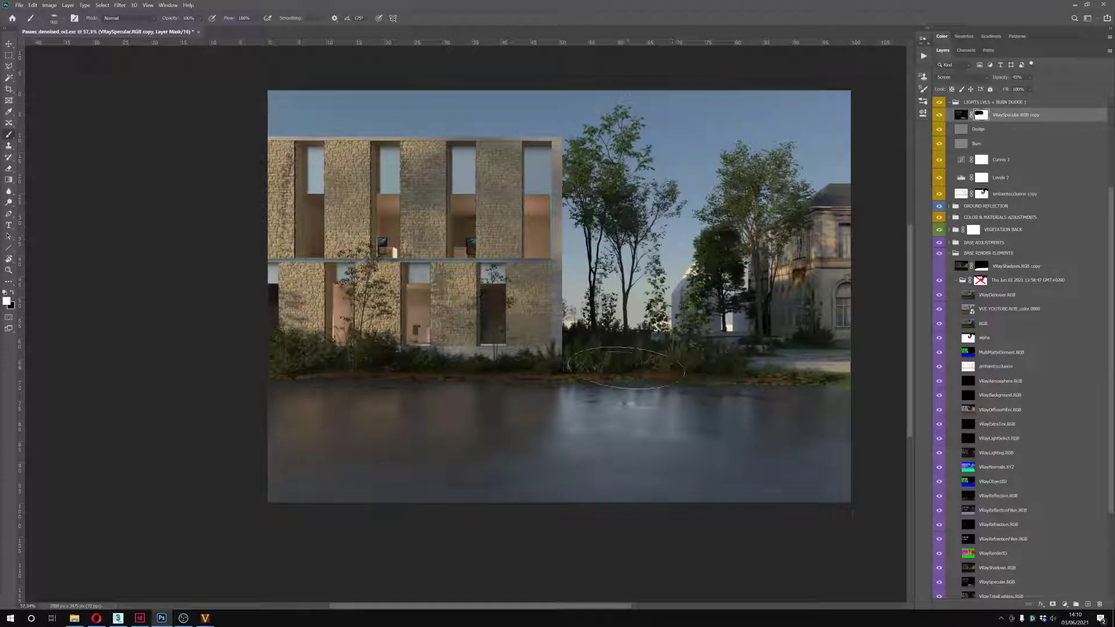
{"action": "left_click", "coordinate": [961, 118]}
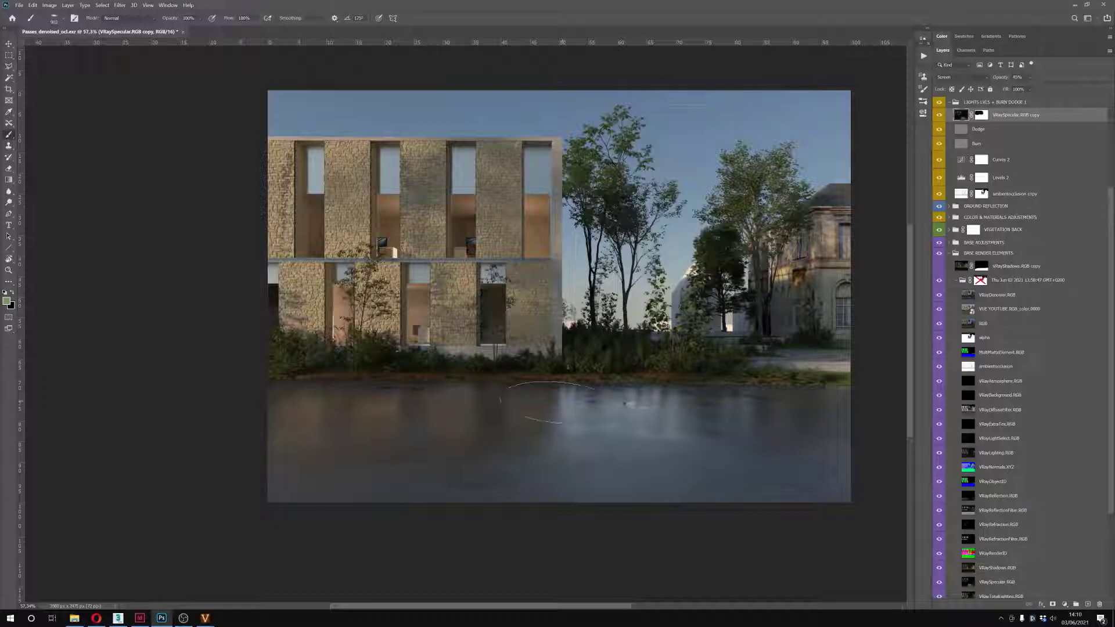
{"action": "left_click_drag", "start_coordinate": [469, 434], "coordinate": [498, 437]}
{"action": "left_click_drag", "start_coordinate": [303, 415], "coordinate": [766, 424]}
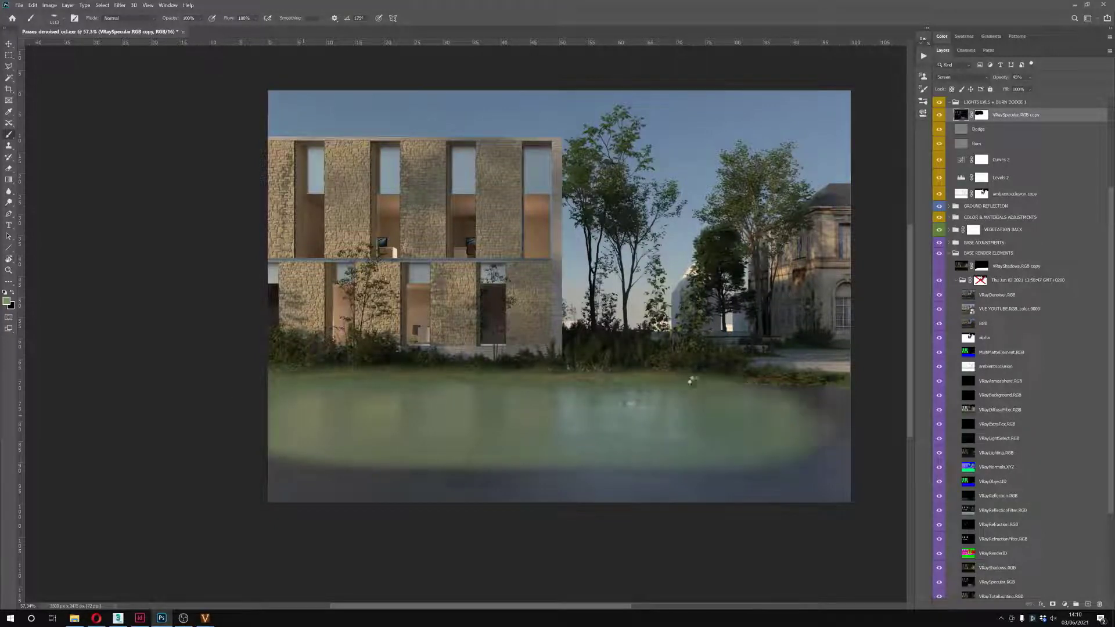
{"action": "key", "text": "ctrl+z"}
Reselect the VRaySpecular.RGB copy's layer mask and reduce the brush size for the shrubs along the water's edge
{"action": "left_click", "coordinate": [980, 115]}
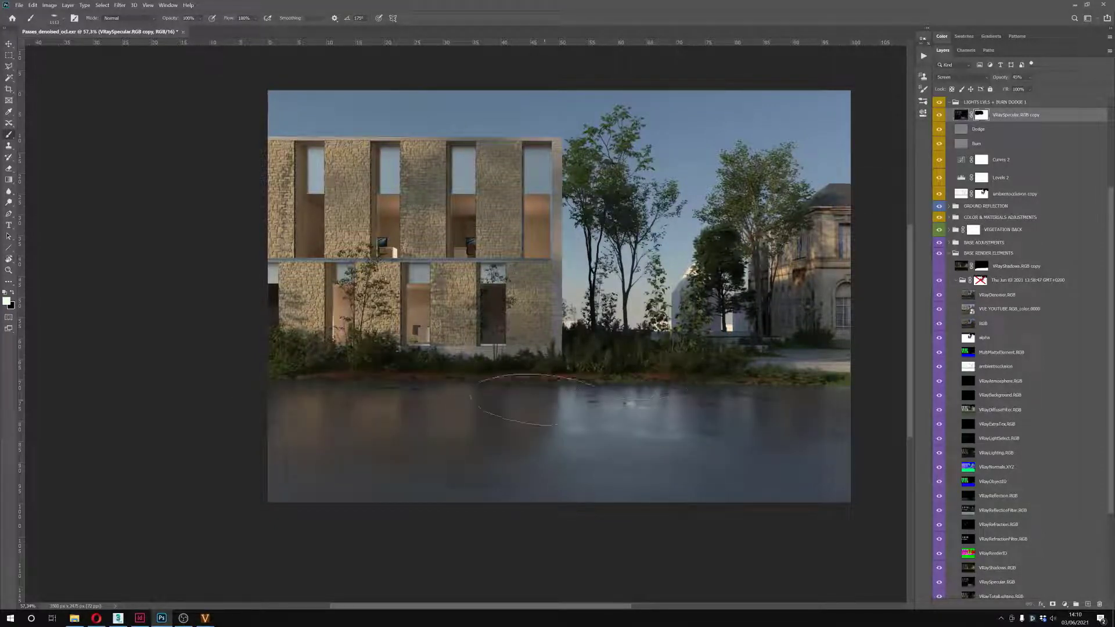
{"action": "left_click_drag", "start_coordinate": [500, 386], "coordinate": [512, 387]}
{"action": "left_click", "coordinate": [961, 117]}
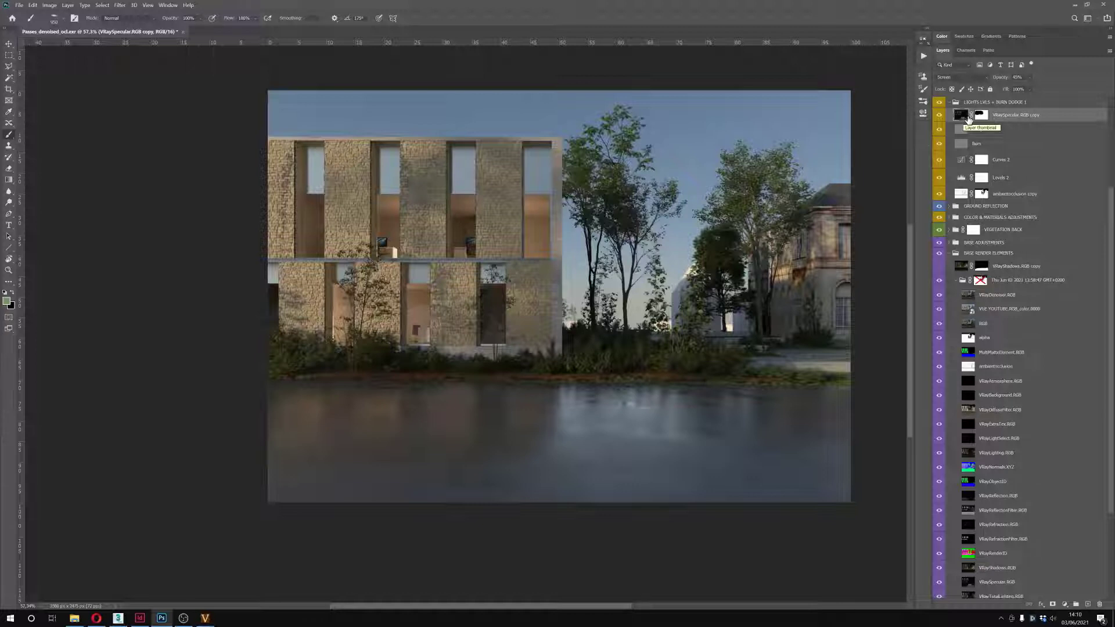
{"action": "scroll", "coordinate": [567, 348], "scroll_direction": "up", "scroll_amount": 5}
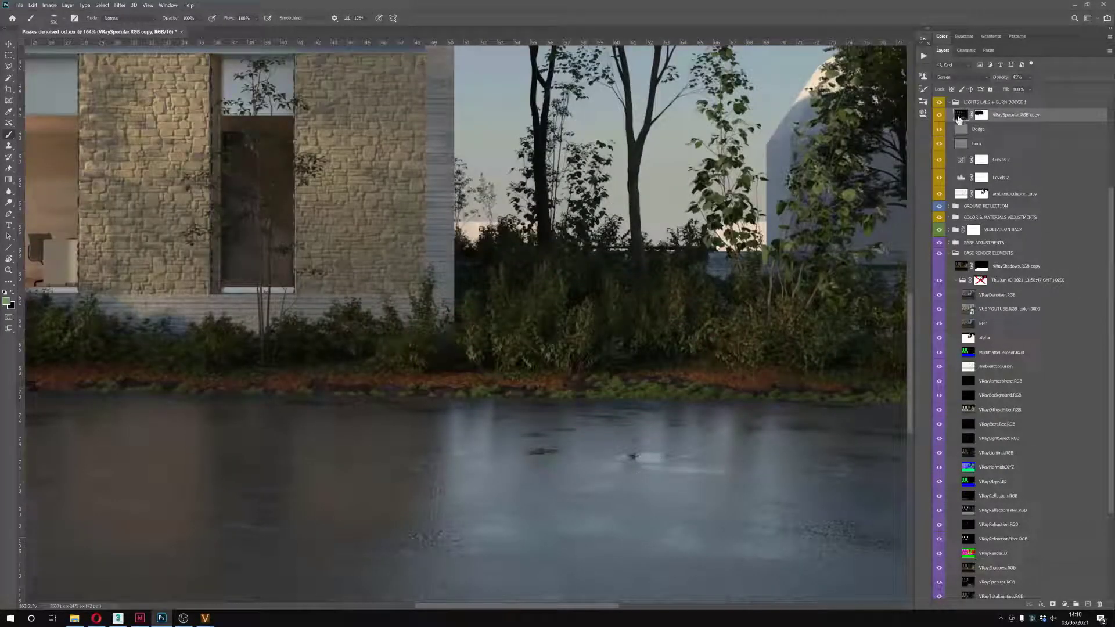
{"action": "left_click", "coordinate": [980, 115]}
{"action": "scroll", "coordinate": [522, 326], "scroll_direction": "up", "scroll_amount": 4}
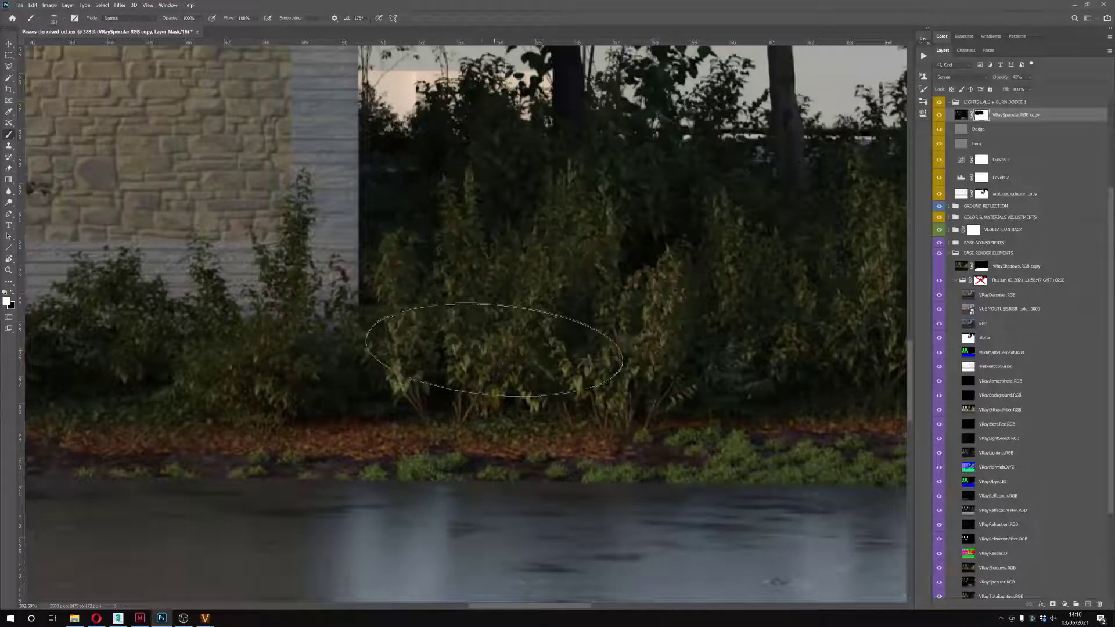
{"action": "mouse_move", "coordinate": [505, 350]}
{"action": "left_mouse_down"}
{"action": "mouse_move", "coordinate": [539, 341]}
{"action": "mouse_move", "coordinate": [520, 344]}
{"action": "left_mouse_up"}
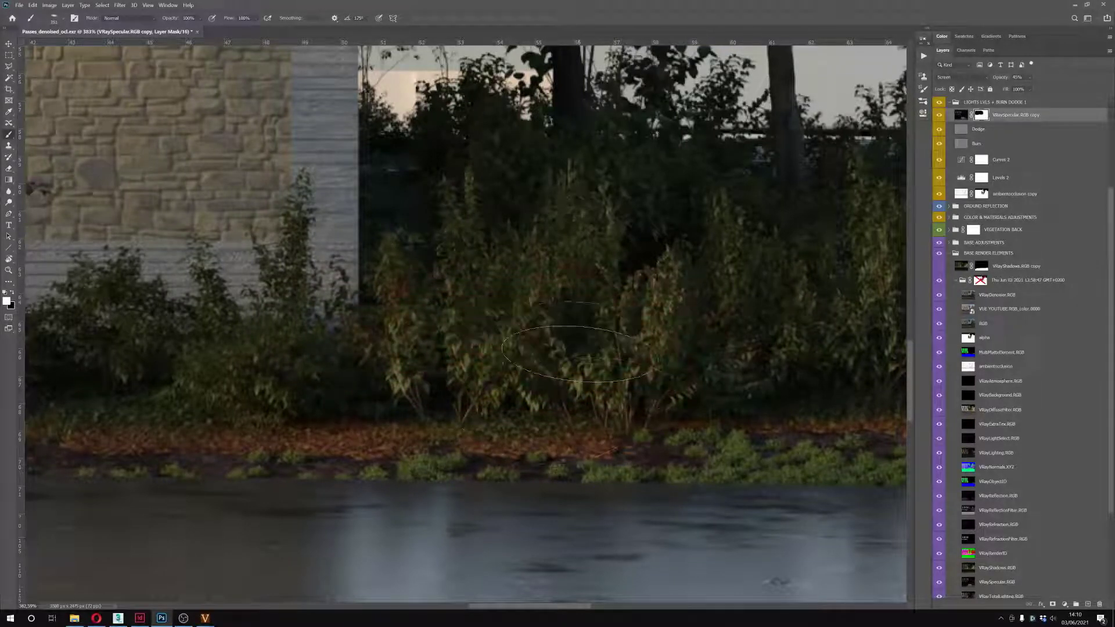
Examine the shrubs beside the building both in the full image and up close
{"action": "scroll", "coordinate": [627, 373], "scroll_direction": "down", "scroll_amount": 7}
{"action": "scroll", "coordinate": [627, 373], "scroll_direction": "down", "scroll_amount": 3}
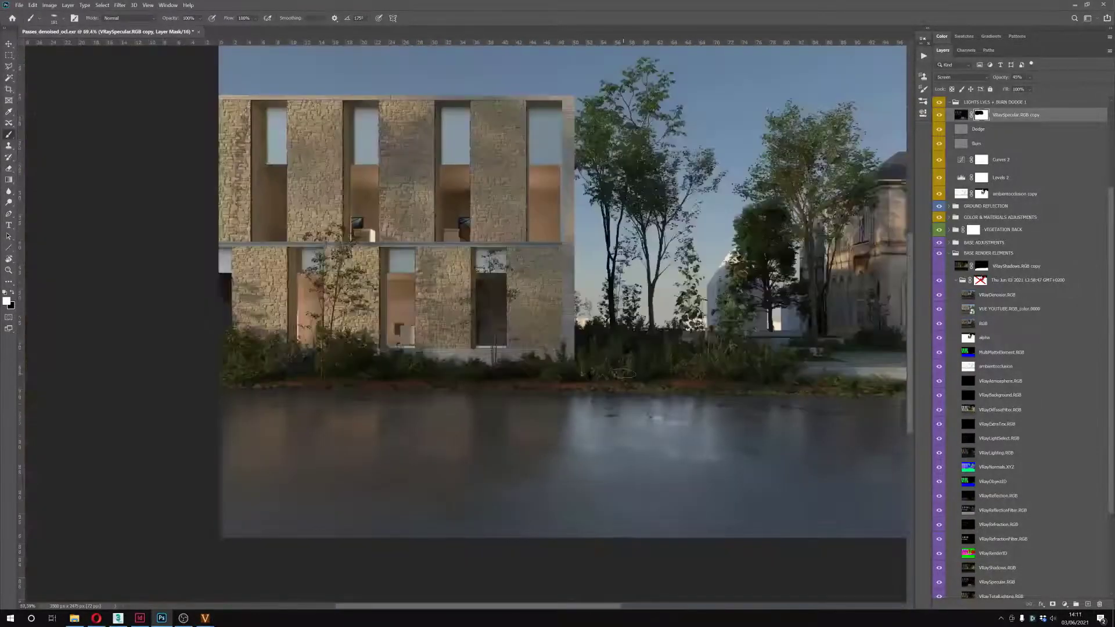
{"action": "scroll", "coordinate": [627, 371], "scroll_direction": "up", "scroll_amount": 6}
{"action": "left_click_drag", "start_coordinate": [624, 365], "coordinate": [515, 366]}
{"action": "scroll", "coordinate": [688, 356], "scroll_direction": "down", "scroll_amount": 6}
{"action": "scroll", "coordinate": [549, 359], "scroll_direction": "up", "scroll_amount": 10}
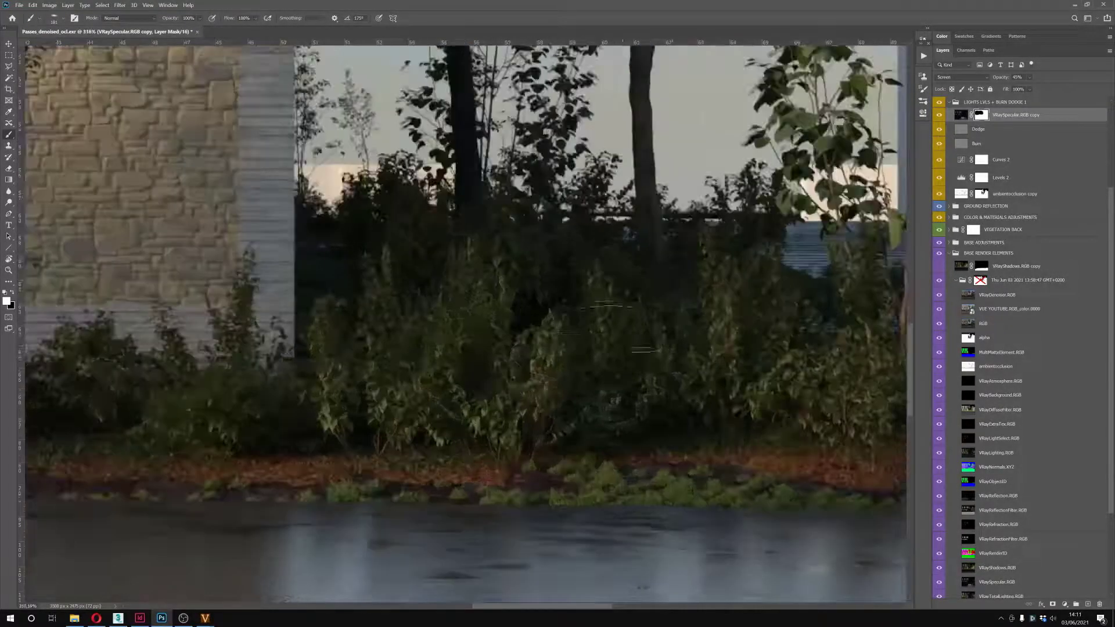
Compare the waterside shrubs with and without the VRaySpecular.RGB copy
{"action": "left_click", "coordinate": [939, 116]}
{"action": "left_click", "coordinate": [940, 116]}
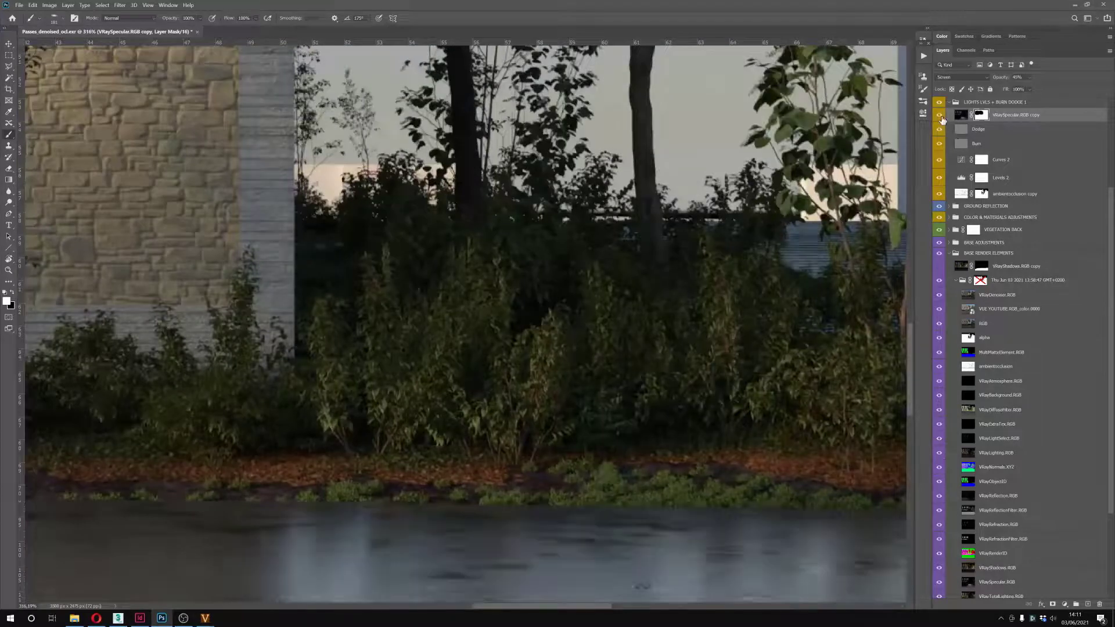
{"action": "left_click", "coordinate": [941, 119]}
Target the VRaySpecular.RGB copy's image instead of its mask, raise its opacity to 100% and compare the shrubs with and without it
{"action": "scroll", "coordinate": [555, 433], "scroll_direction": "up", "scroll_amount": 3}
{"action": "left_click_drag", "start_coordinate": [554, 403], "coordinate": [488, 402]}
{"action": "left_click", "coordinate": [961, 115]}
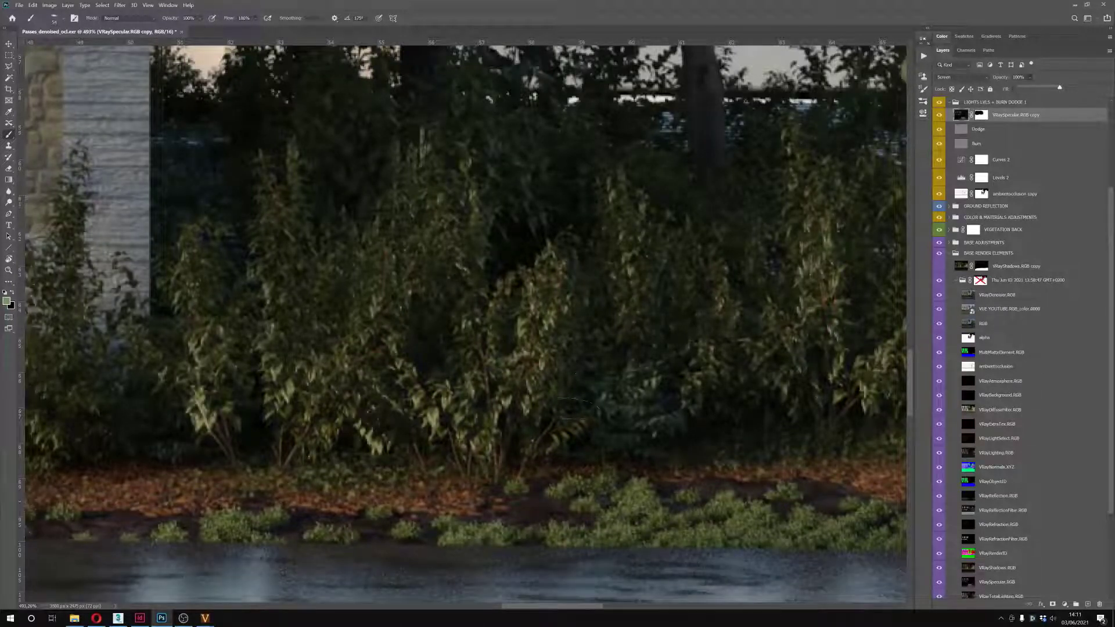
{"action": "left_click_drag", "start_coordinate": [501, 404], "coordinate": [573, 331]}
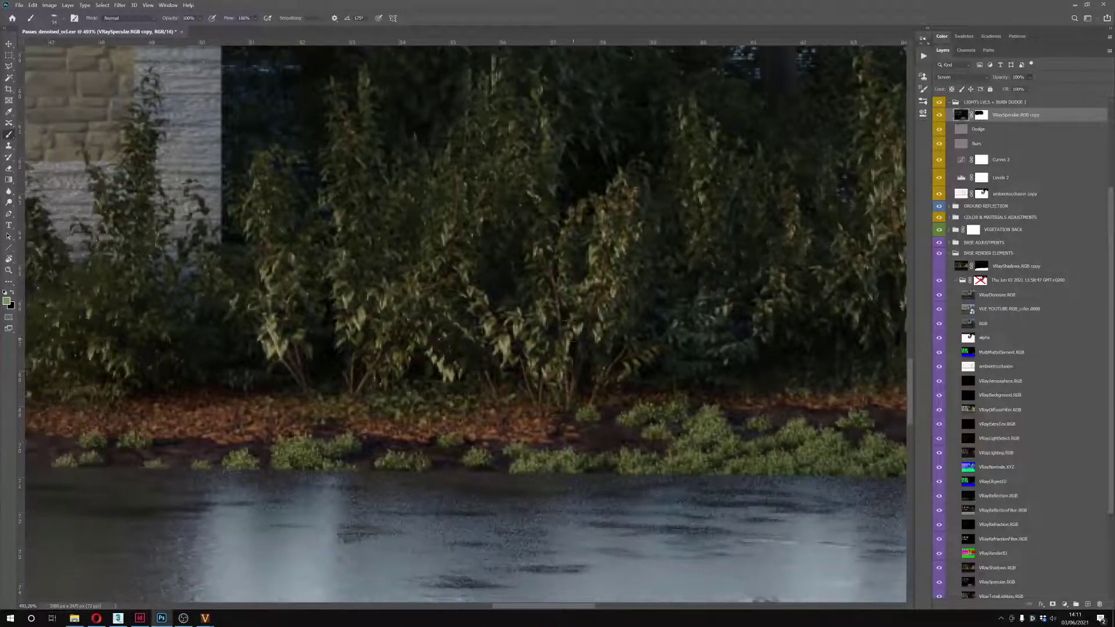
{"action": "left_click", "coordinate": [938, 117]}
{"action": "left_click", "coordinate": [938, 117]}
{"action": "scroll", "coordinate": [472, 359], "scroll_direction": "down", "scroll_amount": 5}
{"action": "left_click_drag", "start_coordinate": [492, 352], "coordinate": [495, 382]}
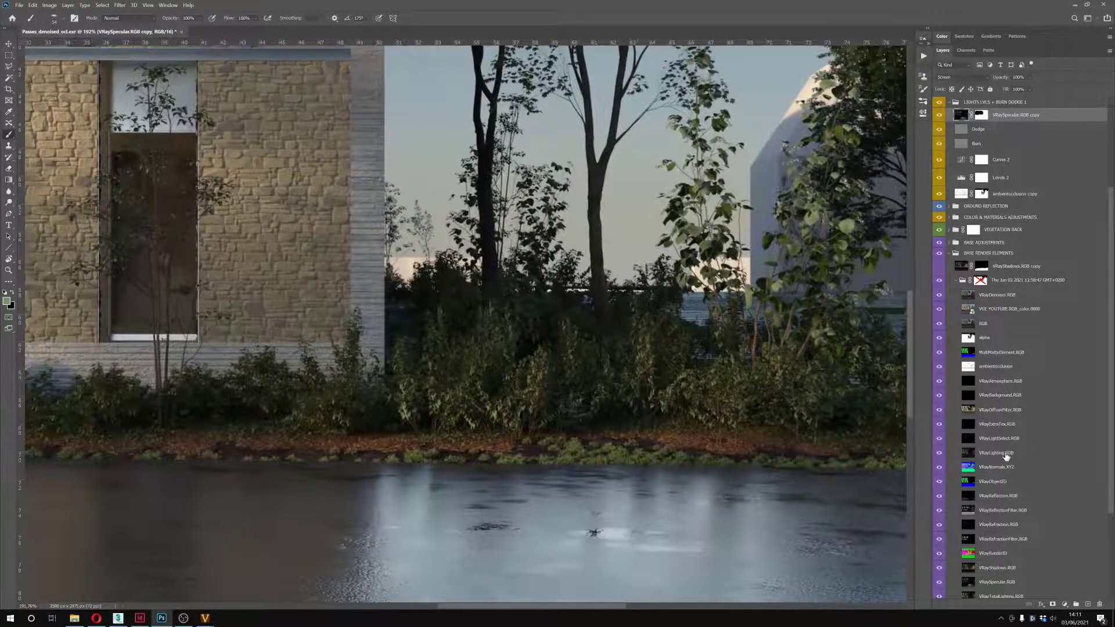
Select the VRayTotalLighting.RGB pass among the base render elements and display it alone
{"action": "scroll", "coordinate": [613, 399], "scroll_direction": "down", "scroll_amount": 7}
{"action": "left_click_drag", "start_coordinate": [586, 394], "coordinate": [601, 365]}
{"action": "scroll", "coordinate": [1017, 458], "scroll_direction": "down", "scroll_amount": 6}
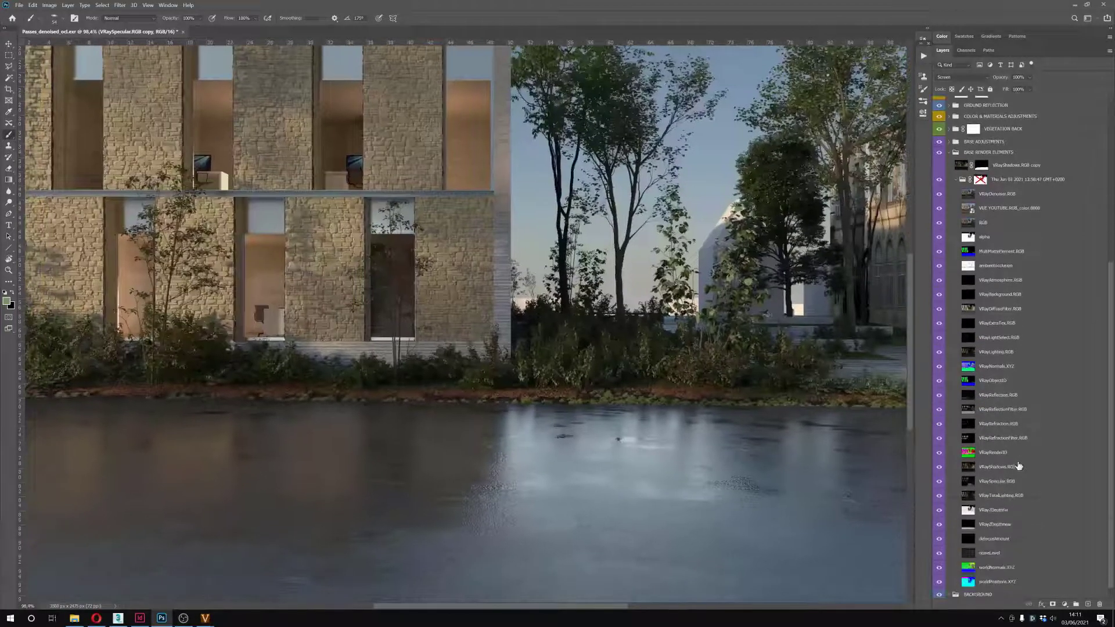
{"action": "scroll", "coordinate": [1019, 466], "scroll_direction": "down", "scroll_amount": 1}
{"action": "left_click", "coordinate": [1021, 483]}
{"action": "left_click", "coordinate": [939, 482], "text": "alt"}
Examine the building and trees in the isolated VRayTotalLighting.RGB pass and restore the visibility of the other layers
{"action": "scroll", "coordinate": [579, 405], "scroll_direction": "down", "scroll_amount": 5}
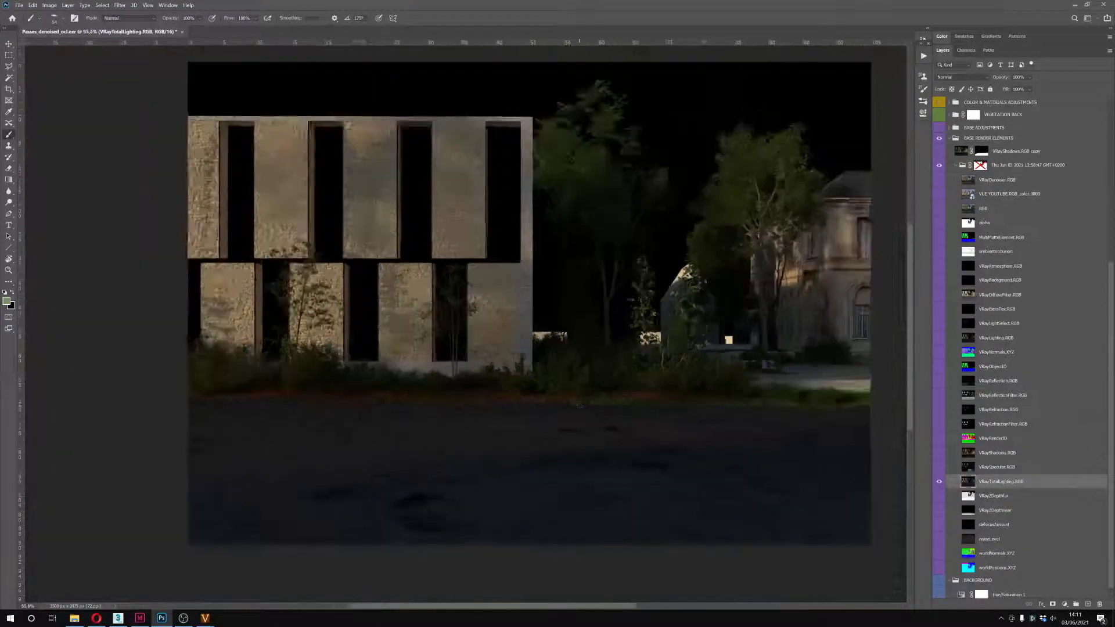
{"action": "scroll", "coordinate": [579, 405], "scroll_direction": "down", "scroll_amount": 1}
{"action": "scroll", "coordinate": [579, 405], "scroll_direction": "up", "scroll_amount": 4}
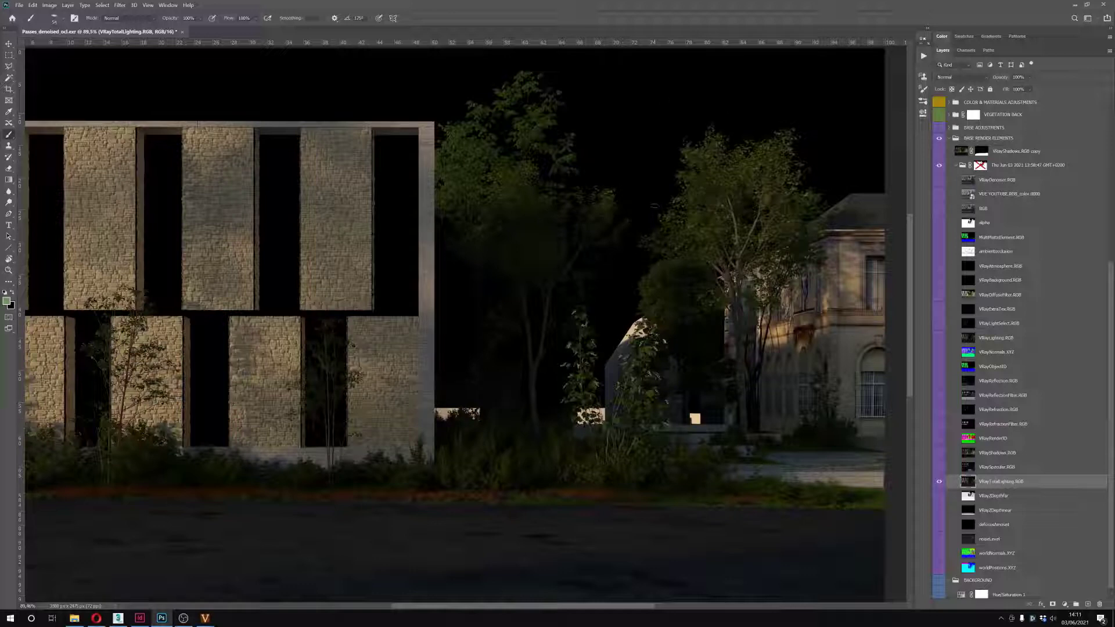
{"action": "scroll", "coordinate": [739, 174], "scroll_direction": "up", "scroll_amount": 4}
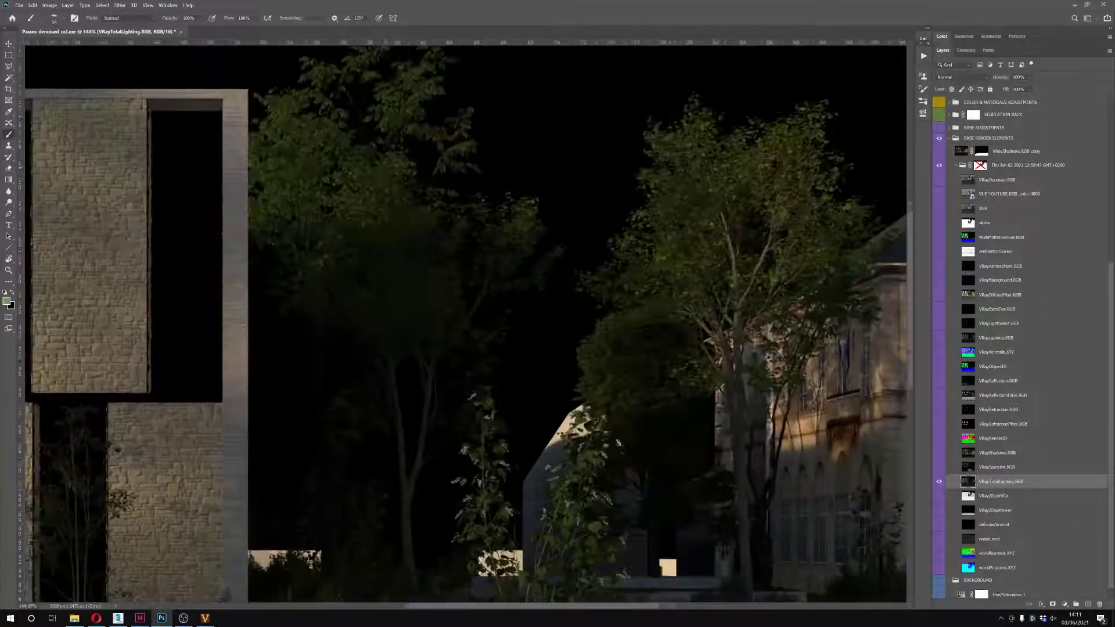
{"action": "left_click", "coordinate": [938, 481], "text": "alt"}
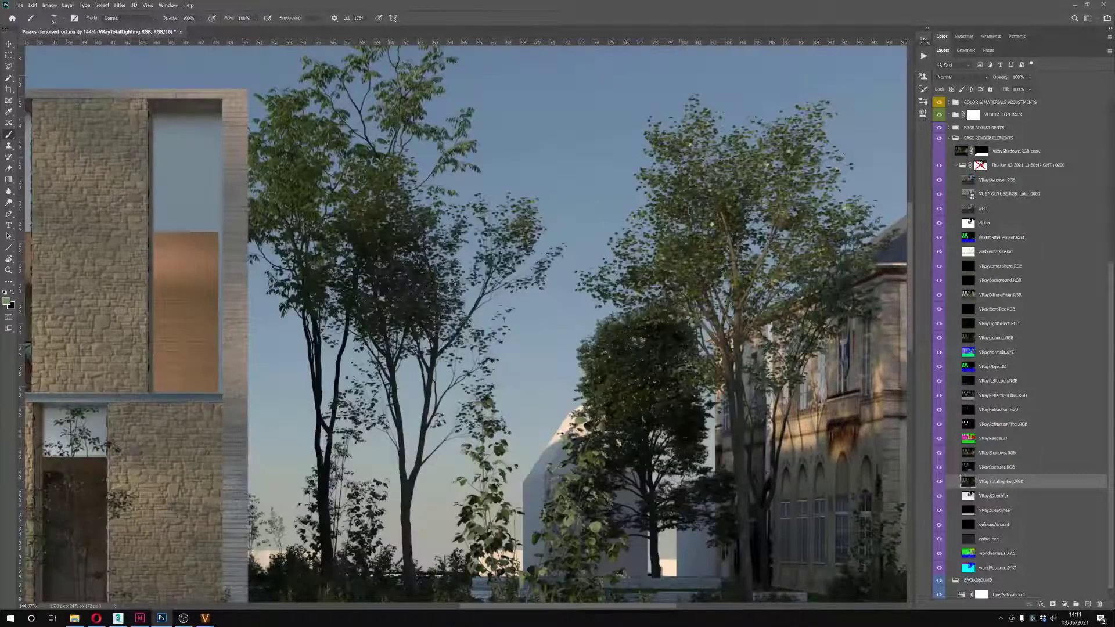
Examine the lighting on the trees and facades in the full composite image
{"action": "scroll", "coordinate": [987, 485], "scroll_direction": "up", "scroll_amount": 4}
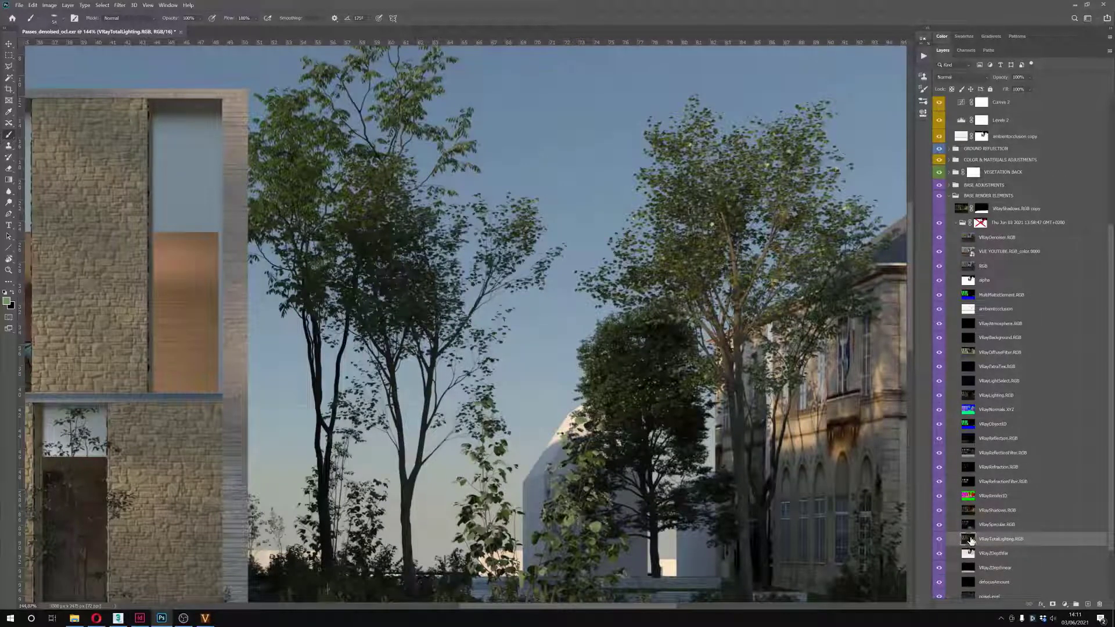
{"action": "scroll", "coordinate": [663, 321], "scroll_direction": "down", "scroll_amount": 7}
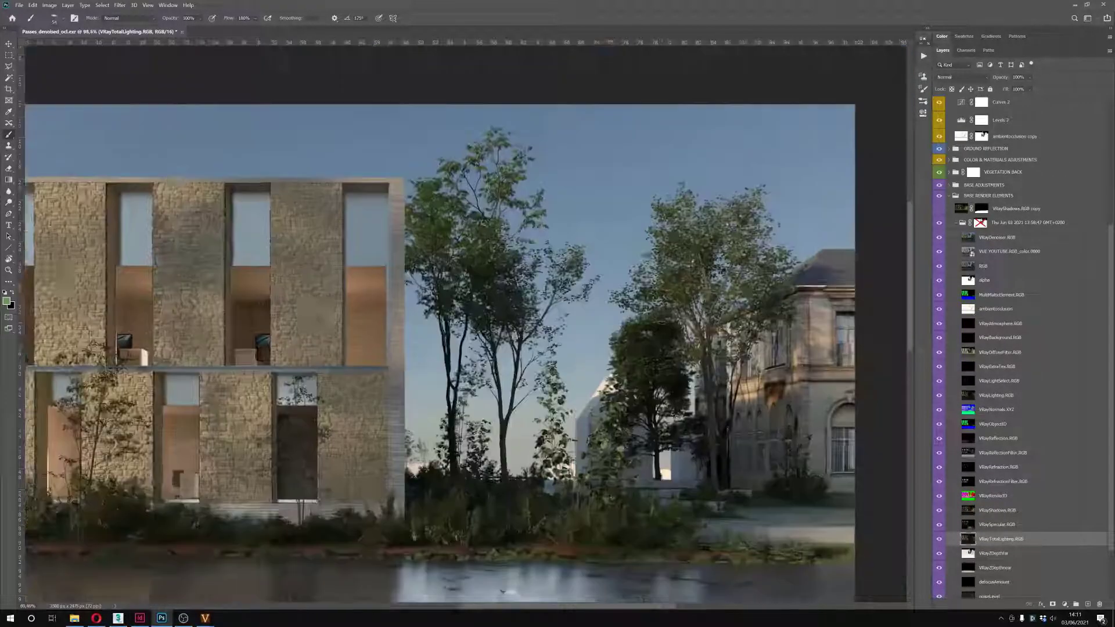
{"action": "scroll", "coordinate": [610, 354], "scroll_direction": "up", "scroll_amount": 4}
{"action": "left_click_drag", "start_coordinate": [580, 384], "coordinate": [610, 349]}
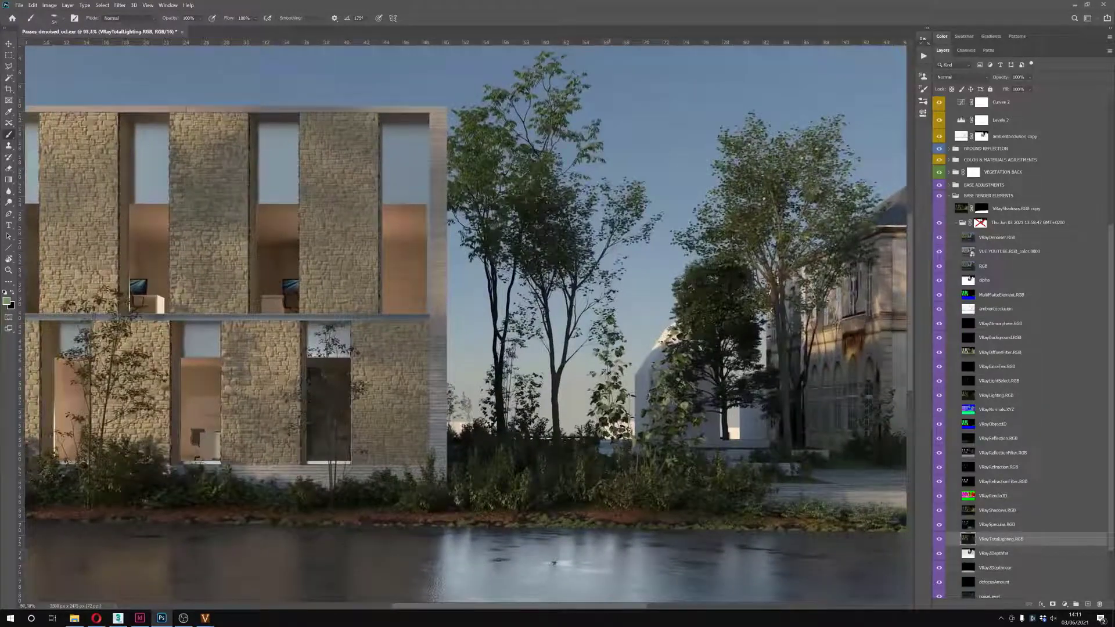
{"action": "scroll", "coordinate": [609, 350], "scroll_direction": "down", "scroll_amount": 3}
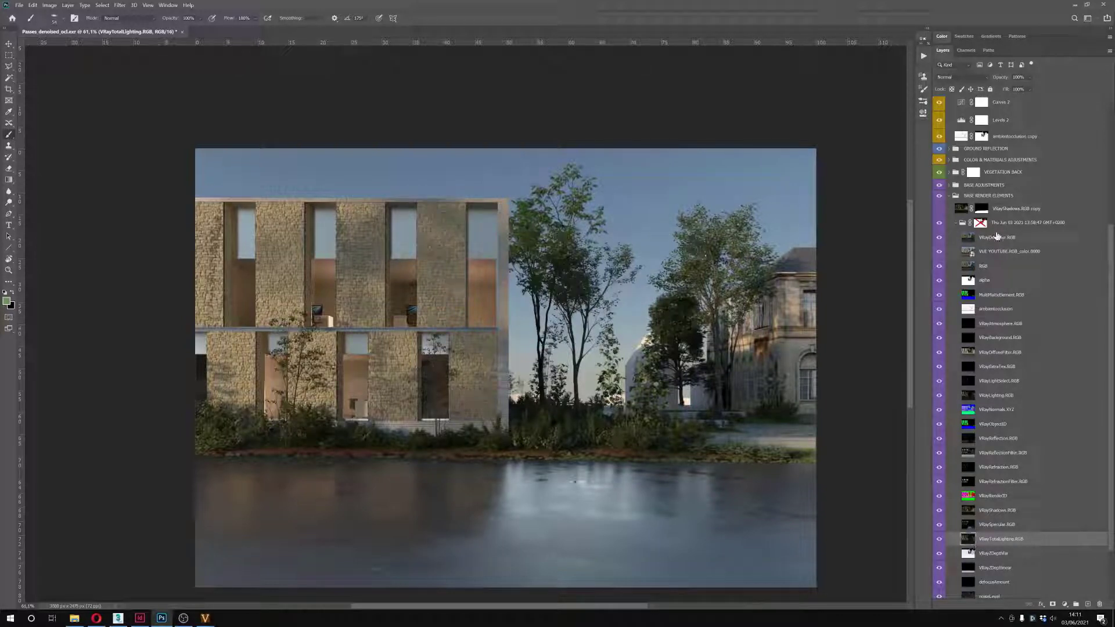
{"action": "scroll", "coordinate": [694, 316], "scroll_direction": "up", "scroll_amount": 5}
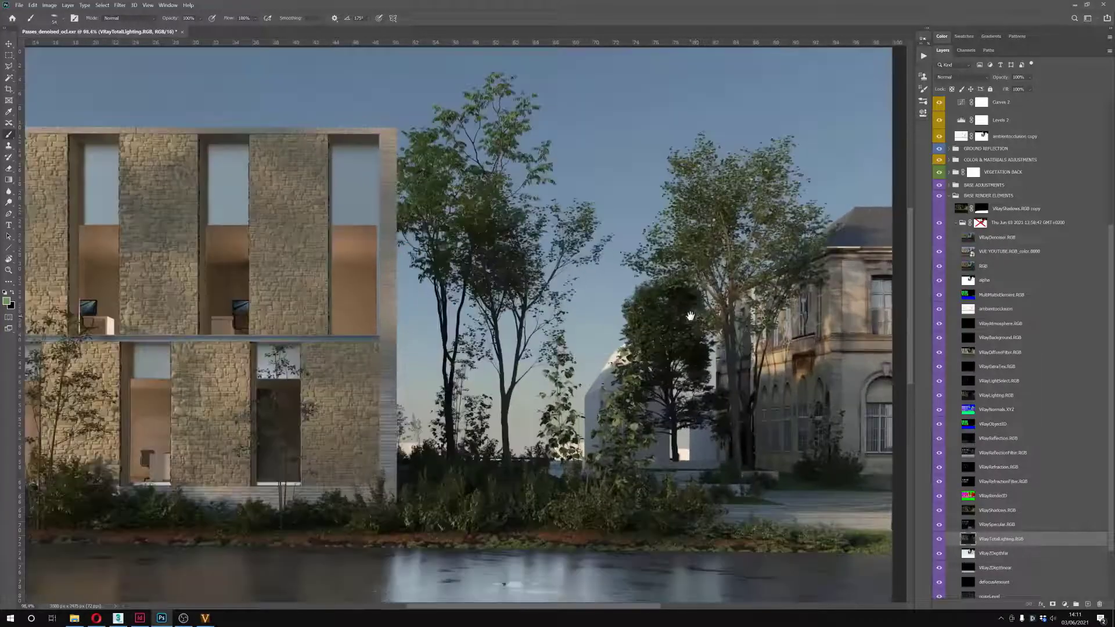
{"action": "left_click_drag", "start_coordinate": [706, 302], "coordinate": [692, 315]}
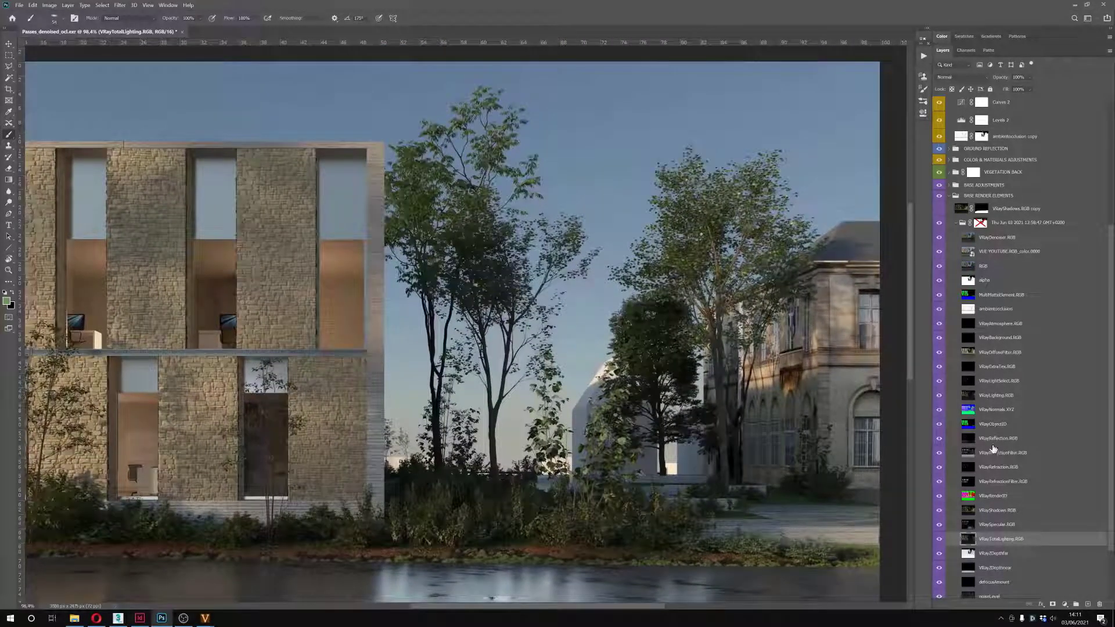
Select the large tree in front of the old stone building with the Magic Wand, using the VRayRenderID pass
{"action": "scroll", "coordinate": [974, 557], "scroll_direction": "down", "scroll_amount": 4}
{"action": "left_click", "coordinate": [976, 440]}
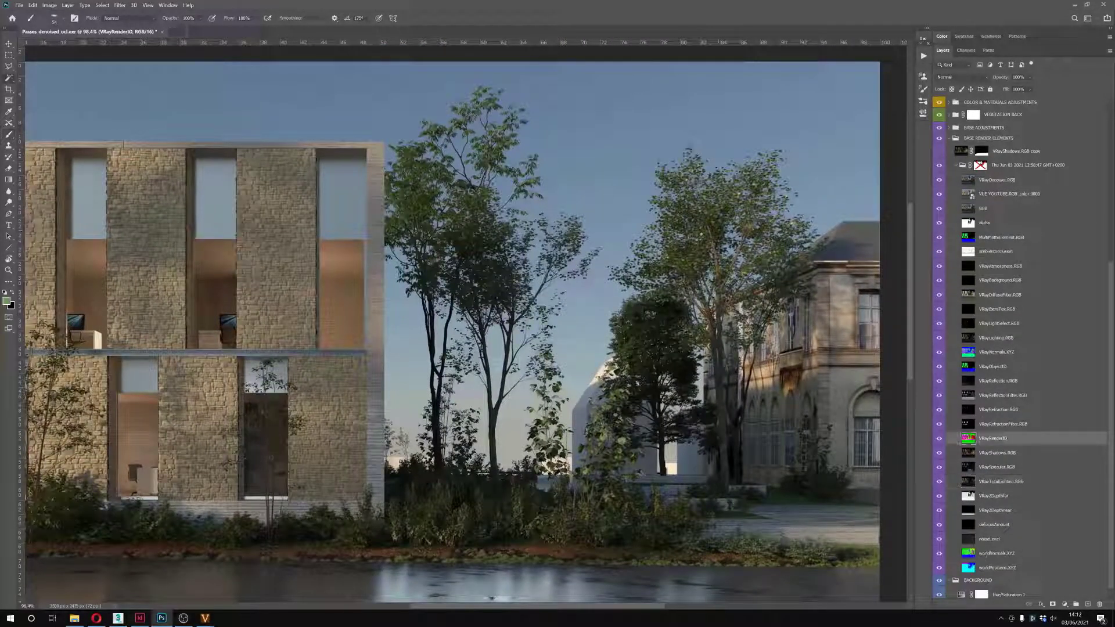
{"action": "key", "text": "w"}
{"action": "left_click", "coordinate": [714, 235]}
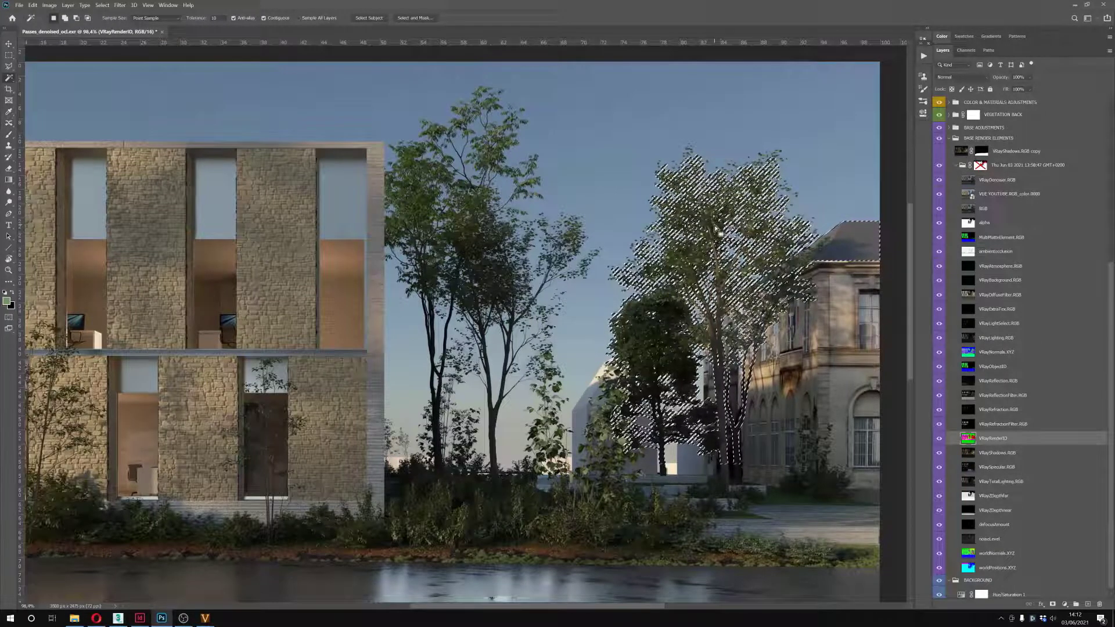
Copy the VRayTotalLighting.RGB layer into the COLOR & MATERIALS ADJUSTMENTS group and mask it with the active selection of the trees beside the old building
{"action": "scroll", "coordinate": [711, 230], "scroll_direction": "up", "scroll_amount": 5}
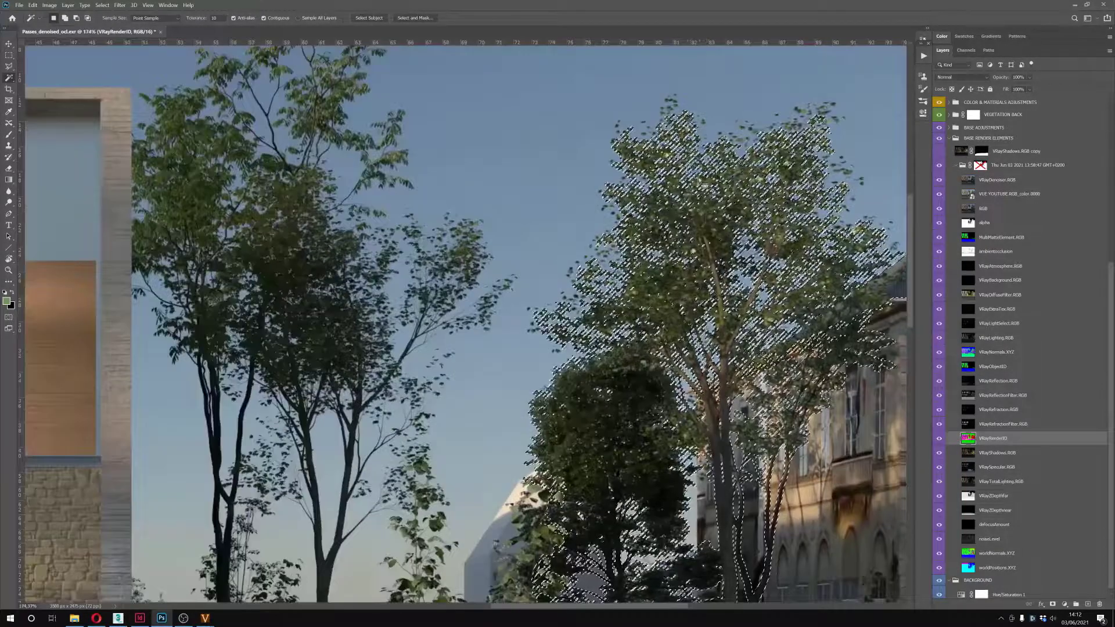
{"action": "scroll", "coordinate": [853, 413], "scroll_direction": "down", "scroll_amount": 4}
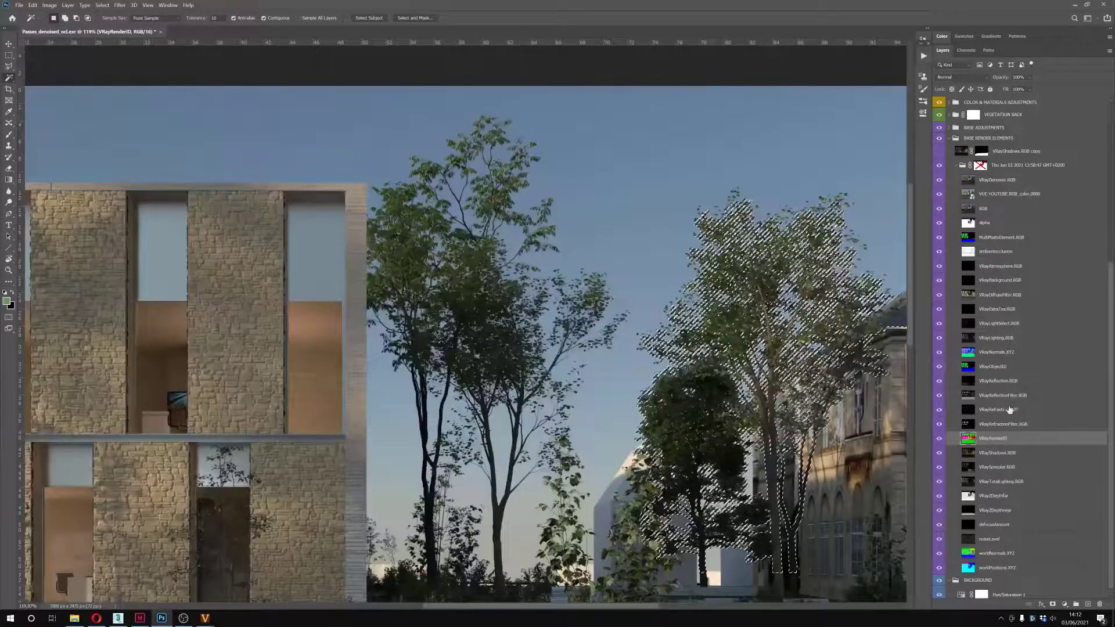
{"action": "left_click", "coordinate": [1022, 483]}
{"action": "left_click_drag", "start_coordinate": [1023, 487], "coordinate": [987, 114]}
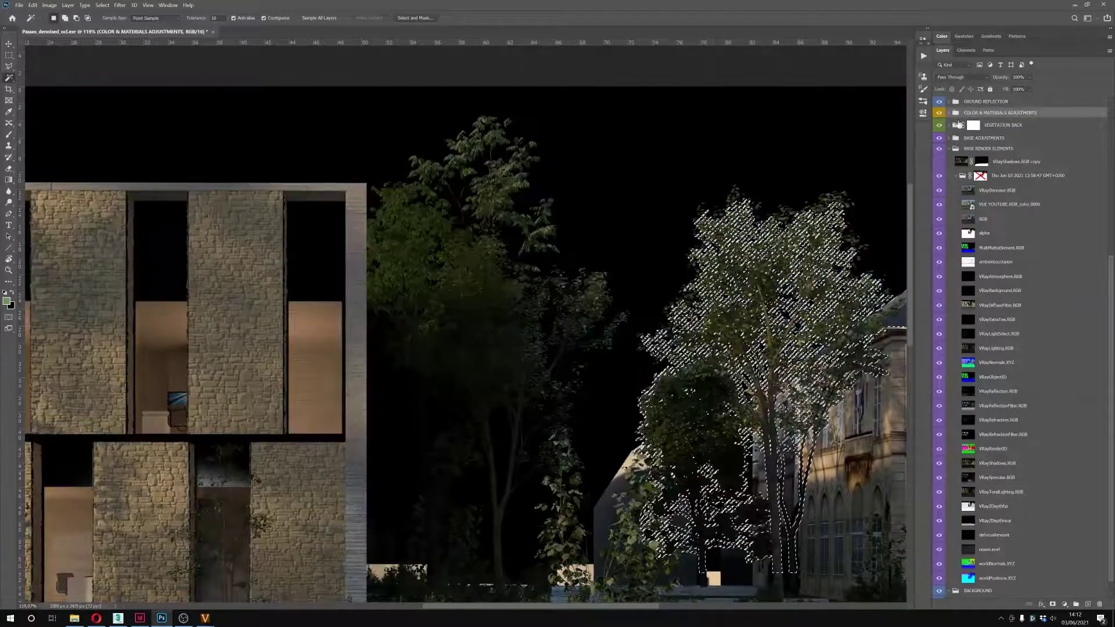
{"action": "left_click", "coordinate": [1052, 604]}
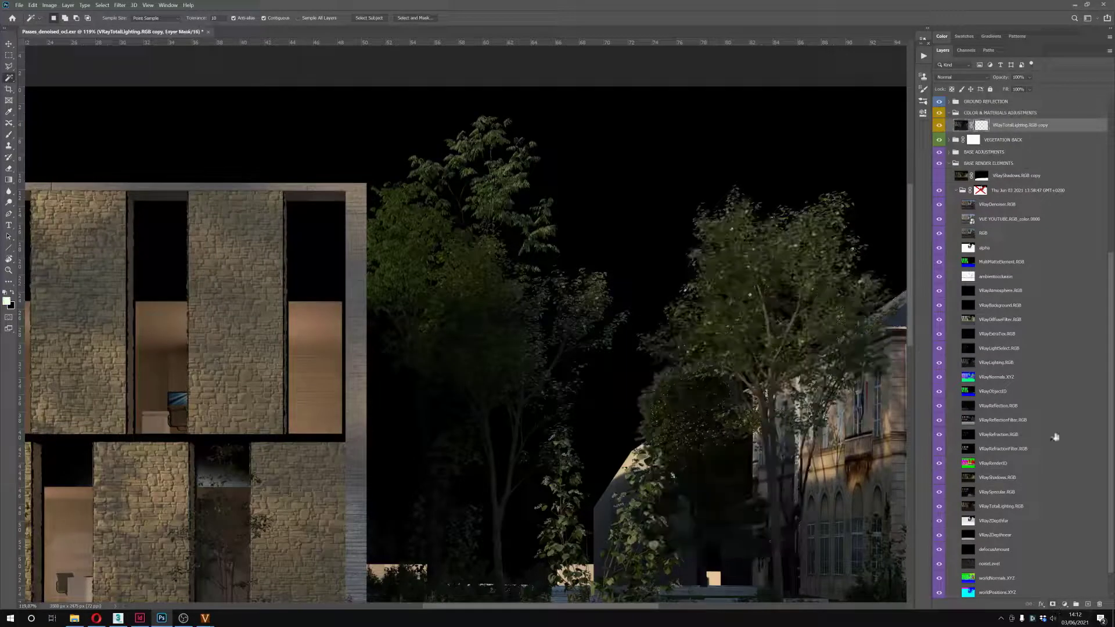
Inspect the lighting copy's mask on its own for stray areas outside the trees, and return to the full image
{"action": "left_click", "coordinate": [960, 126]}
{"action": "left_click", "coordinate": [981, 126], "text": "alt"}
{"action": "scroll", "coordinate": [614, 327], "scroll_direction": "down", "scroll_amount": 1}
{"action": "scroll", "coordinate": [615, 326], "scroll_direction": "down", "scroll_amount": 3}
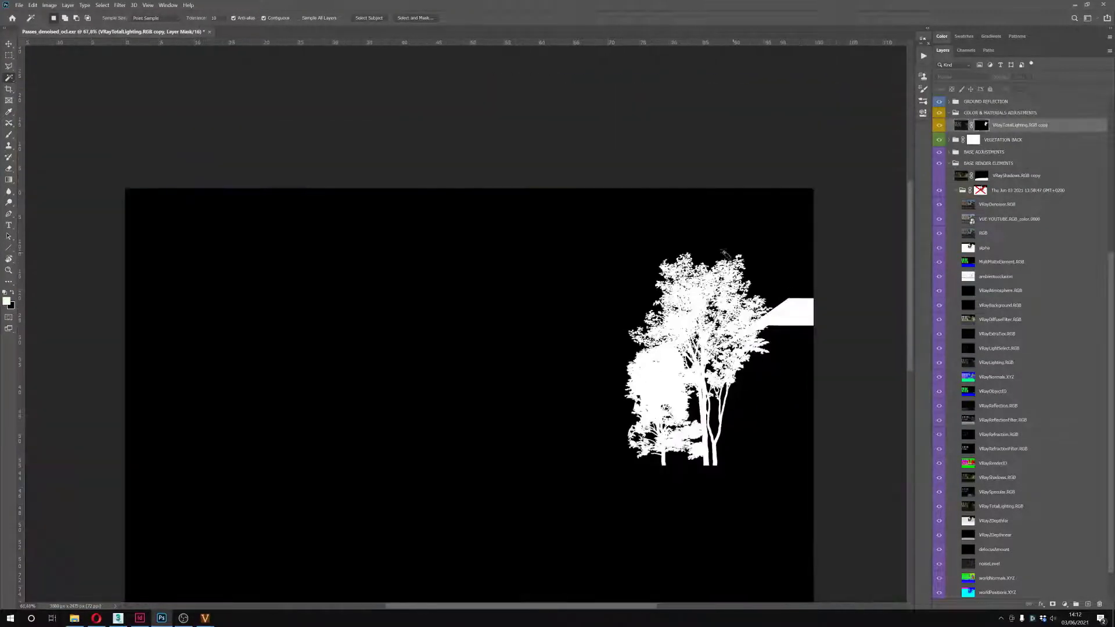
{"action": "left_click", "coordinate": [961, 126]}
{"action": "scroll", "coordinate": [701, 325], "scroll_direction": "up", "scroll_amount": 4}
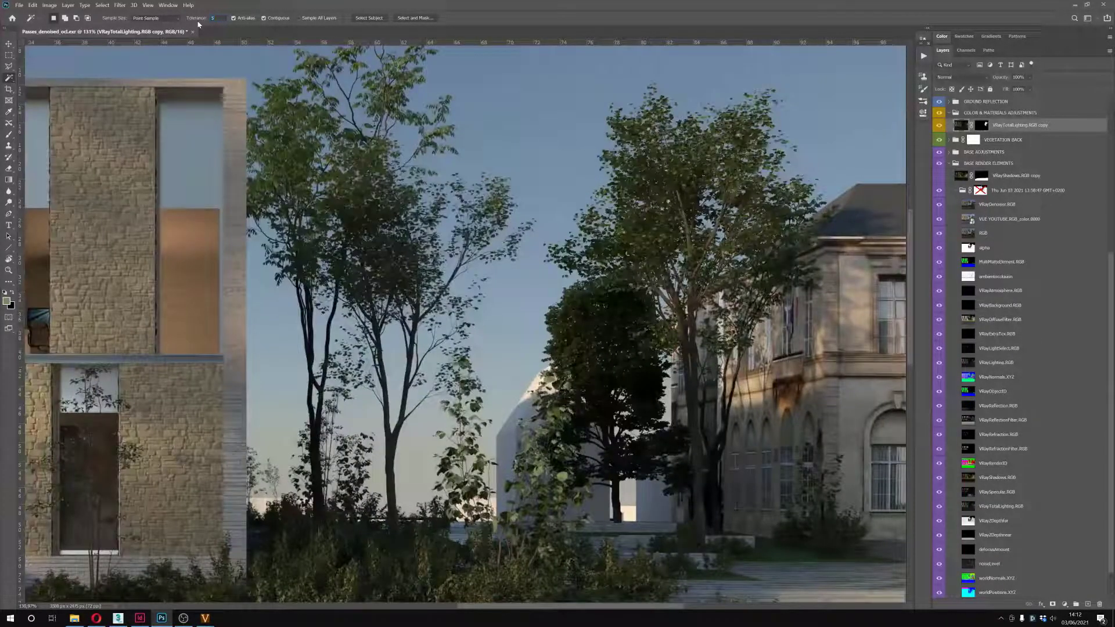
Reselect the trees by the old building in the VRayRenderID pass and fill the roof area outside them with black in the lighting copy's mask
{"action": "left_click", "coordinate": [981, 462]}
{"action": "left_click", "coordinate": [939, 463], "text": "alt"}
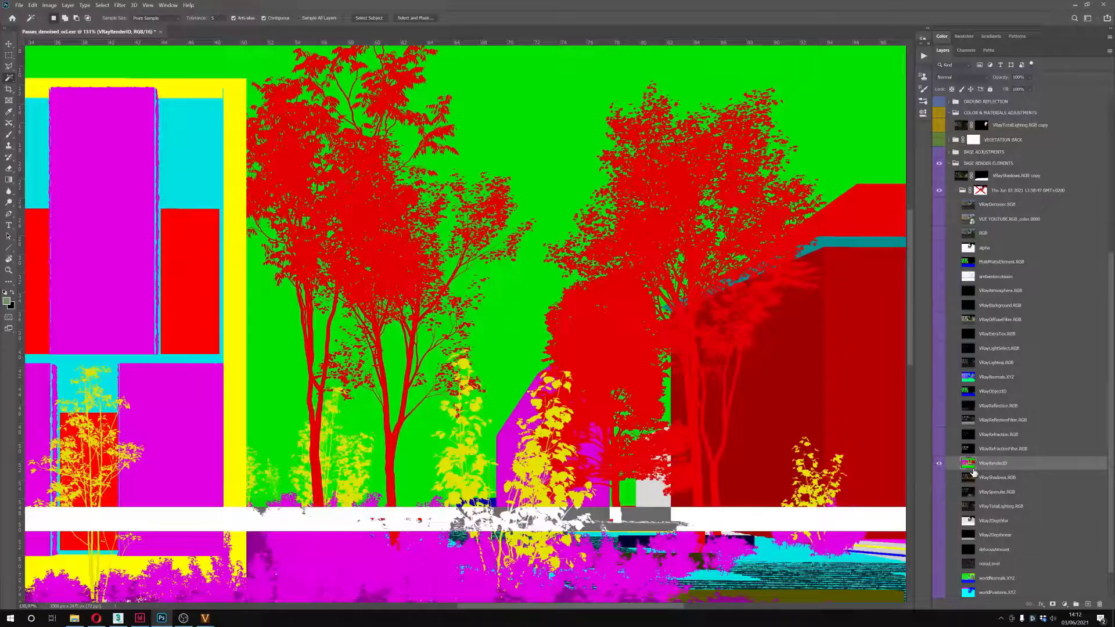
{"action": "left_click", "coordinate": [675, 212]}
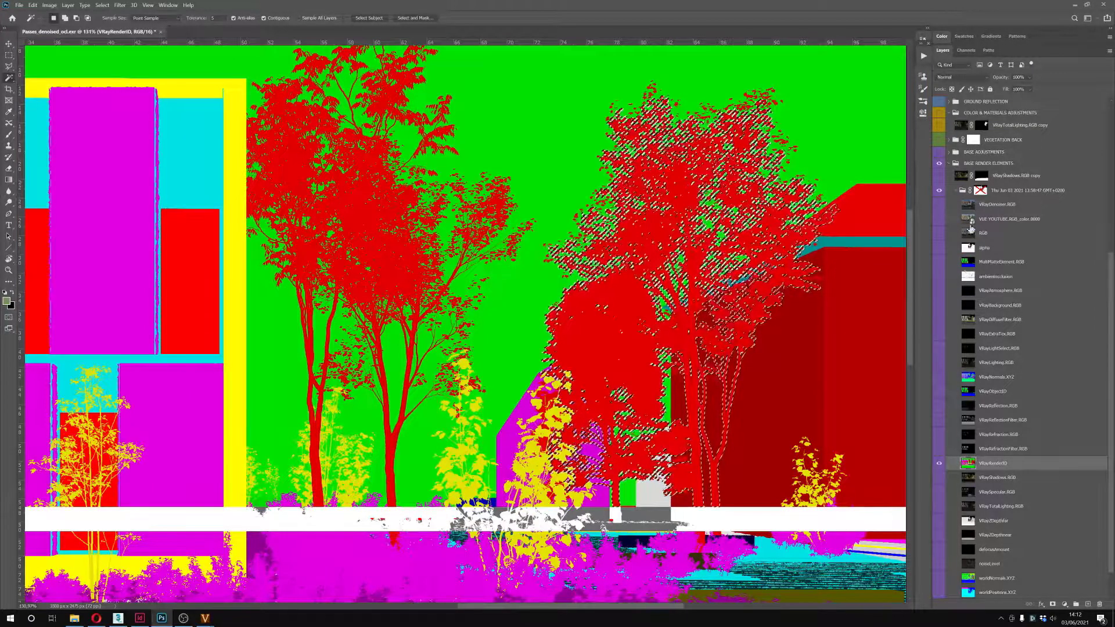
{"action": "left_click", "coordinate": [938, 463], "text": "alt"}
{"action": "left_click", "coordinate": [980, 127], "text": "alt"}
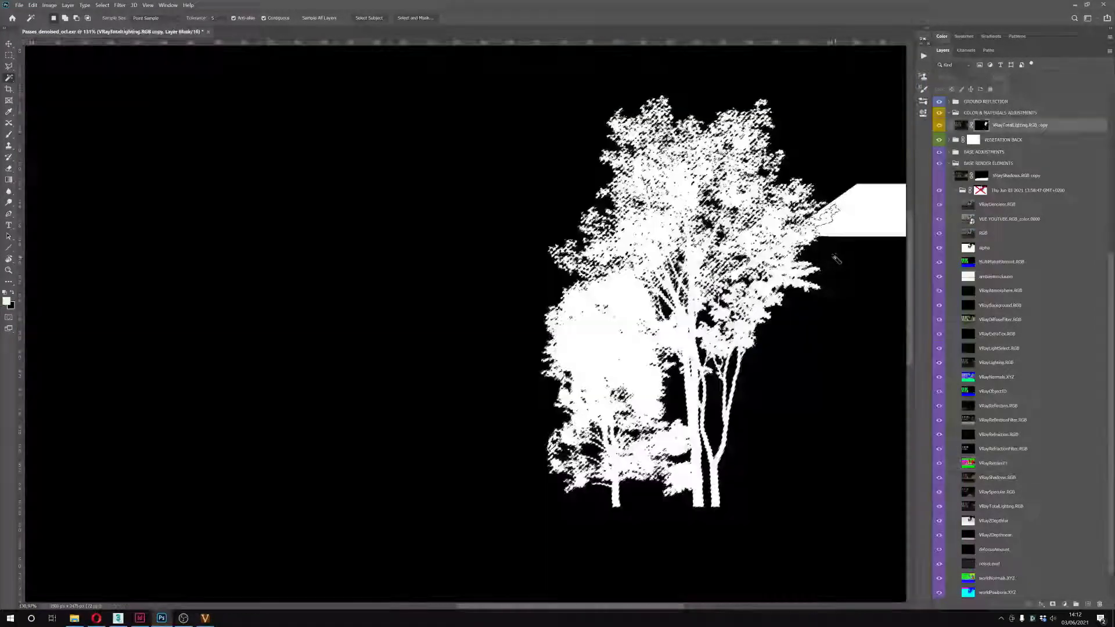
{"action": "key", "text": "x"}
{"action": "key", "text": "alt+BackSpace"}
{"action": "key", "text": "ctrl+d"}
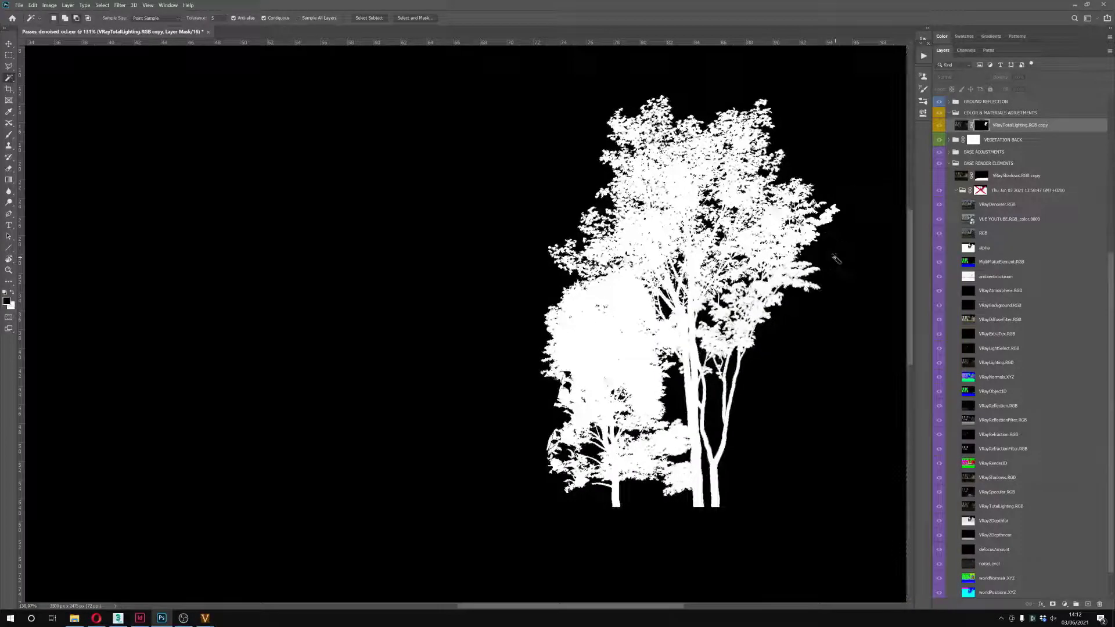
Return to the composite image and compare the trees with and without the masked lighting copy
{"action": "key", "text": "v"}
{"action": "left_click_drag", "start_coordinate": [763, 338], "coordinate": [686, 285]}
{"action": "left_click", "coordinate": [961, 125]}
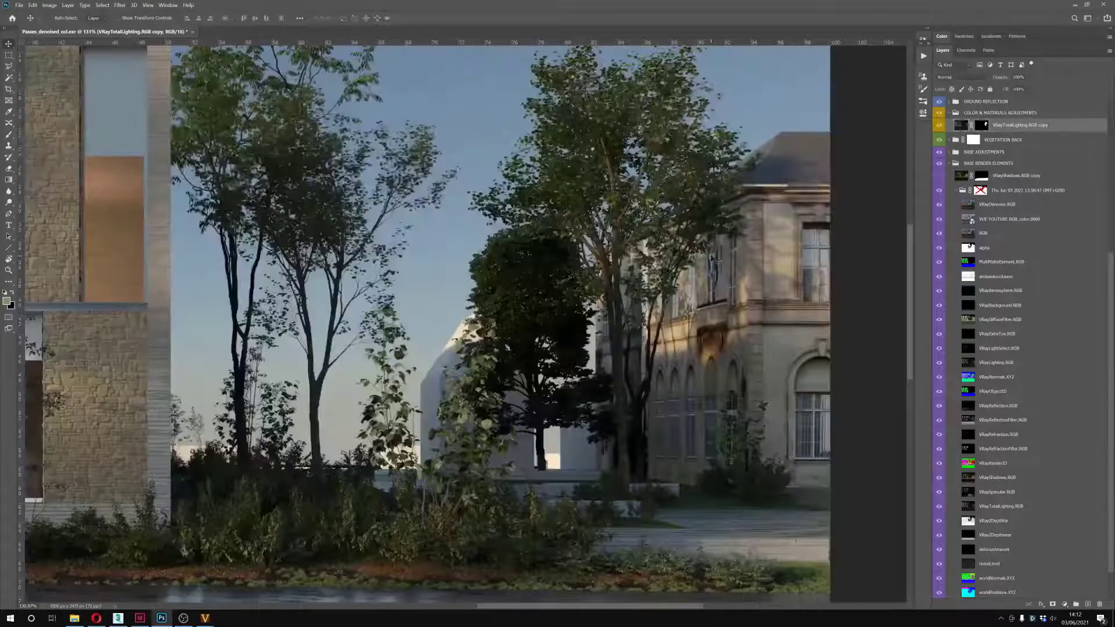
{"action": "scroll", "coordinate": [727, 201], "scroll_direction": "up", "scroll_amount": 2}
{"action": "left_click_drag", "start_coordinate": [727, 201], "coordinate": [699, 260]}
{"action": "left_click", "coordinate": [940, 125]}
{"action": "left_click", "coordinate": [939, 124]}
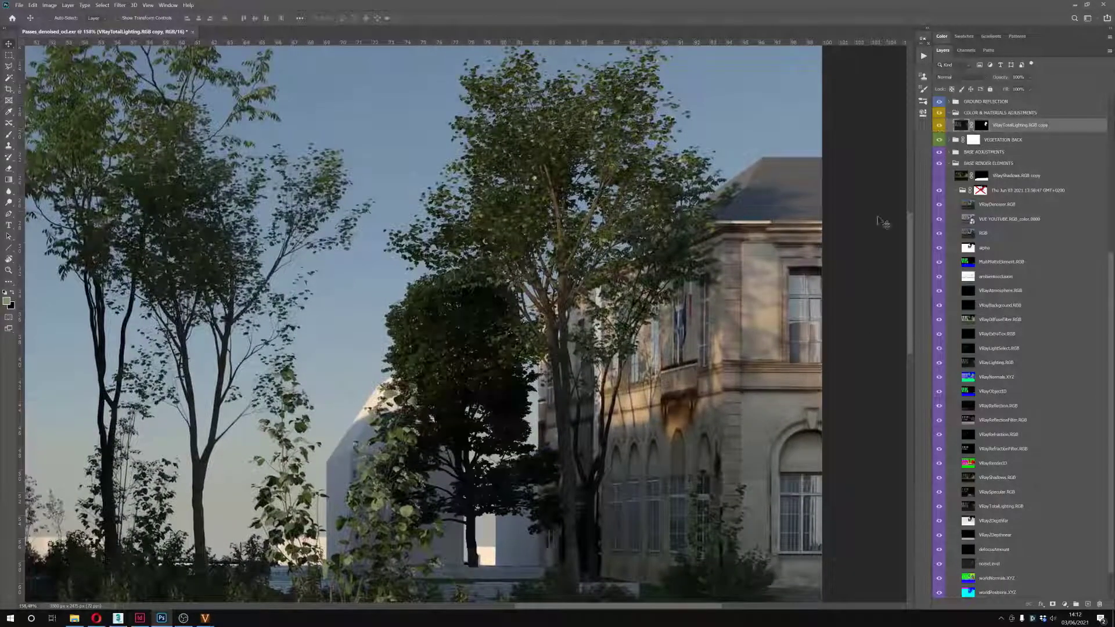
Set the lighting copy's blend mode to Color Dodge and check the trees with the layer hidden and shown
{"action": "left_click", "coordinate": [972, 77]}
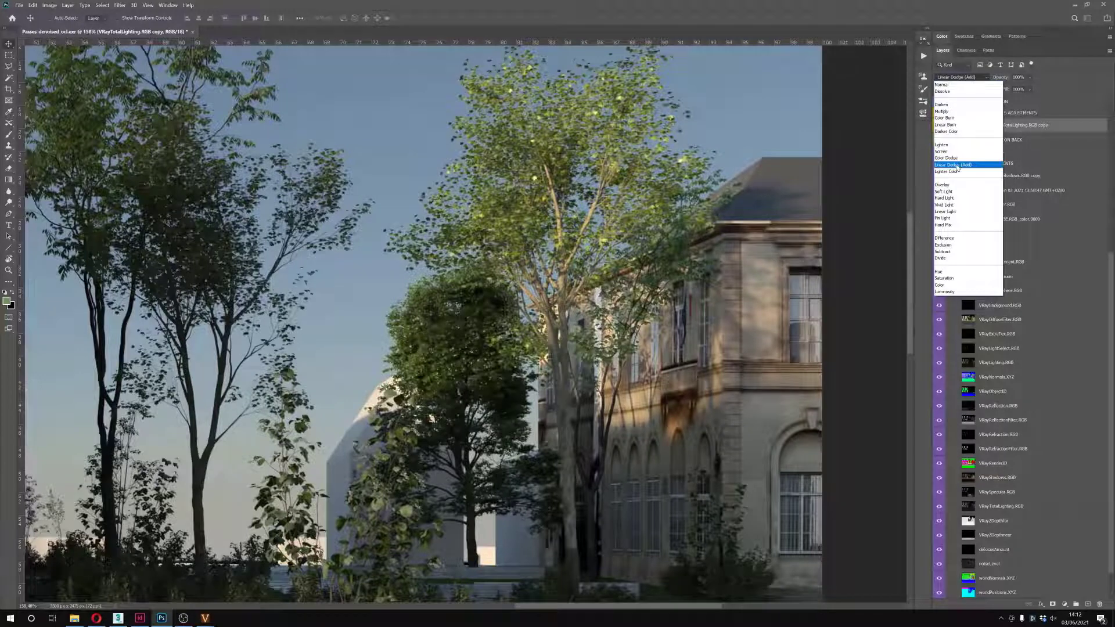
{"action": "left_click", "coordinate": [955, 158]}
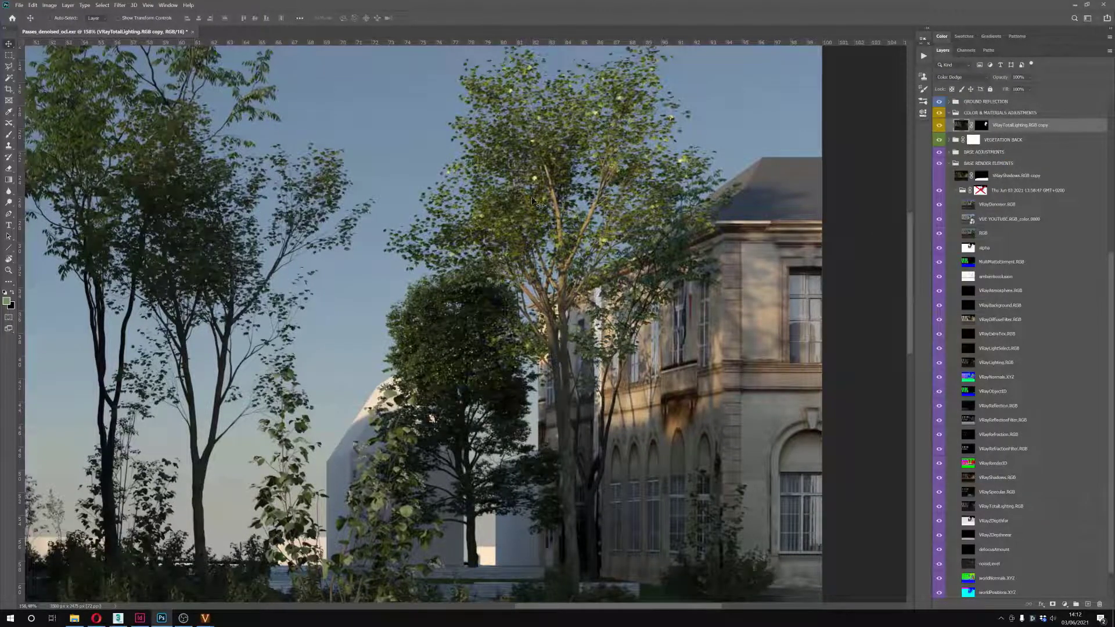
{"action": "scroll", "coordinate": [588, 198], "scroll_direction": "up", "scroll_amount": 2}
{"action": "scroll", "coordinate": [588, 197], "scroll_direction": "up", "scroll_amount": 2}
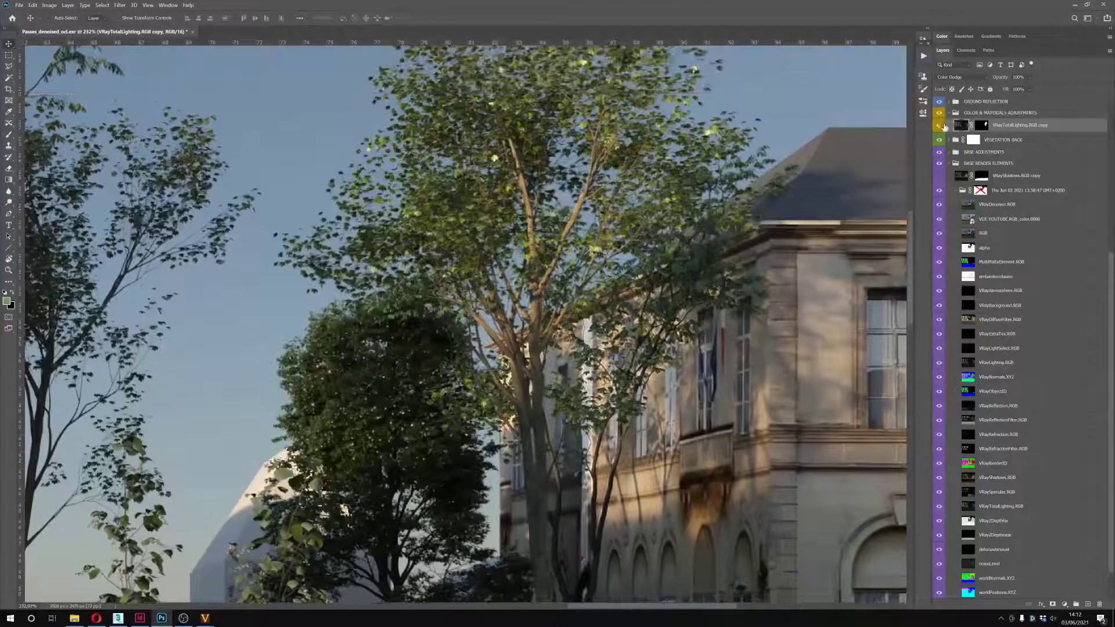
{"action": "left_click", "coordinate": [938, 125]}
{"action": "left_click", "coordinate": [940, 126]}
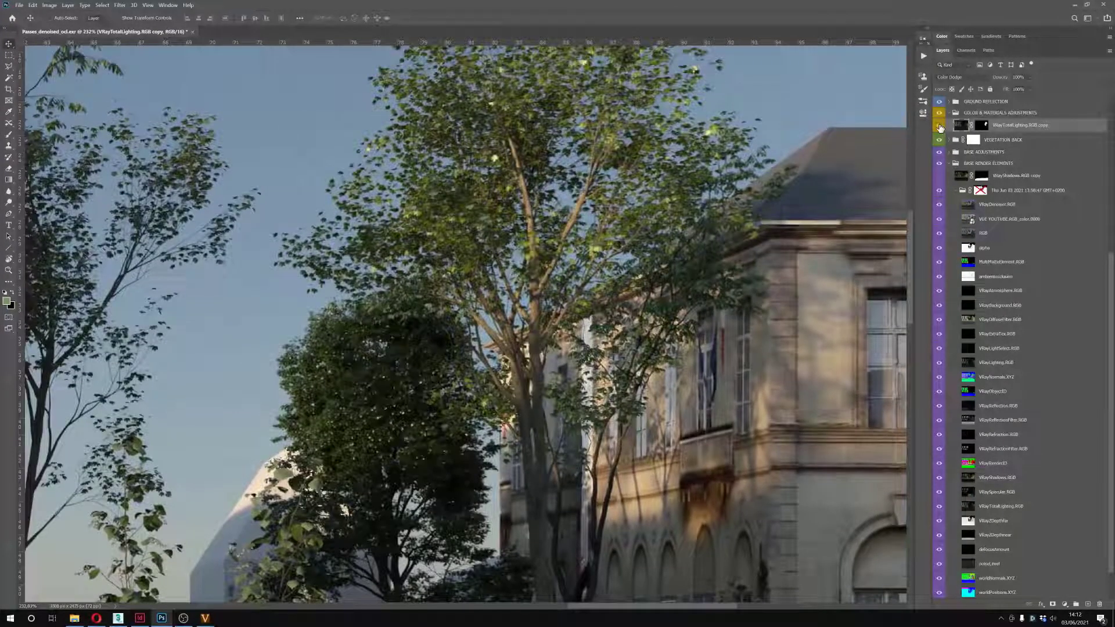
{"action": "scroll", "coordinate": [491, 248], "scroll_direction": "down", "scroll_amount": 10}
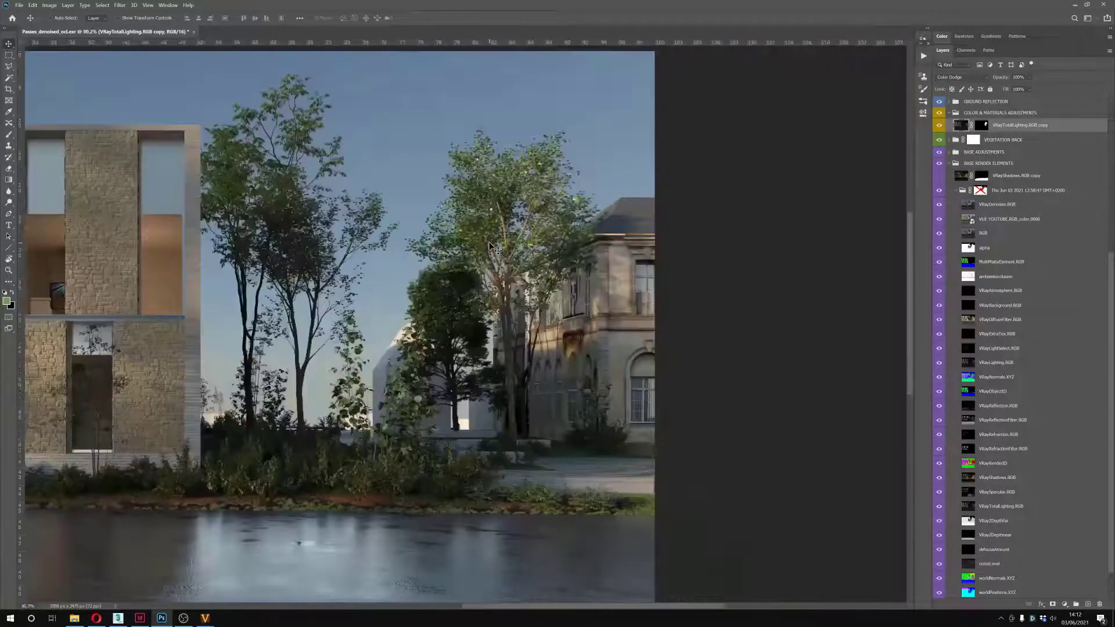
{"action": "scroll", "coordinate": [598, 234], "scroll_direction": "up", "scroll_amount": 6}
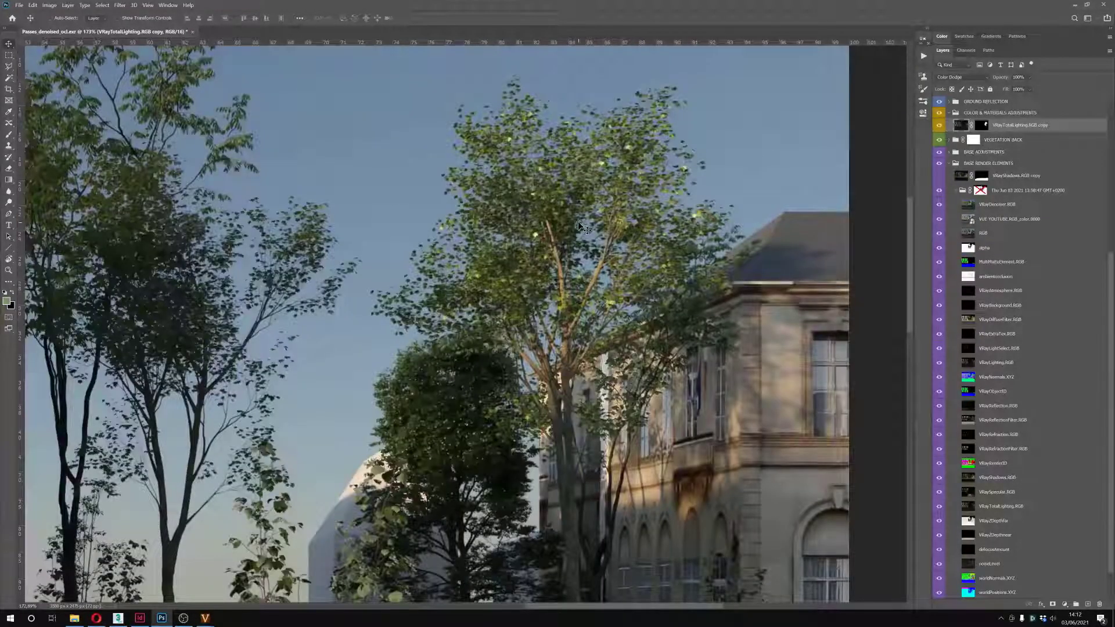
Reduce the lighting copy's opacity to about 61% and check the effect on the tree foliage
{"action": "left_click", "coordinate": [1029, 78]}
{"action": "left_click_drag", "start_coordinate": [1028, 90], "coordinate": [1020, 90]}
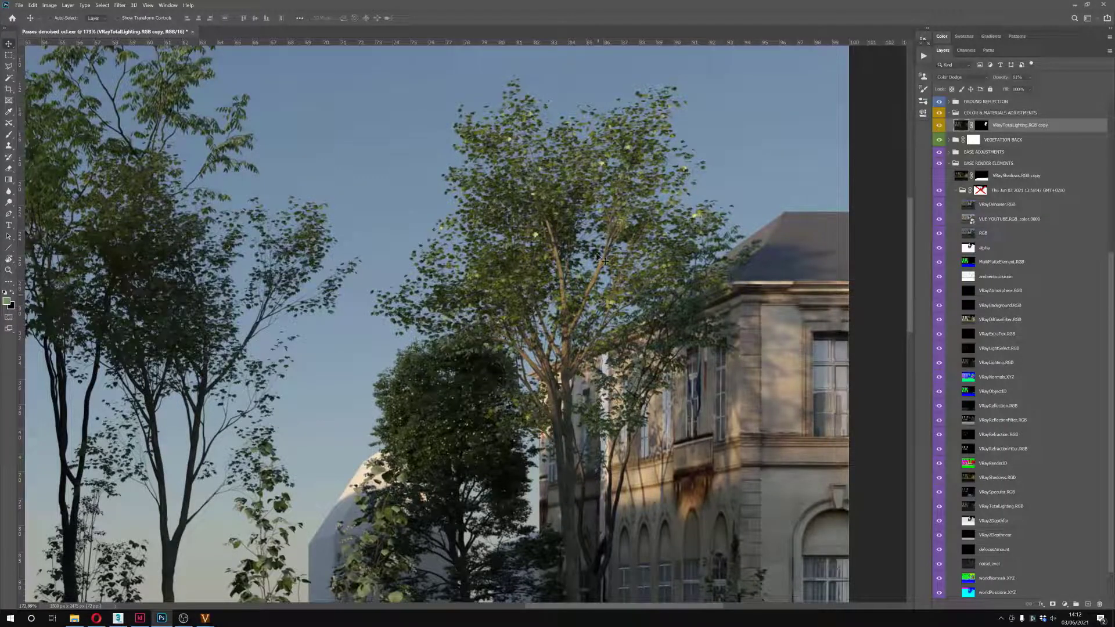
{"action": "scroll", "coordinate": [581, 279], "scroll_direction": "up", "scroll_amount": 3}
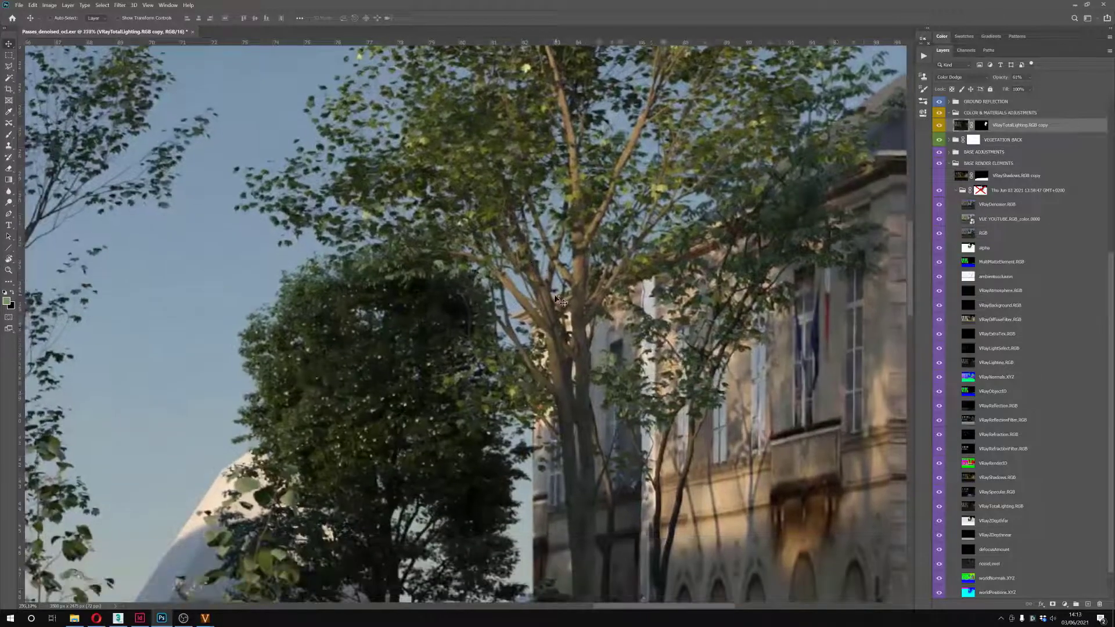
{"action": "scroll", "coordinate": [559, 301], "scroll_direction": "down", "scroll_amount": 4}
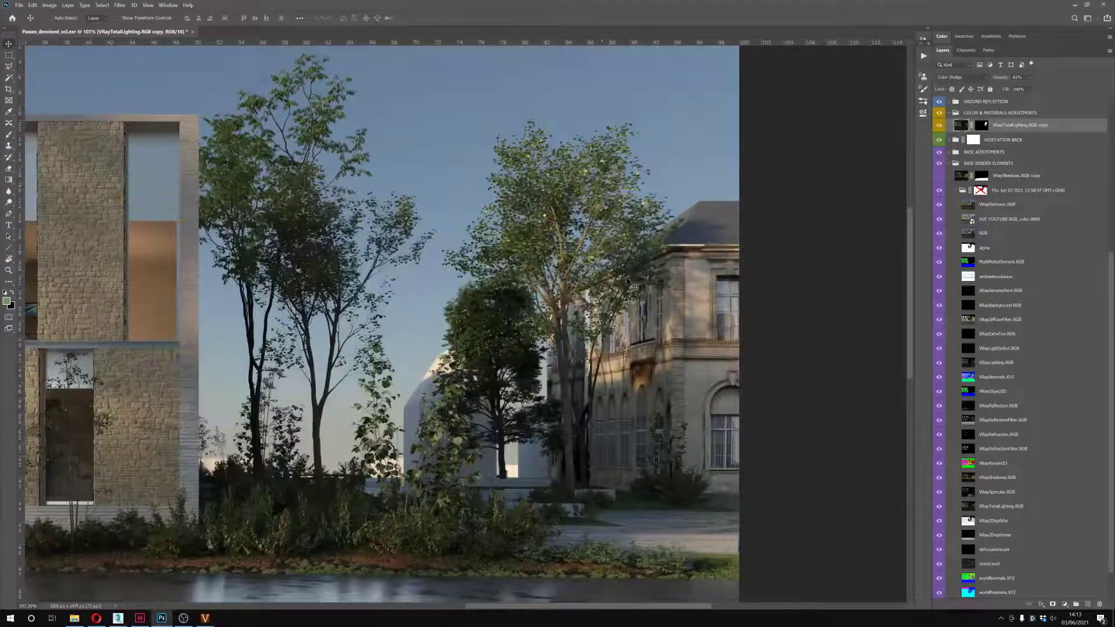
Select the shrubs along the riverbank by their color in the isolated VRayRenderID pass, and restore the other layers' visibility
{"action": "scroll", "coordinate": [606, 247], "scroll_direction": "up", "scroll_amount": 4}
{"action": "left_click_drag", "start_coordinate": [383, 569], "coordinate": [511, 317]}
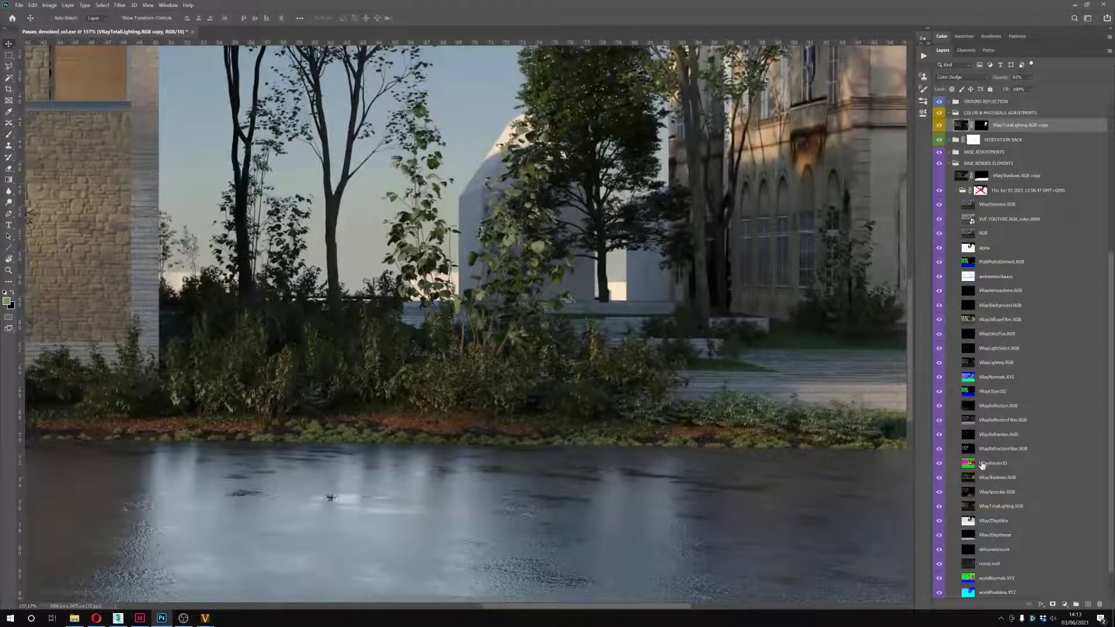
{"action": "left_click", "coordinate": [983, 464]}
{"action": "key", "text": "w"}
{"action": "left_click", "coordinate": [487, 372]}
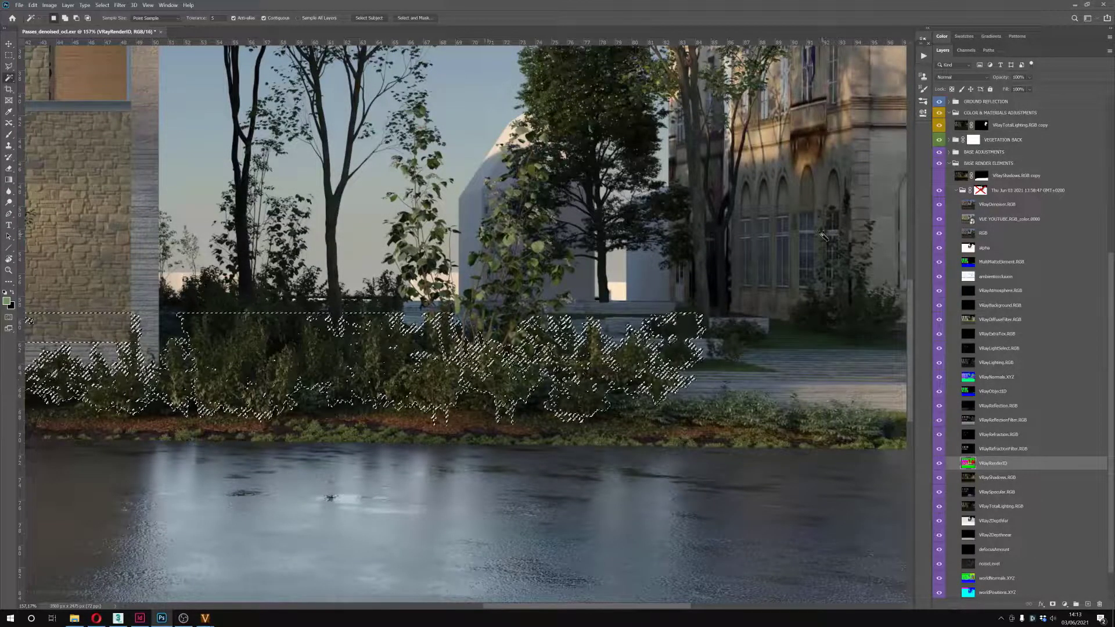
{"action": "key", "text": "ctrl+d"}
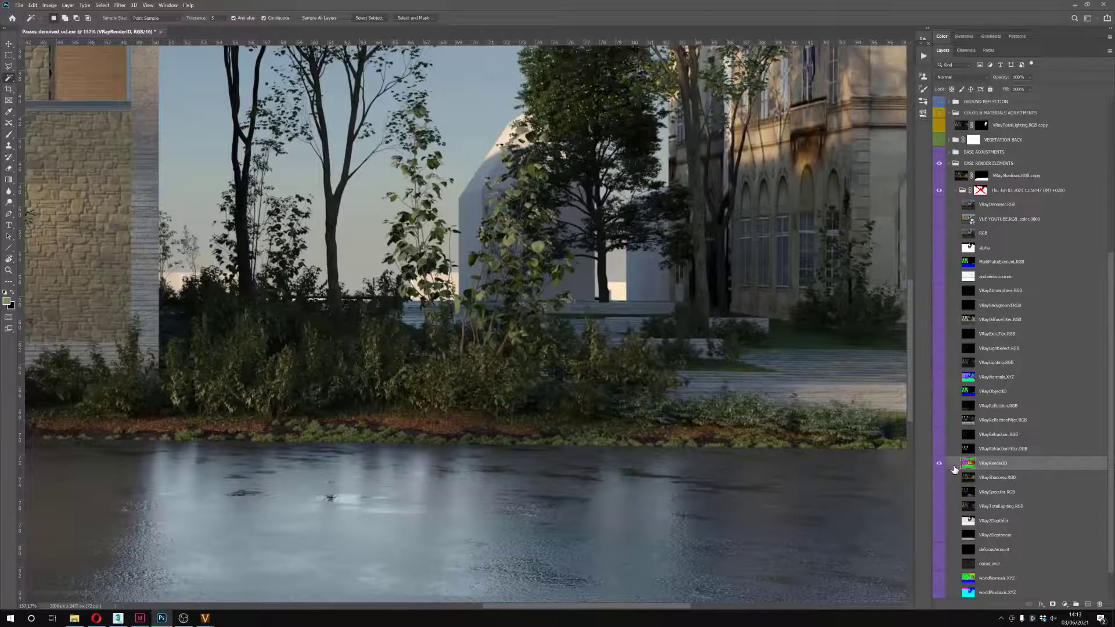
{"action": "key", "text": "ctrl+0"}
{"action": "left_click", "coordinate": [542, 394]}
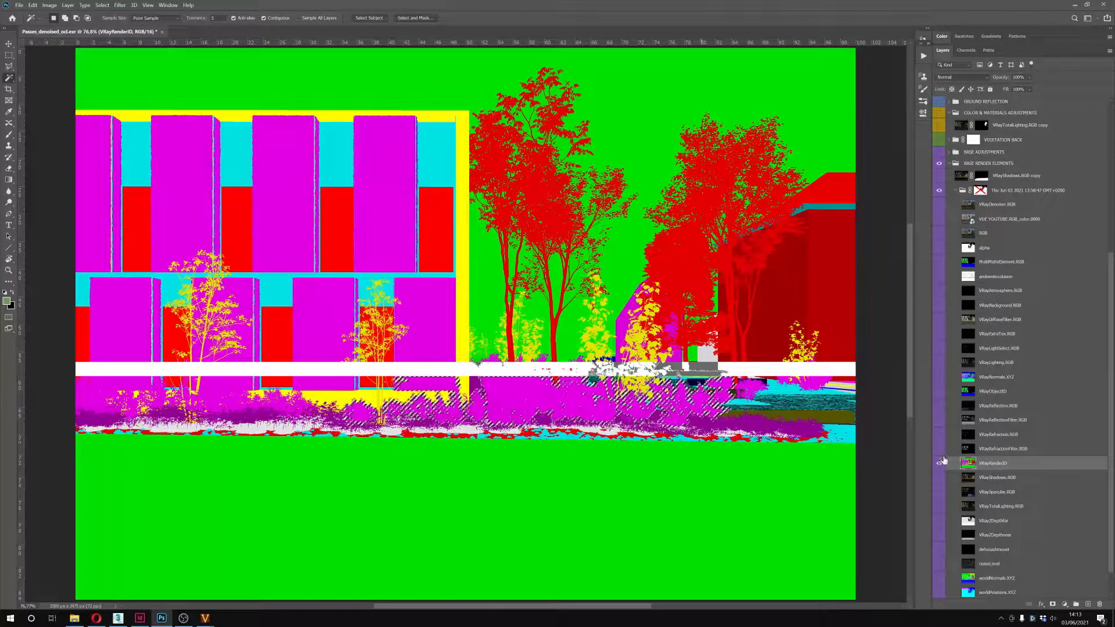
{"action": "left_click", "coordinate": [938, 462], "text": "alt"}
{"action": "scroll", "coordinate": [651, 406], "scroll_direction": "up", "scroll_amount": 4}
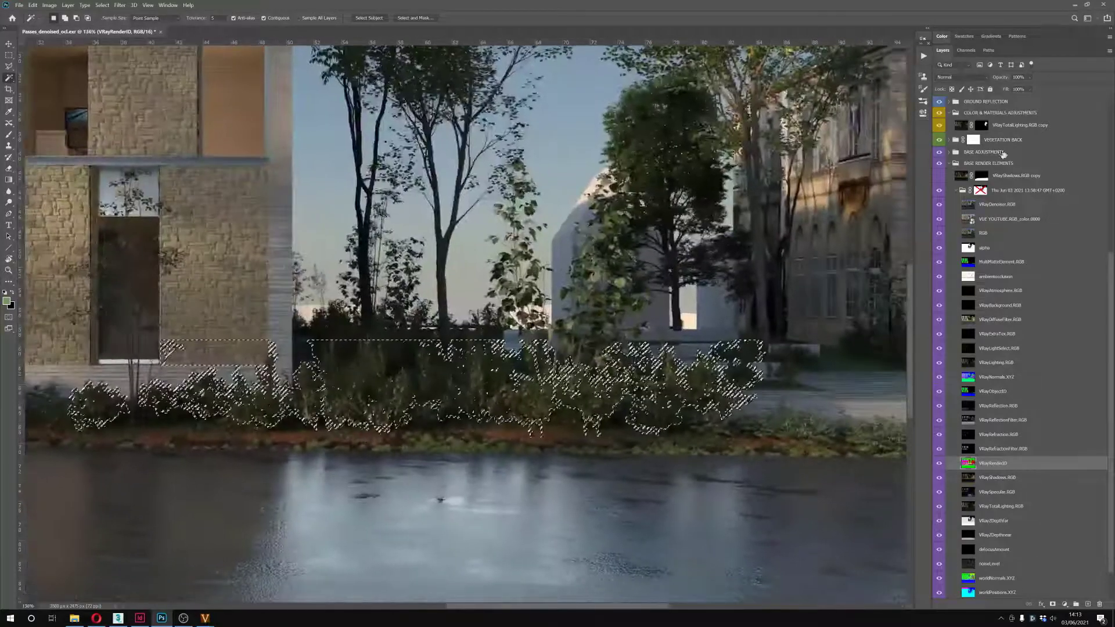
Fill the shrub selection with white in the lighting copy's mask, deselect, and return to the composite image
{"action": "left_click", "coordinate": [981, 125], "text": "alt"}
{"action": "key", "text": "x"}
{"action": "key", "text": "alt+BackSpace"}
{"action": "key", "text": "ctrl+d"}
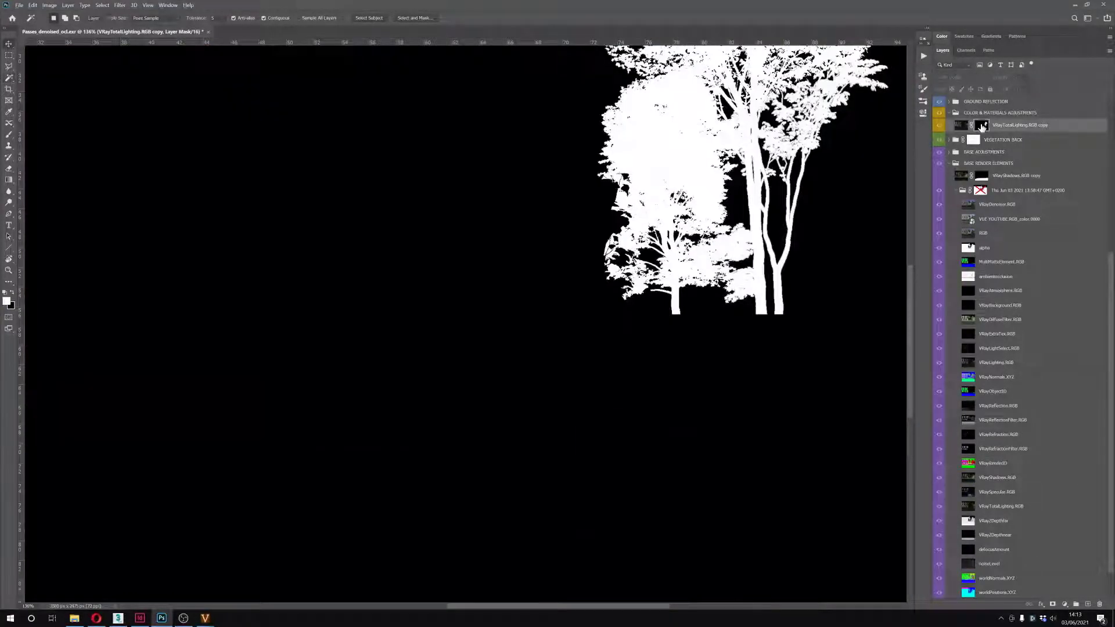
{"action": "left_click", "coordinate": [966, 126]}
{"action": "key", "text": "v"}
{"action": "scroll", "coordinate": [709, 305], "scroll_direction": "up", "scroll_amount": 3}
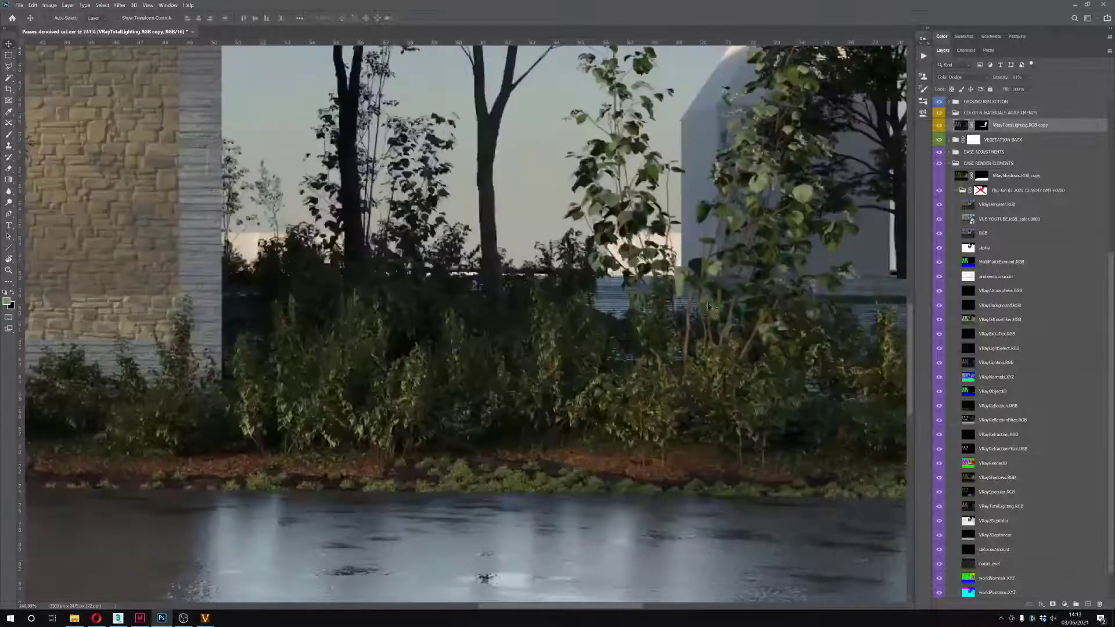
Compare the shrubs with and without the lighting copy, and raise its opacity to 100% while keeping Color Dodge as blend mode
{"action": "left_click", "coordinate": [938, 126]}
{"action": "left_click", "coordinate": [939, 126]}
{"action": "left_click", "coordinate": [939, 126]}
{"action": "left_click", "coordinate": [938, 126]}
{"action": "left_click", "coordinate": [1031, 78]}
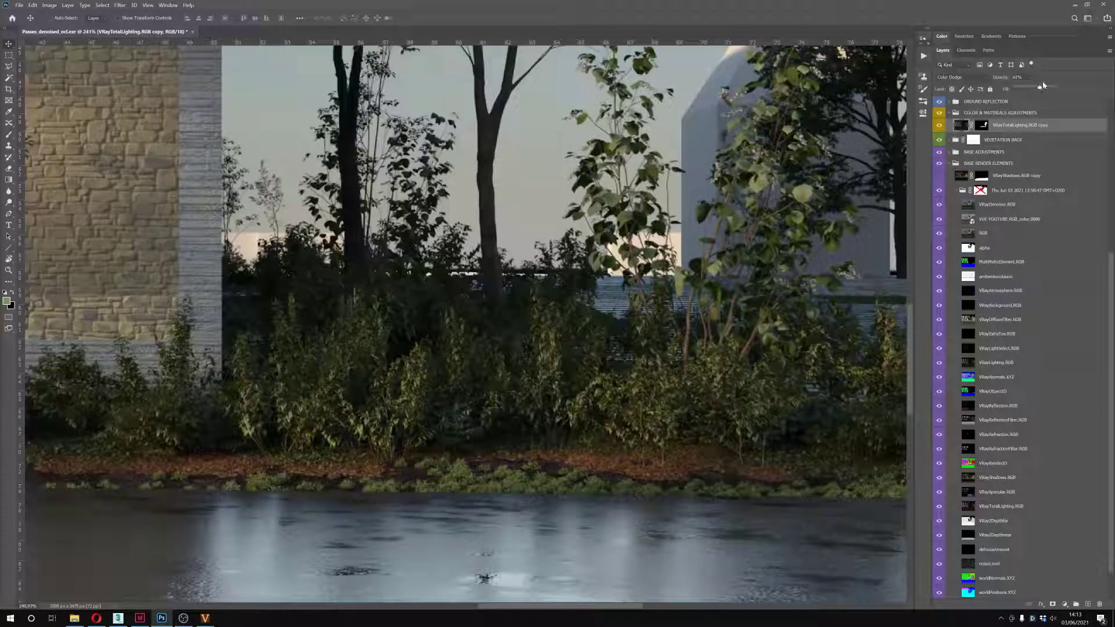
{"action": "left_click", "coordinate": [963, 125]}
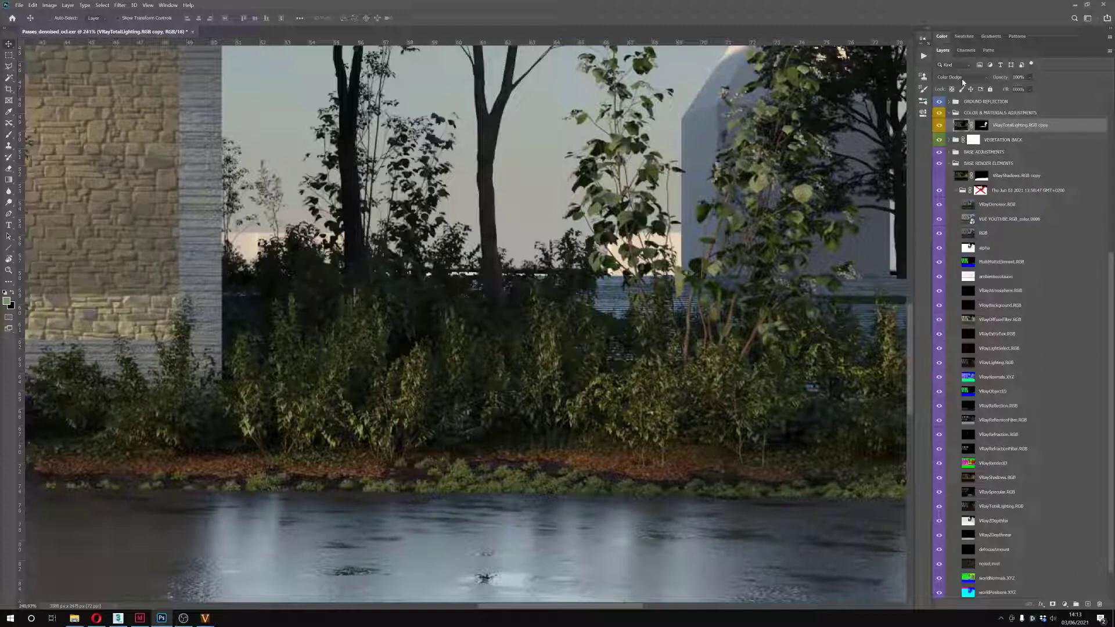
{"action": "left_click", "coordinate": [966, 78]}
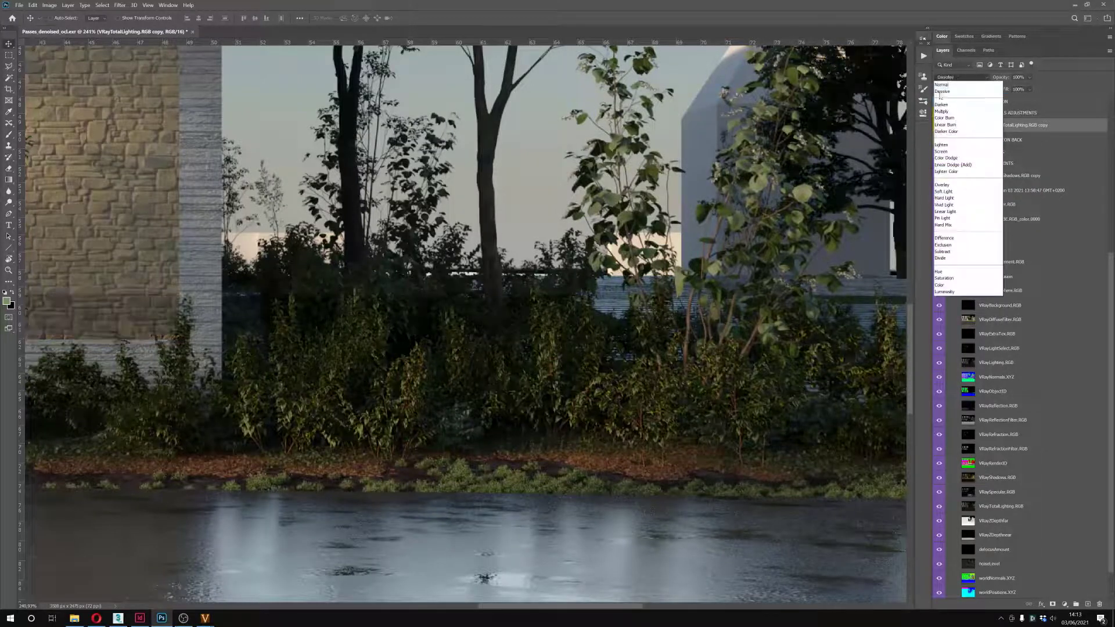
{"action": "left_click", "coordinate": [961, 76]}
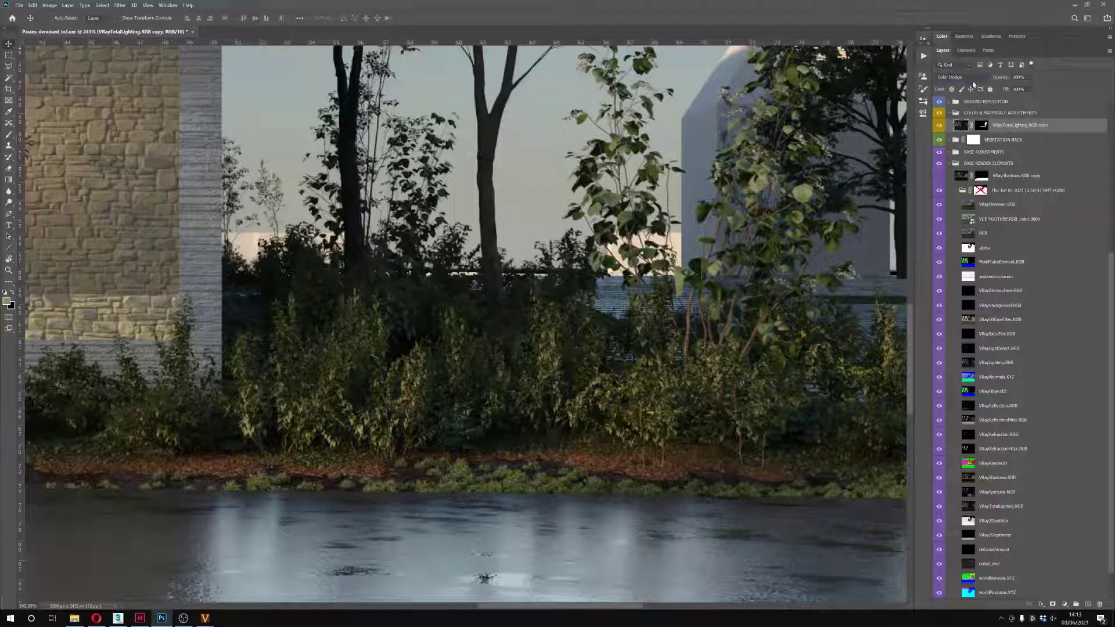
Stack two duplicates of the lighting copy to try a stronger effect, deleting the second duplicate and hiding the first
{"action": "key", "text": "ctrl+j"}
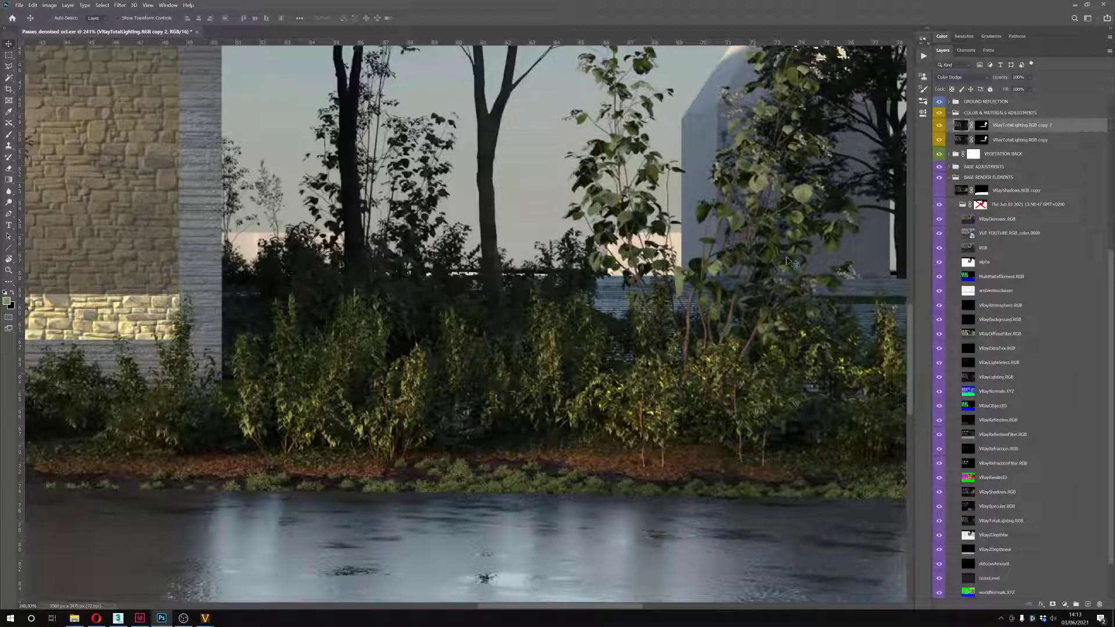
{"action": "key", "text": "ctrl+j"}
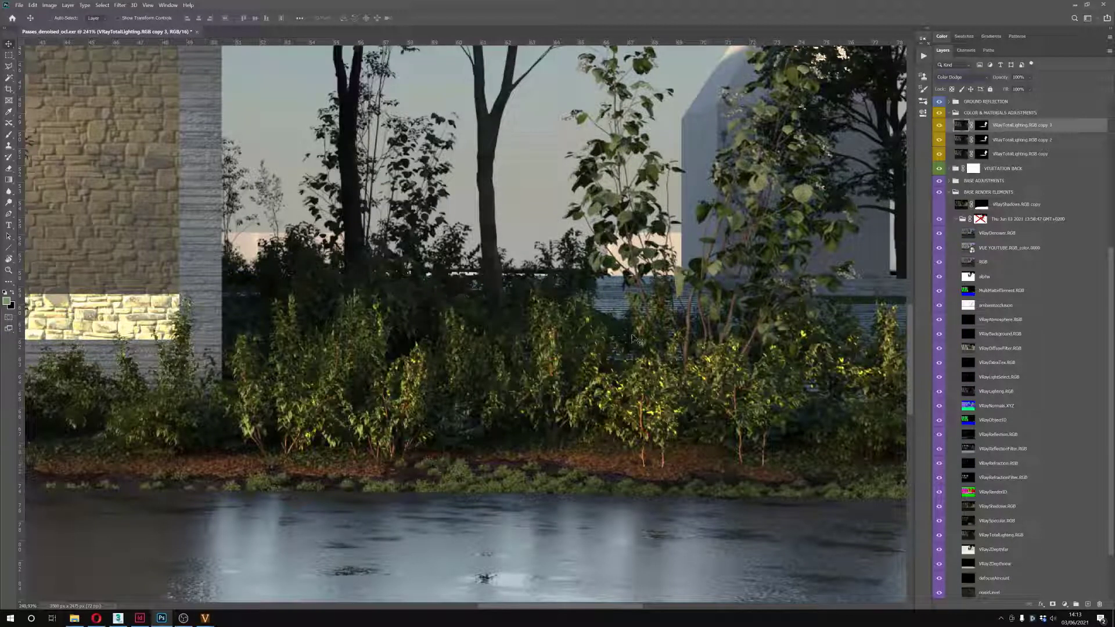
{"action": "key", "text": "Delete"}
{"action": "left_click", "coordinate": [939, 126]}
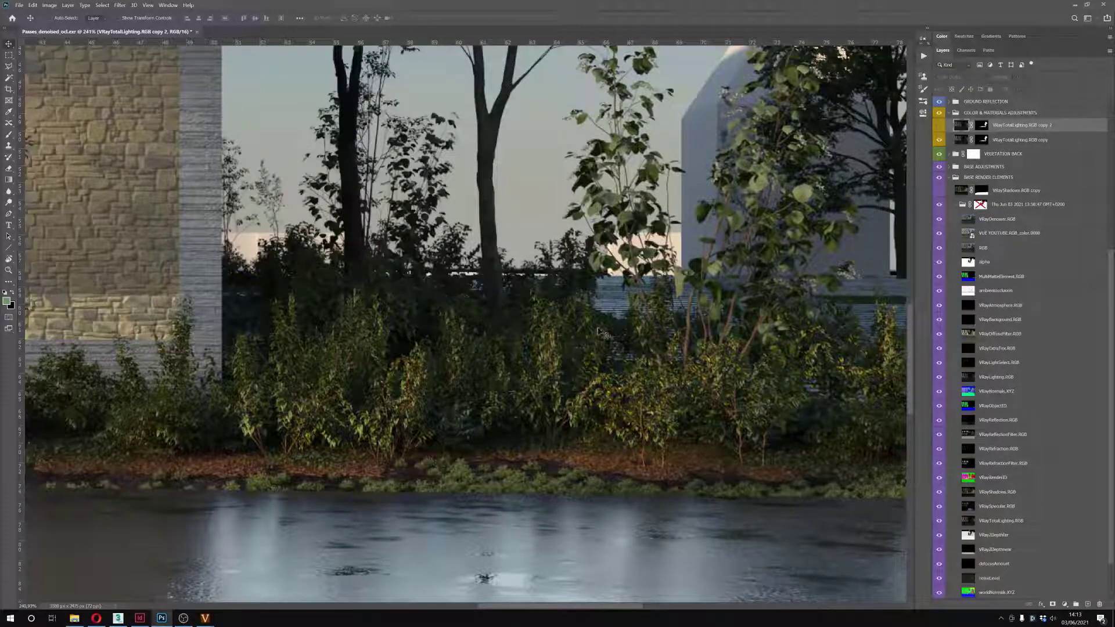
Show the second lighting copy, lower its opacity to about 38%, and compare the shrubs with and without both lighting copies
{"action": "left_click", "coordinate": [939, 125]}
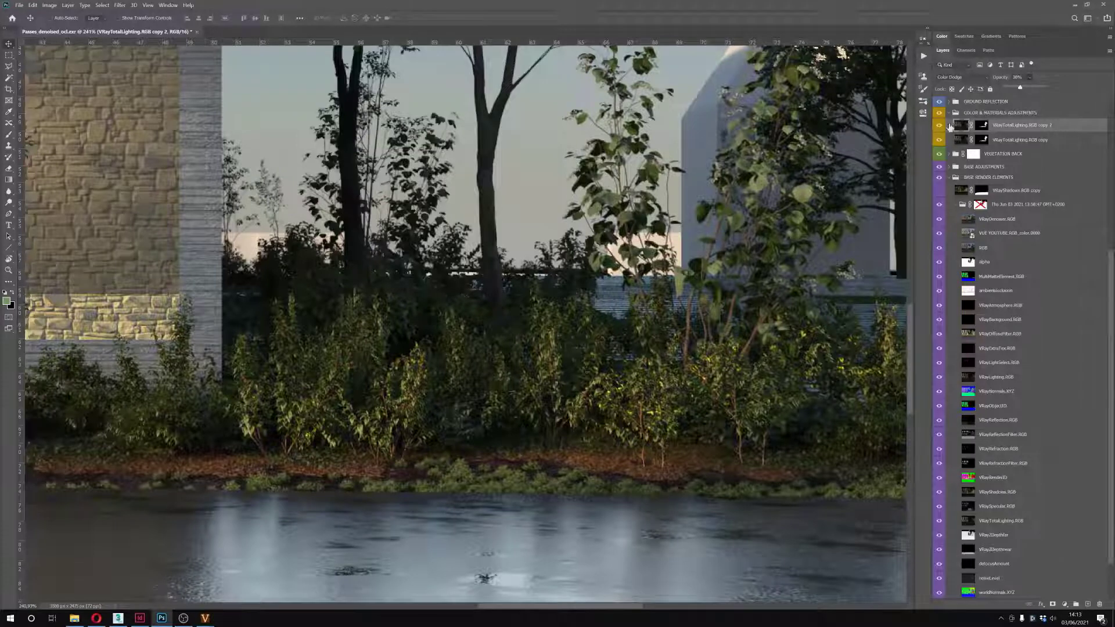
{"action": "scroll", "coordinate": [566, 366], "scroll_direction": "down", "scroll_amount": 1}
{"action": "left_click_drag", "start_coordinate": [940, 125], "coordinate": [940, 140]}
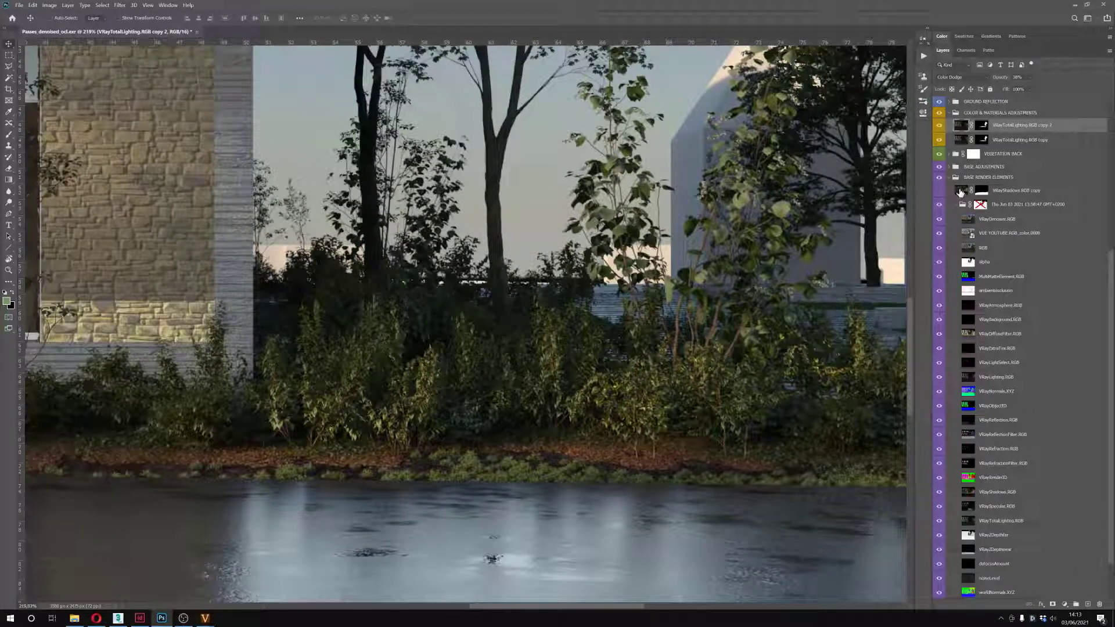
Move the VRaySpecular.RGB copy from LIGHTS LVLS + BURN DODGE 1 to the top of the COLOR & MATERIALS ADJUSTMENTS group
{"action": "left_click", "coordinate": [960, 192]}
{"action": "scroll", "coordinate": [982, 149], "scroll_direction": "up", "scroll_amount": 2}
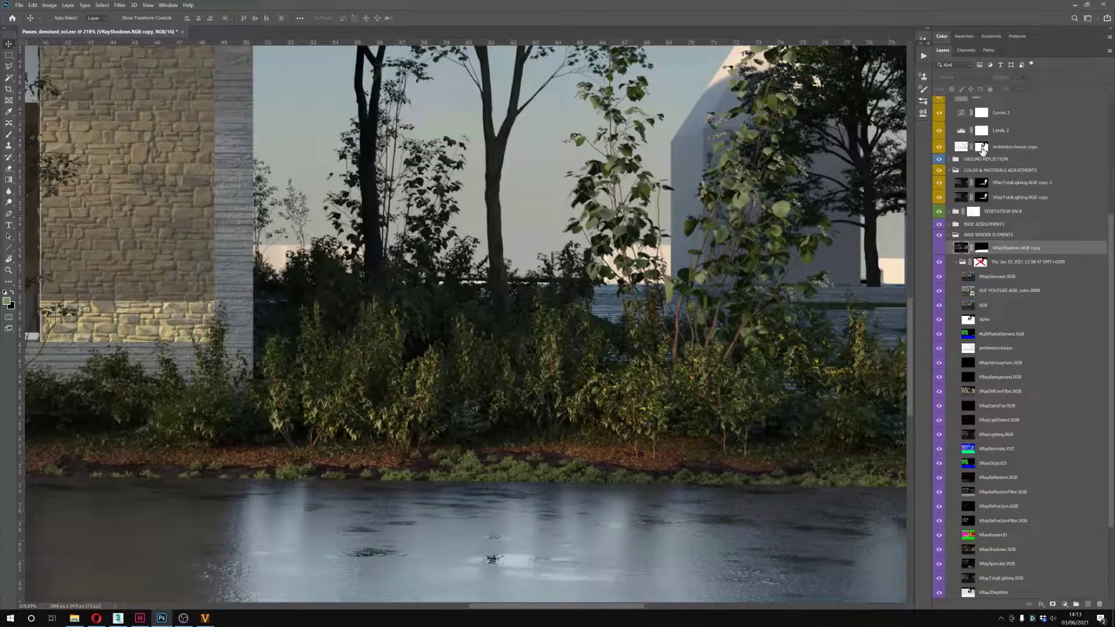
{"action": "scroll", "coordinate": [982, 150], "scroll_direction": "up", "scroll_amount": 2}
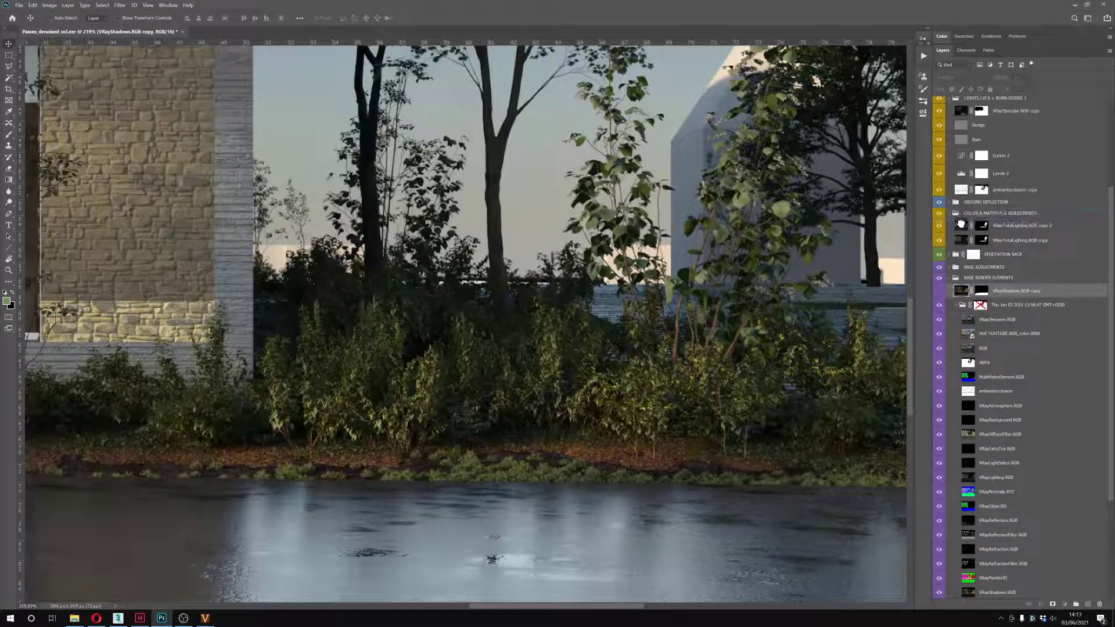
{"action": "left_click_drag", "start_coordinate": [960, 225], "coordinate": [944, 216]}
Compare the shrubs and water closely with and without the COLOR & MATERIALS ADJUSTMENTS group
{"action": "left_click", "coordinate": [938, 198]}
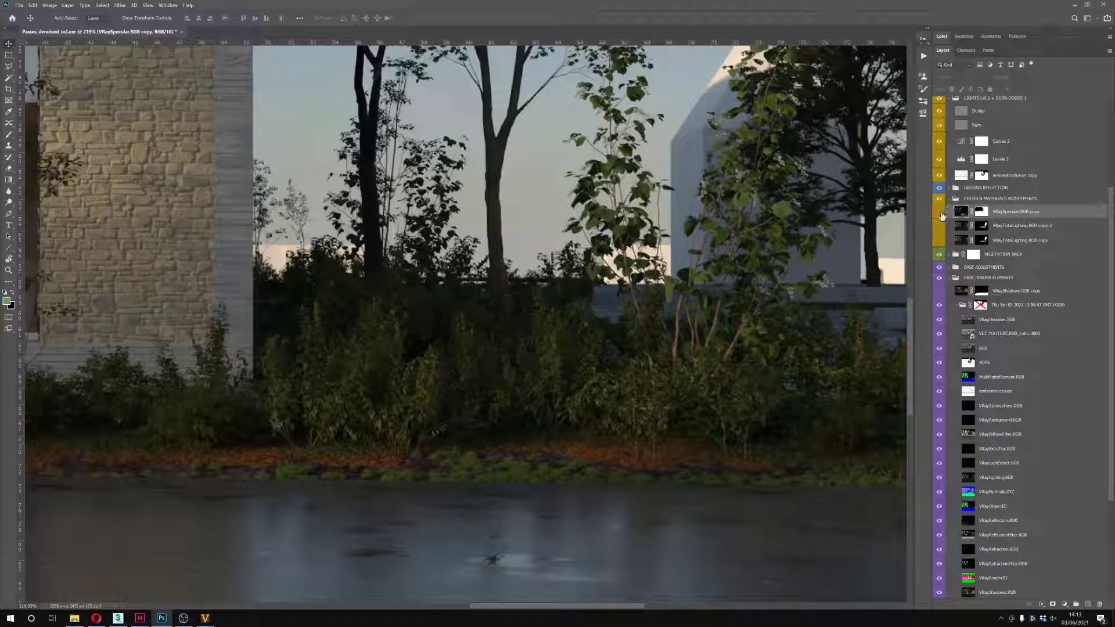
{"action": "left_click", "coordinate": [941, 198]}
{"action": "left_click", "coordinate": [946, 199]}
{"action": "left_click", "coordinate": [940, 199]}
{"action": "left_click", "coordinate": [940, 201]}
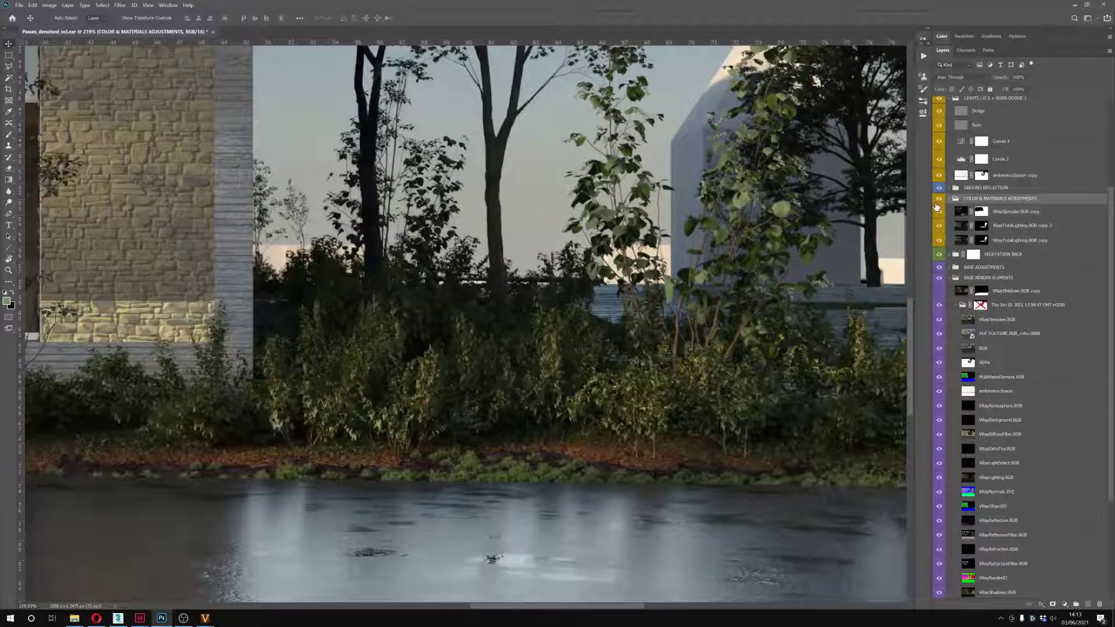
{"action": "left_click", "coordinate": [941, 201]}
{"action": "left_click", "coordinate": [941, 201]}
{"action": "scroll", "coordinate": [424, 367], "scroll_direction": "down", "scroll_amount": 7}
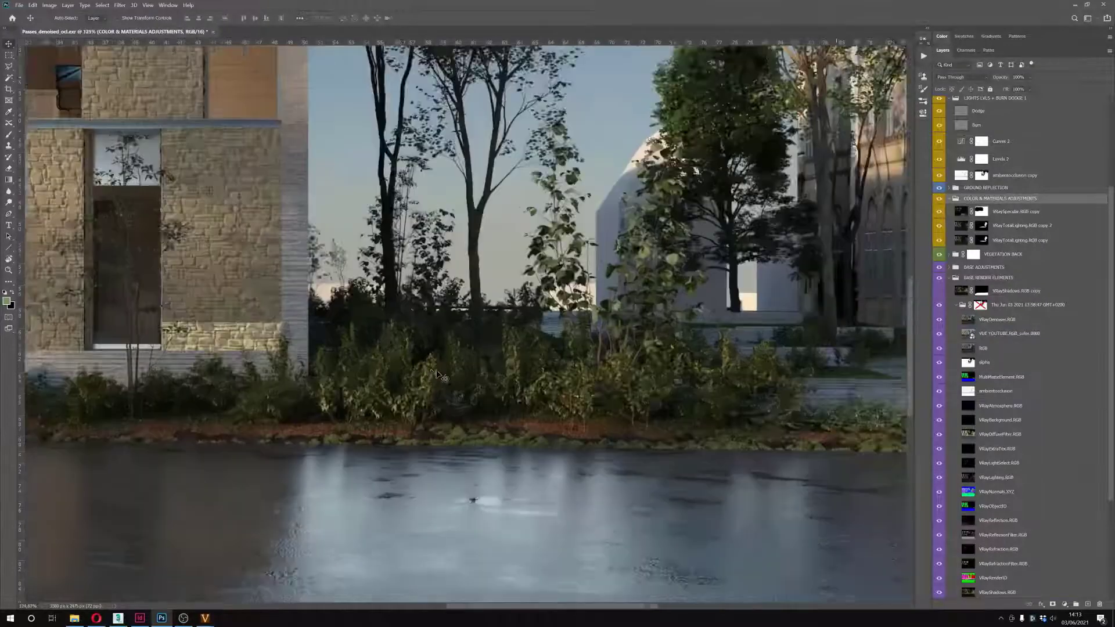
{"action": "scroll", "coordinate": [488, 347], "scroll_direction": "up", "scroll_amount": 5}
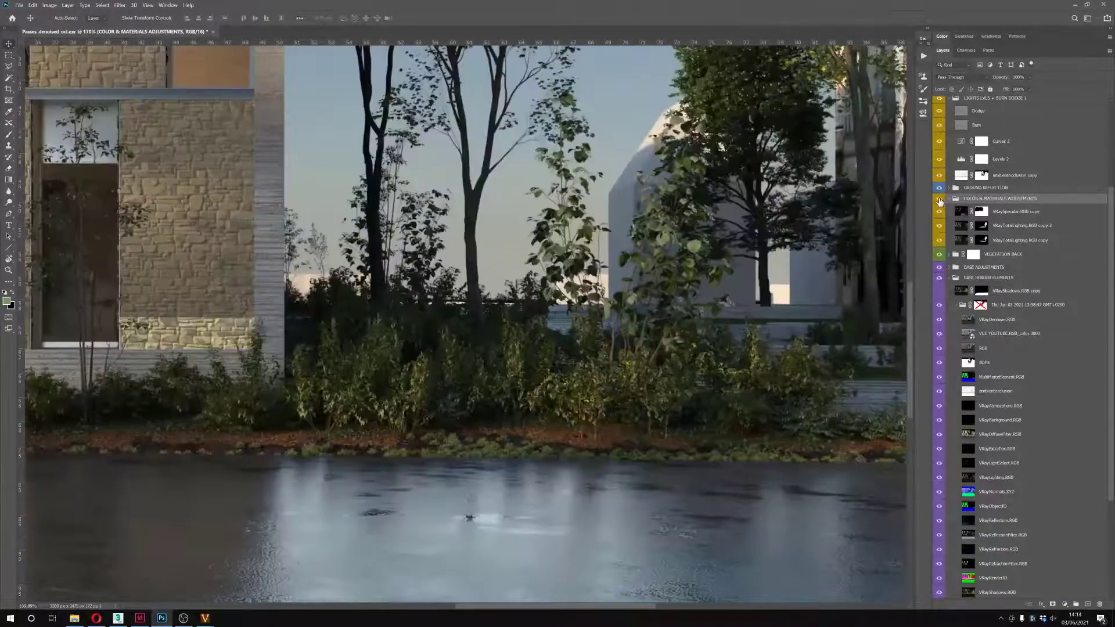
{"action": "left_click", "coordinate": [940, 201]}
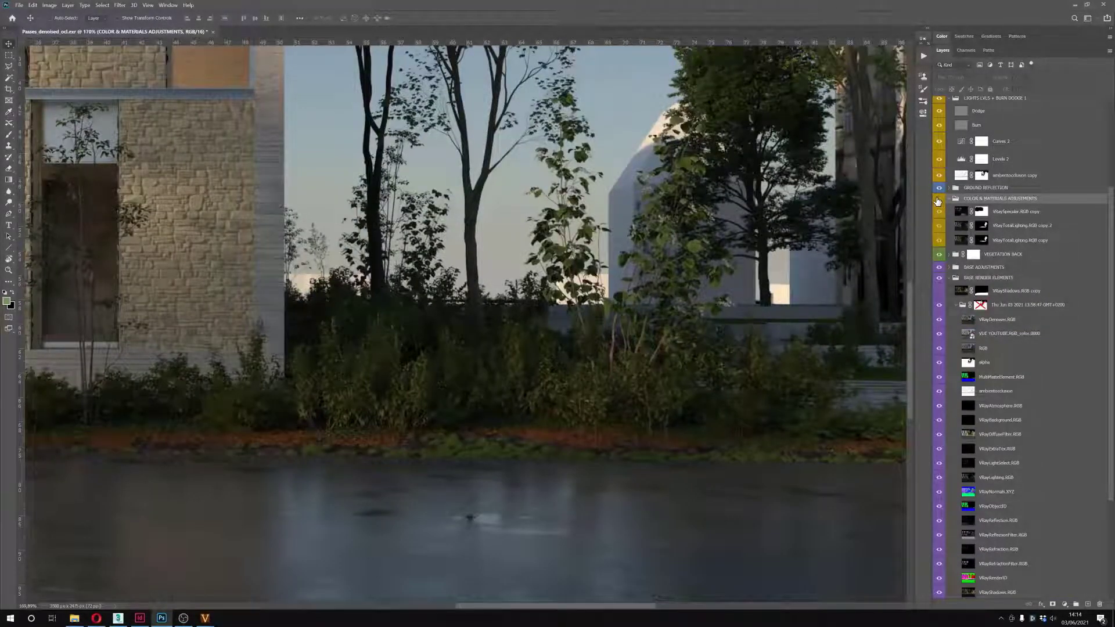
{"action": "left_click", "coordinate": [938, 199]}
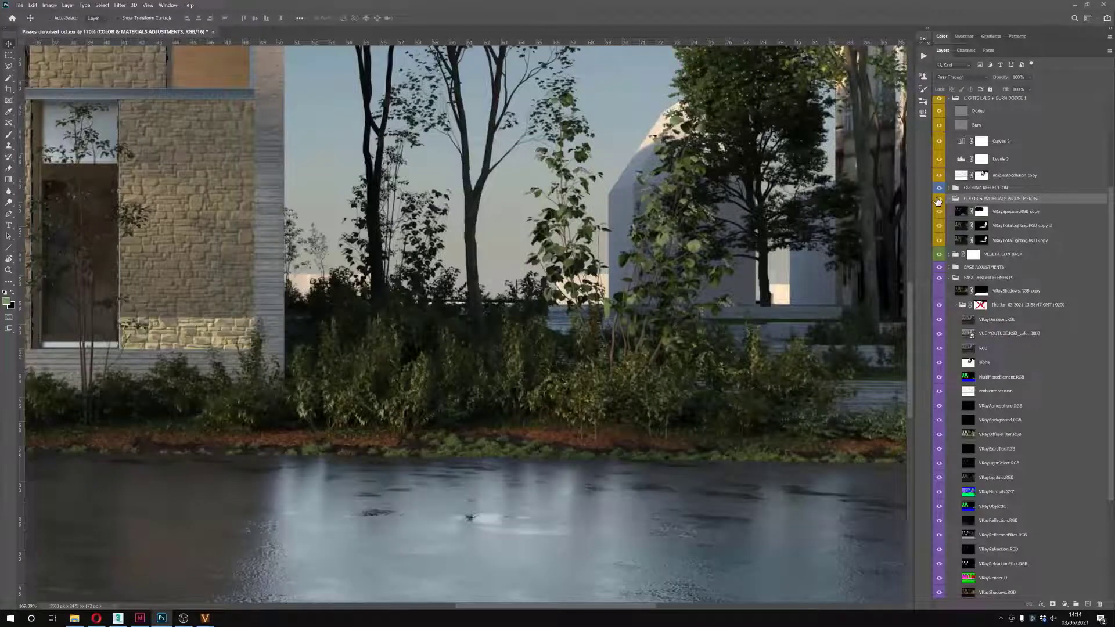
{"action": "left_click", "coordinate": [938, 200]}
{"action": "left_click", "coordinate": [938, 200]}
Check the effect of the COLOR & MATERIALS ADJUSTMENTS group on the wider composition, then inspect the background trees
{"action": "scroll", "coordinate": [473, 401], "scroll_direction": "down", "scroll_amount": 5}
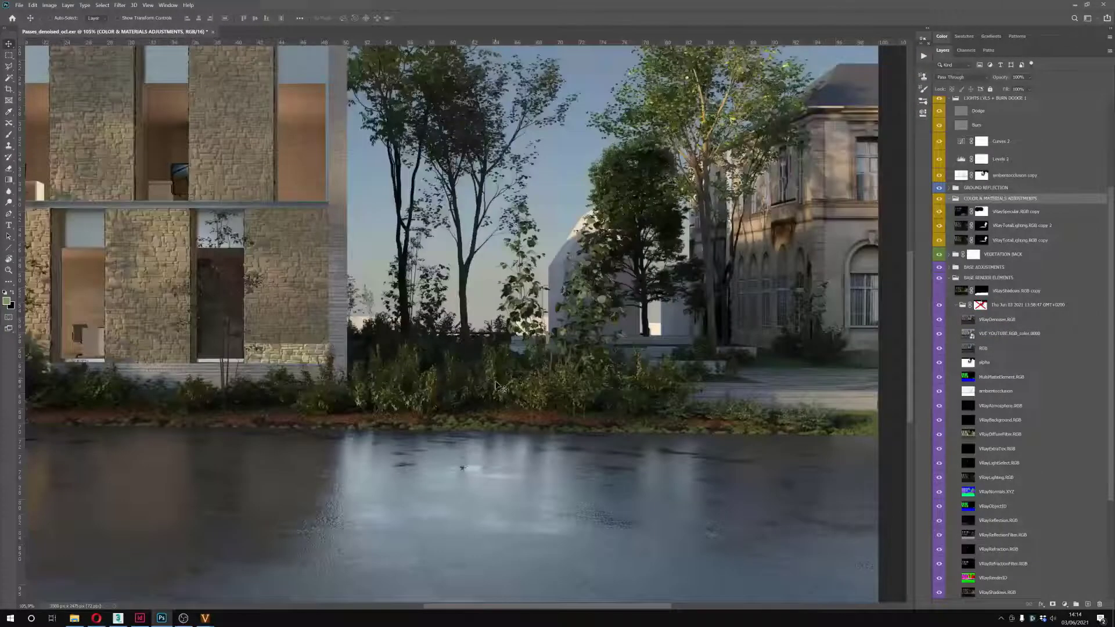
{"action": "scroll", "coordinate": [490, 377], "scroll_direction": "down", "scroll_amount": 9}
{"action": "scroll", "coordinate": [473, 377], "scroll_direction": "up", "scroll_amount": 6}
{"action": "left_click", "coordinate": [941, 199]}
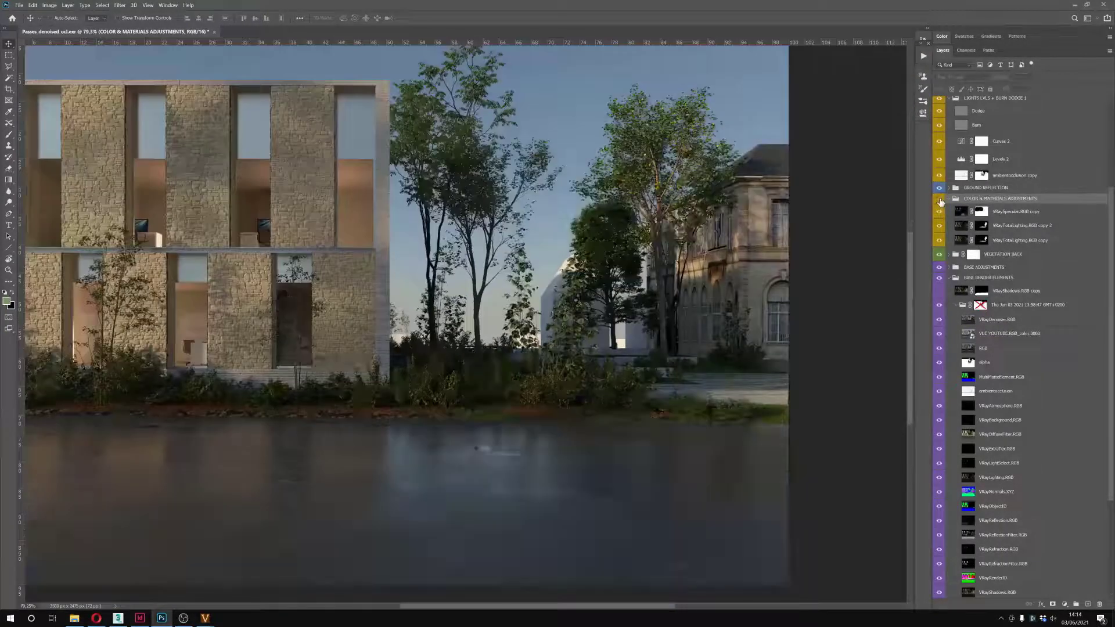
{"action": "left_click", "coordinate": [939, 199]}
{"action": "left_click", "coordinate": [940, 199]}
{"action": "left_click", "coordinate": [940, 199]}
{"action": "scroll", "coordinate": [679, 136], "scroll_direction": "up", "scroll_amount": 7}
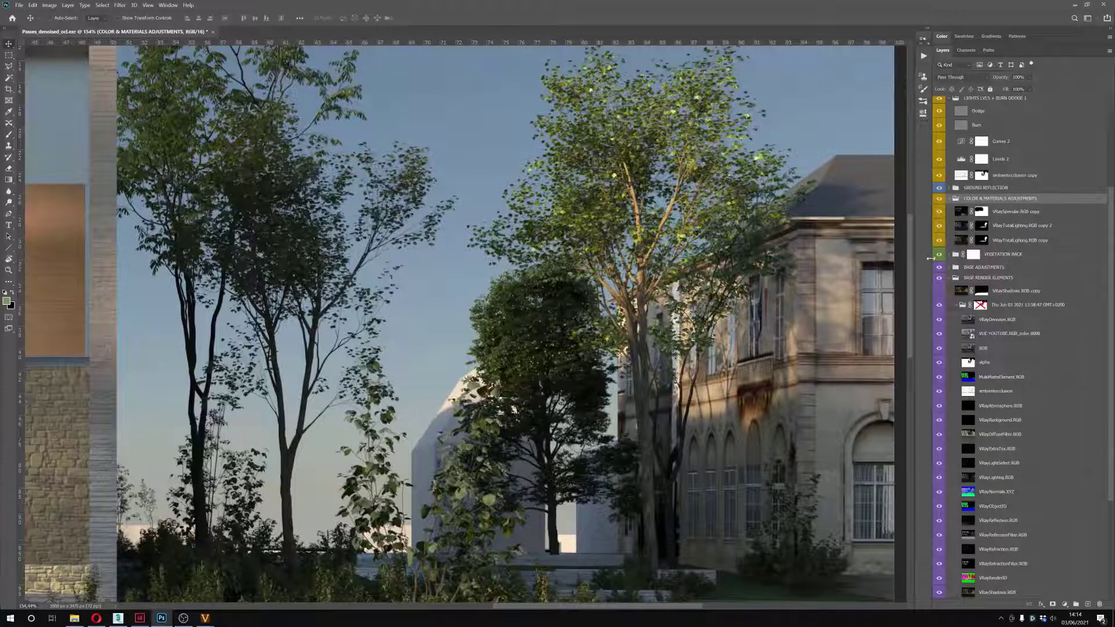
Add a white layer mask to the COLOR & MATERIALS ADJUSTMENTS group
{"action": "scroll", "coordinate": [684, 190], "scroll_direction": "down", "scroll_amount": 5}
{"action": "left_click", "coordinate": [982, 227]}
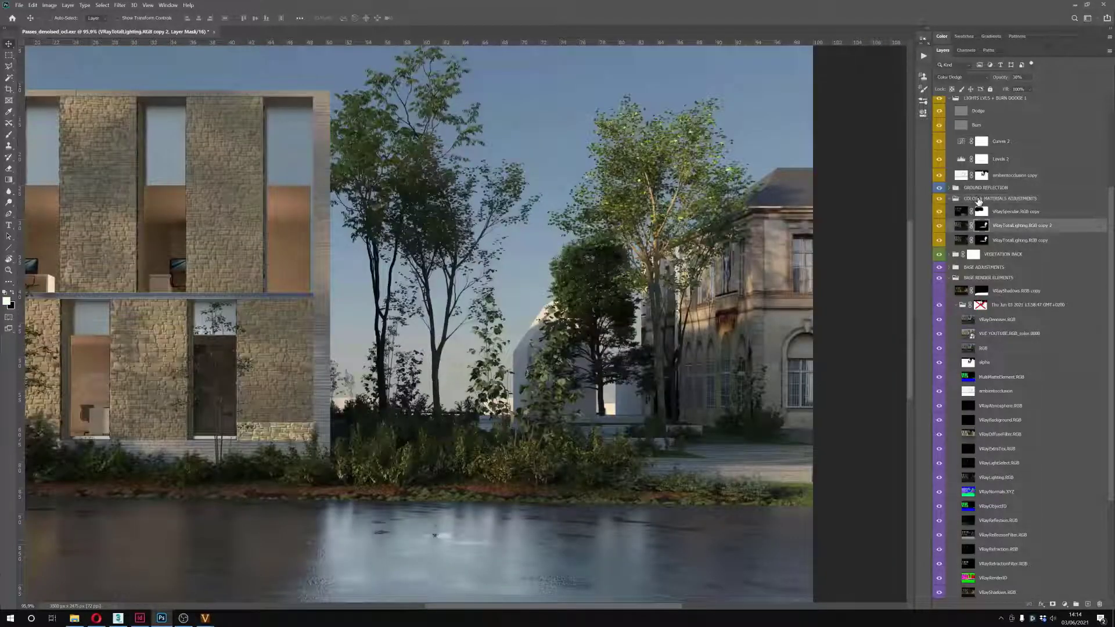
{"action": "left_click", "coordinate": [979, 199]}
{"action": "left_click", "coordinate": [1052, 605]}
Paint black on the group's mask over the tree beside the old building and its facade, restore part of the crown in white, and collapse the group
{"action": "key", "text": "b"}
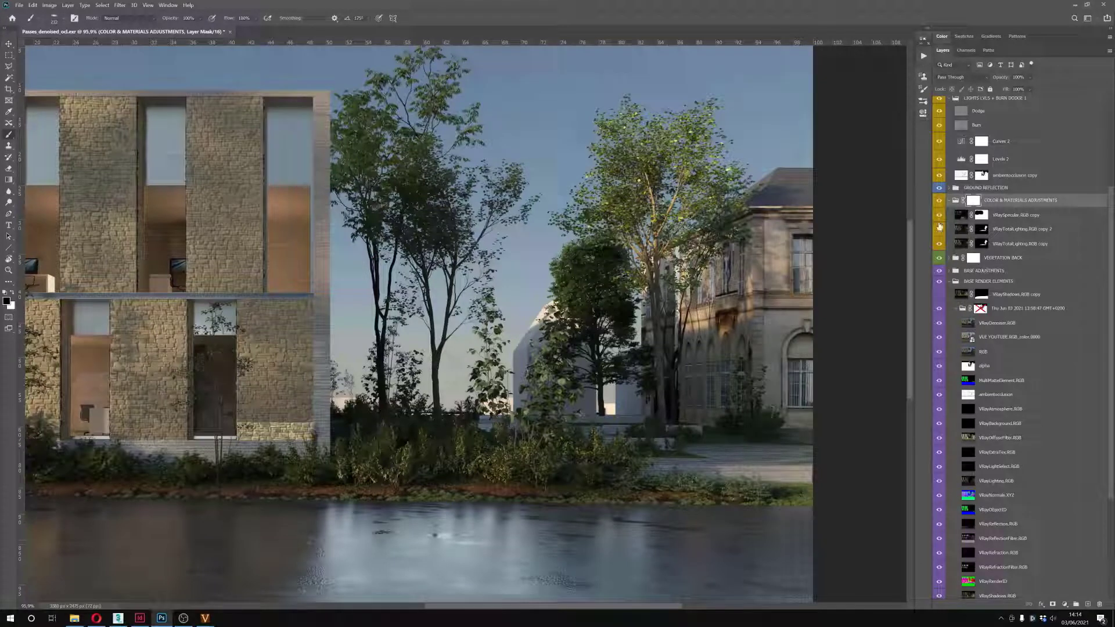
{"action": "mouse_move", "coordinate": [671, 101]}
{"action": "left_mouse_down"}
{"action": "mouse_move", "coordinate": [722, 256]}
{"action": "mouse_move", "coordinate": [733, 348]}
{"action": "left_mouse_up"}
{"action": "key", "text": "x"}
{"action": "mouse_move", "coordinate": [639, 160]}
{"action": "left_mouse_down"}
{"action": "mouse_move", "coordinate": [632, 127]}
{"action": "mouse_move", "coordinate": [665, 233]}
{"action": "mouse_move", "coordinate": [672, 119]}
{"action": "left_mouse_up"}
{"action": "key", "text": "x"}
{"action": "mouse_move", "coordinate": [716, 194]}
{"action": "left_mouse_down"}
{"action": "mouse_move", "coordinate": [712, 406]}
{"action": "mouse_move", "coordinate": [690, 441]}
{"action": "mouse_move", "coordinate": [734, 467]}
{"action": "left_mouse_up"}
{"action": "scroll", "coordinate": [718, 360], "scroll_direction": "down", "scroll_amount": 2}
{"action": "scroll", "coordinate": [685, 383], "scroll_direction": "down", "scroll_amount": 9}
{"action": "key", "text": "v"}
{"action": "scroll", "coordinate": [586, 374], "scroll_direction": "up", "scroll_amount": 6}
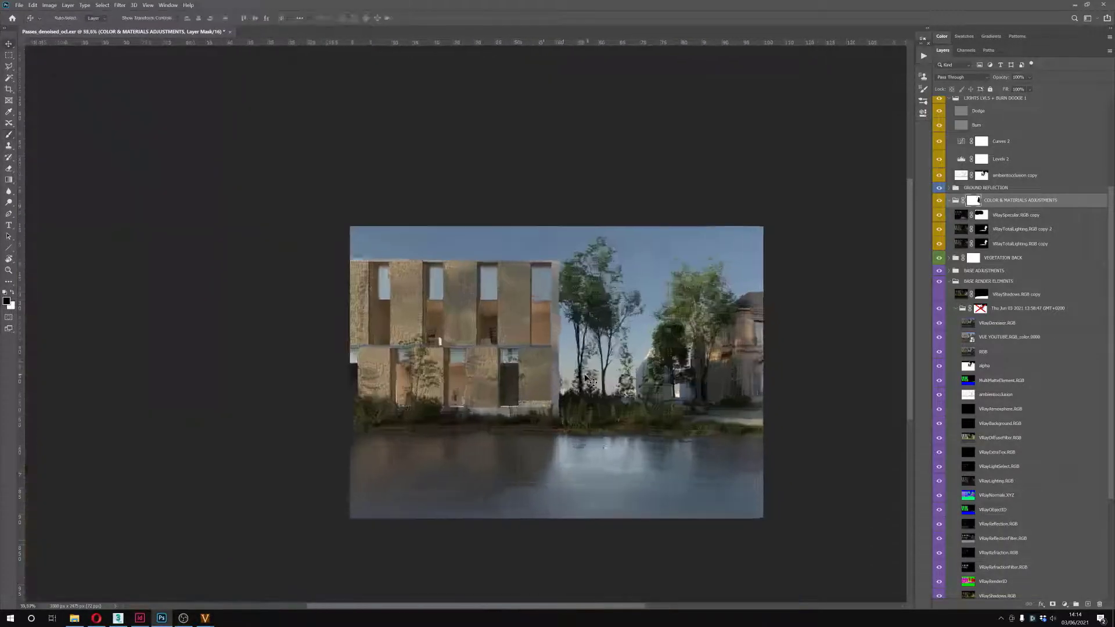
{"action": "left_click_drag", "start_coordinate": [584, 377], "coordinate": [571, 360]}
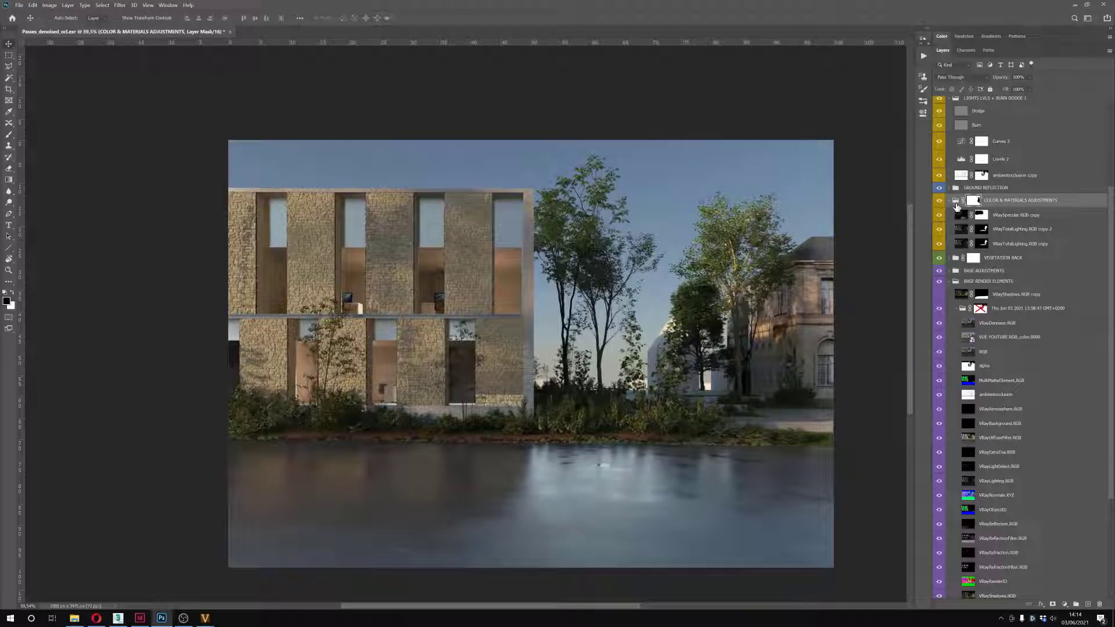
{"action": "left_click", "coordinate": [948, 200]}
Examine the VRayZDepthfar and VRayZDepthnear passes in isolation and restore the other layers' visibility
{"action": "scroll", "coordinate": [997, 482], "scroll_direction": "down", "scroll_amount": 3}
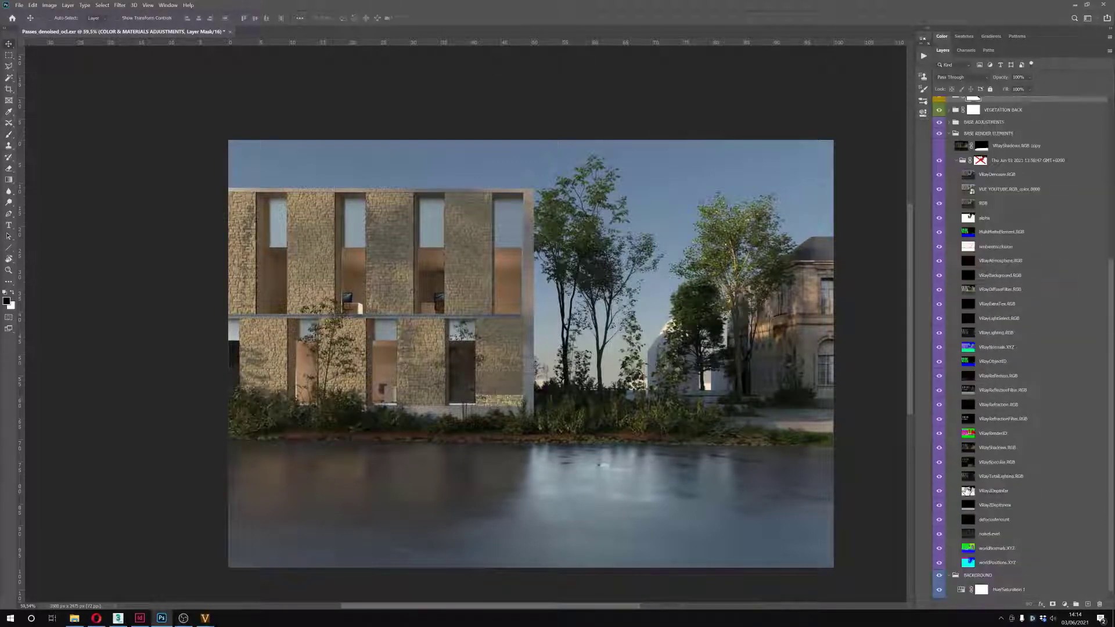
{"action": "left_click", "coordinate": [976, 491]}
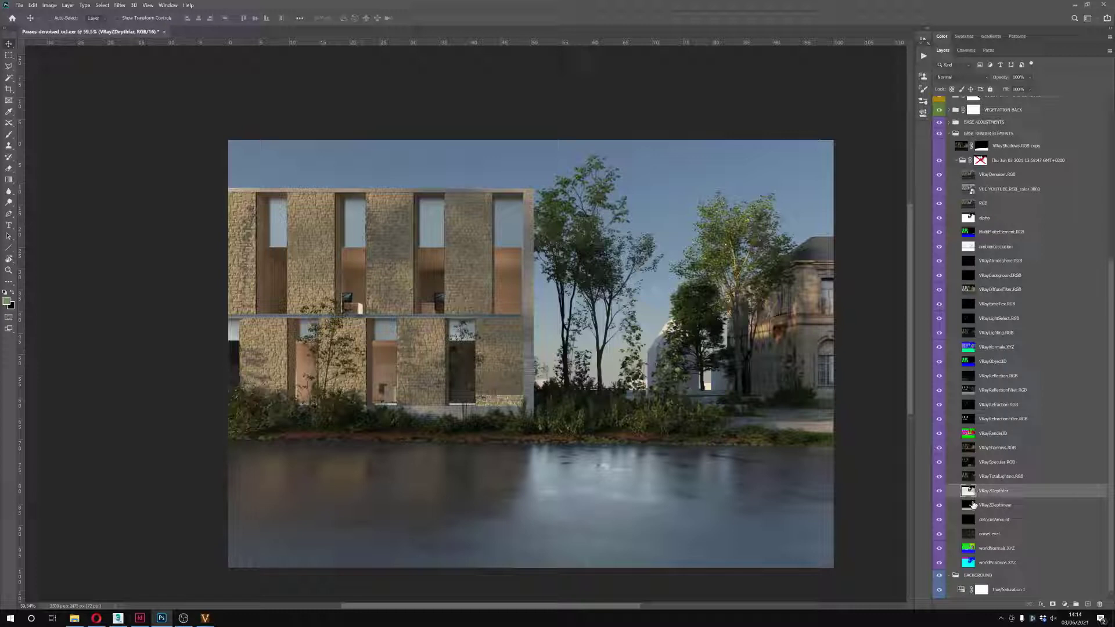
{"action": "left_click", "coordinate": [940, 492], "text": "alt"}
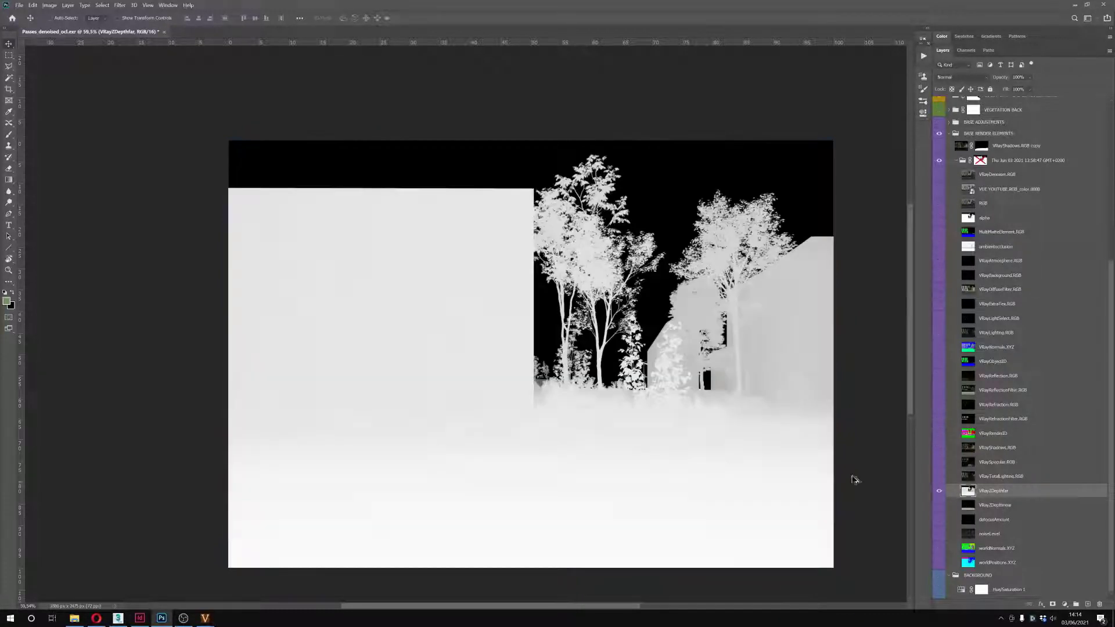
{"action": "left_click", "coordinate": [940, 492], "text": "alt"}
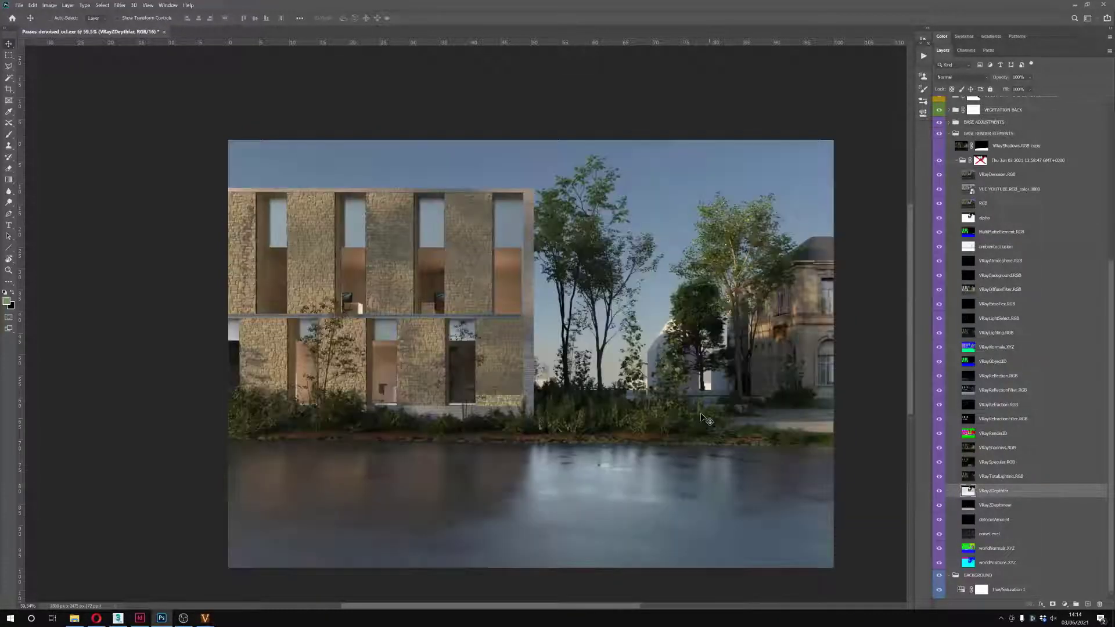
{"action": "left_click", "coordinate": [968, 506]}
{"action": "left_click", "coordinate": [990, 493]}
{"action": "left_click", "coordinate": [940, 506], "text": "alt"}
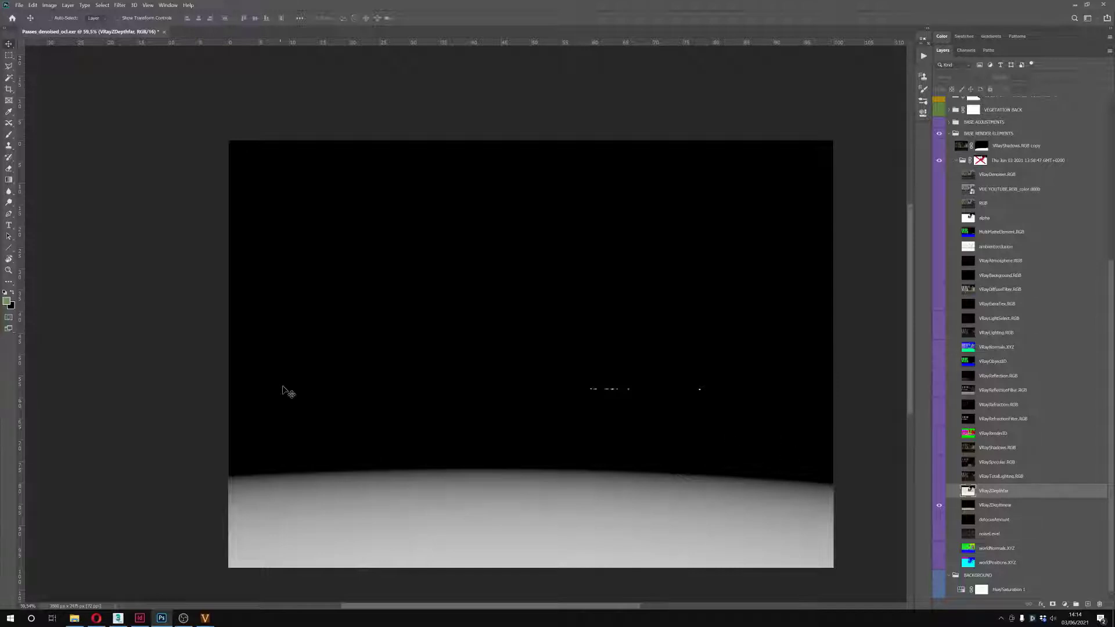
{"action": "left_click", "coordinate": [940, 508], "text": "alt"}
{"action": "left_click", "coordinate": [939, 491], "text": "alt"}
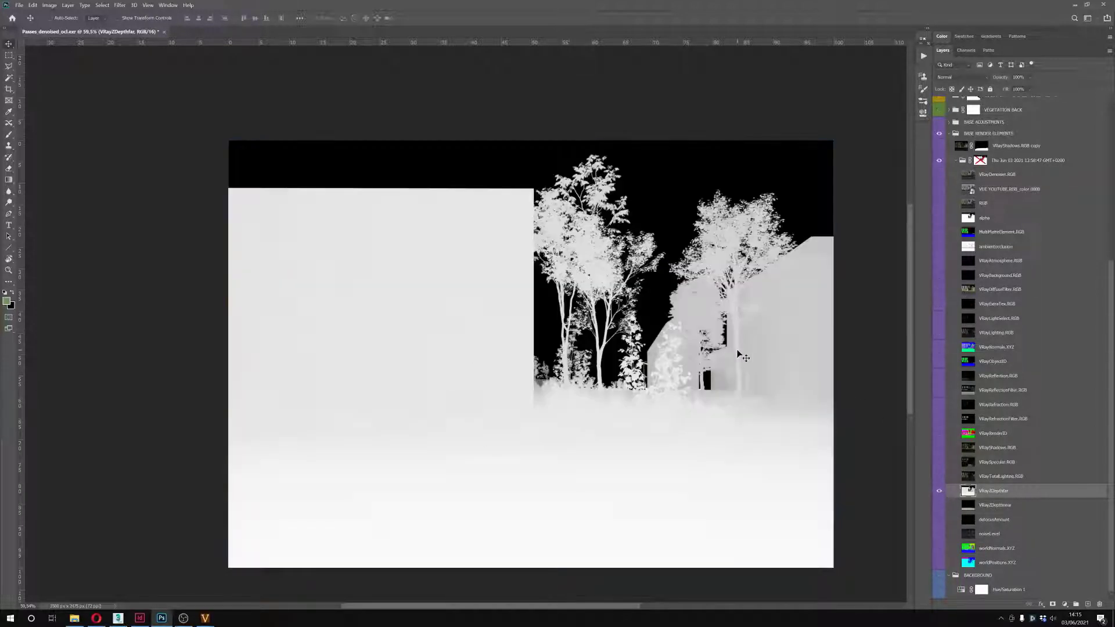
{"action": "left_click", "coordinate": [940, 491], "text": "alt"}
Place a copy of the VRayZDepthfar pass at the top of the LIGHTS LVLS + BURN DODGE 2 group and make the group visible
{"action": "scroll", "coordinate": [982, 510], "scroll_direction": "up", "scroll_amount": 4}
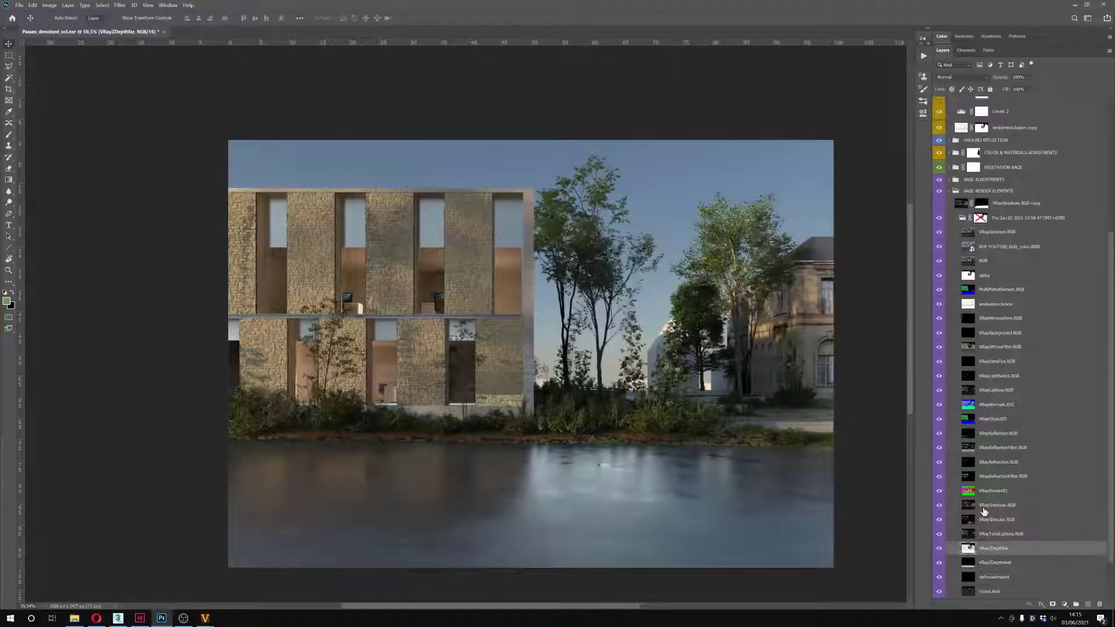
{"action": "scroll", "coordinate": [983, 510], "scroll_direction": "down", "scroll_amount": 3}
{"action": "mouse_move", "coordinate": [971, 509]}
{"action": "left_mouse_down"}
{"action": "mouse_move", "coordinate": [999, 76]}
{"action": "mouse_move", "coordinate": [997, 152]}
{"action": "mouse_move", "coordinate": [989, 150]}
{"action": "left_mouse_up"}
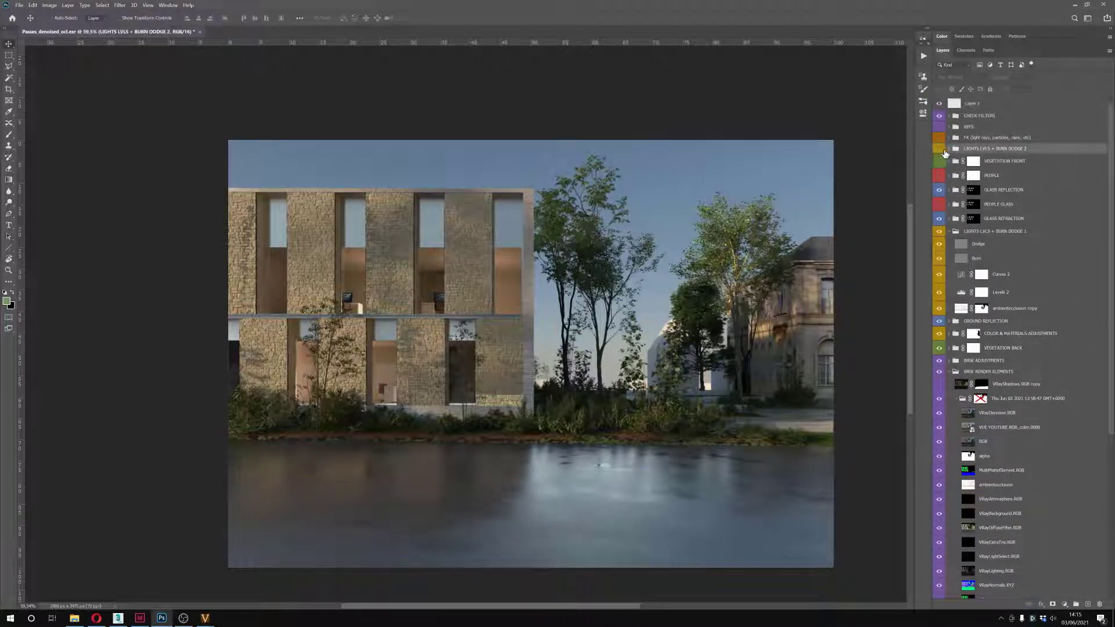
{"action": "left_click", "coordinate": [939, 149]}
{"action": "left_click", "coordinate": [949, 149]}
{"action": "left_click", "coordinate": [969, 165]}
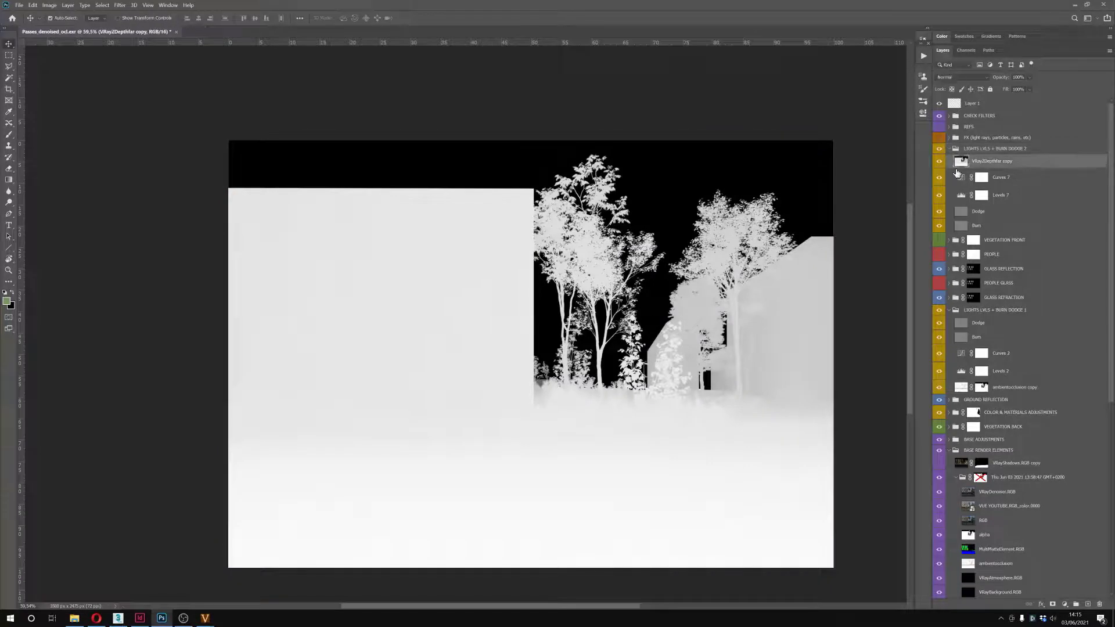
Invert the depth copy, set its blend mode to Screen, and compare the image with and without it
{"action": "key", "text": "ctrl+i"}
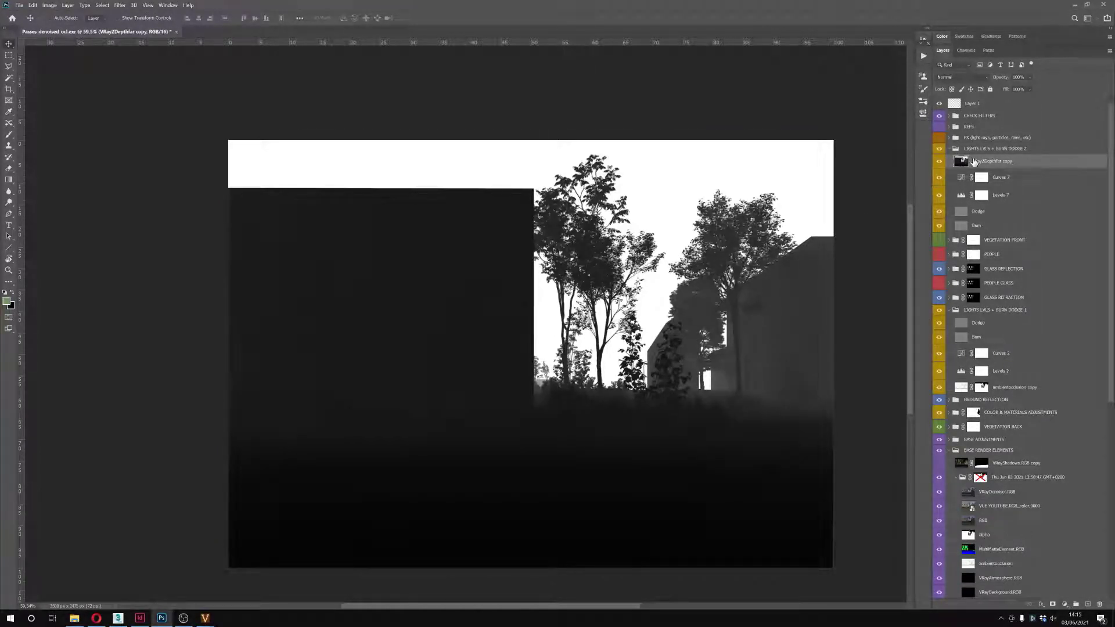
{"action": "left_click", "coordinate": [960, 79]}
{"action": "left_click", "coordinate": [950, 154]}
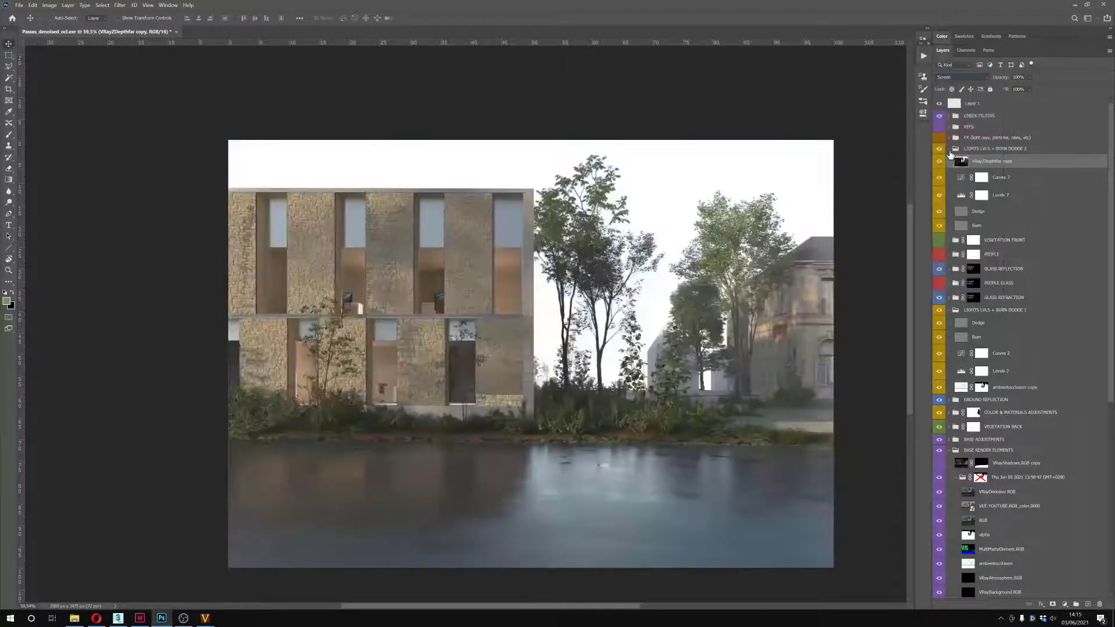
{"action": "left_click", "coordinate": [939, 161]}
{"action": "left_click", "coordinate": [938, 161]}
Try a lower opacity on the depth copy and hide the layer
{"action": "left_click", "coordinate": [1029, 77]}
{"action": "left_click_drag", "start_coordinate": [1045, 87], "coordinate": [1023, 88]}
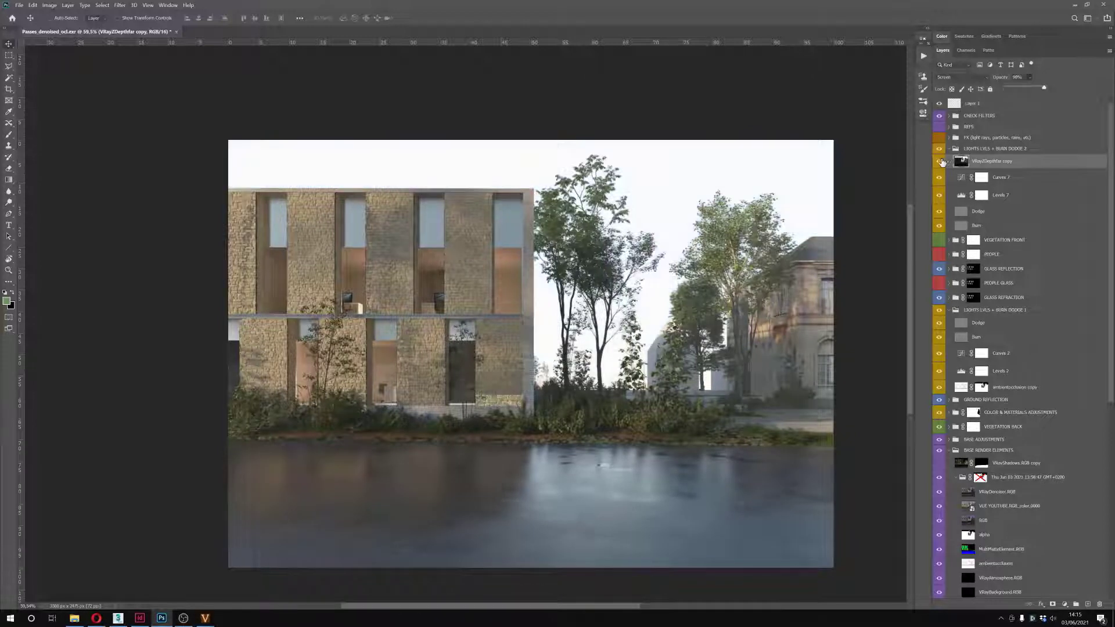
{"action": "left_click", "coordinate": [939, 161]}
Create a new layer above the depth copy and fill it with a pale grey sampled from the sky beside the building
{"action": "left_click", "coordinate": [1085, 604]}
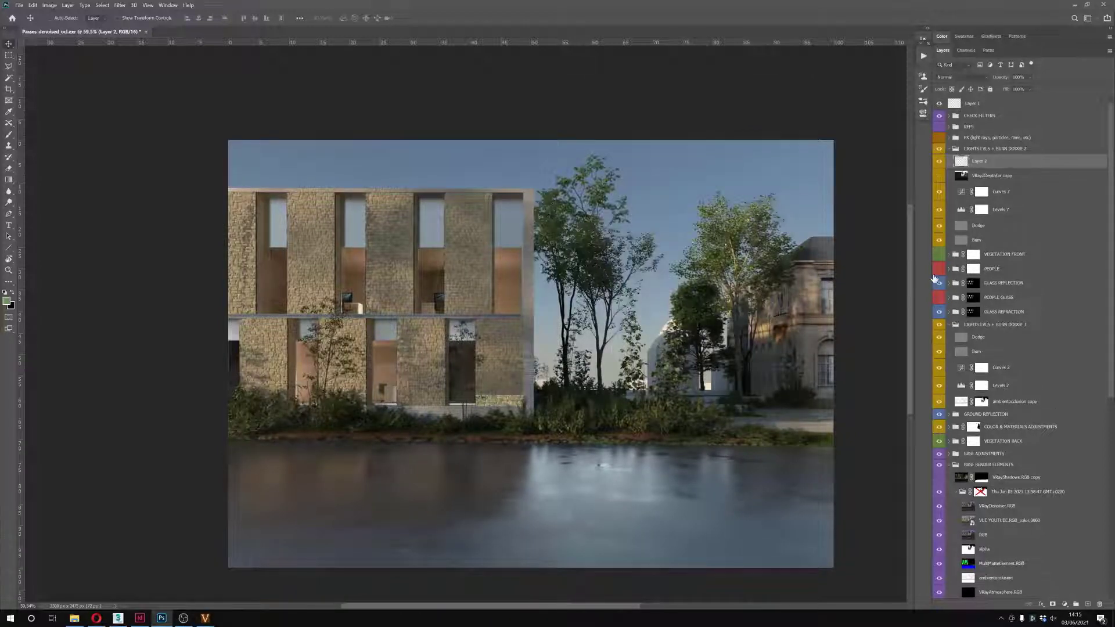
{"action": "key", "text": "i"}
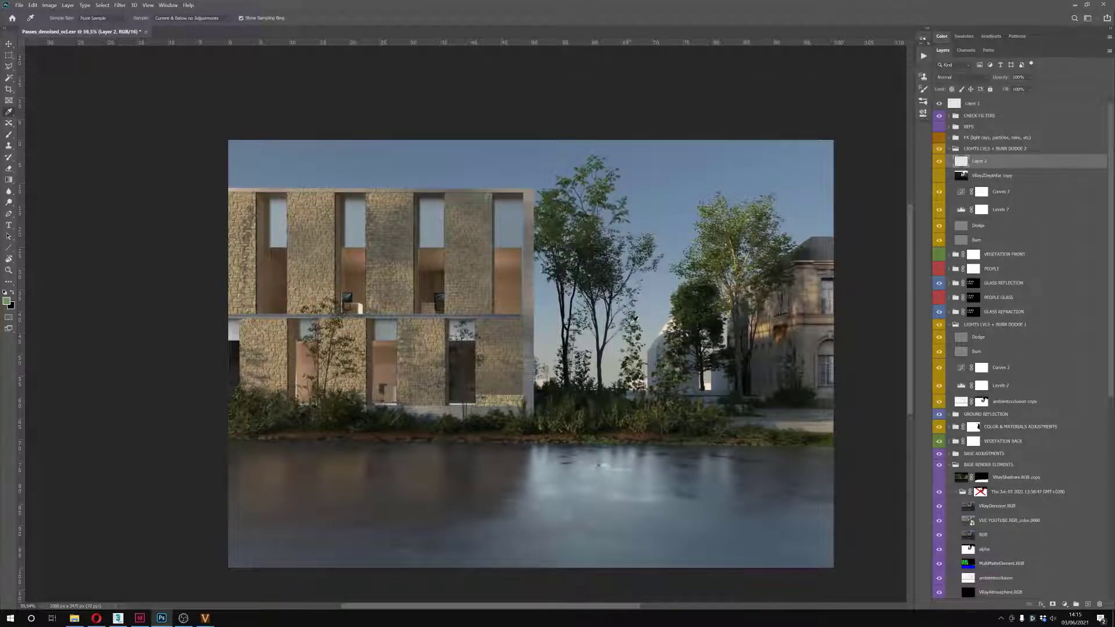
{"action": "left_click", "coordinate": [552, 312]}
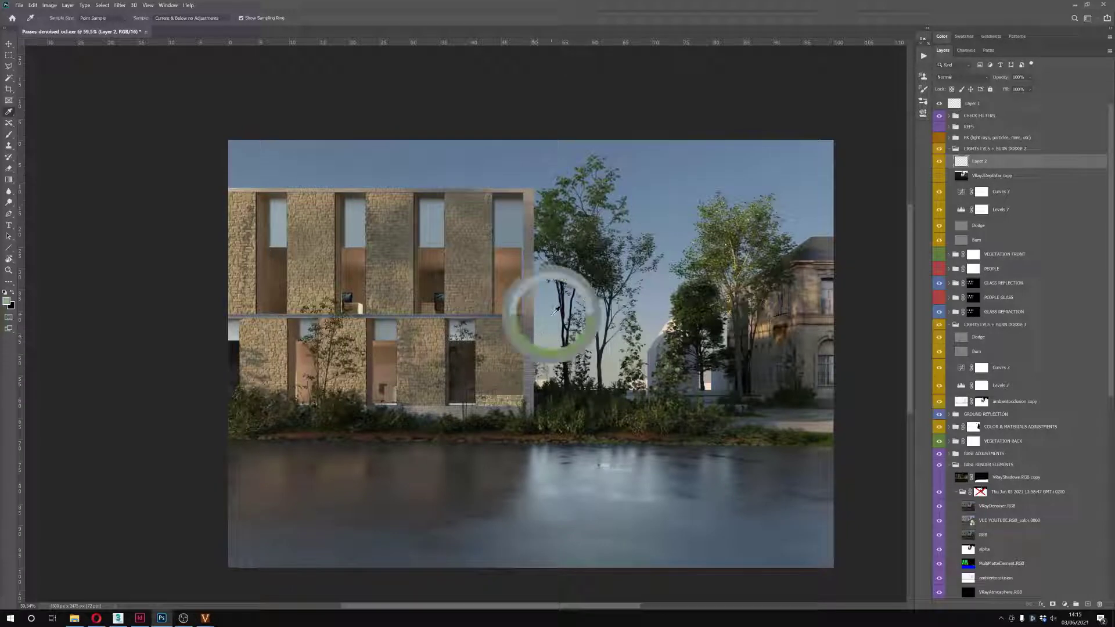
{"action": "left_click", "coordinate": [547, 319]}
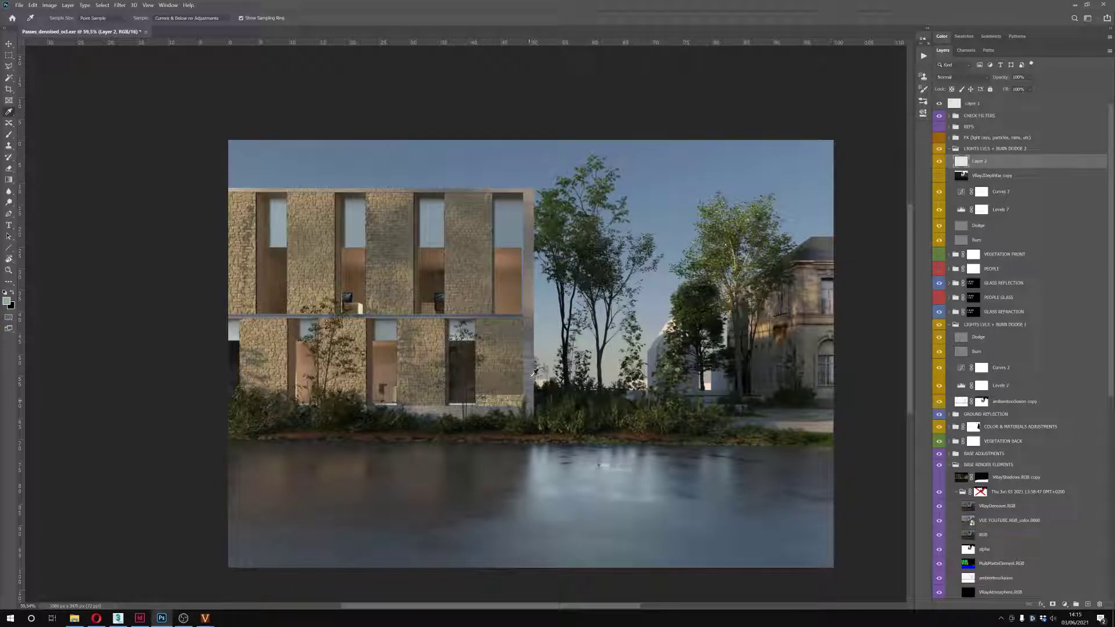
{"action": "left_click", "coordinate": [550, 346]}
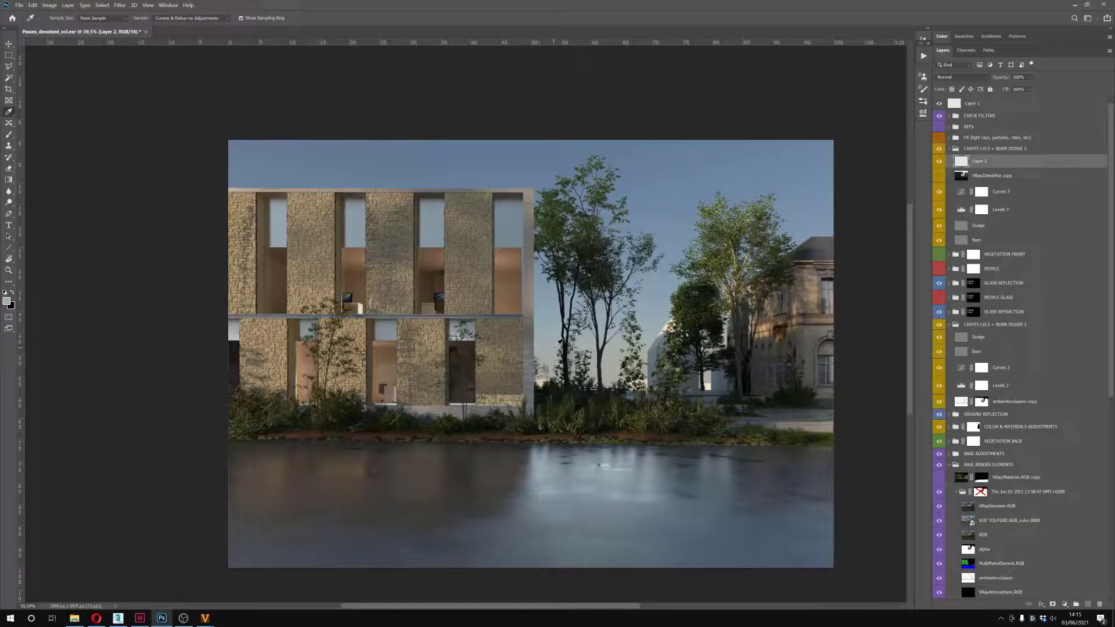
{"action": "key", "text": "alt+BackSpace"}
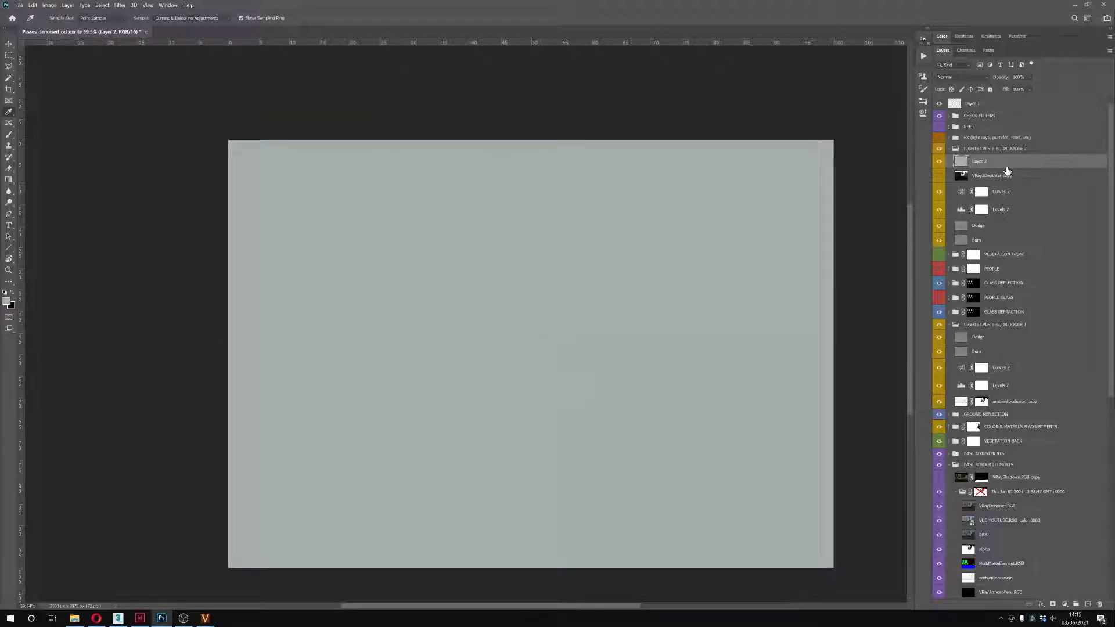
Add a layer mask to the grey layer and fill it with a pasted copy of the VRayZDepthfar copy image
{"action": "left_click", "coordinate": [954, 177]}
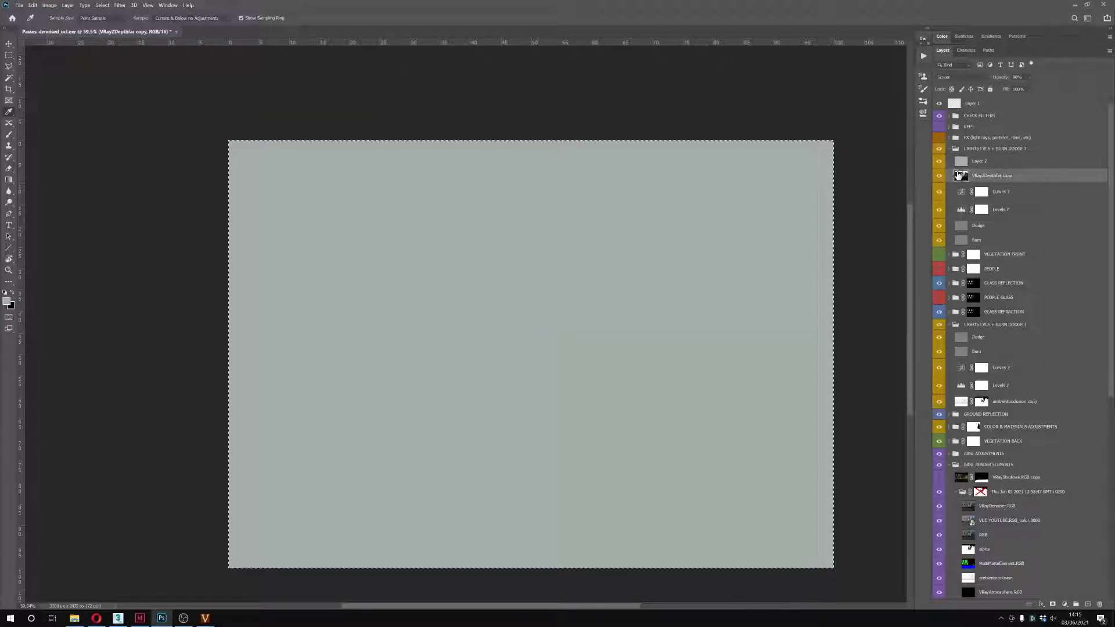
{"action": "left_click", "coordinate": [939, 175], "text": "alt"}
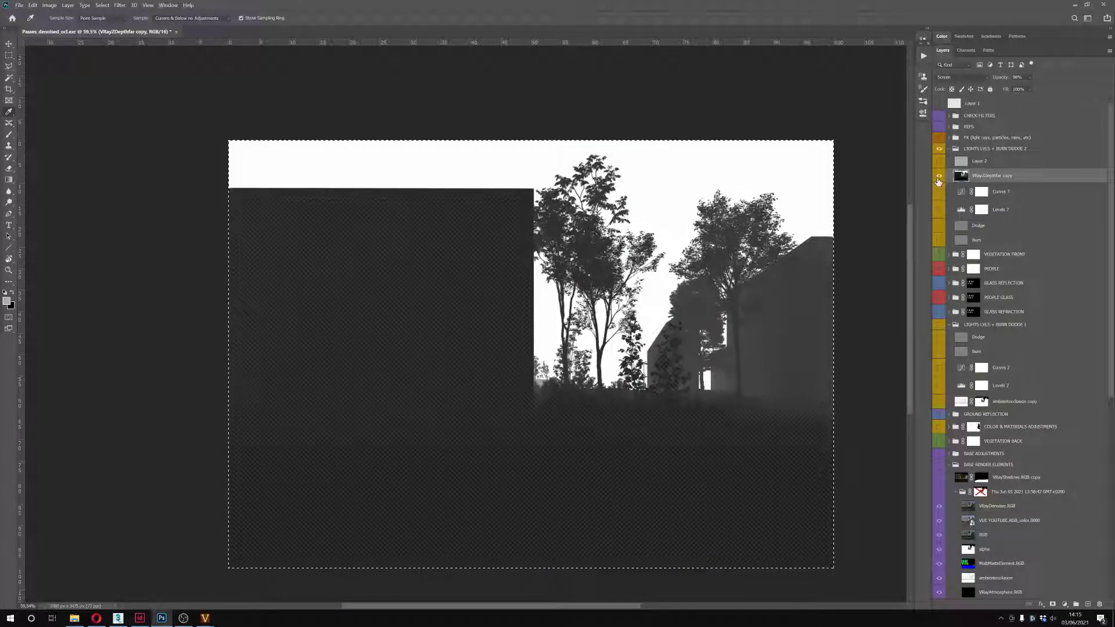
{"action": "left_click", "coordinate": [939, 177], "text": "alt"}
{"action": "left_click", "coordinate": [961, 163]}
{"action": "left_click", "coordinate": [1052, 603]}
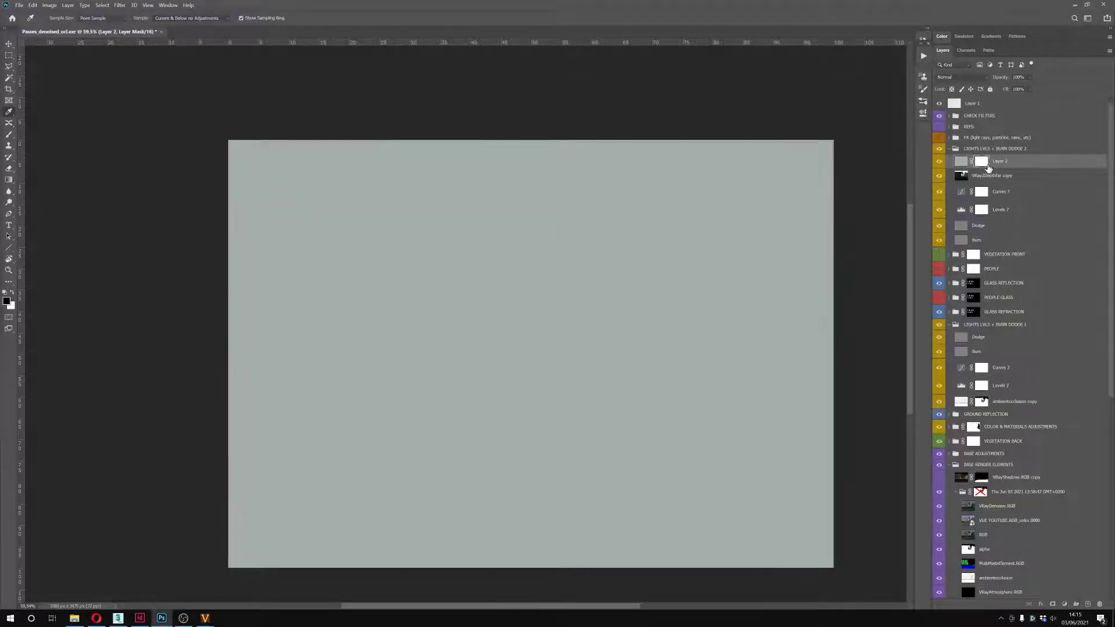
{"action": "left_click", "coordinate": [981, 161], "text": "alt"}
{"action": "key", "text": "ctrl+v"}
{"action": "key", "text": "ctrl+d"}
{"action": "left_click", "coordinate": [960, 163]}
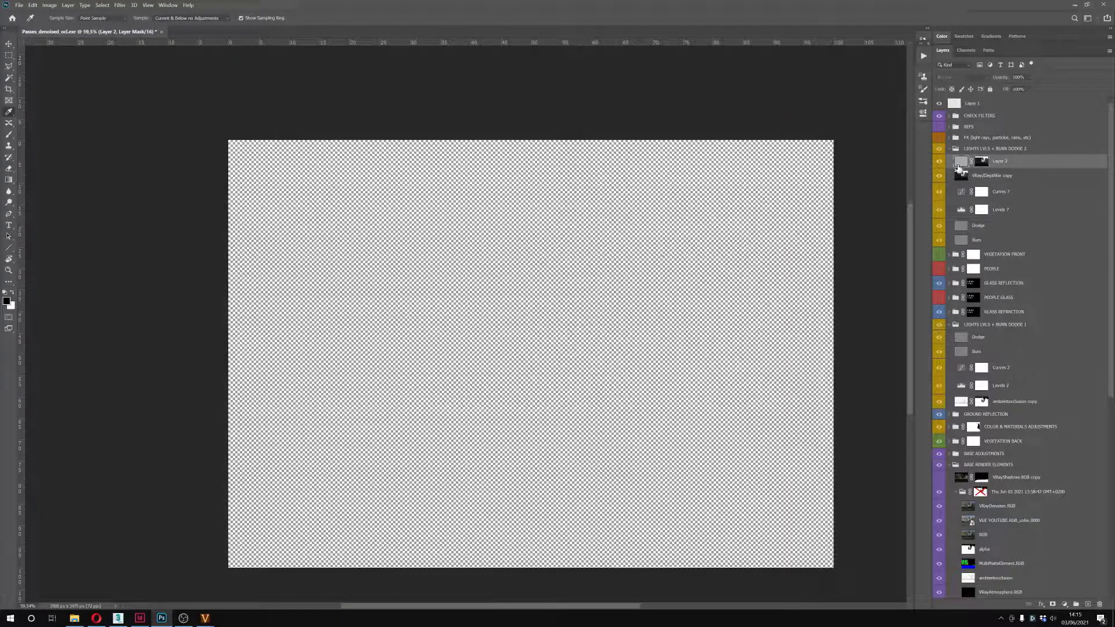
{"action": "key", "text": "v"}
{"action": "key", "text": "v"}
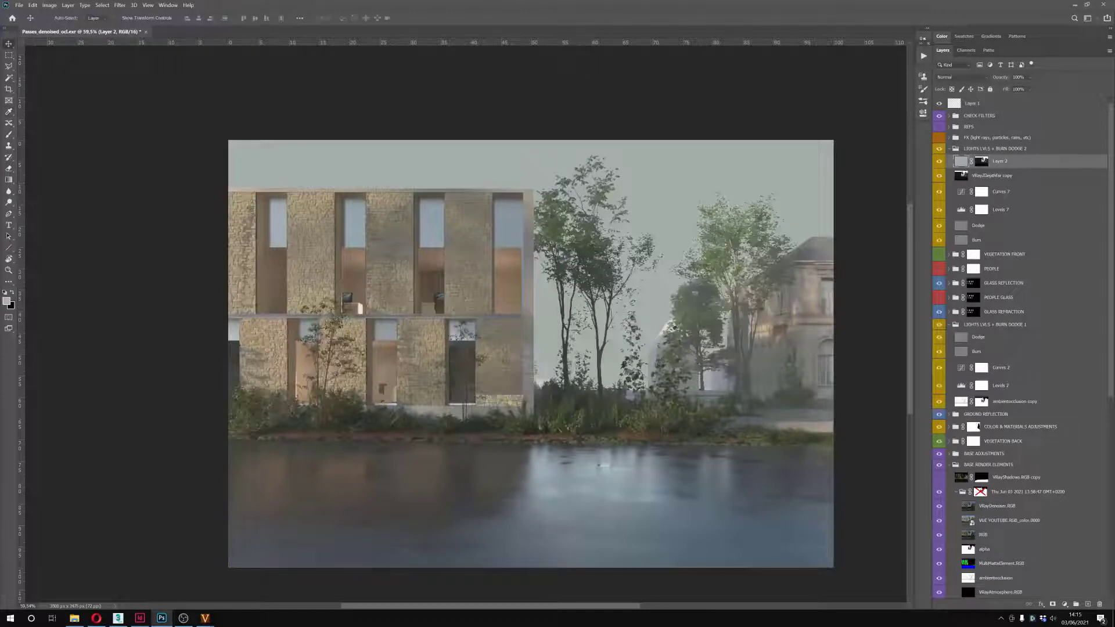
Lower the opacity of the depth-masked grey layer and compare the image with and without it
{"action": "left_click", "coordinate": [1031, 77]}
{"action": "left_click_drag", "start_coordinate": [1015, 89], "coordinate": [1026, 86]}
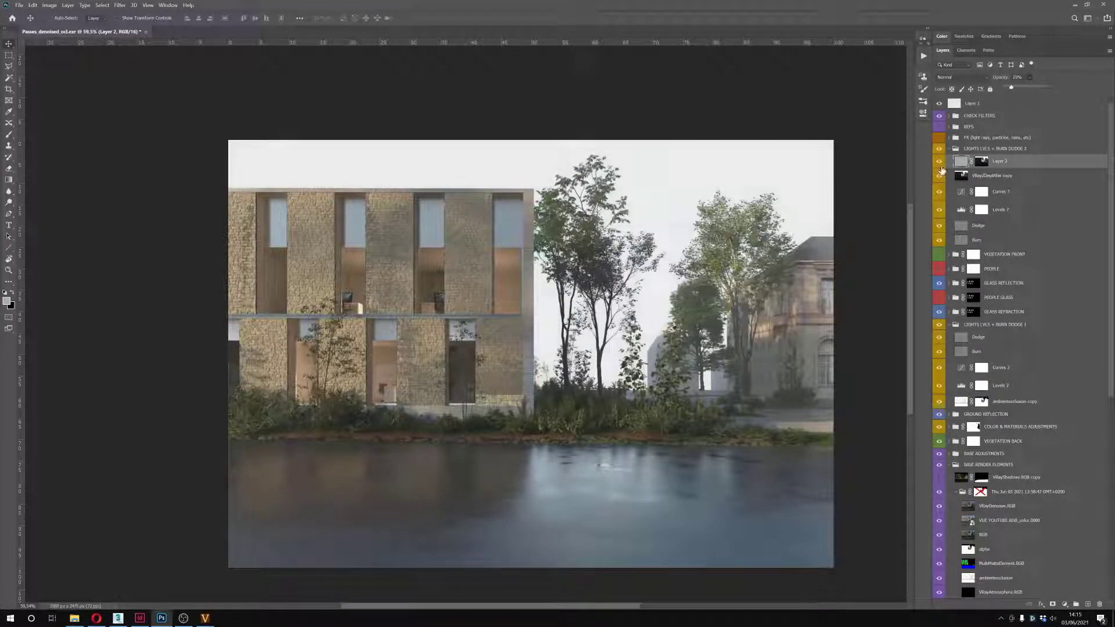
{"action": "left_click", "coordinate": [940, 164]}
{"action": "left_click", "coordinate": [940, 164]}
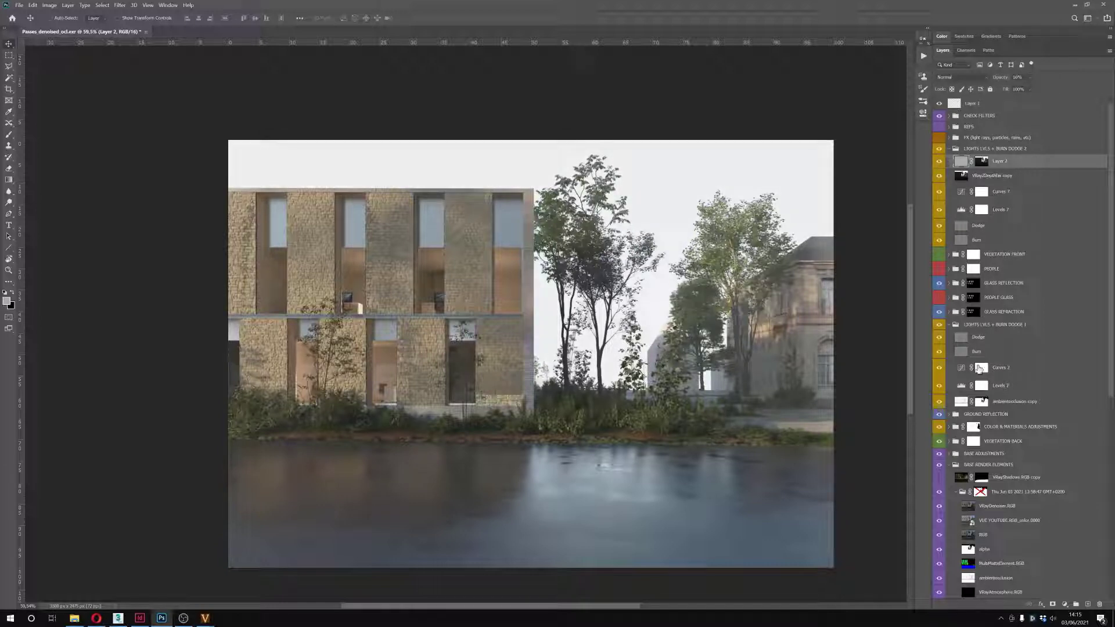
{"action": "left_click", "coordinate": [940, 165]}
{"action": "left_click", "coordinate": [940, 165]}
{"action": "left_click", "coordinate": [980, 162], "text": "alt"}
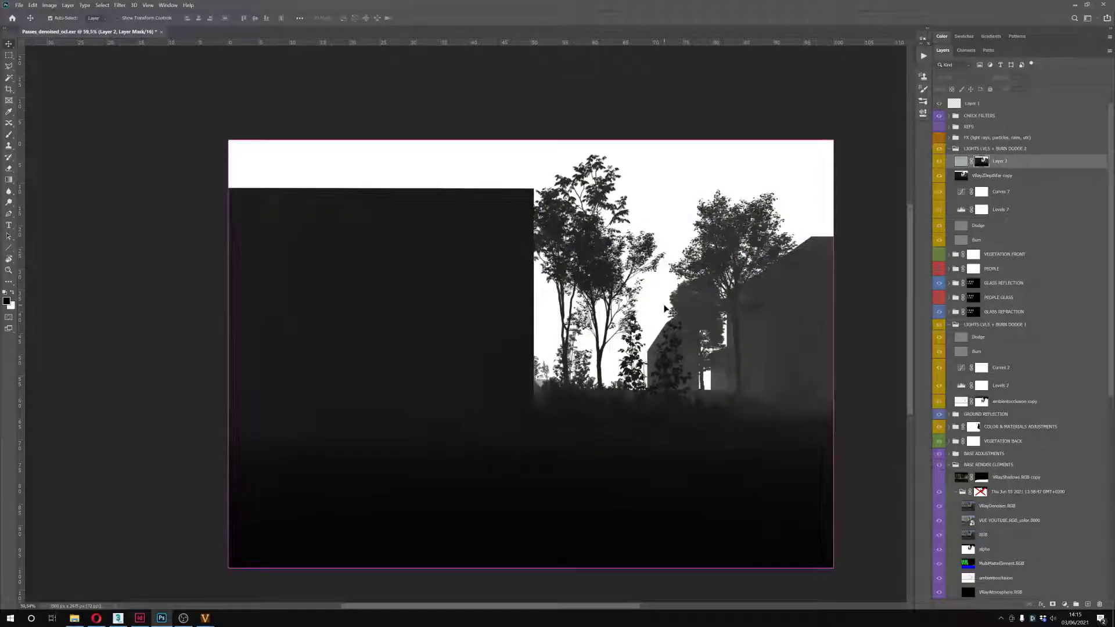
{"action": "key", "text": "ctrl+l"}
{"action": "left_click", "coordinate": [780, 195]}
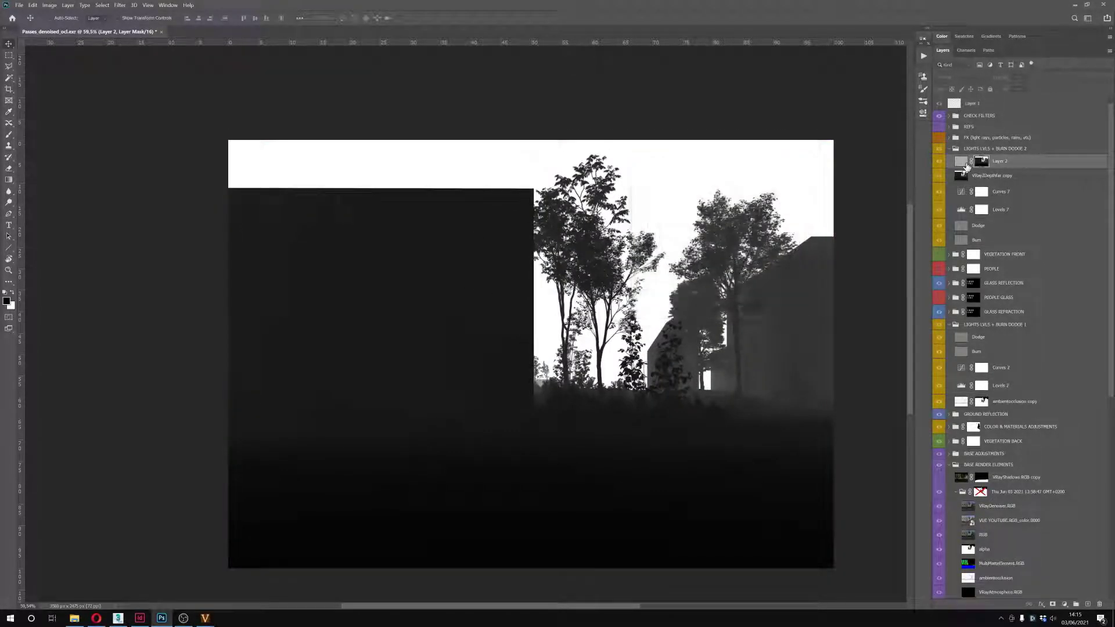
{"action": "left_click", "coordinate": [965, 165]}
Brighten the grey layer's depth mask using Levels, with a midtone input of about 1.4 and a white input of 220
{"action": "left_click", "coordinate": [980, 164], "text": "alt"}
{"action": "key", "text": "ctrl+l"}
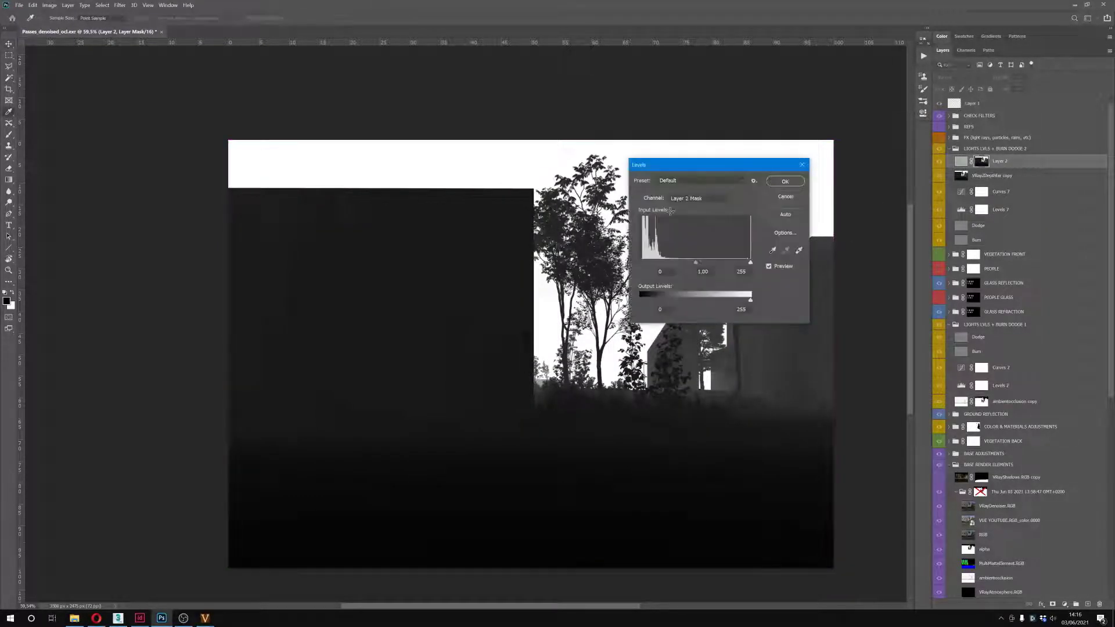
{"action": "left_click_drag", "start_coordinate": [690, 165], "coordinate": [528, 206]}
{"action": "mouse_move", "coordinate": [536, 300]}
{"action": "left_mouse_down"}
{"action": "mouse_move", "coordinate": [557, 300]}
{"action": "mouse_move", "coordinate": [513, 301]}
{"action": "left_mouse_up"}
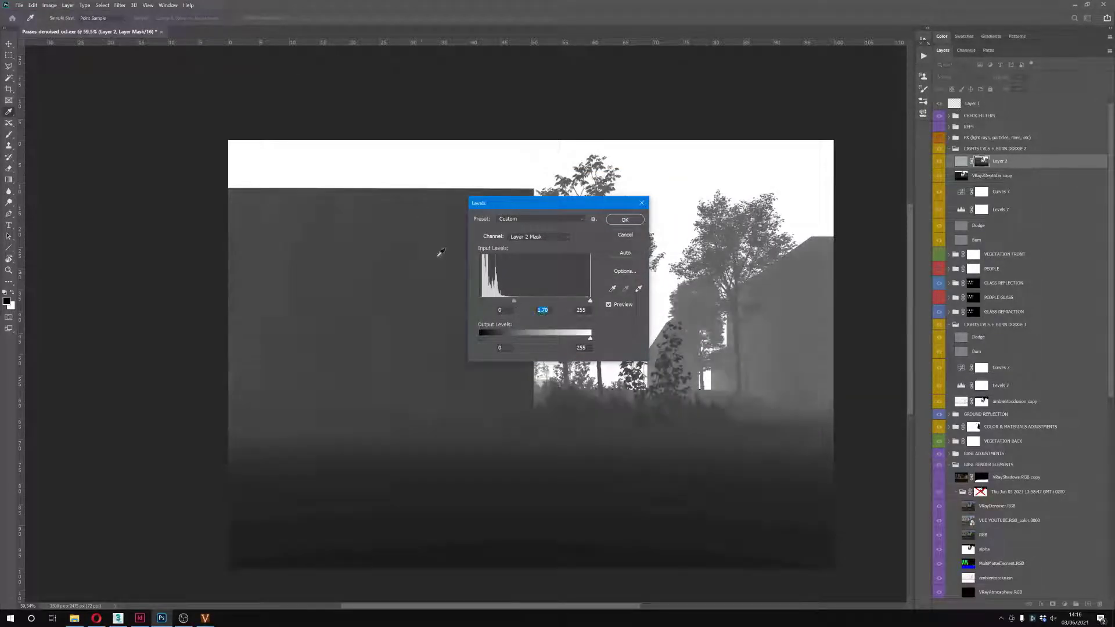
{"action": "left_click_drag", "start_coordinate": [578, 203], "coordinate": [545, 208]}
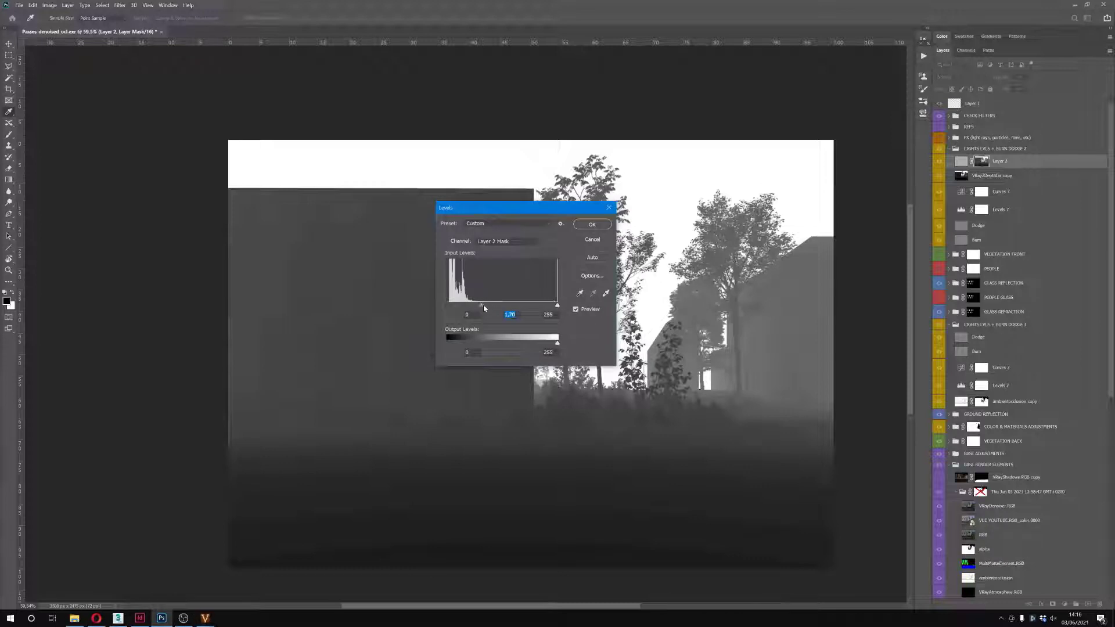
{"action": "left_click_drag", "start_coordinate": [484, 307], "coordinate": [493, 307]}
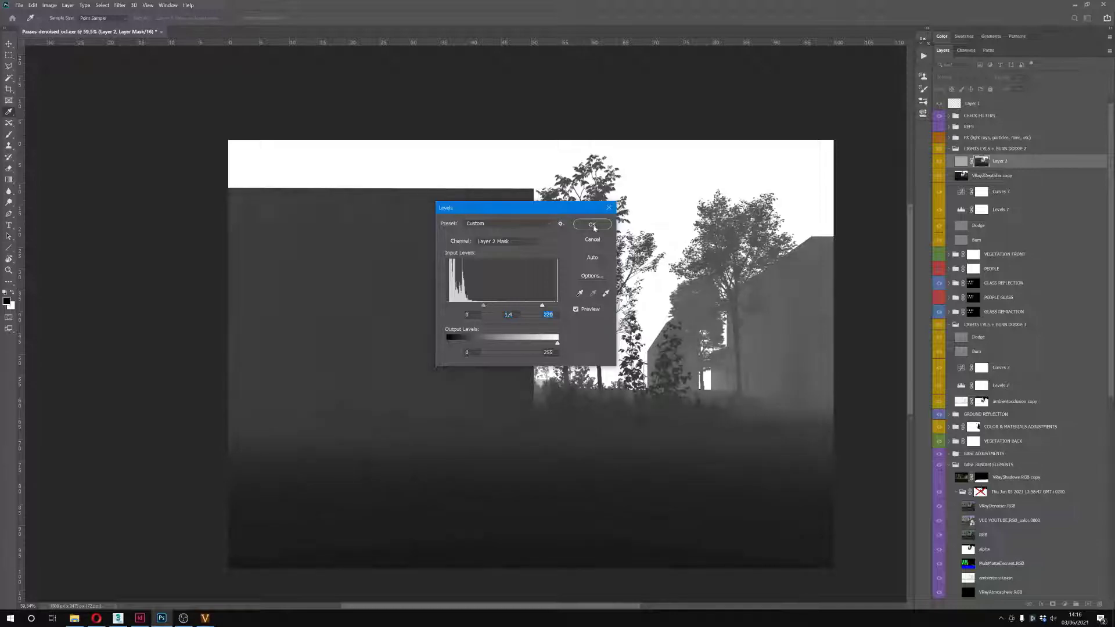
{"action": "key", "text": "Return"}
{"action": "key", "text": "v"}
{"action": "key", "text": "ctrl+2"}
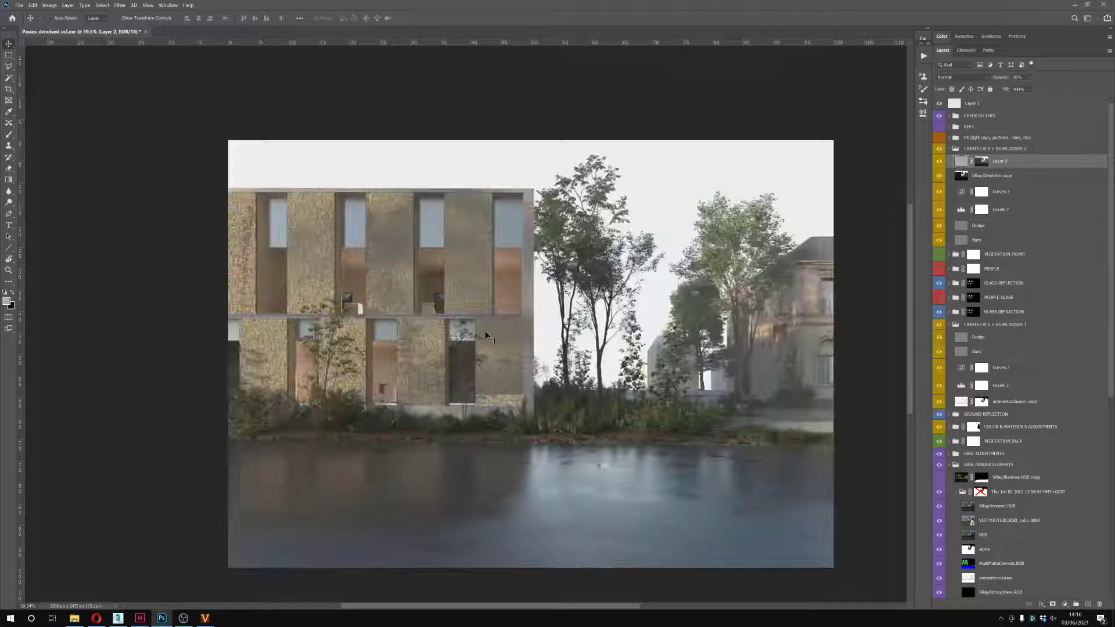
Compare the image with and without the grey haze layer, and readjust its opacity to roughly a third
{"action": "left_click", "coordinate": [939, 162]}
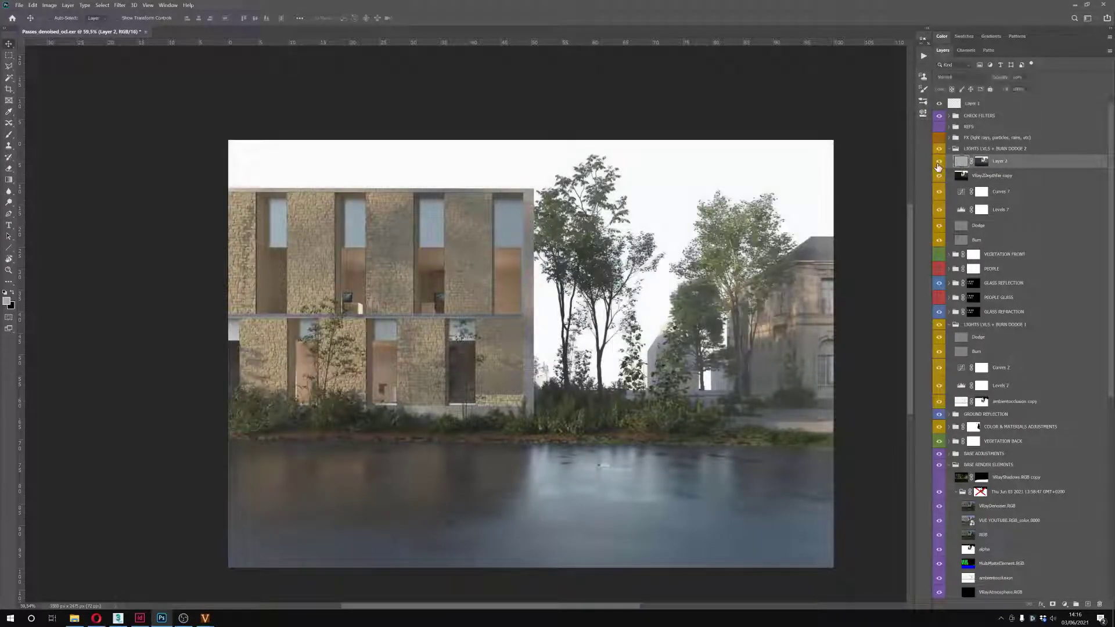
{"action": "left_click", "coordinate": [938, 162]}
{"action": "left_click", "coordinate": [938, 164]}
{"action": "left_click", "coordinate": [938, 163]}
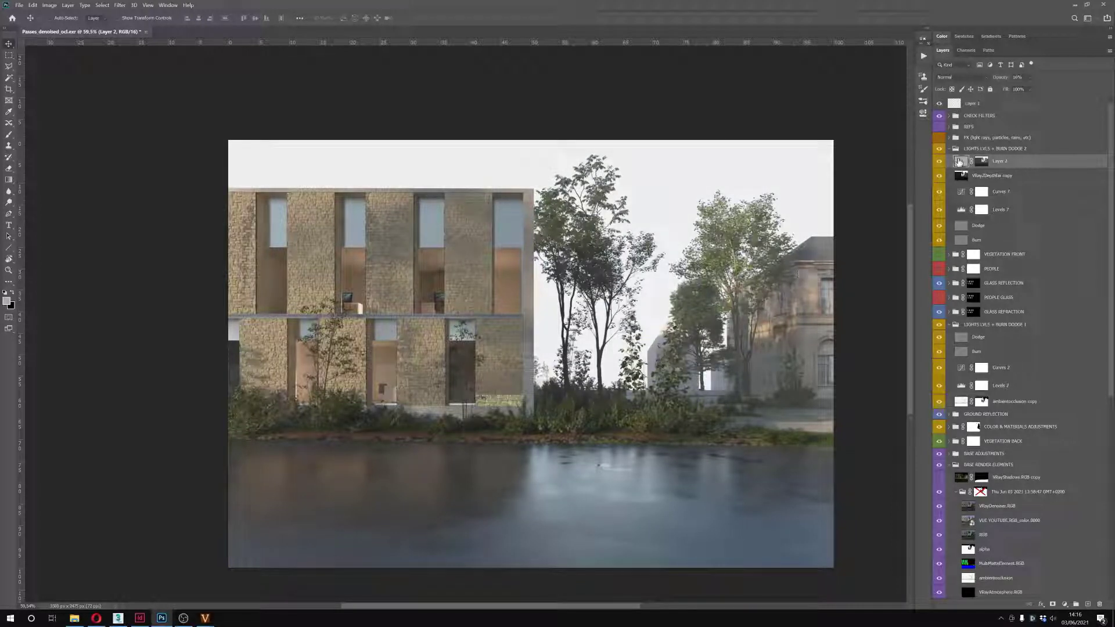
{"action": "left_click_drag", "start_coordinate": [1031, 78], "coordinate": [1068, 87]}
{"action": "left_click", "coordinate": [1039, 87]}
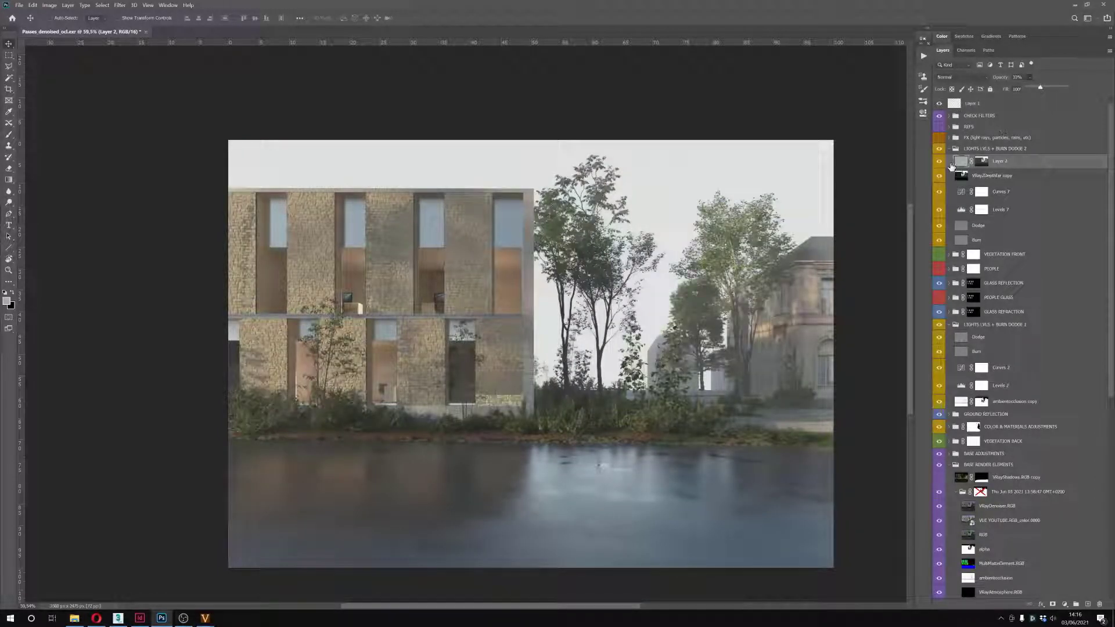
{"action": "scroll", "coordinate": [591, 353], "scroll_direction": "down", "scroll_amount": 3}
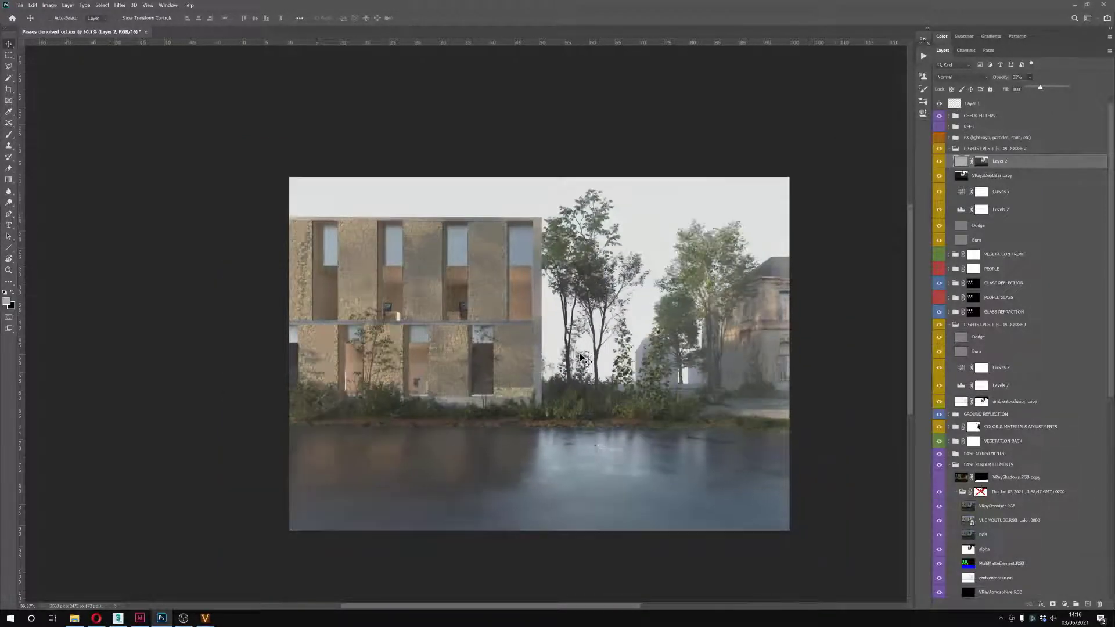
{"action": "scroll", "coordinate": [592, 356], "scroll_direction": "up", "scroll_amount": 2}
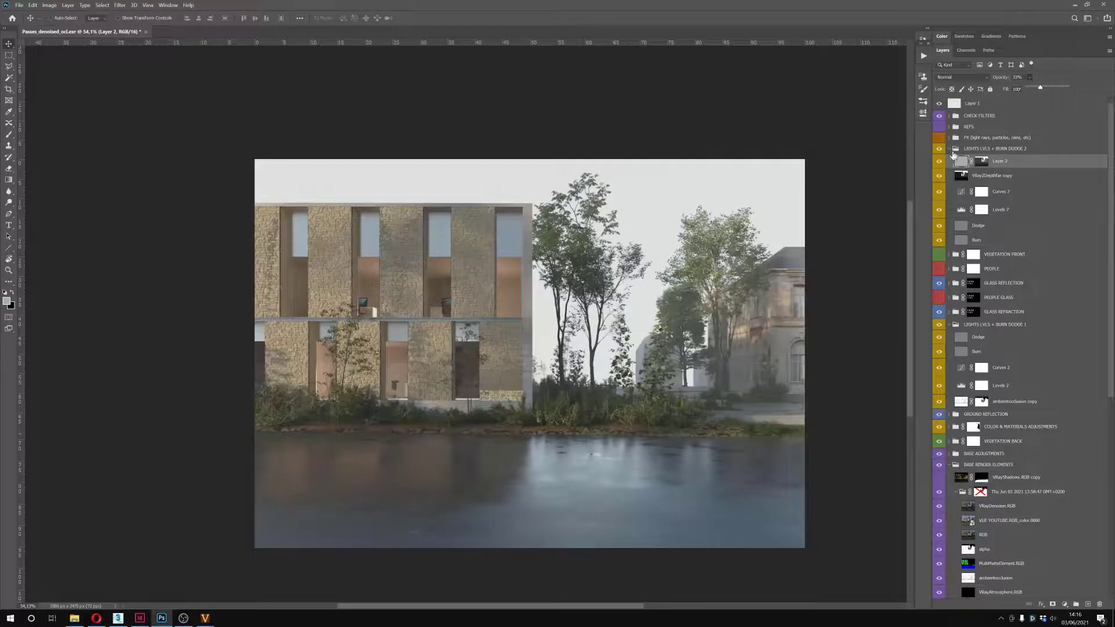
Collapse the LIGHTS LVLS + BURN DODGE 2 group and isolate the VRayDiffuseFilter.RGB pass to examine its flat material colours
{"action": "left_click", "coordinate": [952, 152]}
{"action": "scroll", "coordinate": [979, 401], "scroll_direction": "down", "scroll_amount": 3}
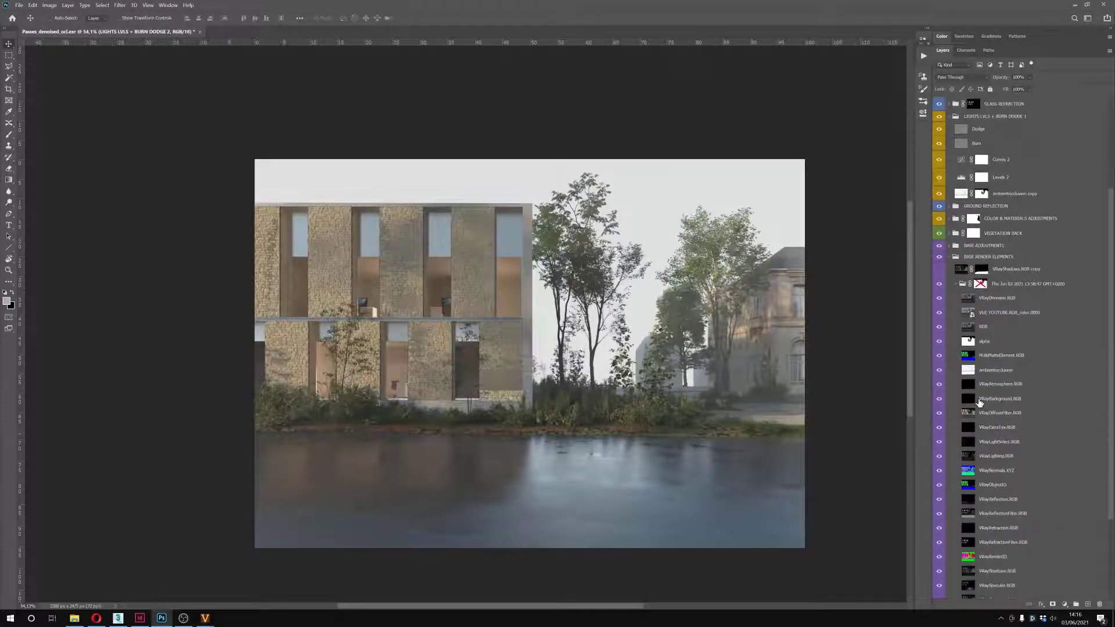
{"action": "scroll", "coordinate": [1013, 361], "scroll_direction": "down", "scroll_amount": 2}
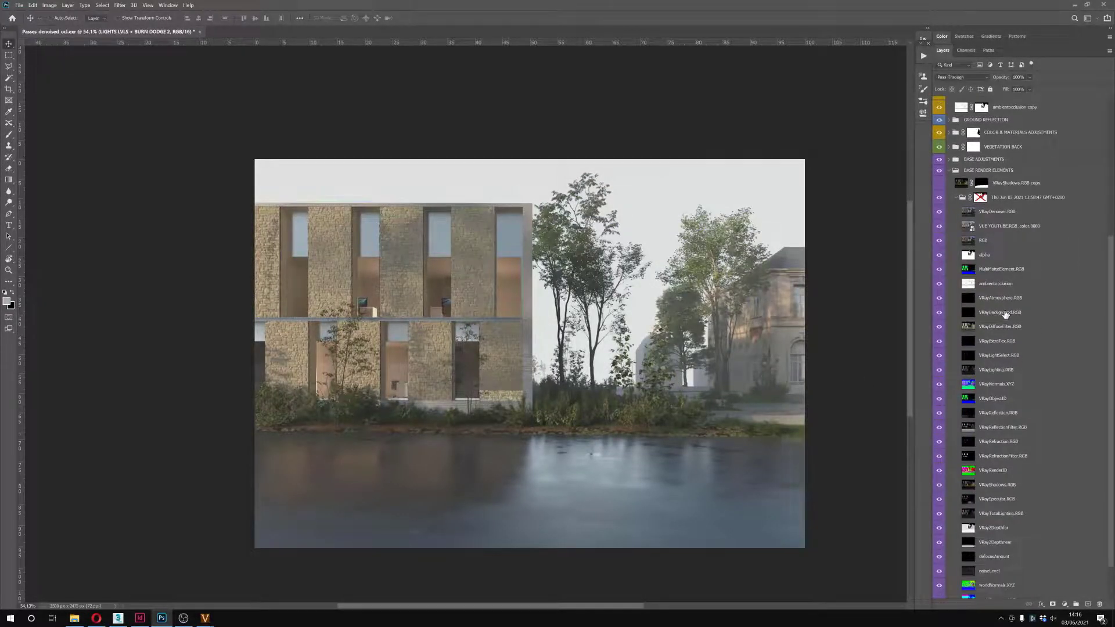
{"action": "left_click", "coordinate": [968, 326]}
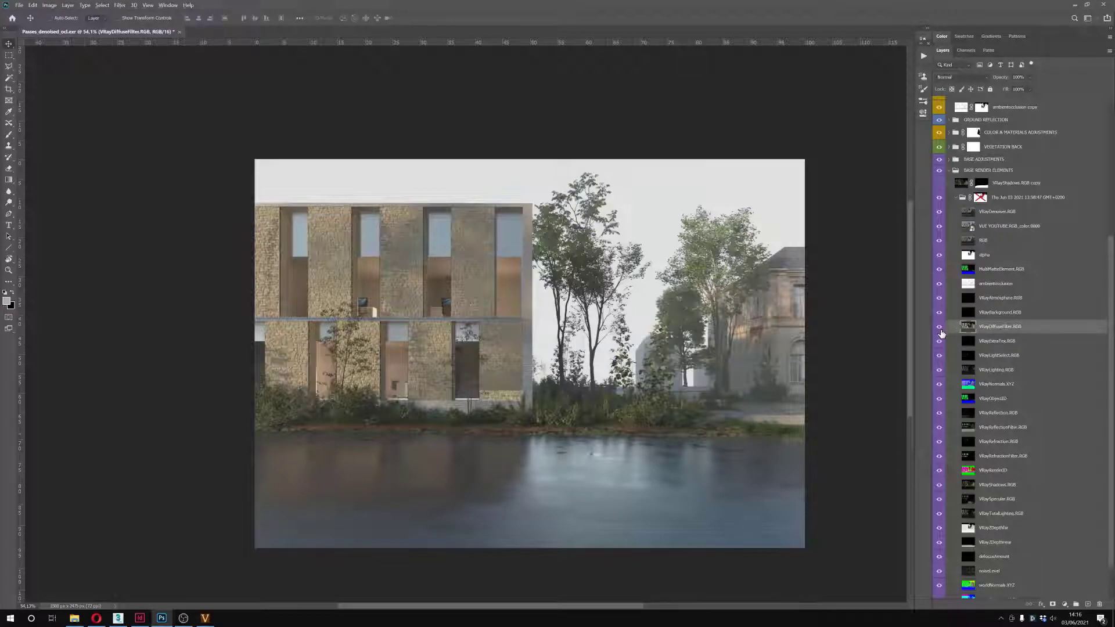
{"action": "left_click", "coordinate": [939, 328], "text": "alt"}
{"action": "scroll", "coordinate": [550, 485], "scroll_direction": "up", "scroll_amount": 3}
{"action": "left_click_drag", "start_coordinate": [562, 447], "coordinate": [569, 386]}
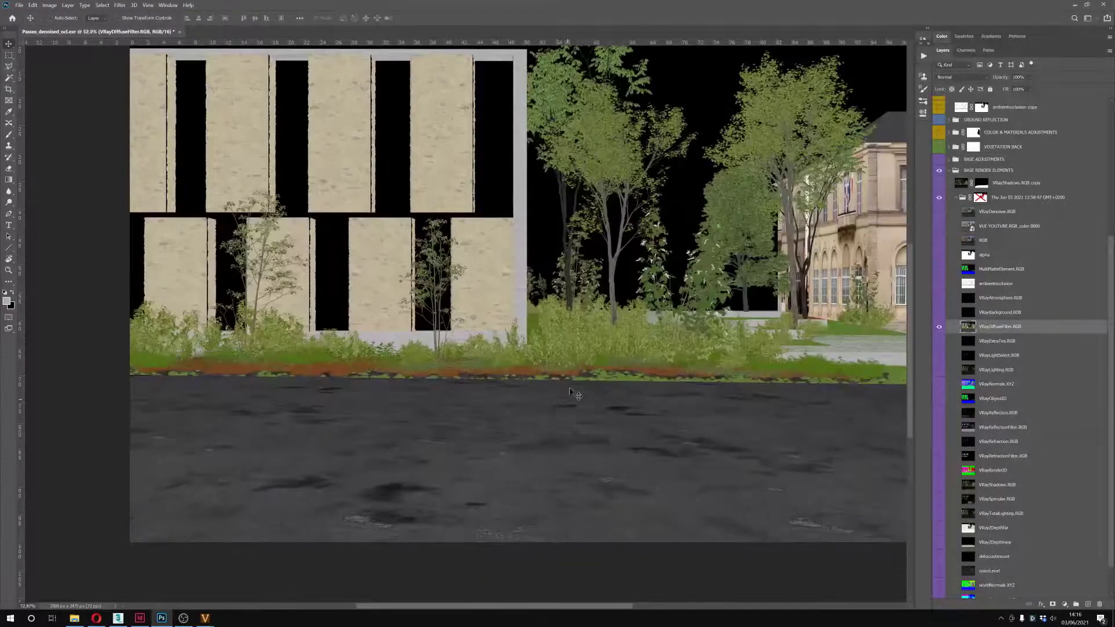
{"action": "scroll", "coordinate": [570, 385], "scroll_direction": "down", "scroll_amount": 3}
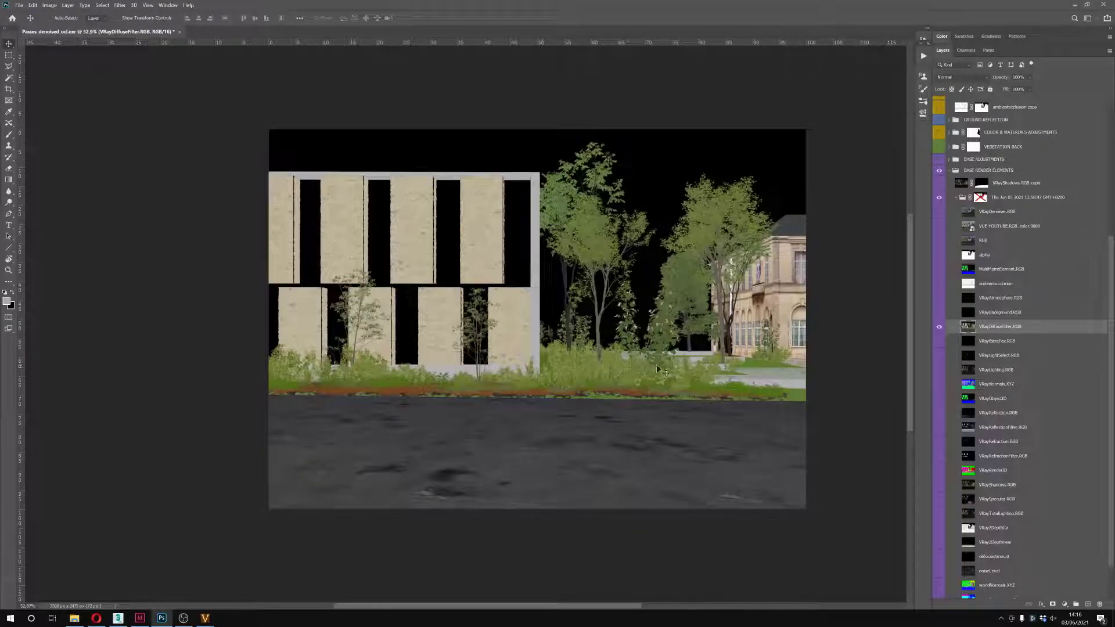
{"action": "scroll", "coordinate": [575, 373], "scroll_direction": "up", "scroll_amount": 4}
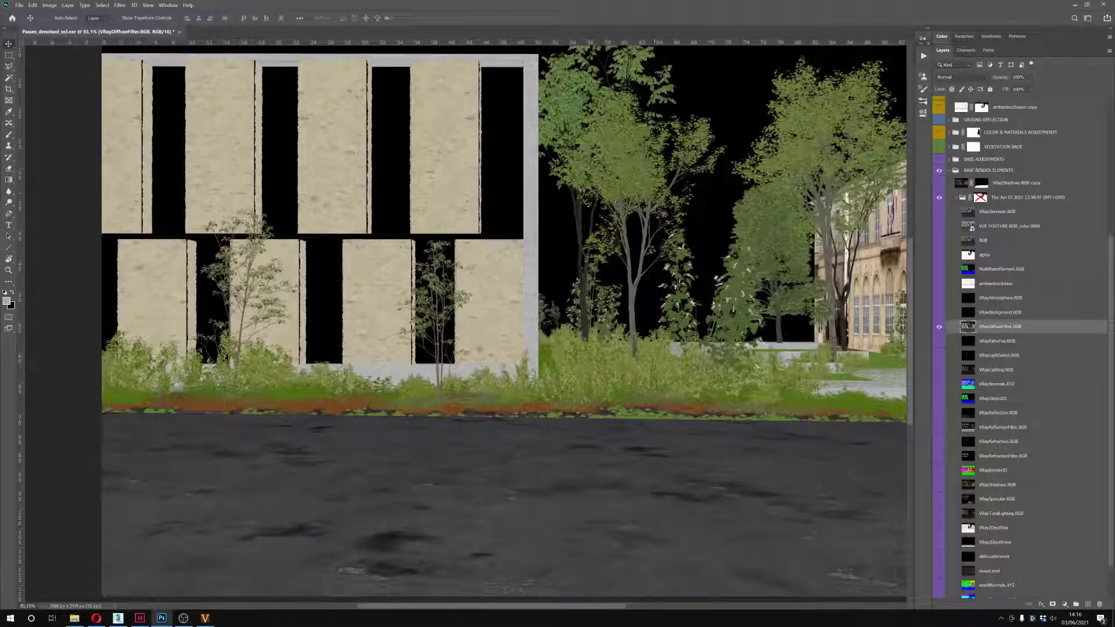
{"action": "scroll", "coordinate": [488, 363], "scroll_direction": "down", "scroll_amount": 3}
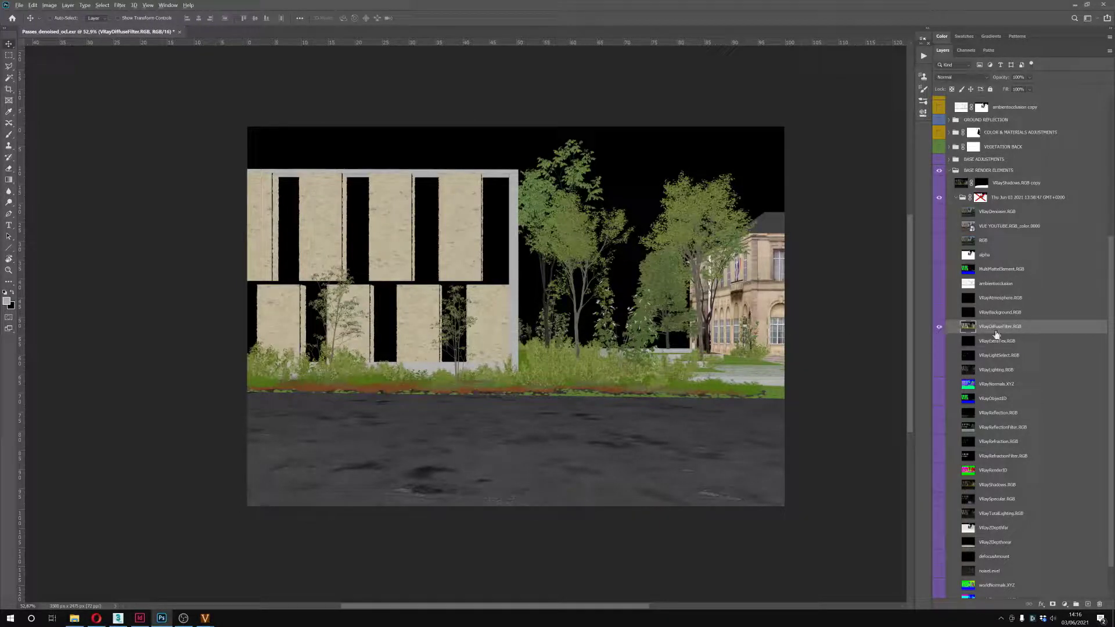
Switch to the Magic Wand tool and end the isolation of the diffuse pass so the full composite shows
{"action": "key", "text": "w"}
{"action": "key", "text": "alt+w"}
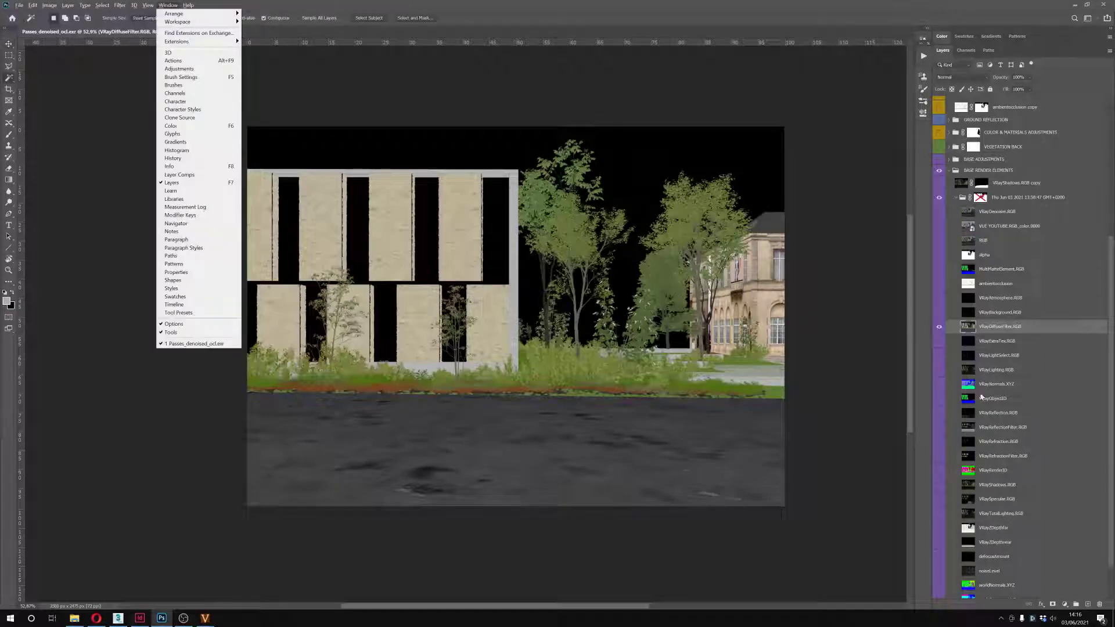
{"action": "key", "text": "Escape"}
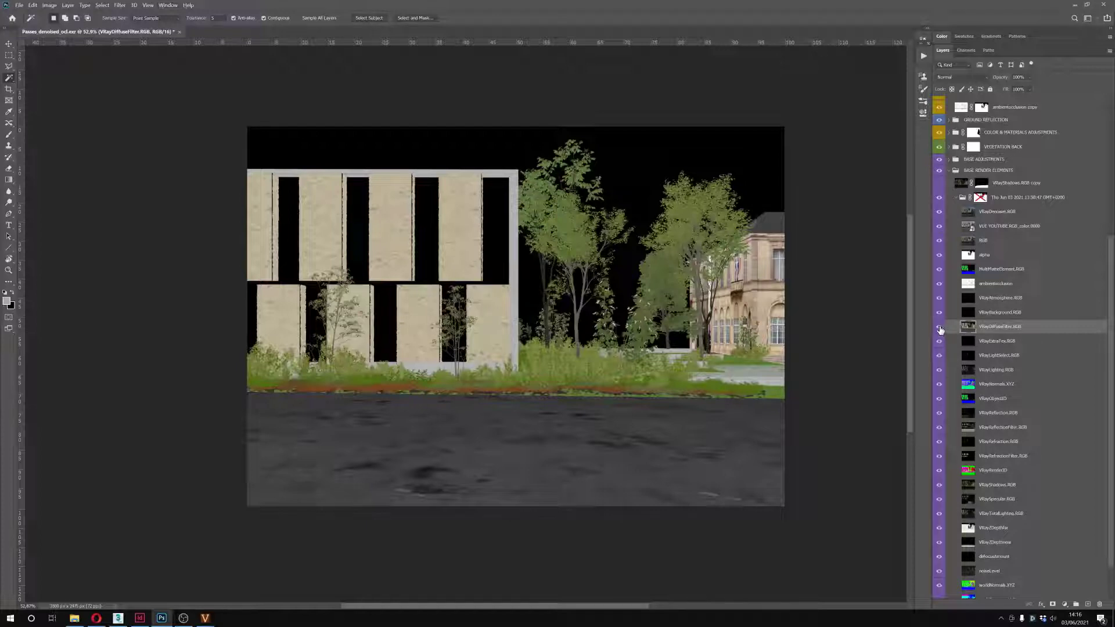
{"action": "left_click", "coordinate": [939, 327]}
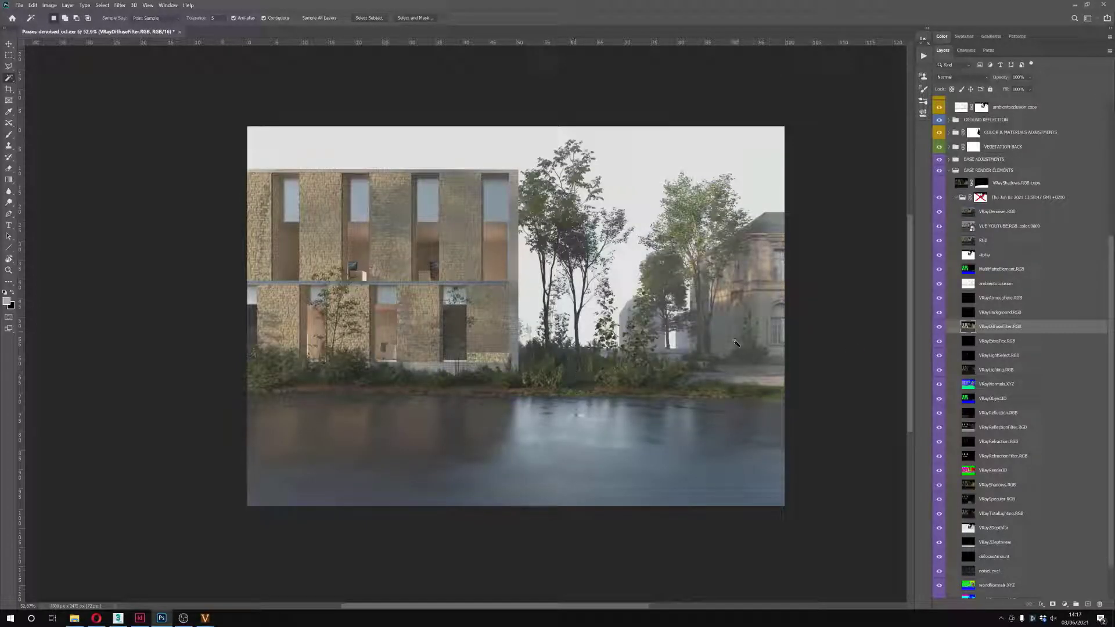
Hide both LIGHTS LVLS + BURN DODGE groups and the COLOR & MATERIALS ADJUSTMENTS group to examine the image without them
{"action": "scroll", "coordinate": [995, 251], "scroll_direction": "up", "scroll_amount": 5}
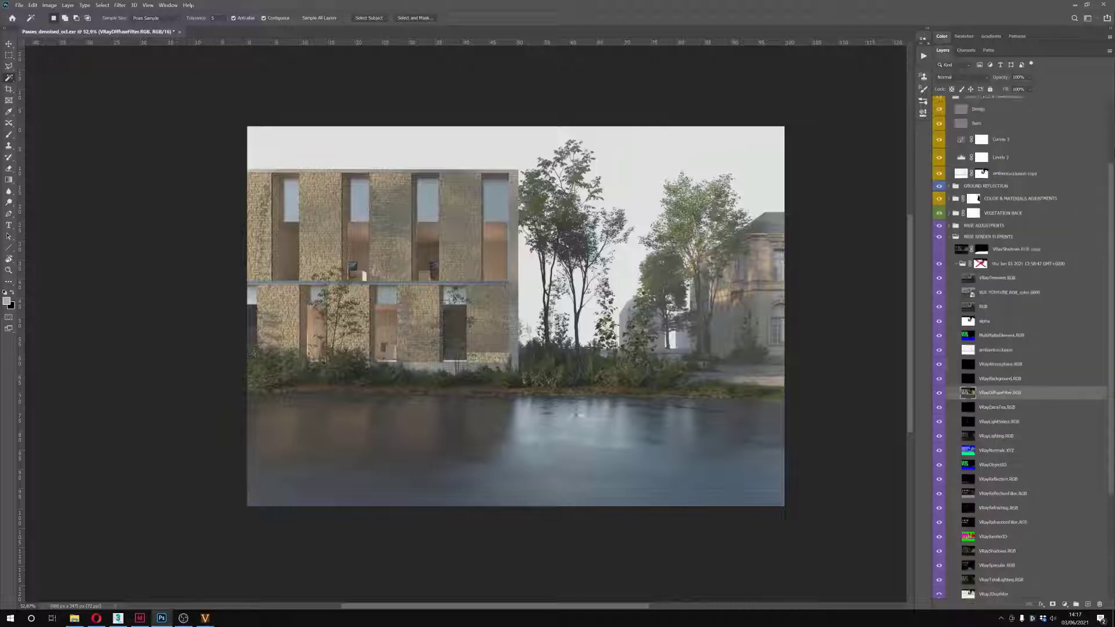
{"action": "left_click", "coordinate": [939, 149]}
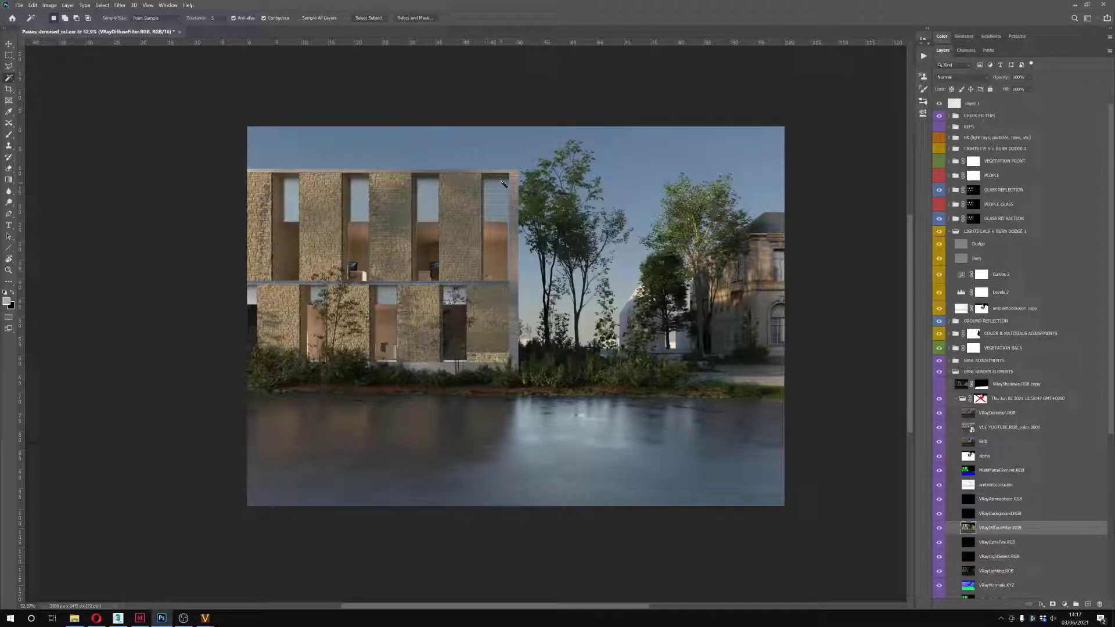
{"action": "scroll", "coordinate": [483, 366], "scroll_direction": "up", "scroll_amount": 2}
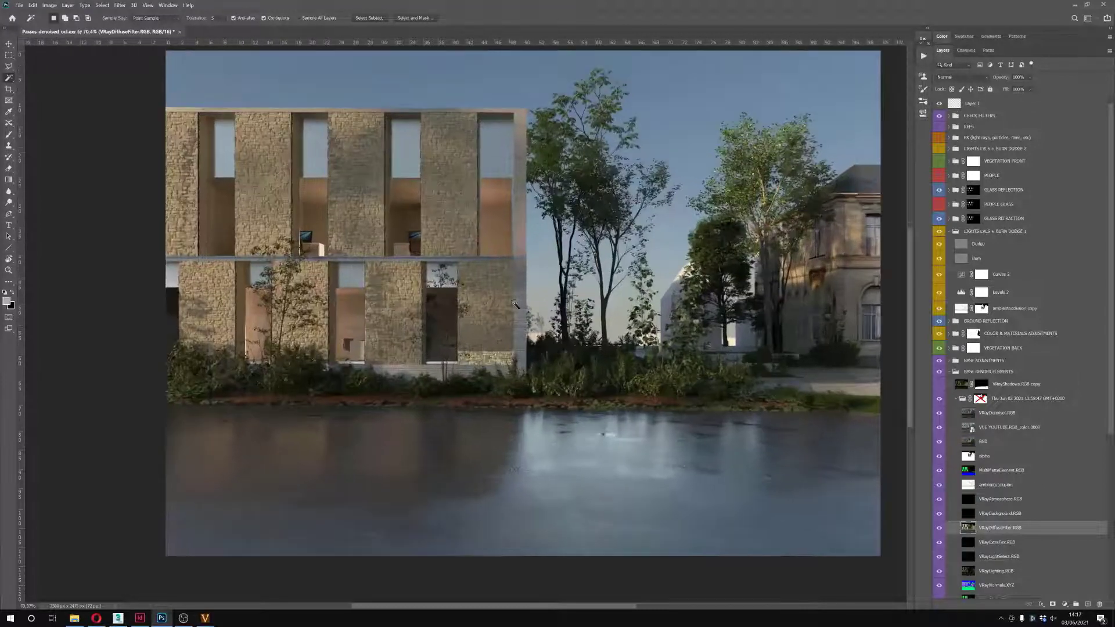
{"action": "key", "text": "v"}
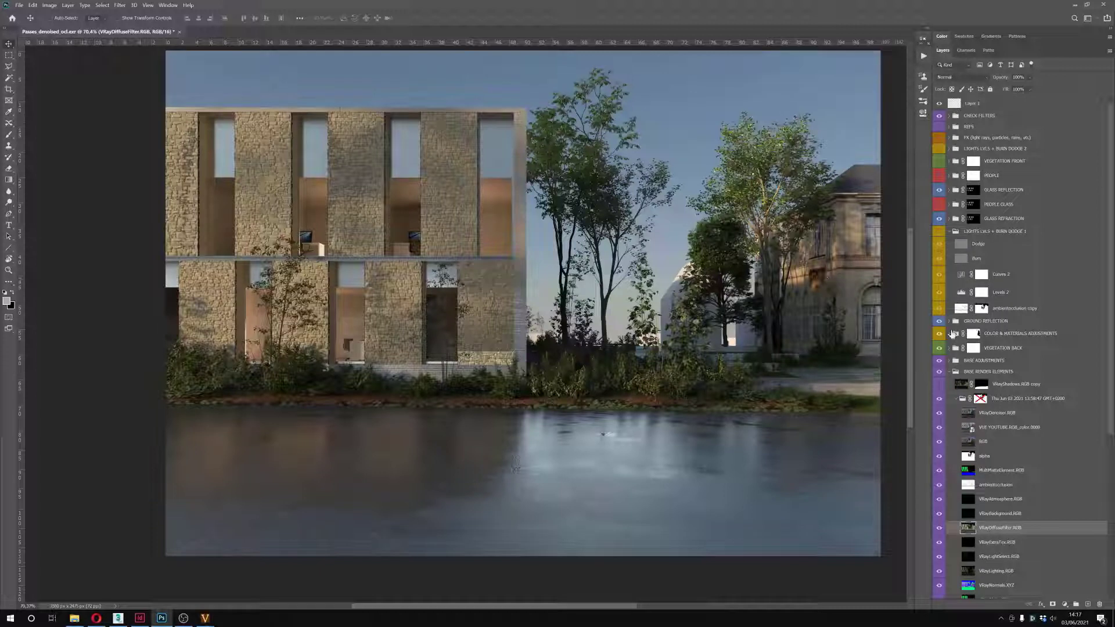
{"action": "left_click", "coordinate": [940, 333]}
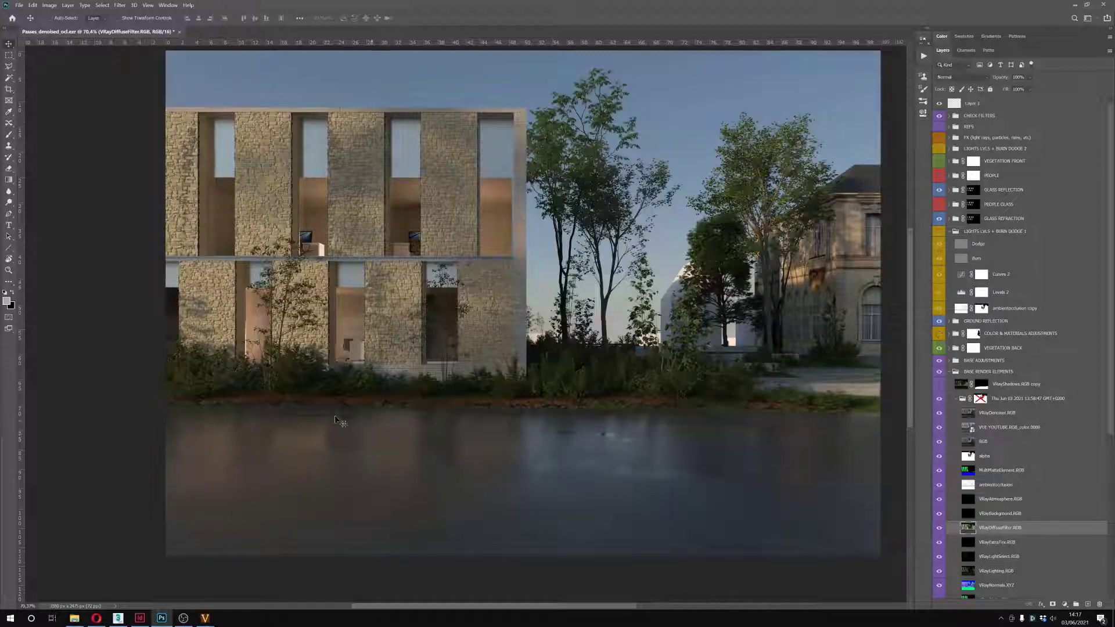
{"action": "scroll", "coordinate": [545, 220], "scroll_direction": "down", "scroll_amount": 3}
{"action": "scroll", "coordinate": [418, 174], "scroll_direction": "up", "scroll_amount": 2}
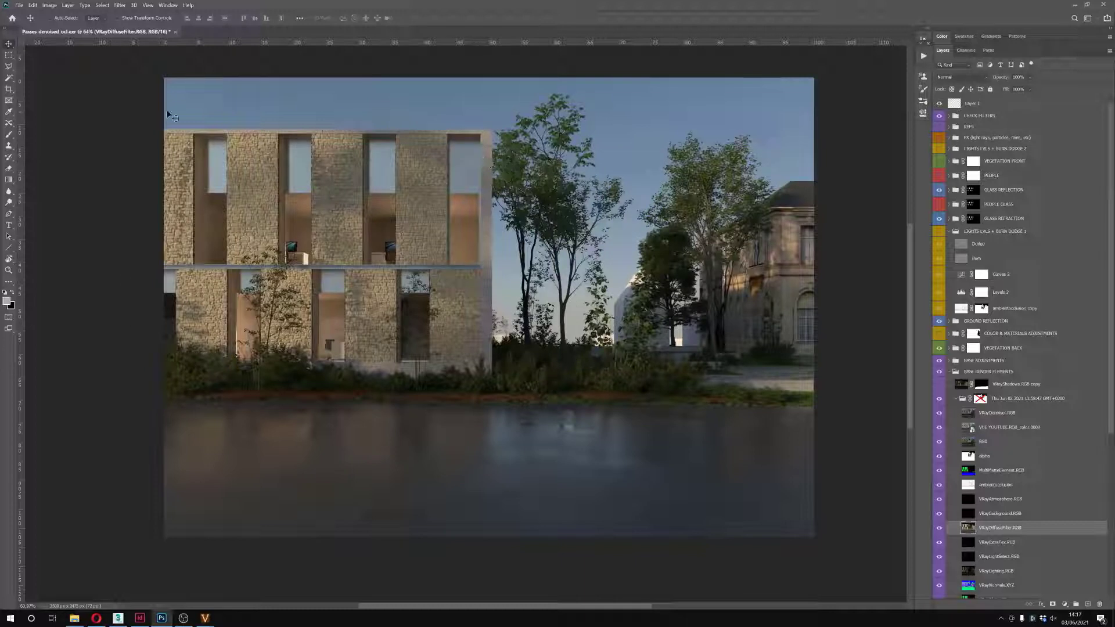
Select the stone facade panels and matching ground areas with the Magic Wand on the MultiMatteElement.RGB pass
{"action": "left_click", "coordinate": [973, 471]}
{"action": "key", "text": "w"}
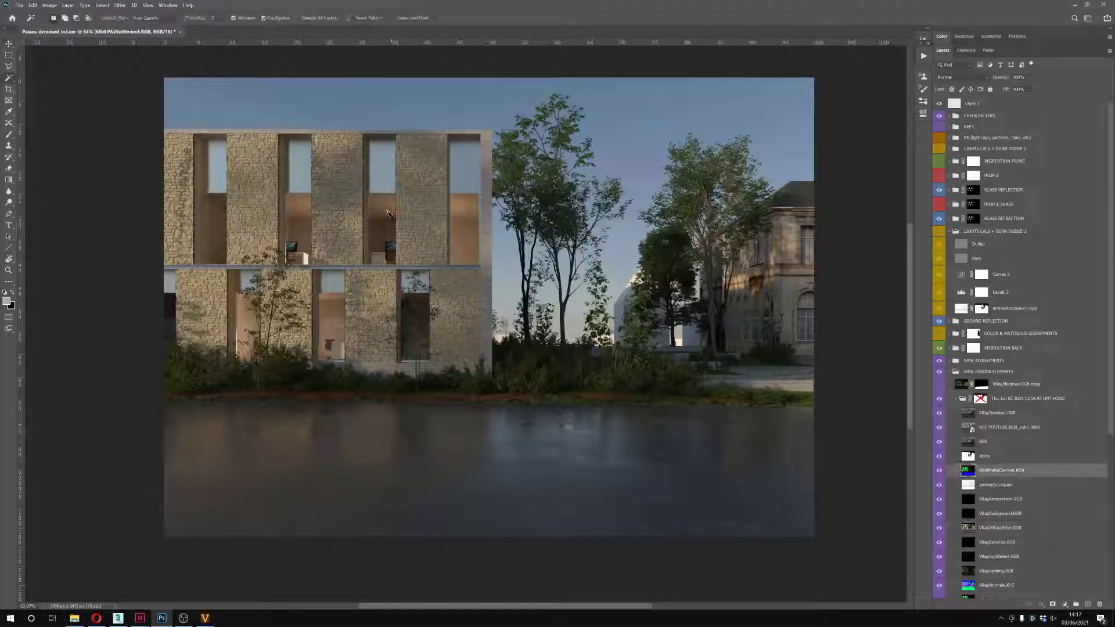
{"action": "left_click", "coordinate": [429, 184]}
{"action": "key", "text": "ctrl+d"}
{"action": "left_click", "coordinate": [354, 187]}
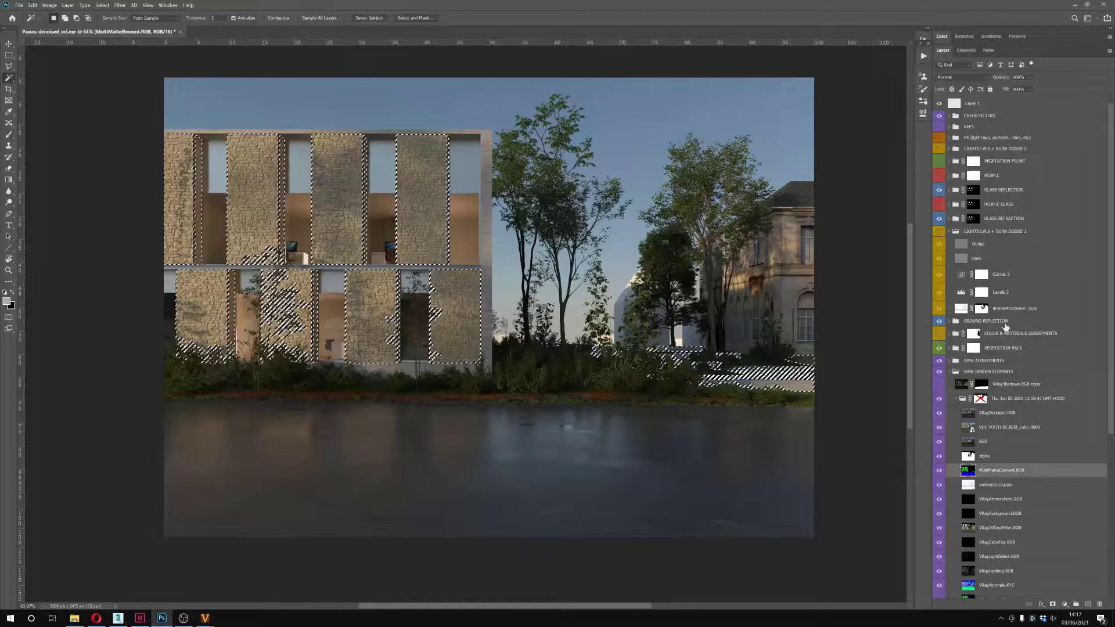
Isolate the VRayDiffuseFilter.RGB pass, copy its content for the selected stone panels, and restore the full composite
{"action": "left_click", "coordinate": [998, 527]}
{"action": "left_click", "coordinate": [938, 527], "text": "alt"}
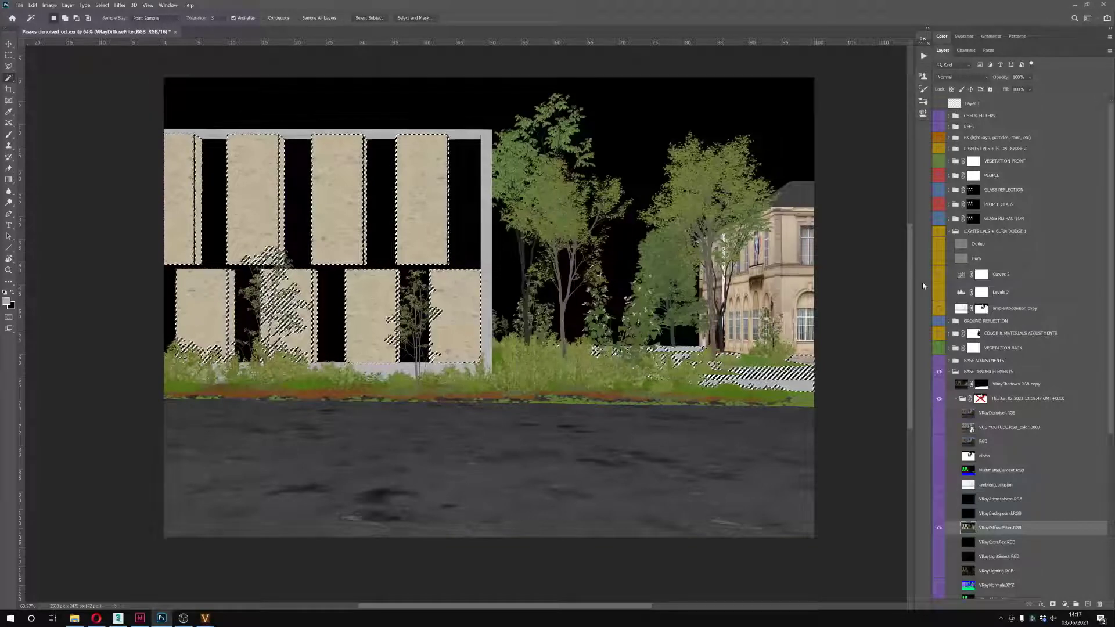
{"action": "left_click", "coordinate": [938, 528], "text": "alt"}
{"action": "left_click", "coordinate": [1008, 245]}
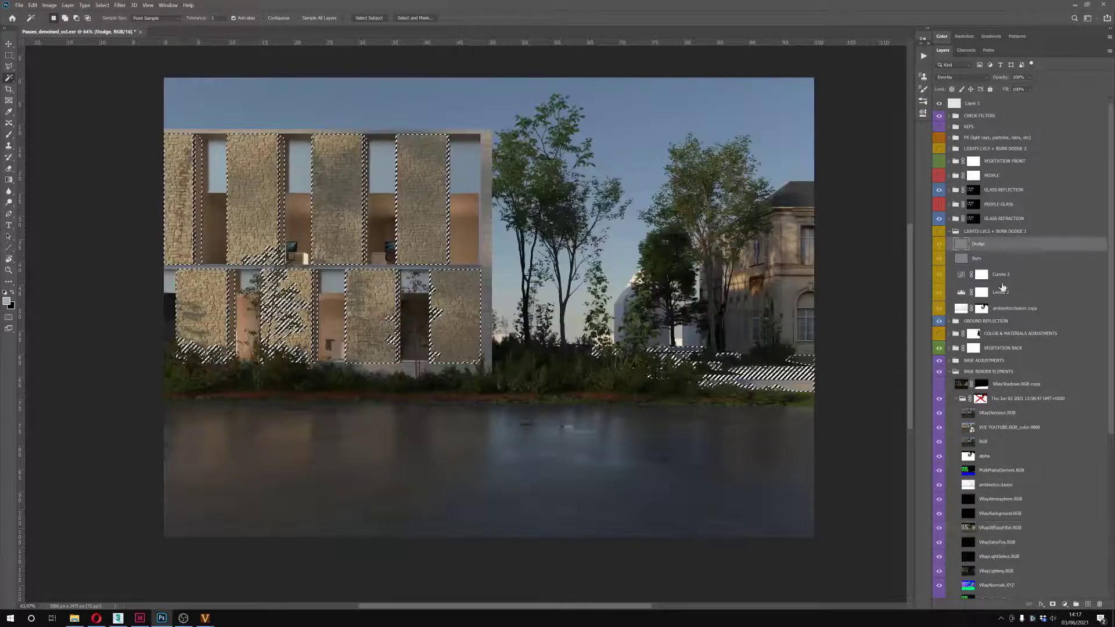
{"action": "left_click", "coordinate": [996, 348]}
{"action": "left_click", "coordinate": [1064, 604]}
{"action": "left_click", "coordinate": [1065, 494]}
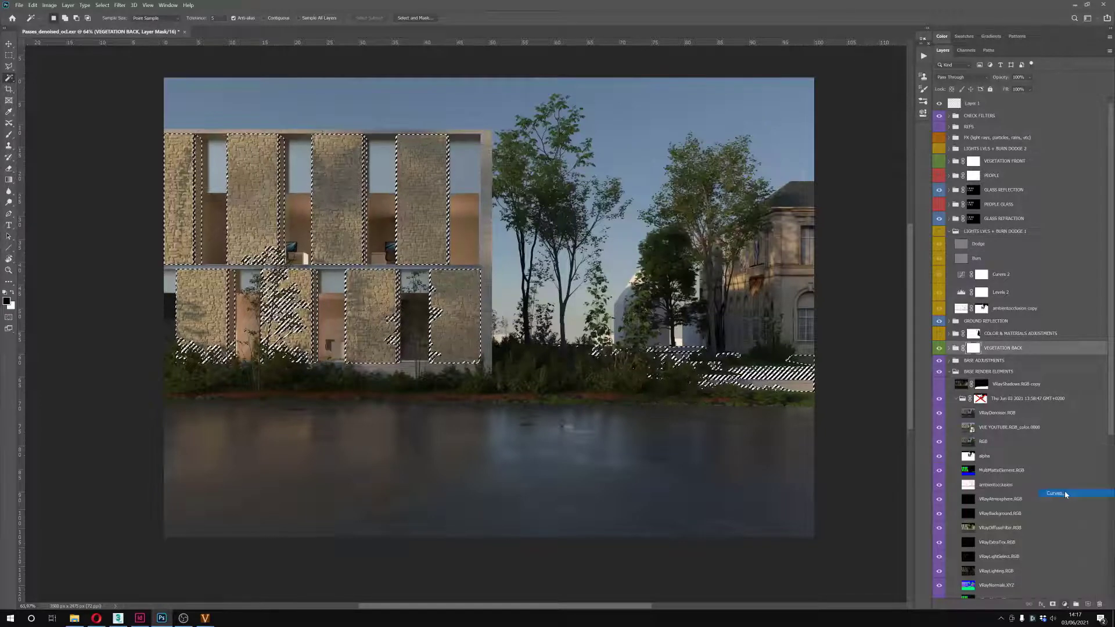
{"action": "left_click", "coordinate": [976, 350], "text": "alt"}
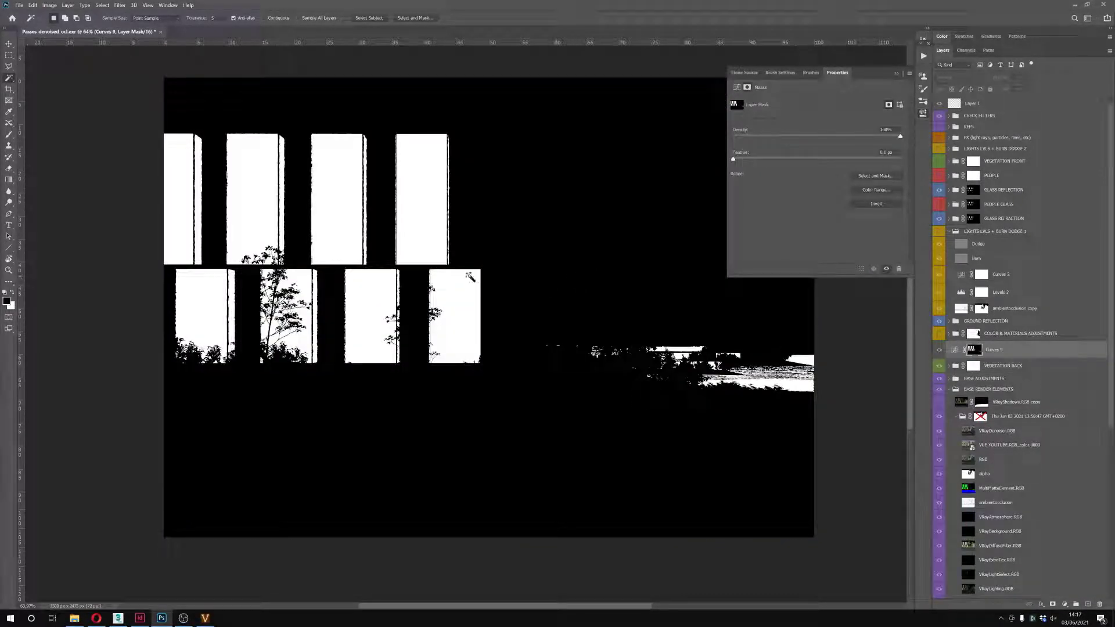
{"action": "left_click", "coordinate": [523, 346]}
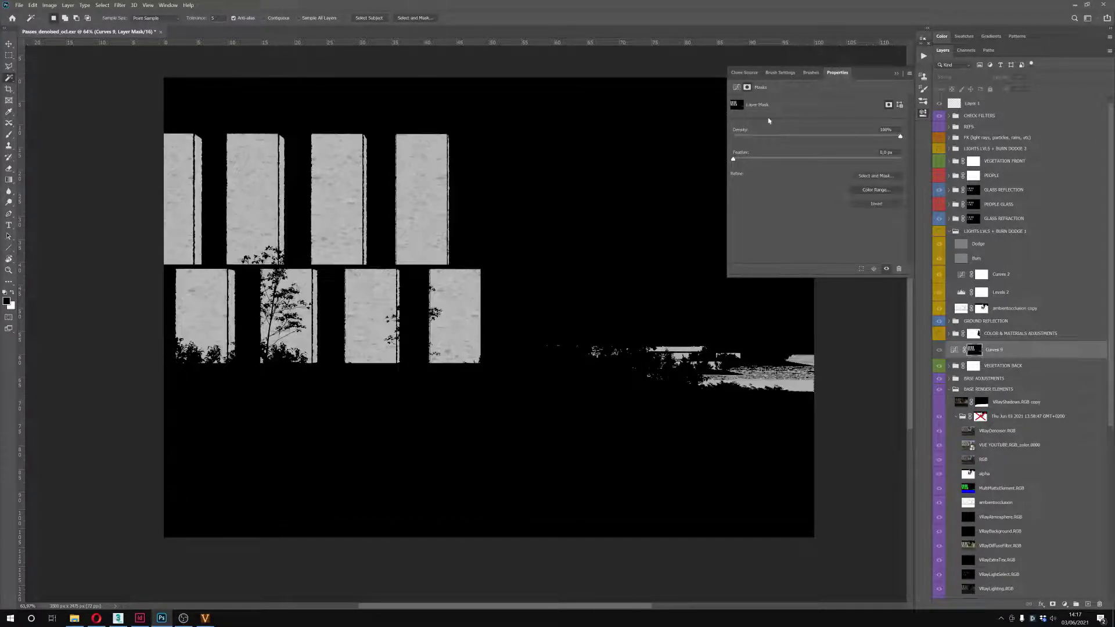
{"action": "left_click", "coordinate": [889, 75]}
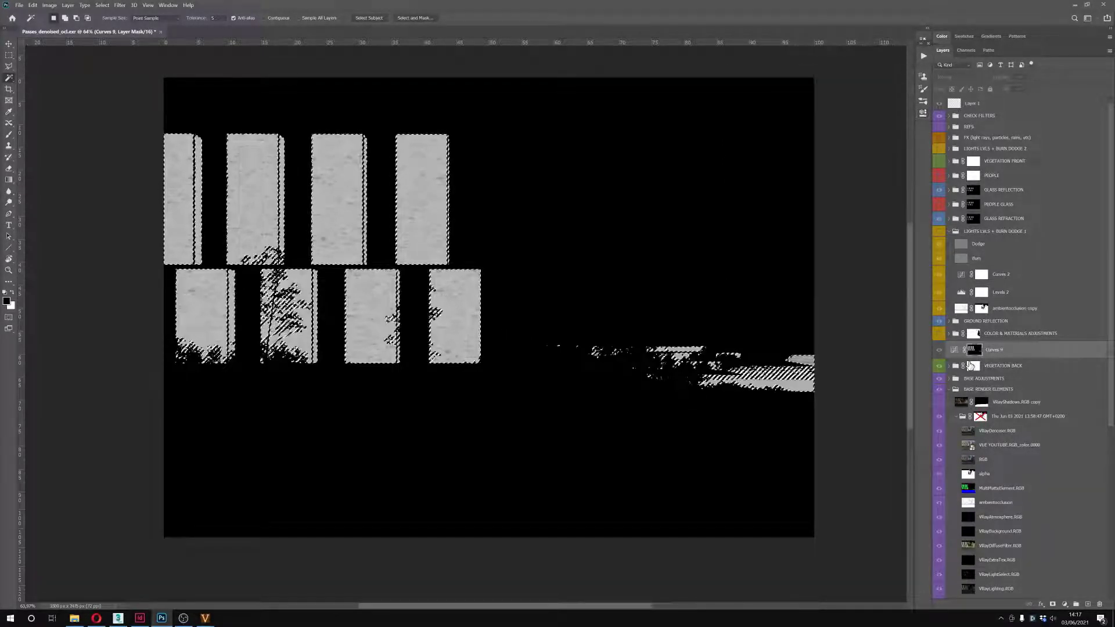
{"action": "key", "text": "ctrl+z"}
{"action": "key", "text": "ctrl+z"}
{"action": "key", "text": "ctrl+z"}
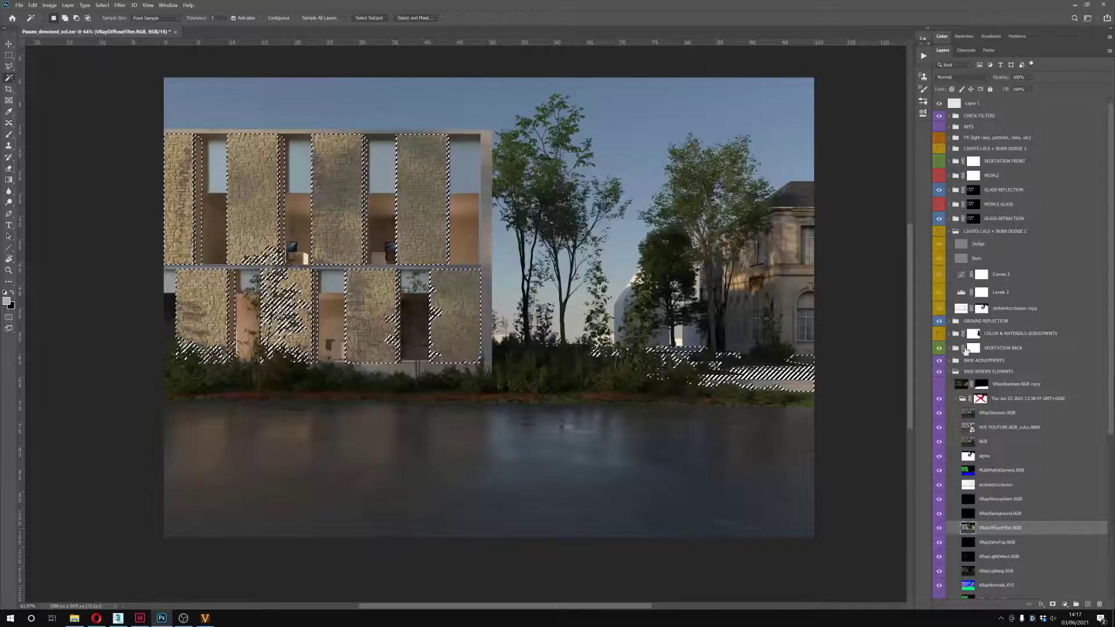
Add a Curves adjustment masked by the stone selection above the COLOR & MATERIALS ADJUSTMENTS group, and duplicate it
{"action": "left_click", "coordinate": [972, 333]}
{"action": "left_click", "coordinate": [1064, 604]}
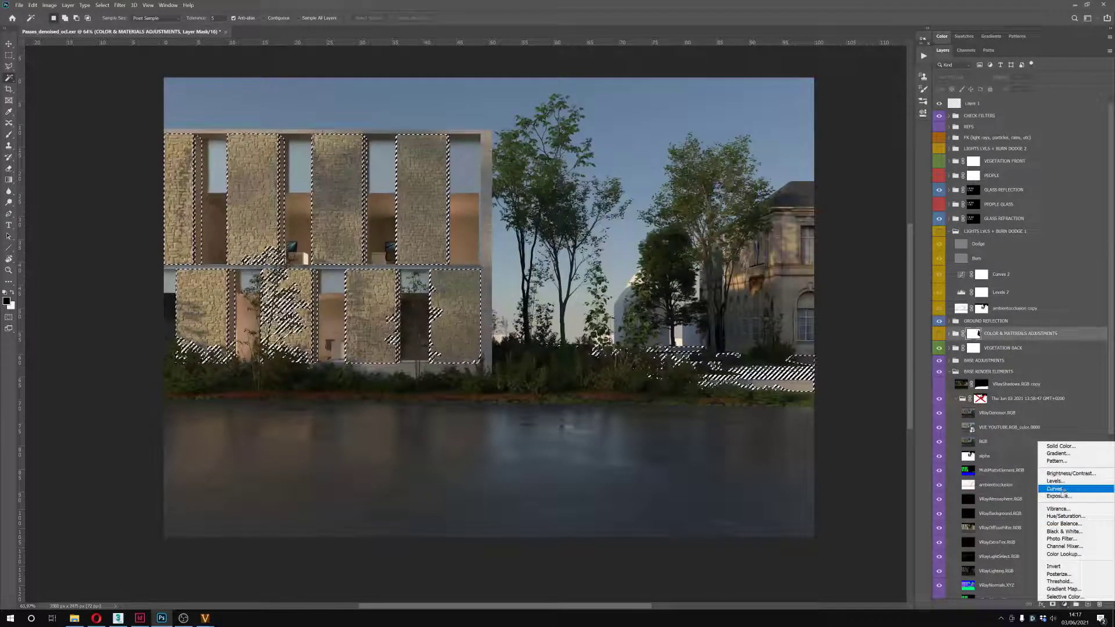
{"action": "left_click", "coordinate": [1055, 489]}
{"action": "left_click_drag", "start_coordinate": [964, 335], "coordinate": [968, 347]}
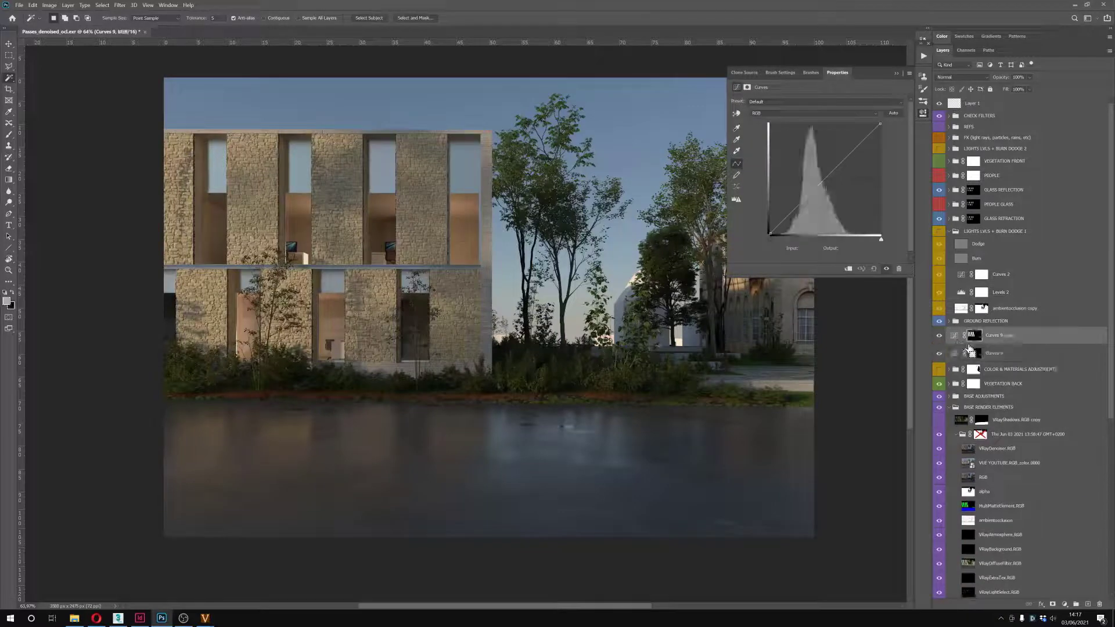
Paste the copied diffuse texture into the duplicated Curves layer's mask and rename that layer diffuse filter
{"action": "left_click", "coordinate": [974, 339], "text": "alt"}
{"action": "key", "text": "ctrl+v"}
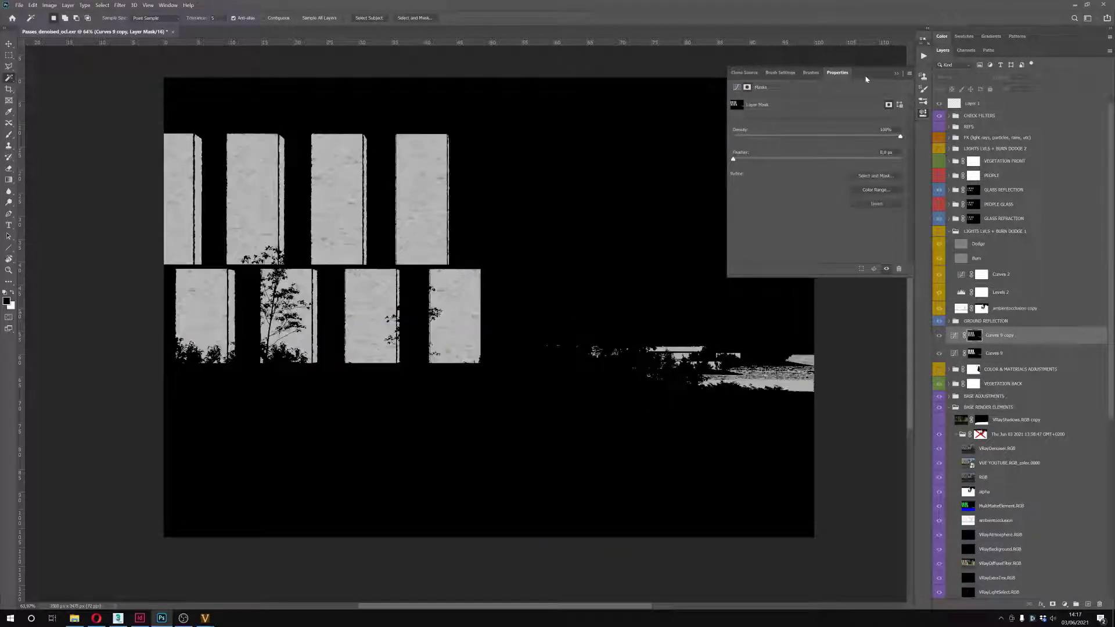
{"action": "left_click", "coordinate": [896, 74]}
{"action": "double_click", "coordinate": [998, 338]}
{"action": "type", "text": "do"}
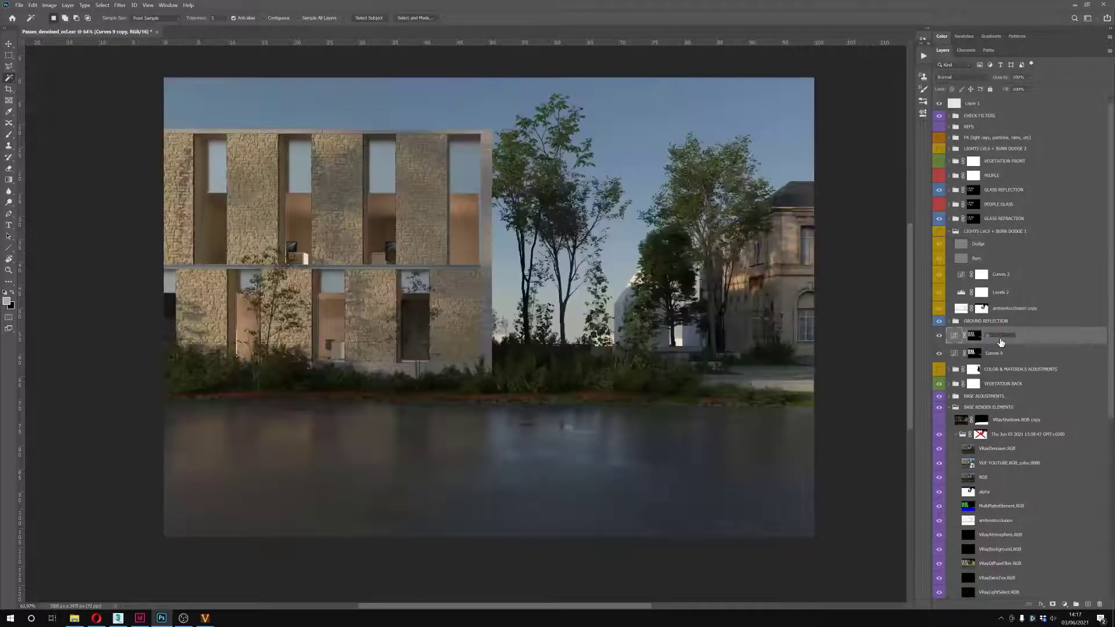
{"action": "type", "text": "ffuse filter"}
{"action": "key", "text": "Return"}
Shape Curves 9 into a contrast curve with lowered shadows and highlights raised from input 204 to output 227
{"action": "double_click", "coordinate": [953, 354]}
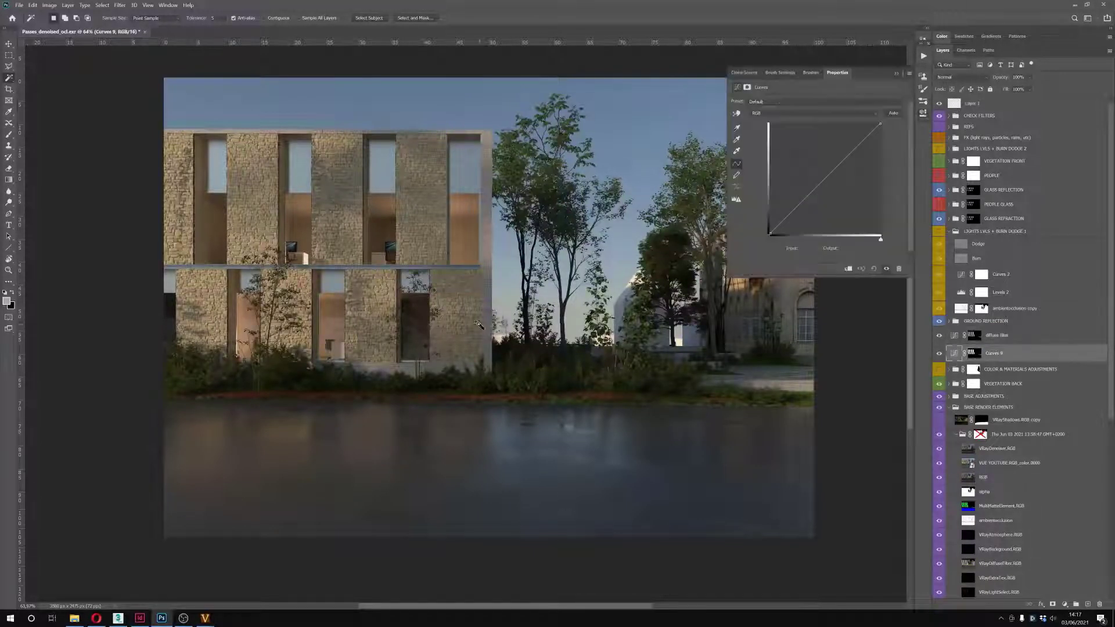
{"action": "scroll", "coordinate": [442, 314], "scroll_direction": "up", "scroll_amount": 4}
{"action": "left_click_drag", "start_coordinate": [418, 296], "coordinate": [437, 303]}
{"action": "left_click_drag", "start_coordinate": [788, 204], "coordinate": [794, 214]}
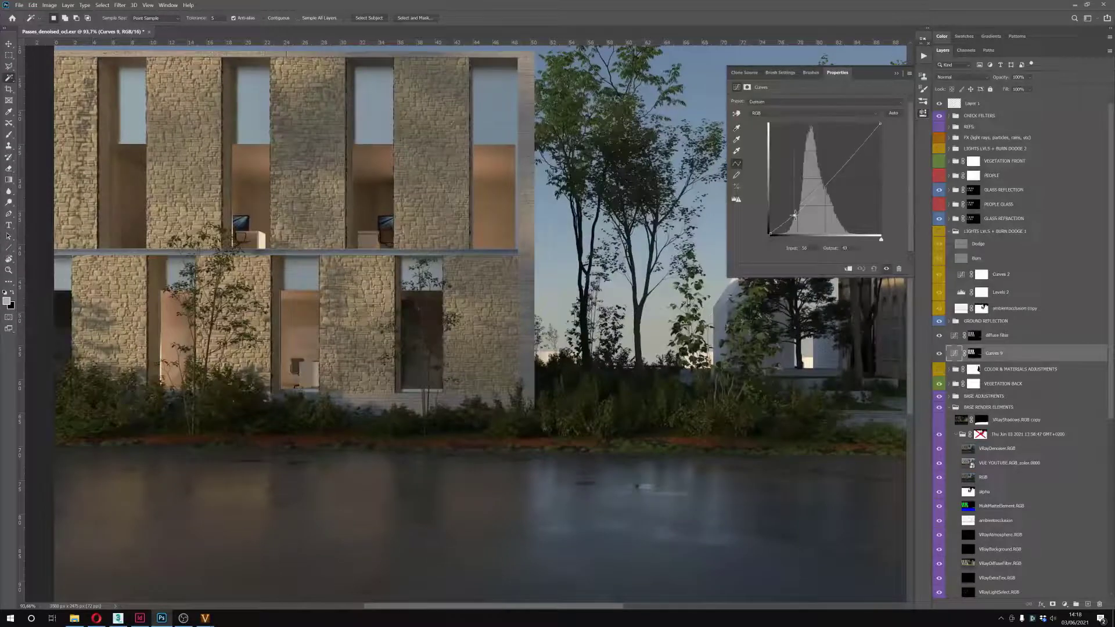
{"action": "left_click_drag", "start_coordinate": [870, 137], "coordinate": [859, 135]}
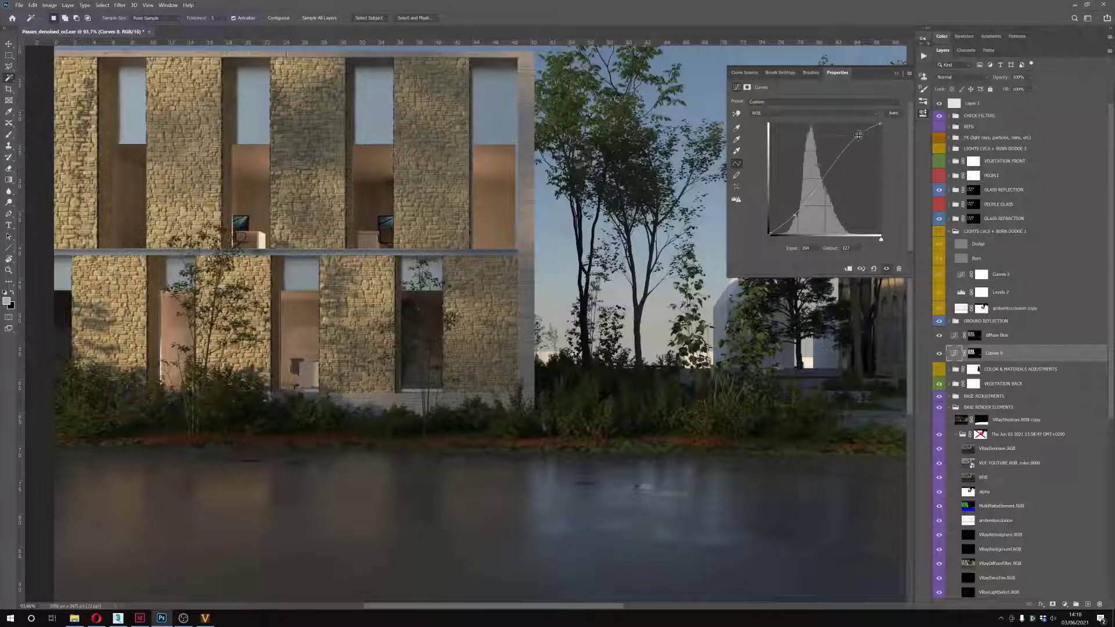
{"action": "left_click_drag", "start_coordinate": [470, 221], "coordinate": [557, 281]}
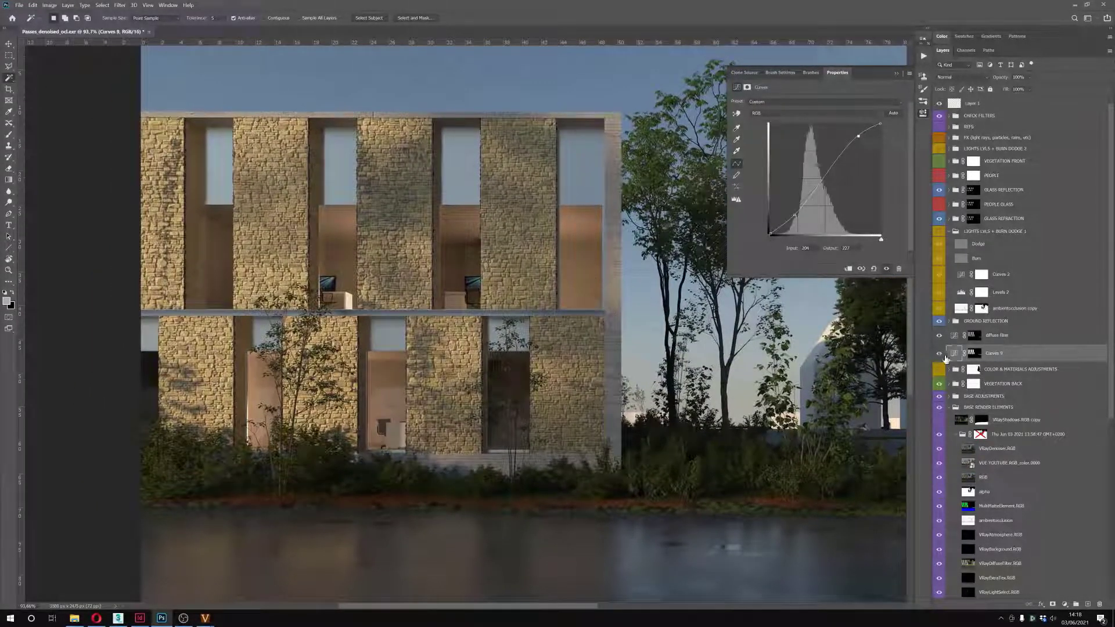
Hide Curves 9 and give the diffuse filter layer a similar contrast curve, raising highlights from input 189 to output 220
{"action": "left_click", "coordinate": [939, 356]}
{"action": "left_click", "coordinate": [954, 335]}
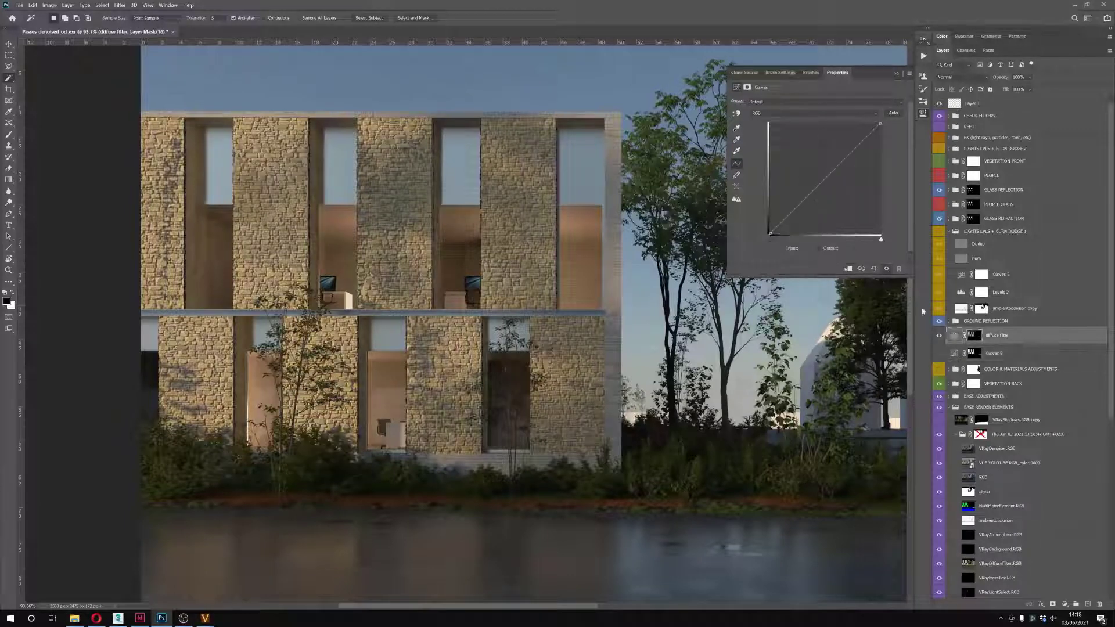
{"action": "left_click_drag", "start_coordinate": [796, 210], "coordinate": [798, 215]}
{"action": "left_click_drag", "start_coordinate": [849, 152], "coordinate": [852, 138]}
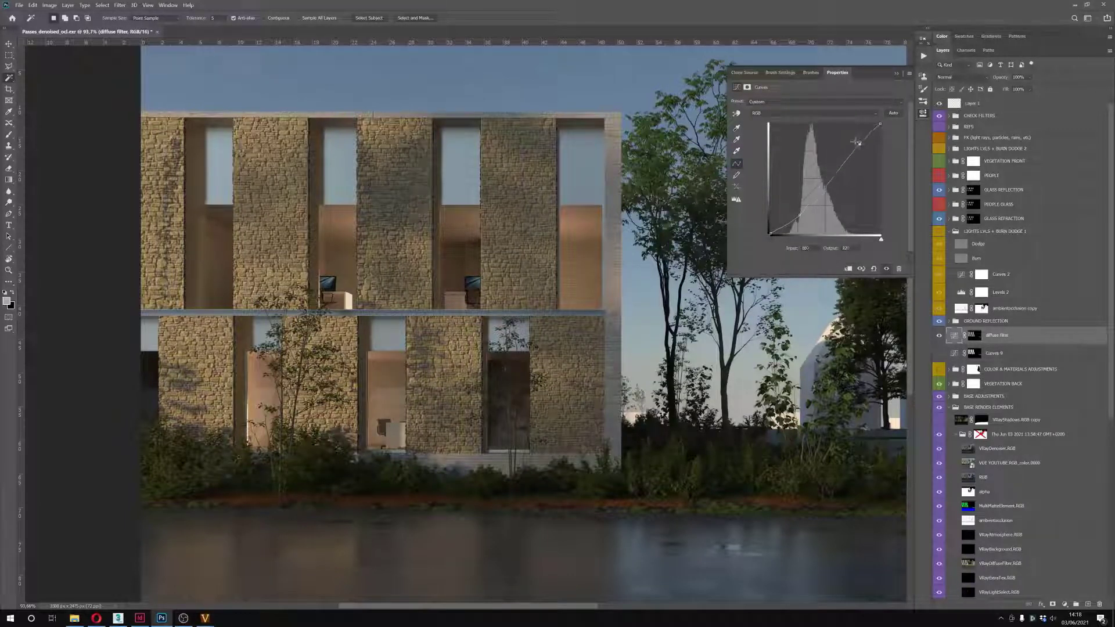
{"action": "scroll", "coordinate": [525, 347], "scroll_direction": "up", "scroll_amount": 3}
{"action": "left_click_drag", "start_coordinate": [518, 347], "coordinate": [543, 307]}
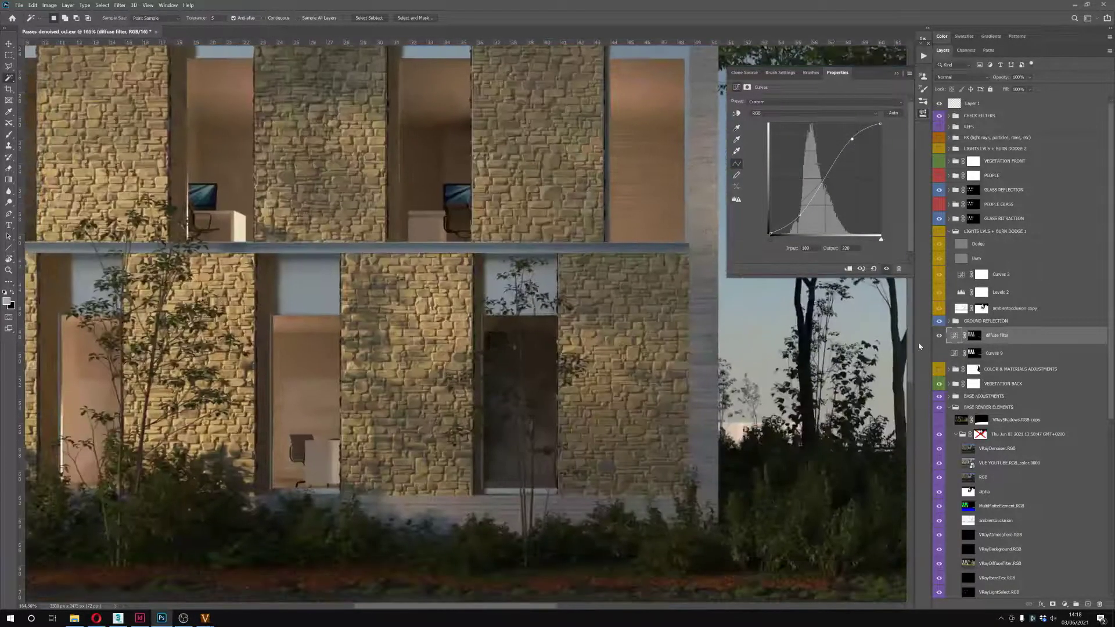
Show Curves 9, group the diffuse filter layer, and mask the group to a rectangle over the right half of the lower middle stone panel
{"action": "left_click", "coordinate": [939, 353]}
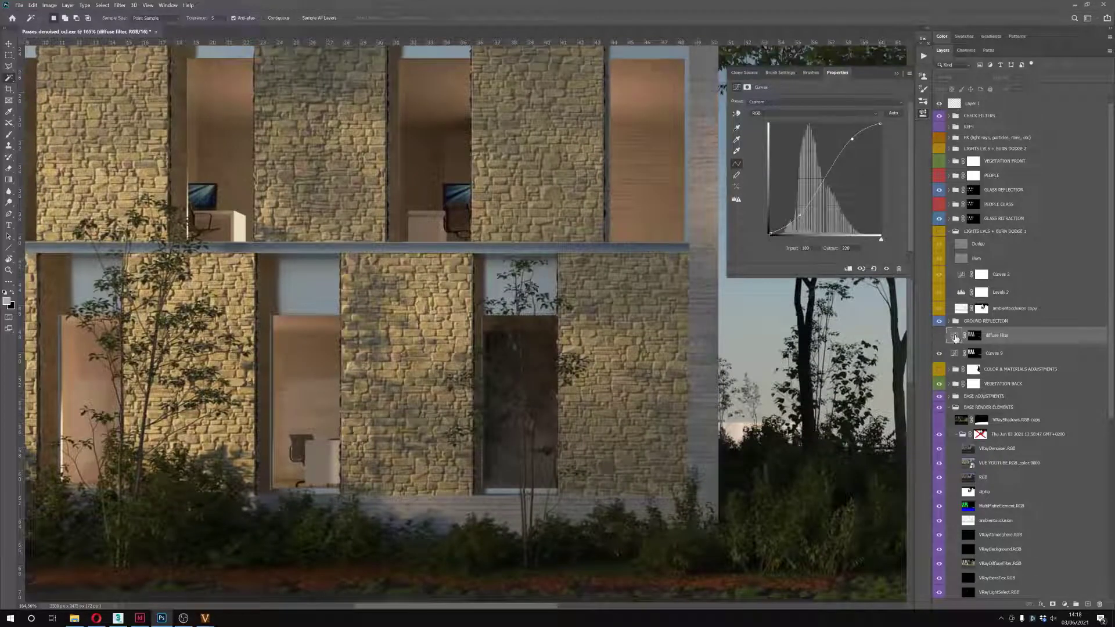
{"action": "key", "text": "ctrl+g"}
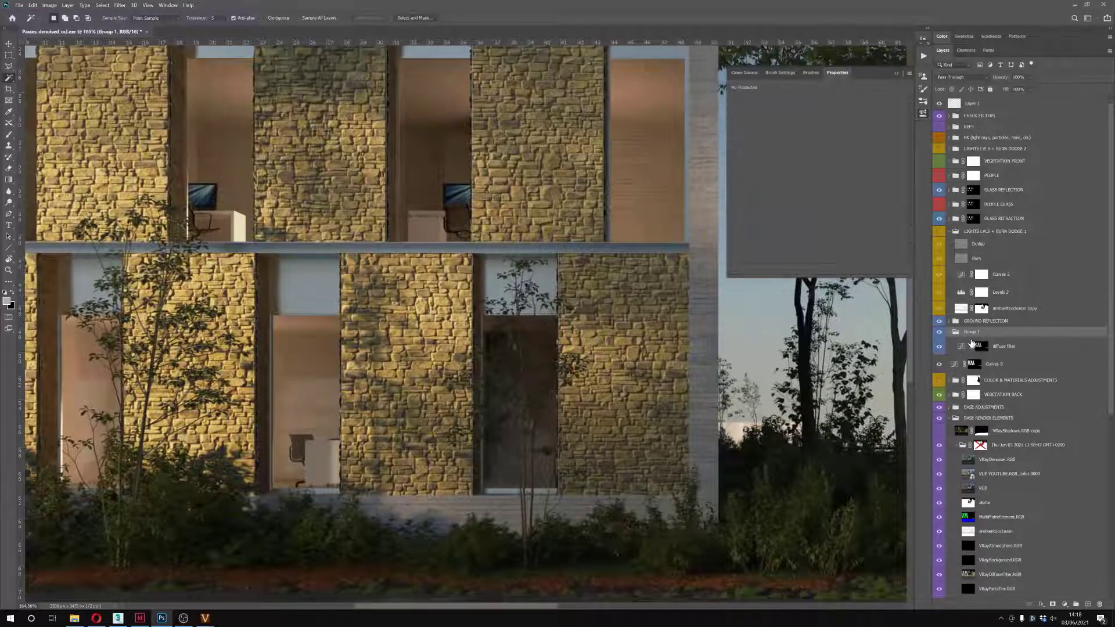
{"action": "scroll", "coordinate": [410, 344], "scroll_direction": "down", "scroll_amount": 2}
{"action": "scroll", "coordinate": [410, 343], "scroll_direction": "up", "scroll_amount": 1}
{"action": "key", "text": "m"}
{"action": "left_click_drag", "start_coordinate": [404, 251], "coordinate": [496, 514]}
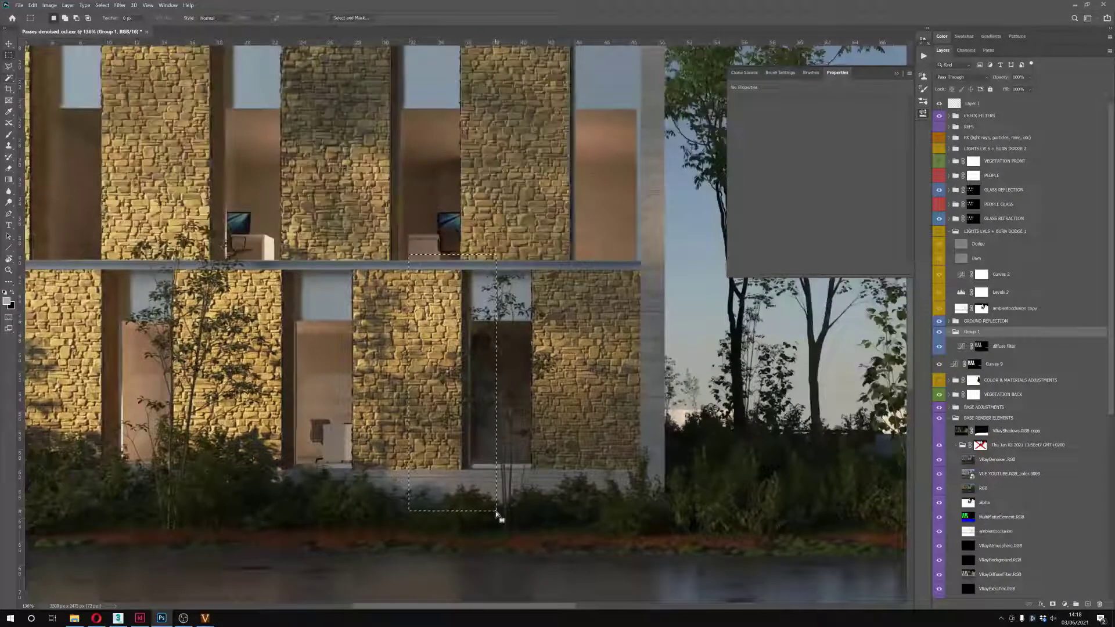
{"action": "key", "text": "d"}
{"action": "key", "text": "alt+BackSpace"}
{"action": "key", "text": "Return"}
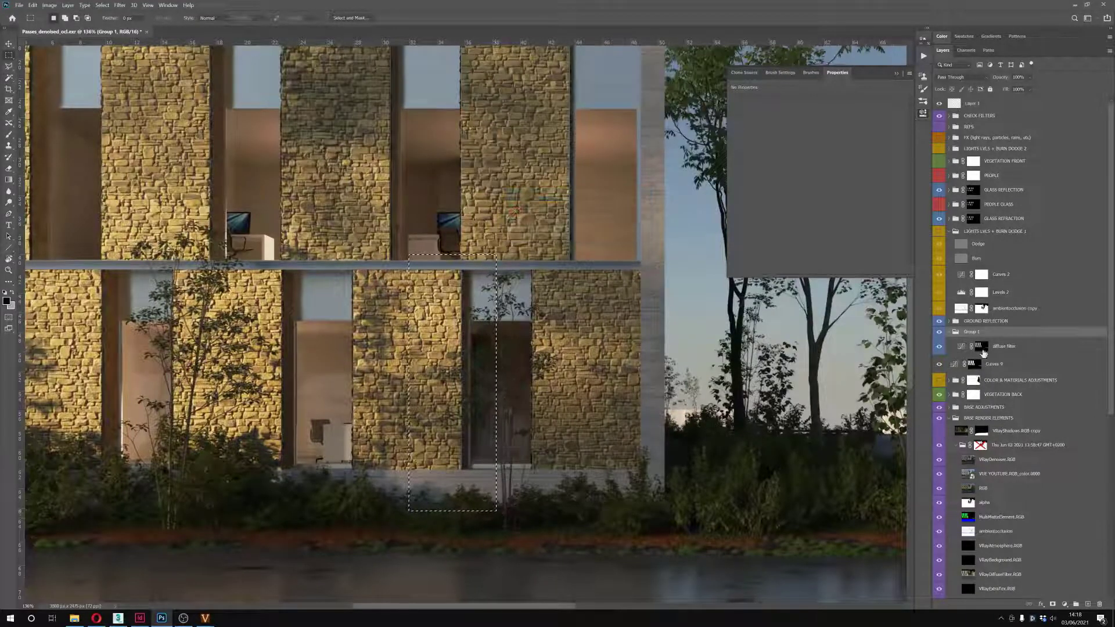
{"action": "left_click", "coordinate": [1053, 604]}
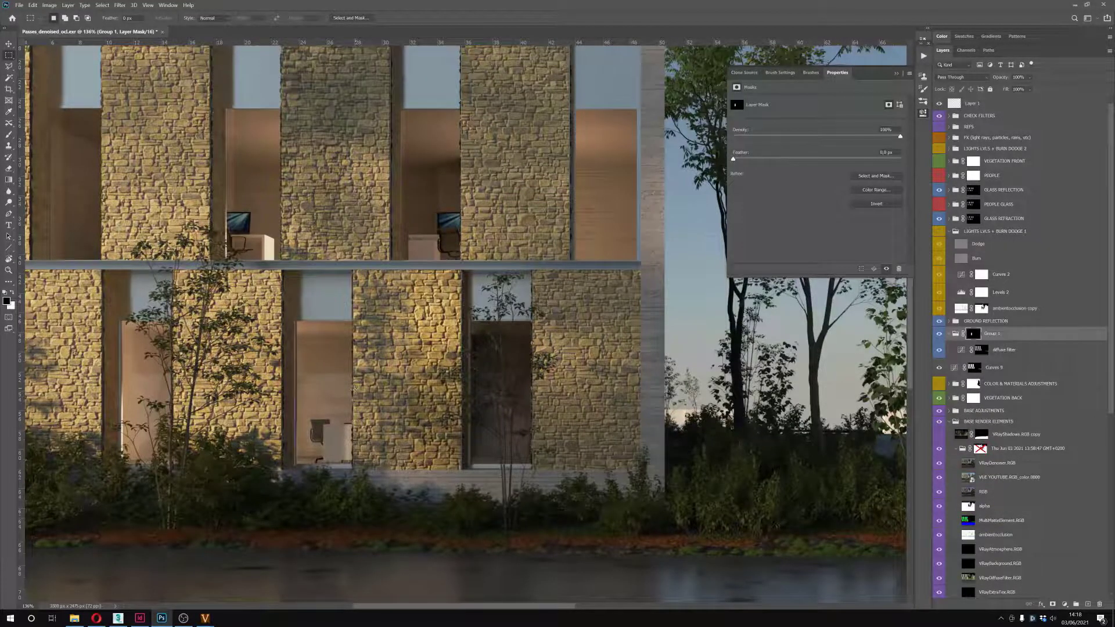
Group the Curves 9 layer, copy Group 1's mask onto the new group, and invert the copied mask
{"action": "scroll", "coordinate": [358, 394], "scroll_direction": "up", "scroll_amount": 5}
{"action": "scroll", "coordinate": [458, 378], "scroll_direction": "down", "scroll_amount": 1}
{"action": "key", "text": "v"}
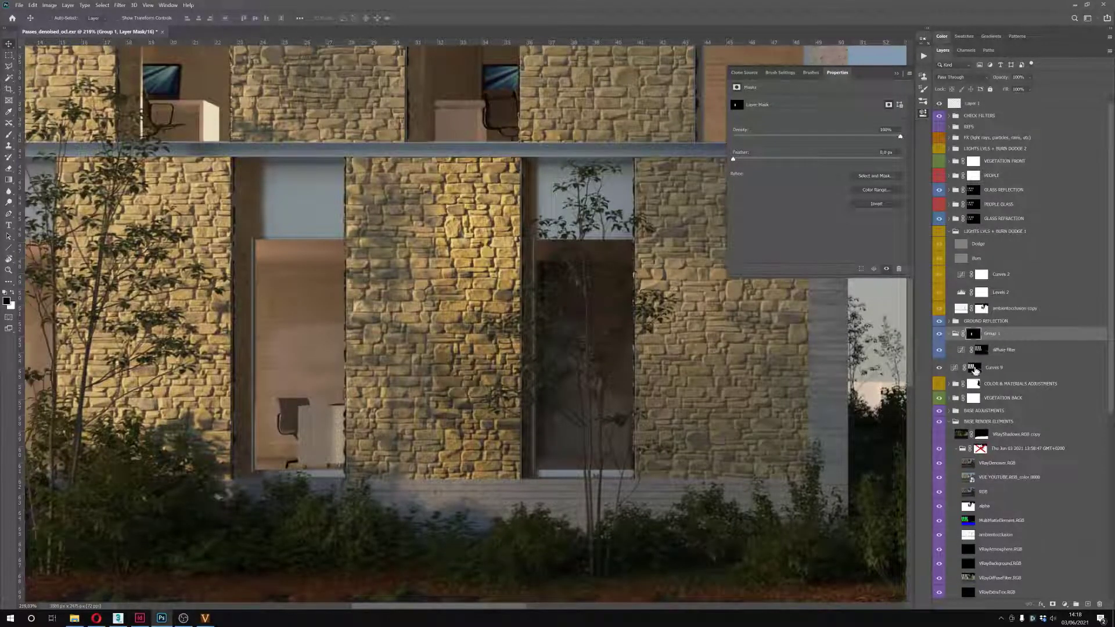
{"action": "left_click", "coordinate": [957, 372]}
{"action": "key", "text": "ctrl+g"}
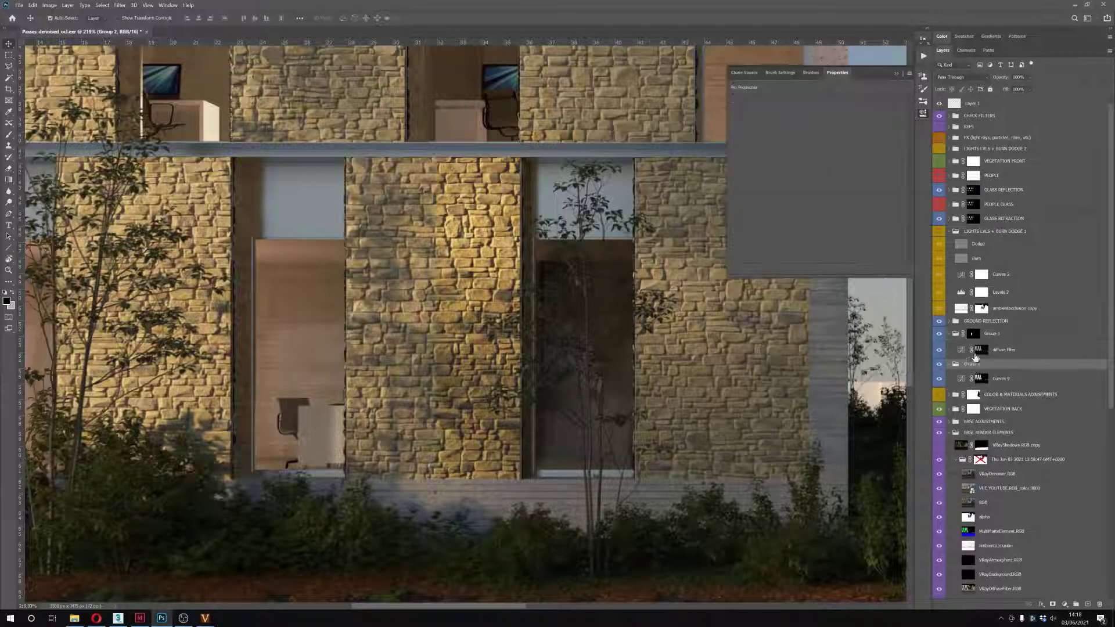
{"action": "left_click_drag", "start_coordinate": [973, 336], "coordinate": [973, 364]}
{"action": "key", "text": "ctrl+i"}
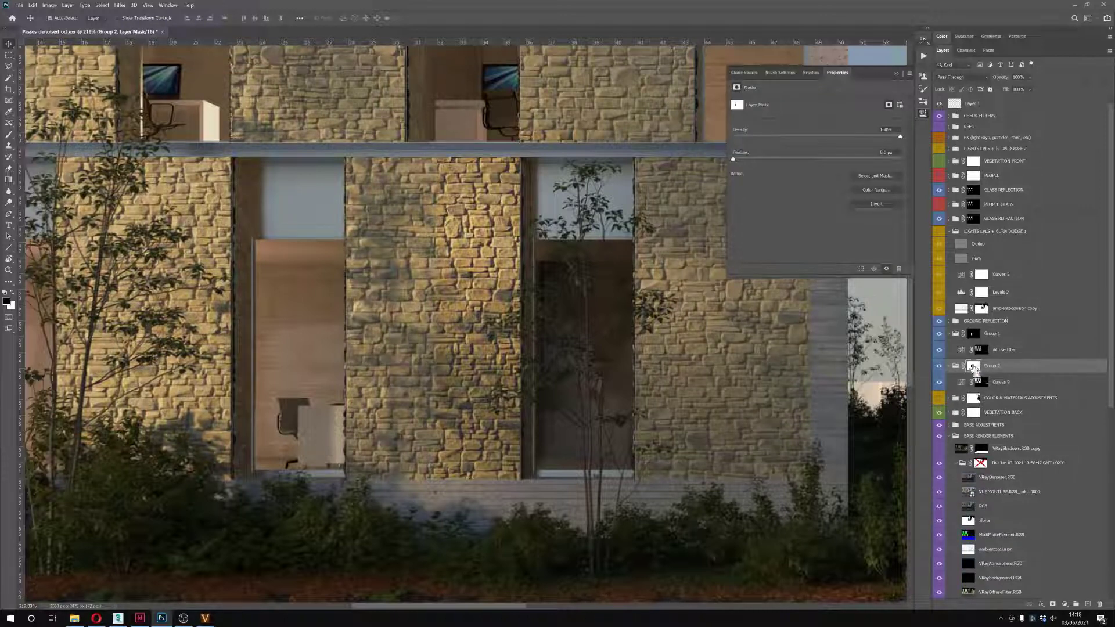
Examine the split stone panel up close, comparing the diffuse filter and Curves 9 adjustments on its two halves
{"action": "left_click", "coordinate": [980, 350]}
{"action": "scroll", "coordinate": [434, 260], "scroll_direction": "up", "scroll_amount": 2}
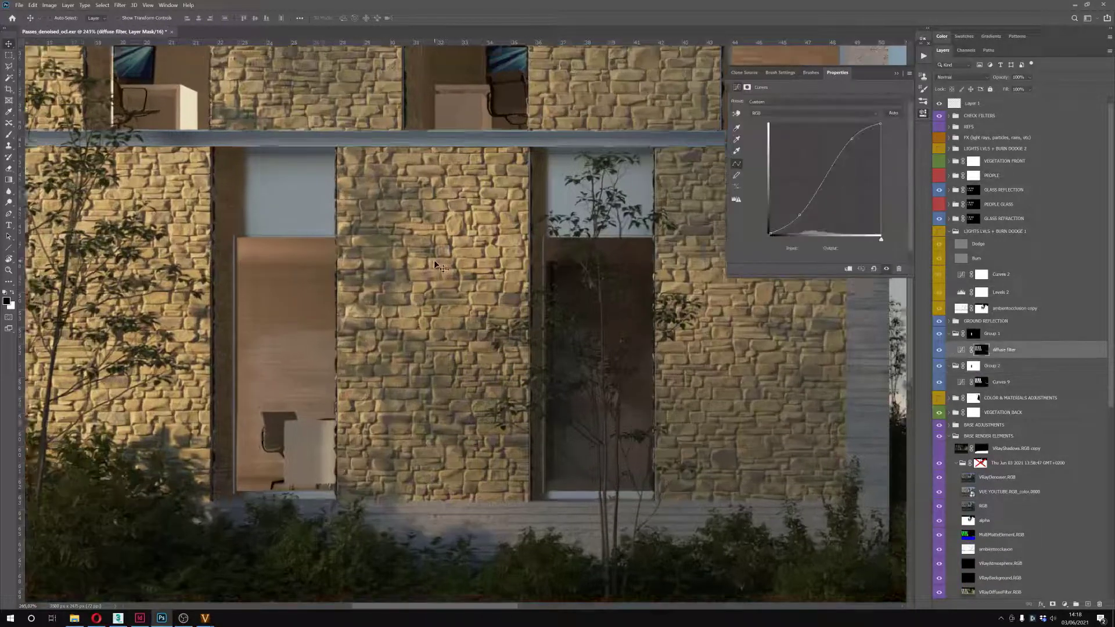
{"action": "scroll", "coordinate": [434, 259], "scroll_direction": "up", "scroll_amount": 1}
{"action": "left_click", "coordinate": [939, 350]}
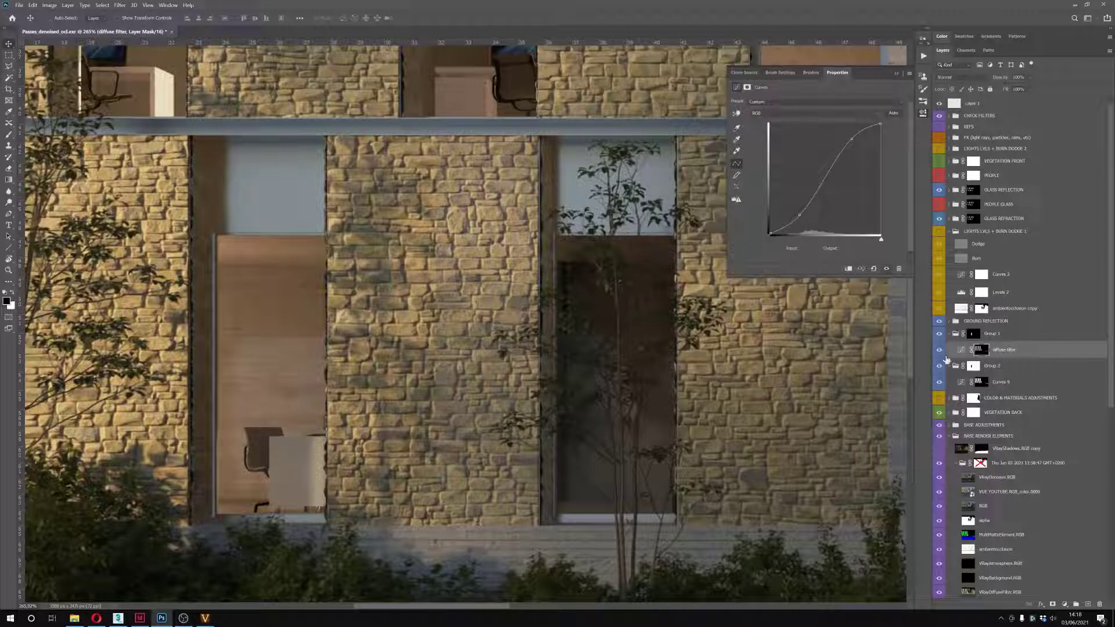
{"action": "left_click", "coordinate": [939, 382]}
{"action": "left_click", "coordinate": [939, 382]}
{"action": "scroll", "coordinate": [471, 247], "scroll_direction": "up", "scroll_amount": 3}
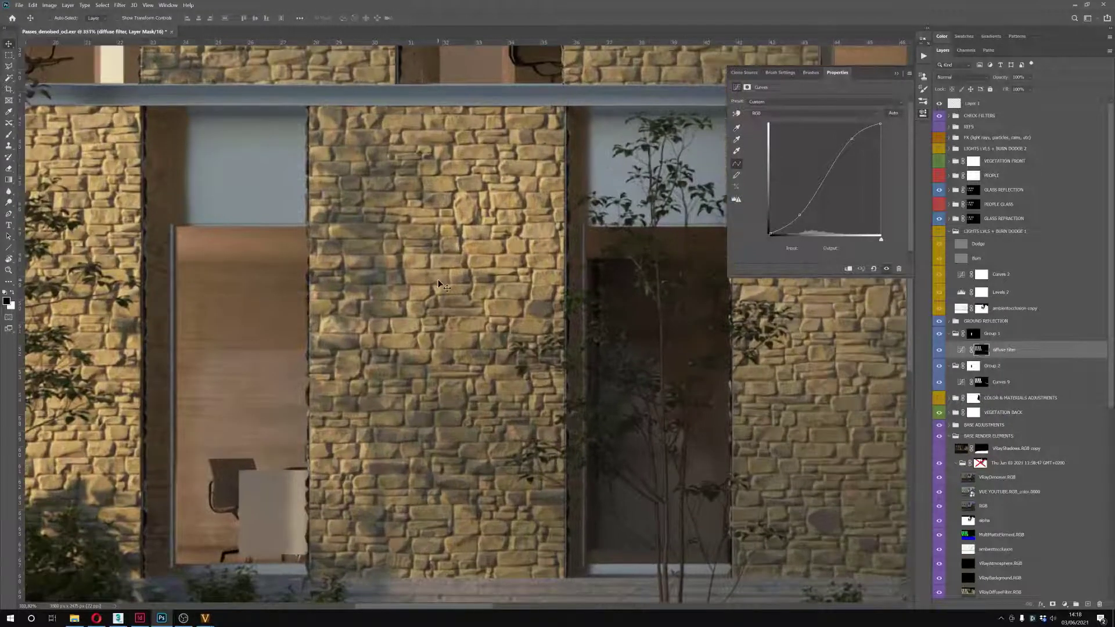
{"action": "scroll", "coordinate": [465, 273], "scroll_direction": "down", "scroll_amount": 2}
{"action": "scroll", "coordinate": [491, 316], "scroll_direction": "down", "scroll_amount": 2}
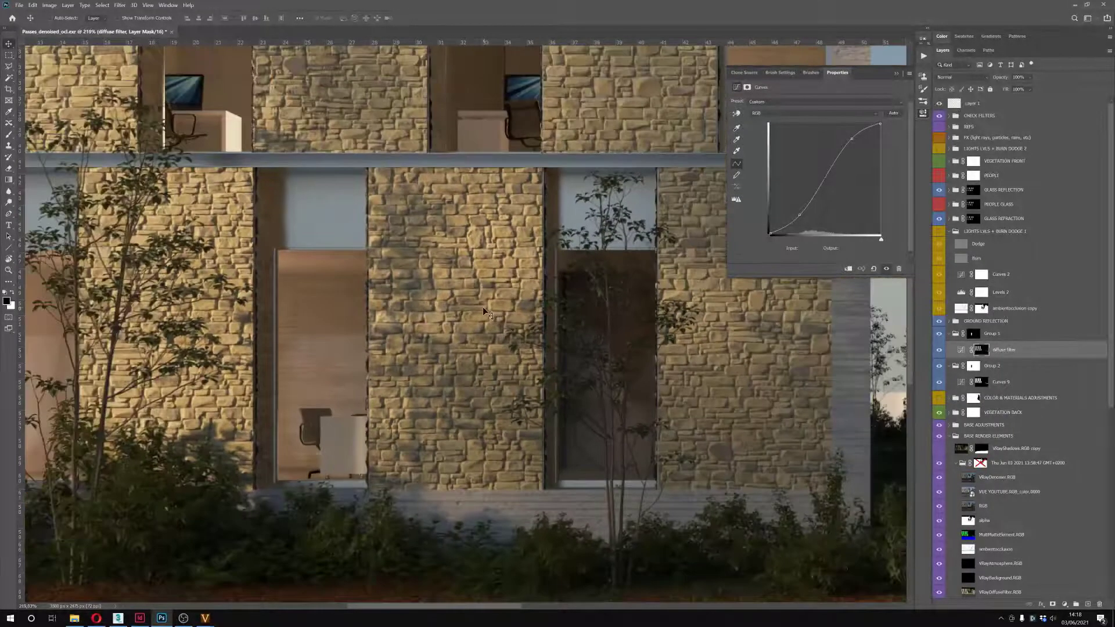
Inspect the stone texture in the diffuse filter layer's mask, and return to the image to view the whole facade
{"action": "left_click", "coordinate": [980, 349], "text": "alt"}
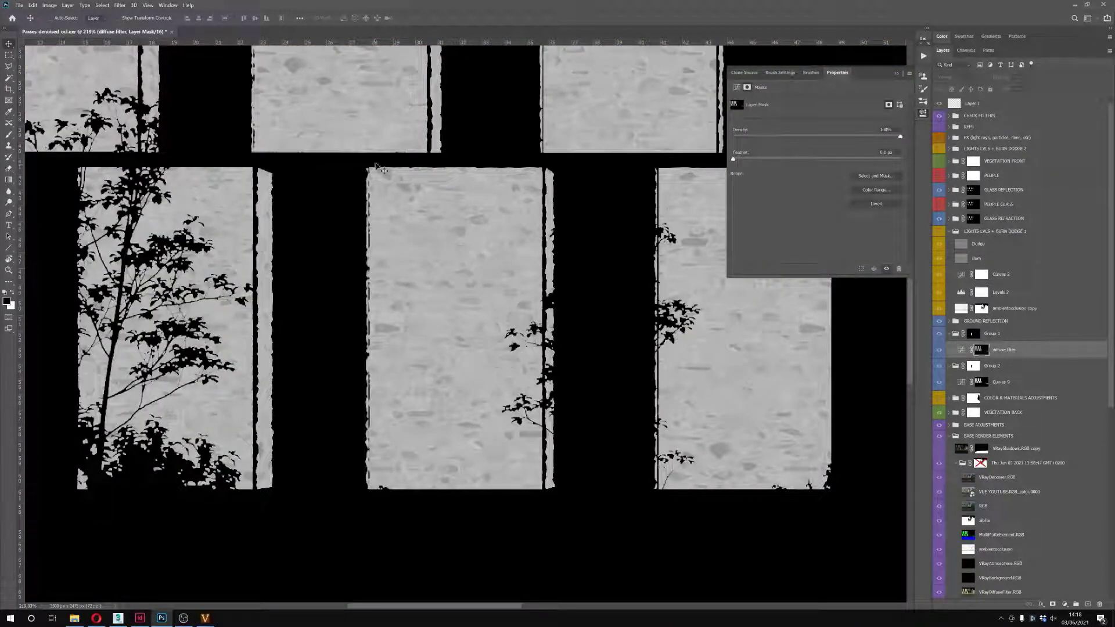
{"action": "left_click", "coordinate": [961, 350]}
{"action": "scroll", "coordinate": [462, 294], "scroll_direction": "down", "scroll_amount": 4}
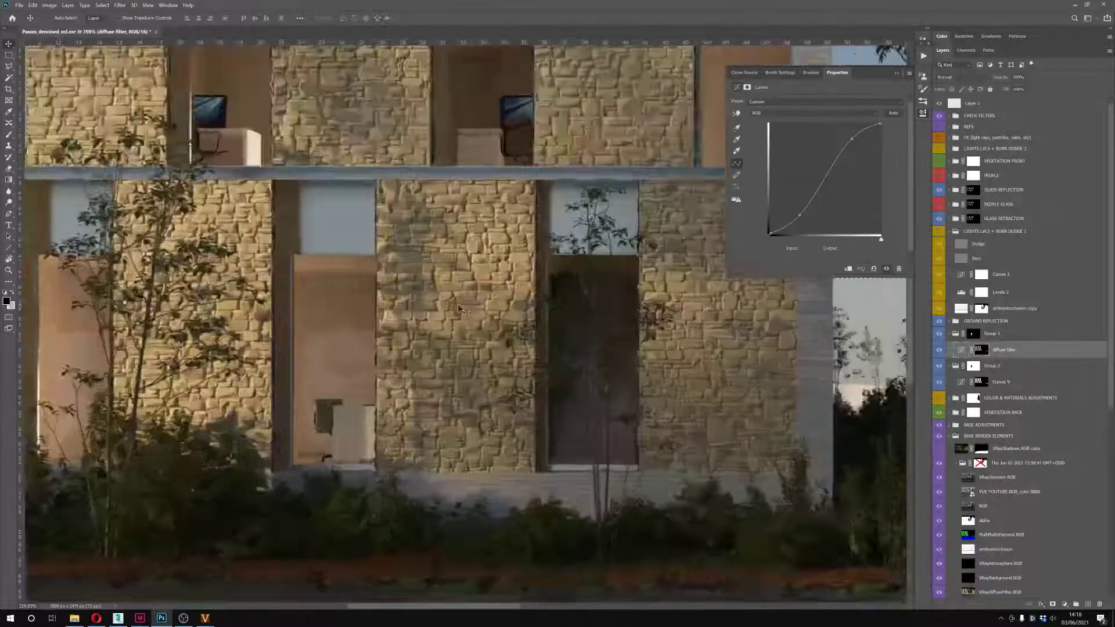
{"action": "scroll", "coordinate": [468, 298], "scroll_direction": "up", "scroll_amount": 3}
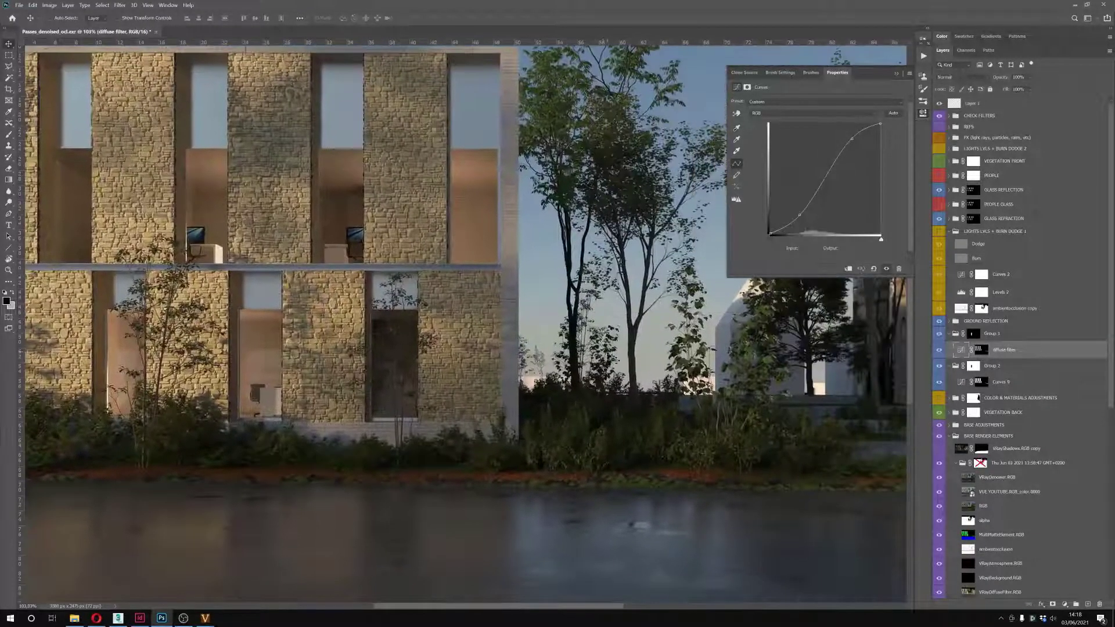
{"action": "scroll", "coordinate": [475, 276], "scroll_direction": "down", "scroll_amount": 5}
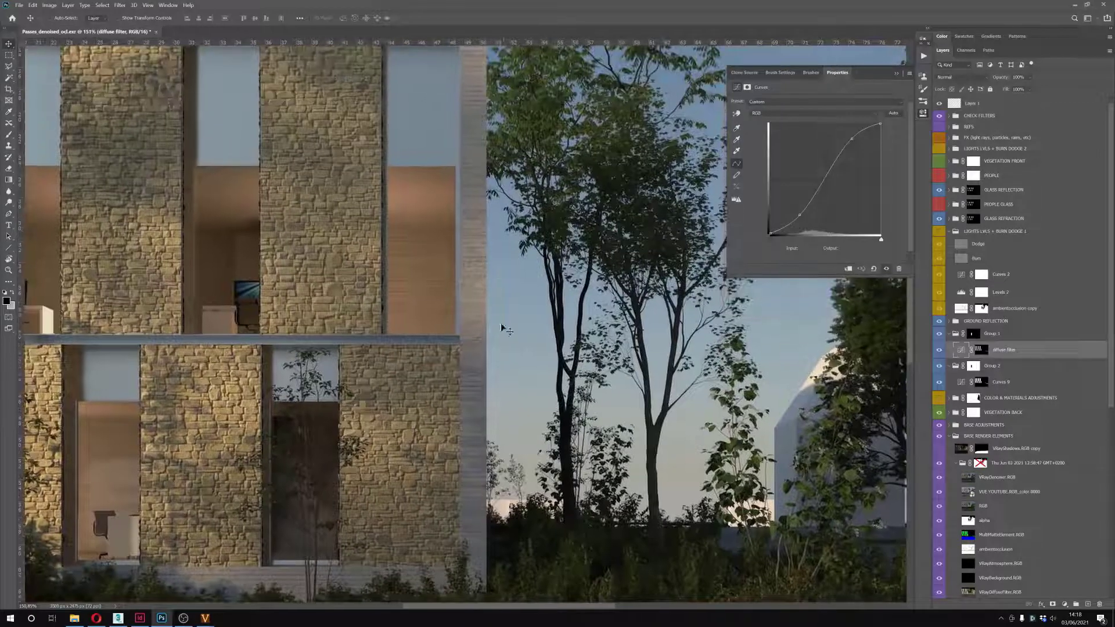
{"action": "scroll", "coordinate": [575, 372], "scroll_direction": "down", "scroll_amount": 1}
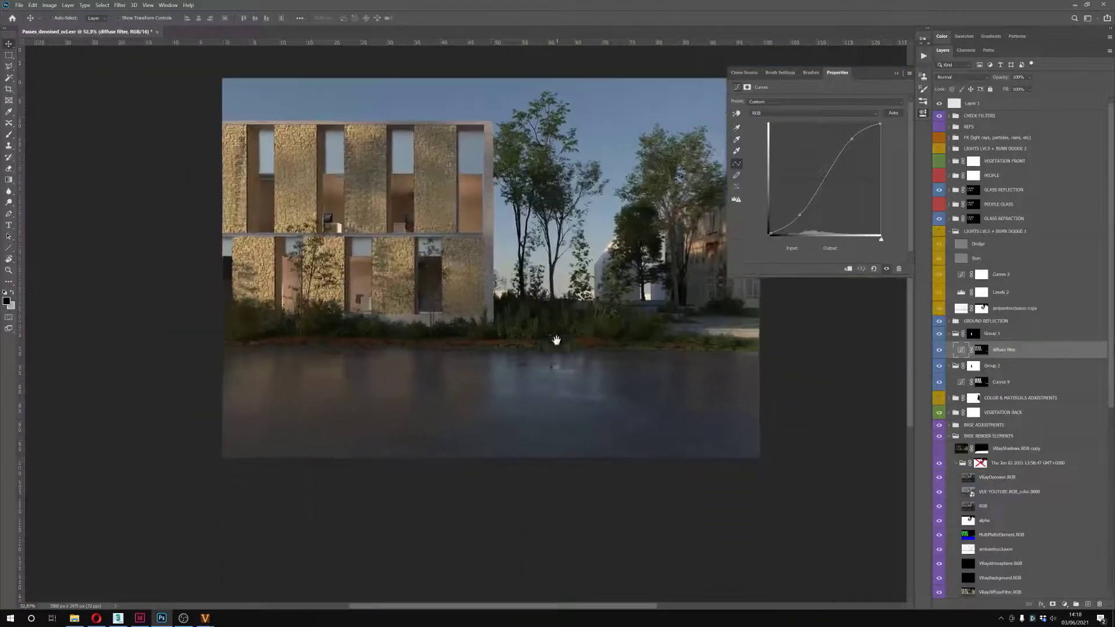
{"action": "left_click", "coordinate": [958, 349]}
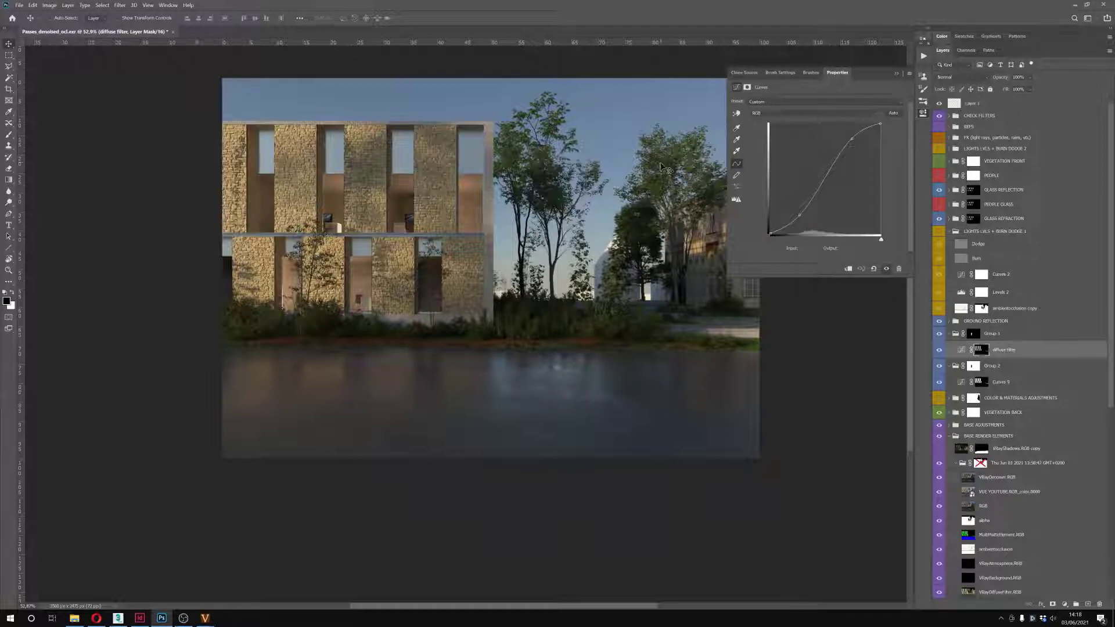
Select only the water surface from the MultiMatteElement layer and run the Individual Material Adjustment action on it
{"action": "left_click", "coordinate": [895, 74]}
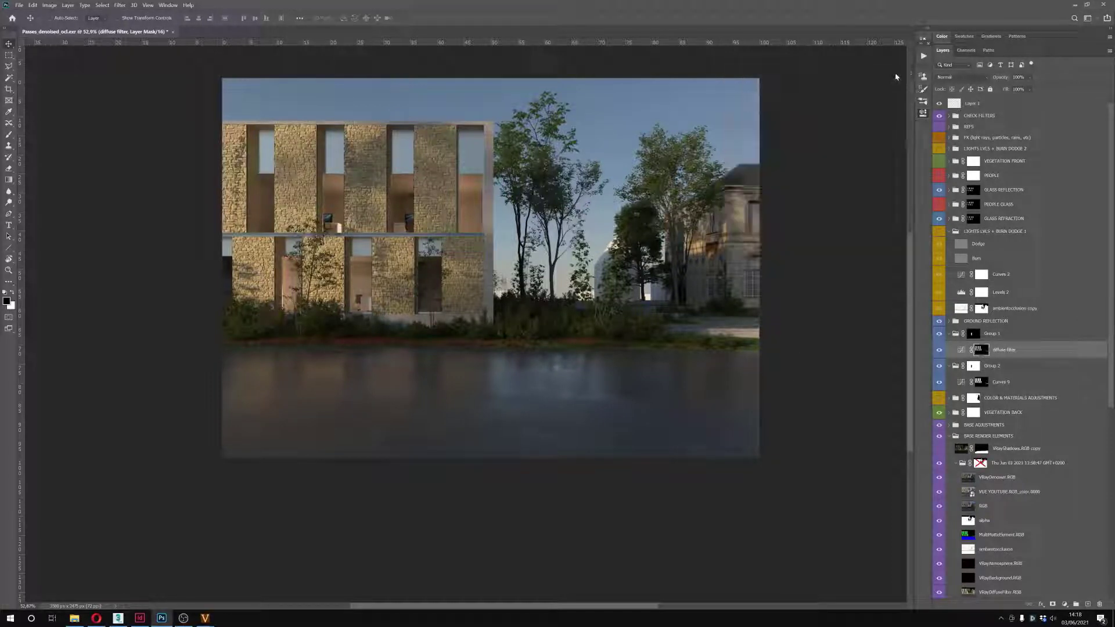
{"action": "left_click", "coordinate": [923, 56]}
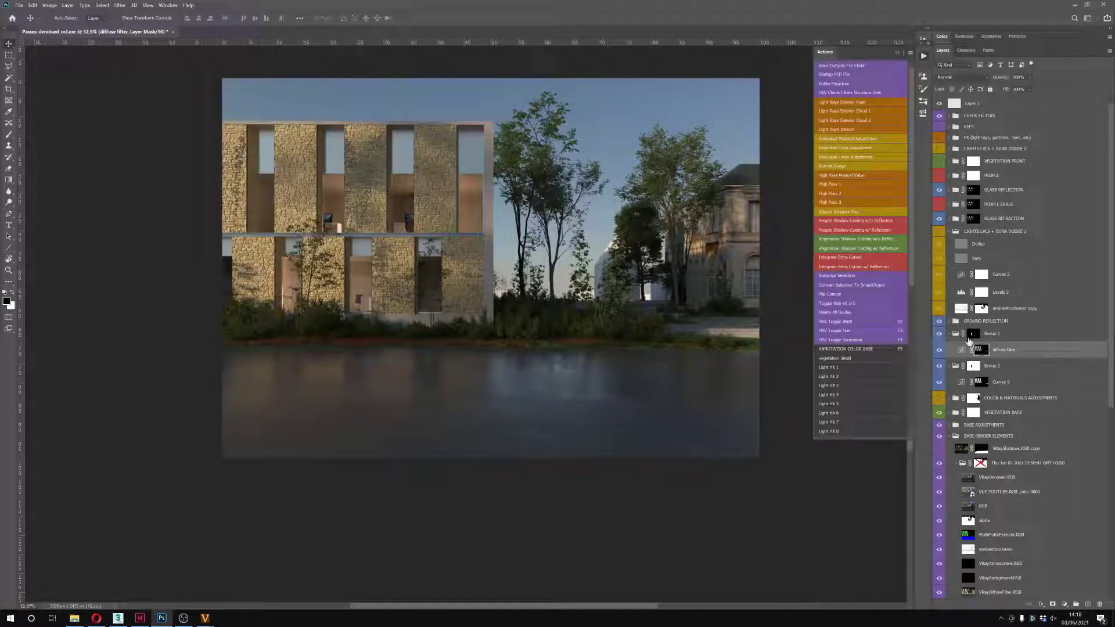
{"action": "left_click", "coordinate": [969, 534]}
{"action": "key", "text": "w"}
{"action": "left_click", "coordinate": [629, 452]}
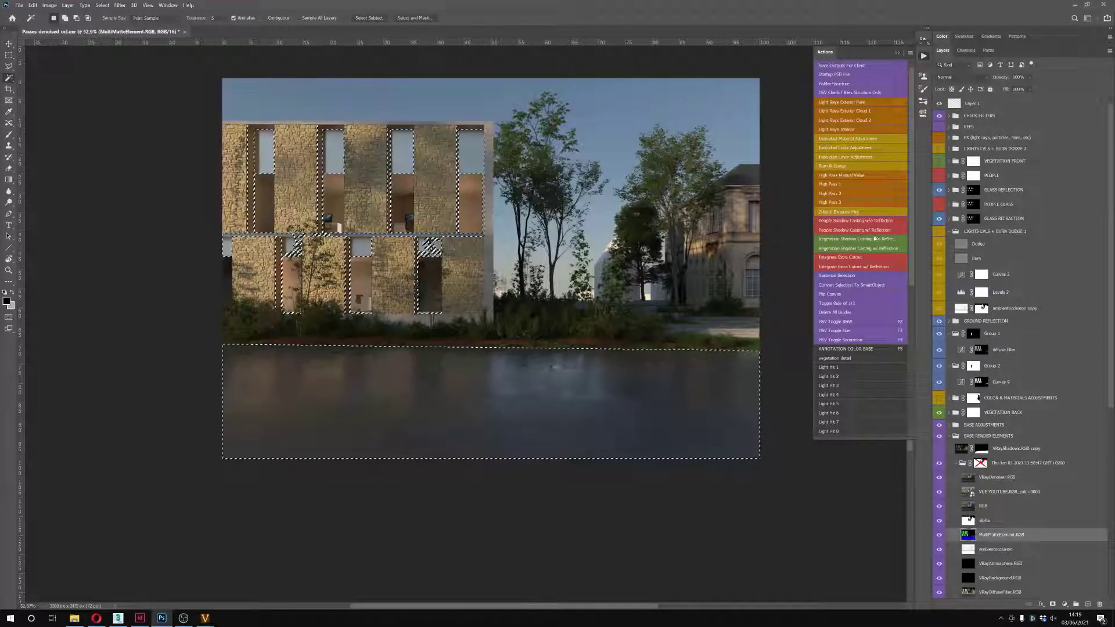
{"action": "key", "text": "ctrl+d"}
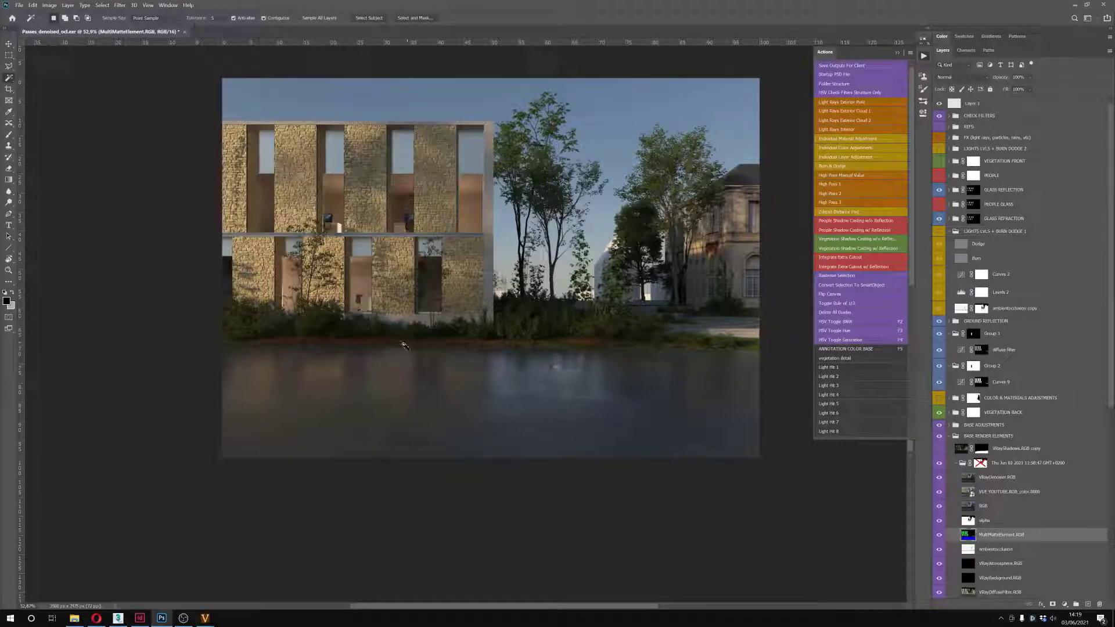
{"action": "left_click", "coordinate": [403, 343]}
{"action": "left_click", "coordinate": [423, 376]}
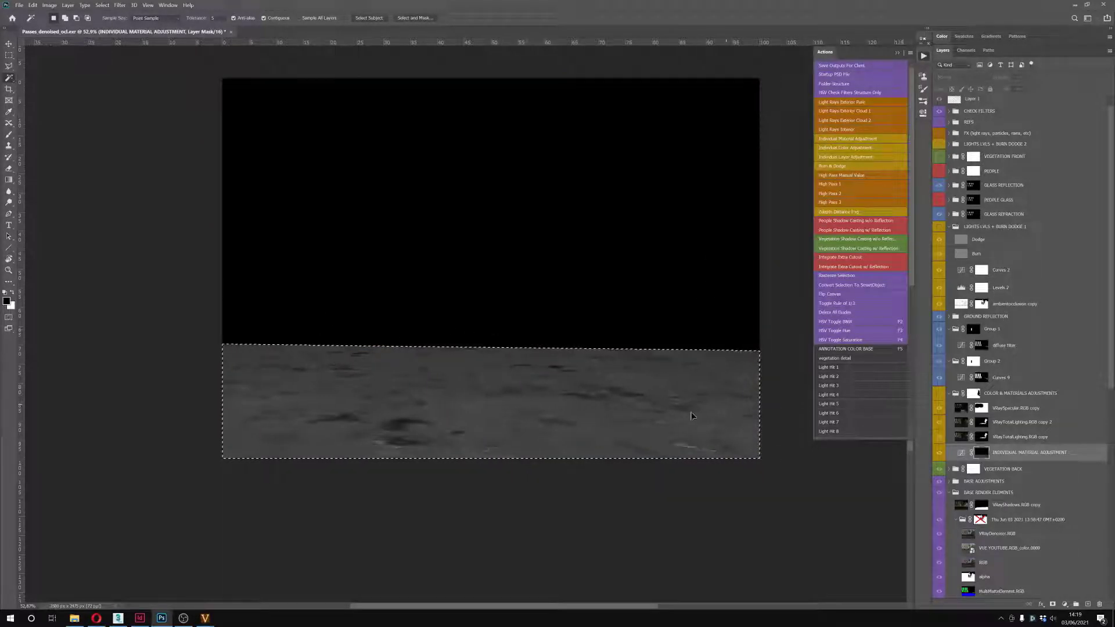
Disable the COLOR & MATERIALS ADJUSTMENTS group mask and hide its VRaySpecular copy and both VRayTotalLighting copy layers
{"action": "left_click", "coordinate": [960, 453]}
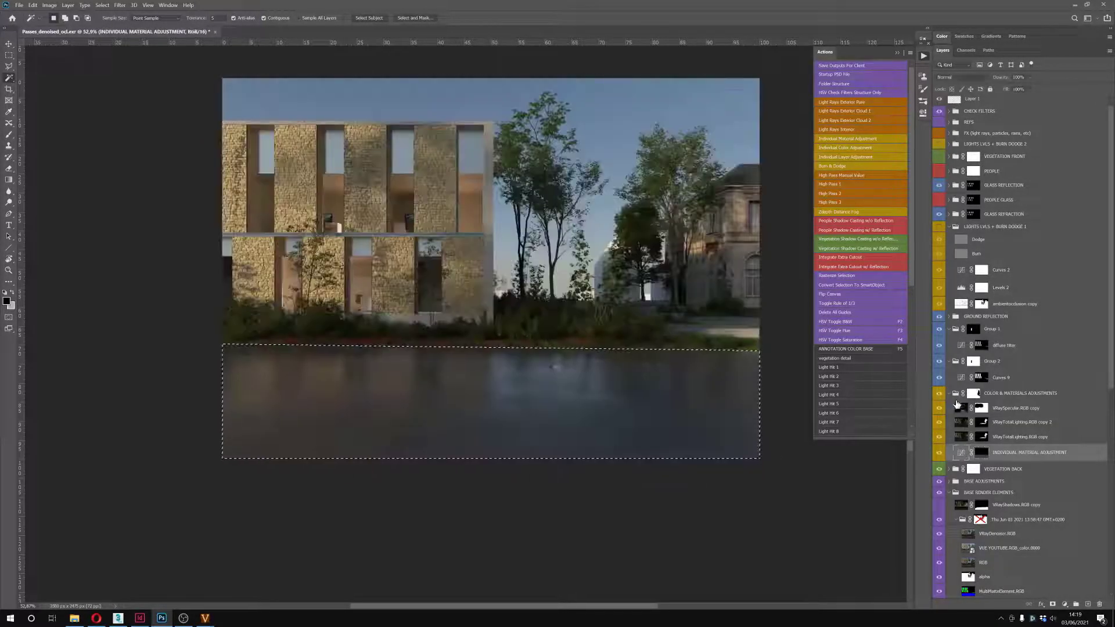
{"action": "left_click", "coordinate": [973, 393], "text": "shift"}
{"action": "left_click_drag", "start_coordinate": [939, 436], "coordinate": [939, 408]}
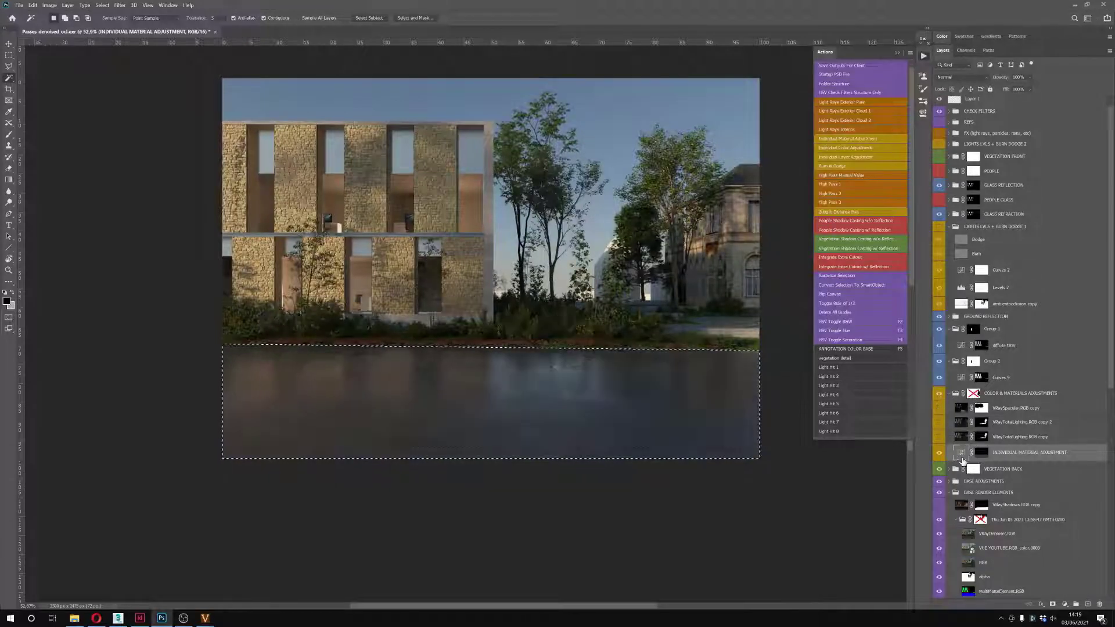
Brighten the water by raising the shadow and highlight points of the INDIVIDUAL MATERIAL ADJUSTMENT curve, checking it with the layer off and on
{"action": "double_click", "coordinate": [961, 454]}
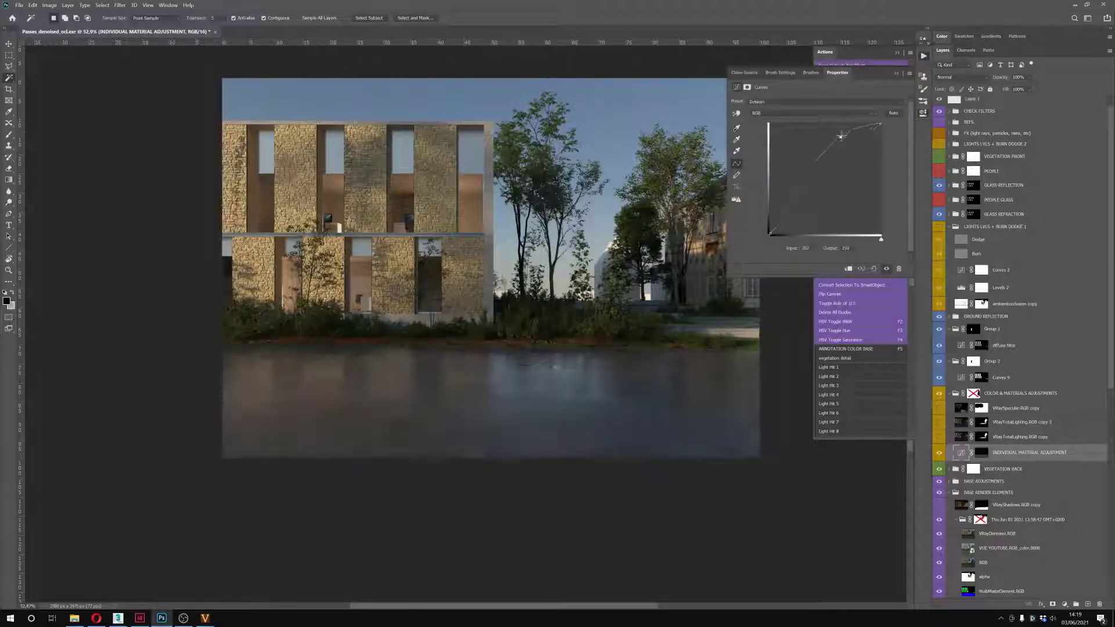
{"action": "left_click_drag", "start_coordinate": [788, 202], "coordinate": [787, 209]}
{"action": "left_click_drag", "start_coordinate": [842, 135], "coordinate": [828, 136]}
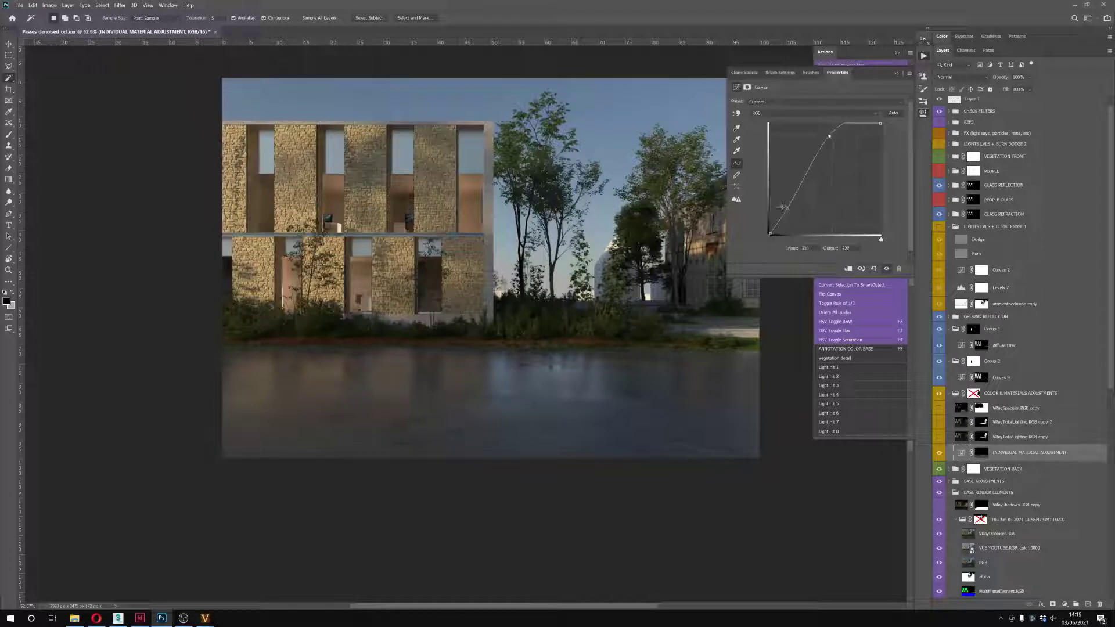
{"action": "left_click_drag", "start_coordinate": [786, 210], "coordinate": [780, 206]}
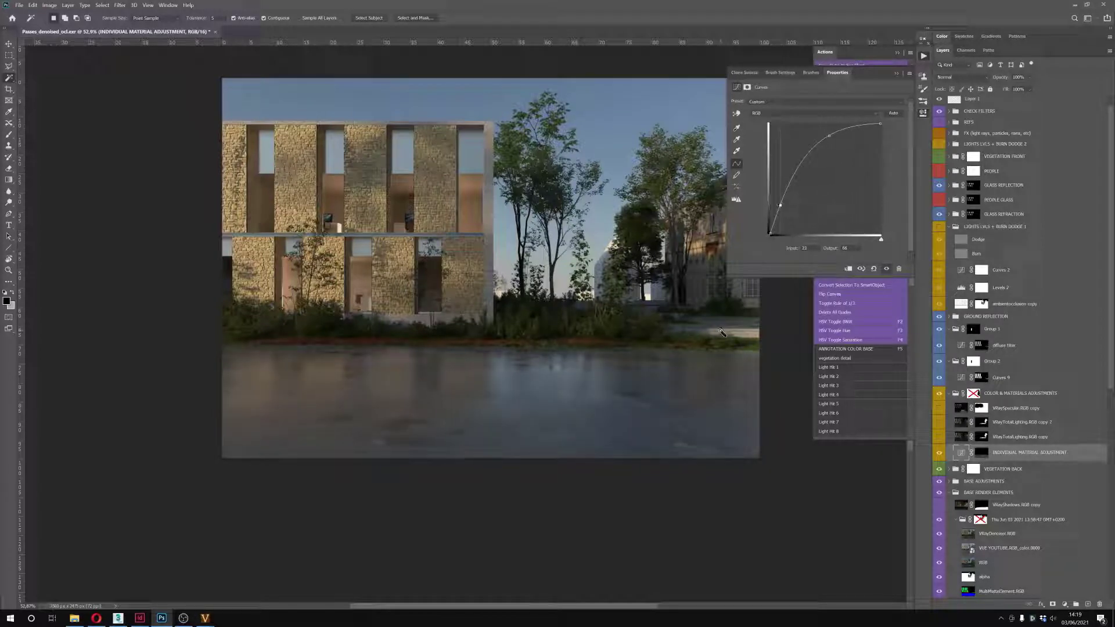
{"action": "left_click", "coordinate": [939, 453]}
{"action": "left_click", "coordinate": [938, 453]}
{"action": "left_click_drag", "start_coordinate": [779, 206], "coordinate": [778, 209]}
{"action": "left_click_drag", "start_coordinate": [782, 203], "coordinate": [779, 210]}
Examine the textured water adjustment up close and across the whole image, comparing it with the unadjusted water
{"action": "left_click", "coordinate": [962, 454]}
{"action": "left_click", "coordinate": [987, 455]}
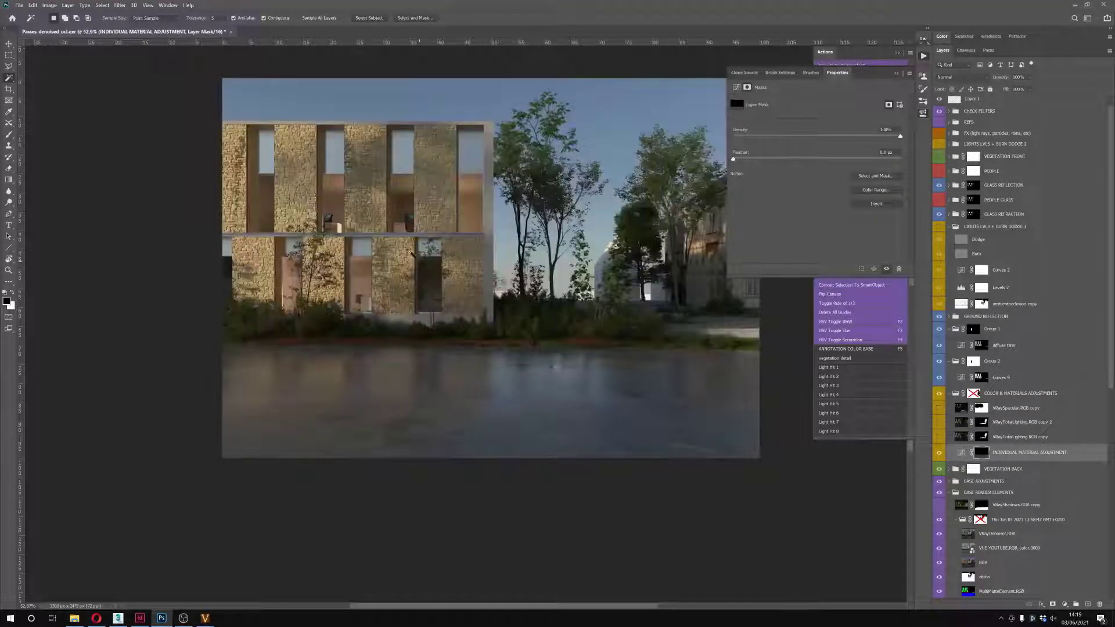
{"action": "scroll", "coordinate": [442, 267], "scroll_direction": "up", "scroll_amount": 3}
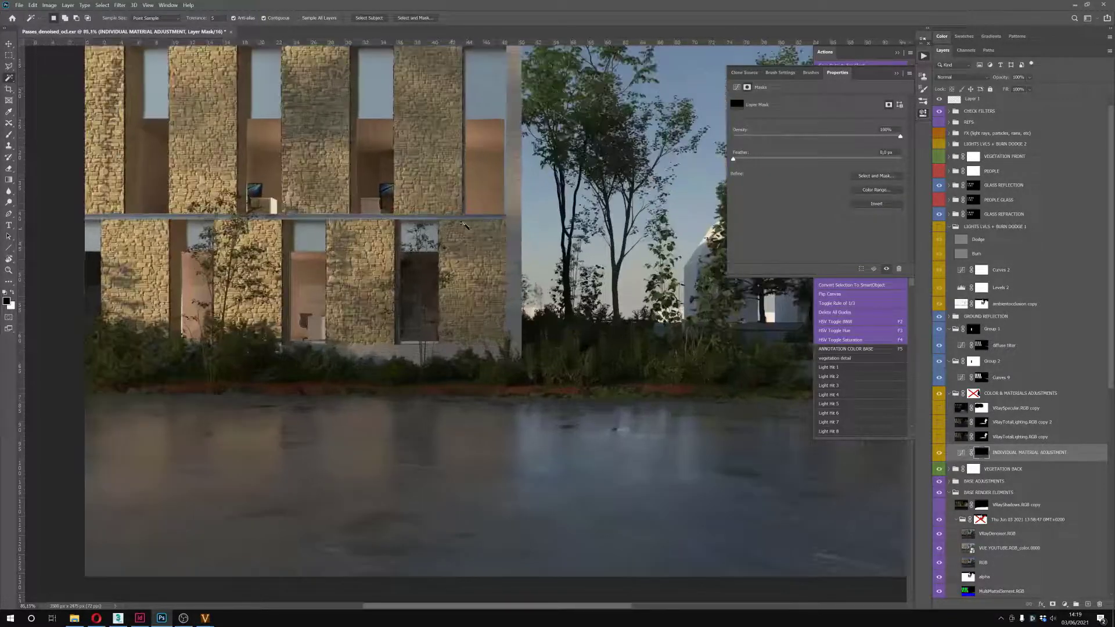
{"action": "scroll", "coordinate": [463, 250], "scroll_direction": "down", "scroll_amount": 2}
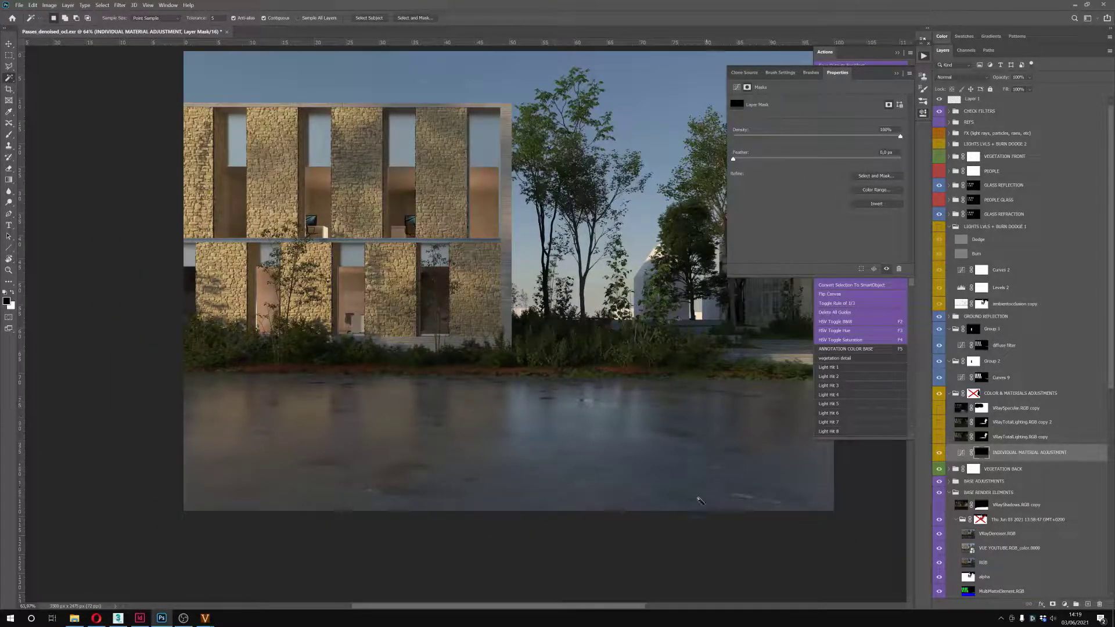
{"action": "scroll", "coordinate": [715, 403], "scroll_direction": "down", "scroll_amount": 2}
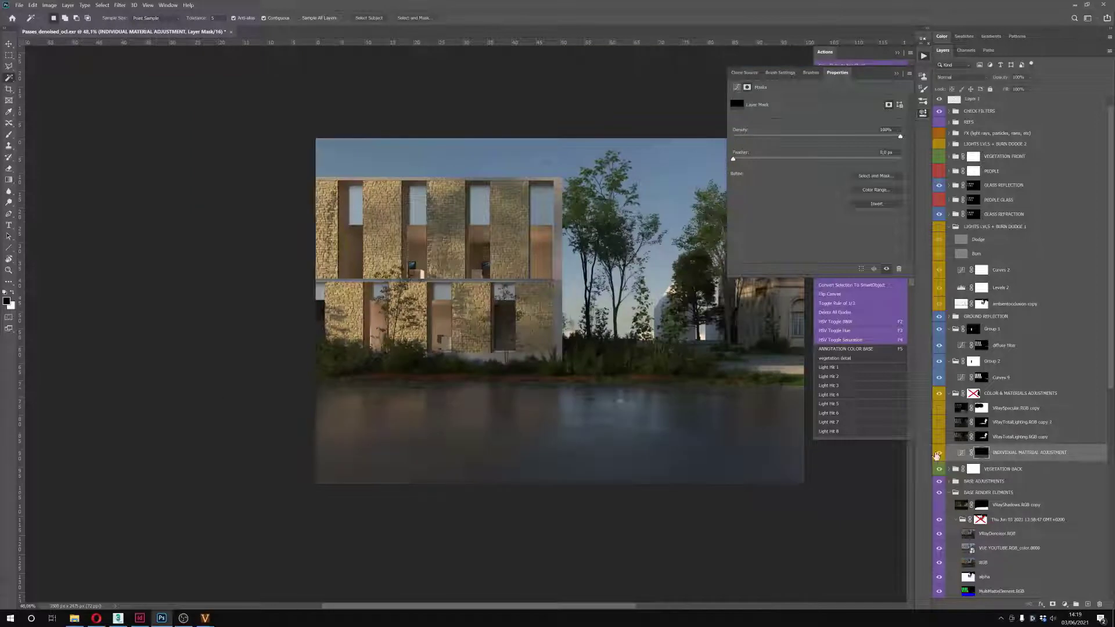
{"action": "scroll", "coordinate": [611, 379], "scroll_direction": "up", "scroll_amount": 2}
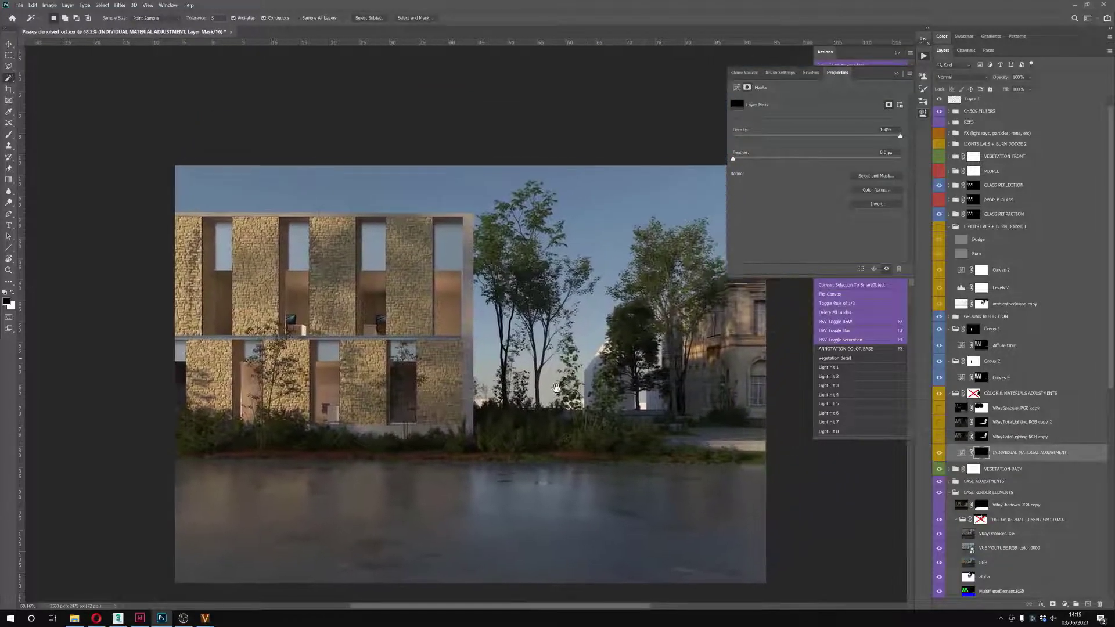
{"action": "scroll", "coordinate": [554, 367], "scroll_direction": "up", "scroll_amount": 3}
{"action": "scroll", "coordinate": [558, 378], "scroll_direction": "down", "scroll_amount": 5}
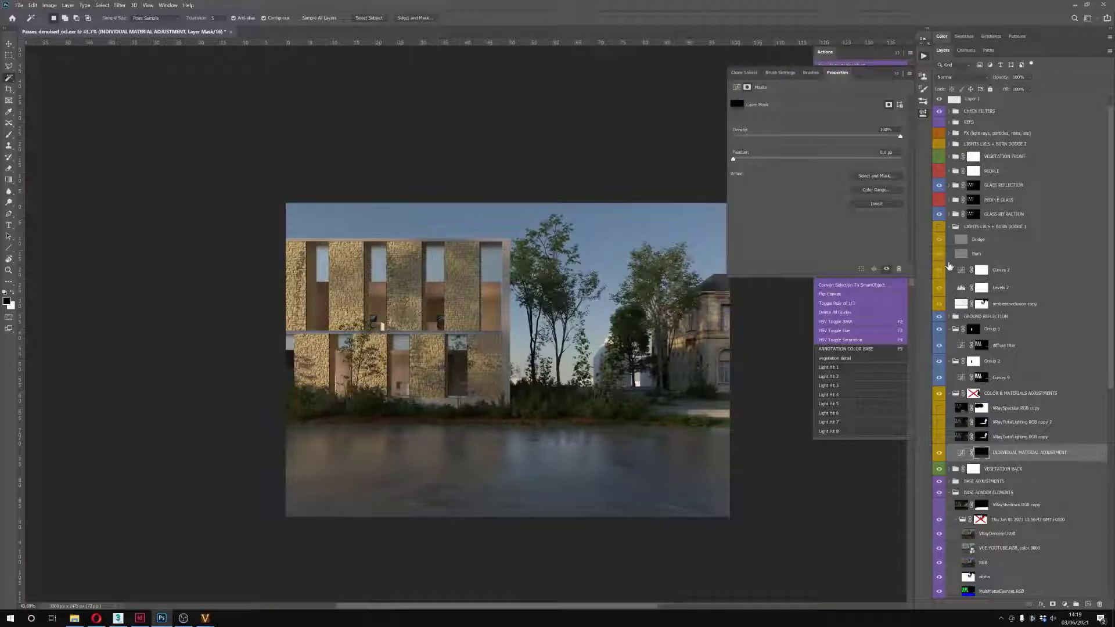
Show the VRaySpecular and VRayTotalLighting copies, hide INDIVIDUAL MATERIAL ADJUSTMENT and VEGETATION BACK, and check the mask of VRayTotalLighting.RGB copy
{"action": "left_click_drag", "start_coordinate": [939, 436], "coordinate": [939, 409]}
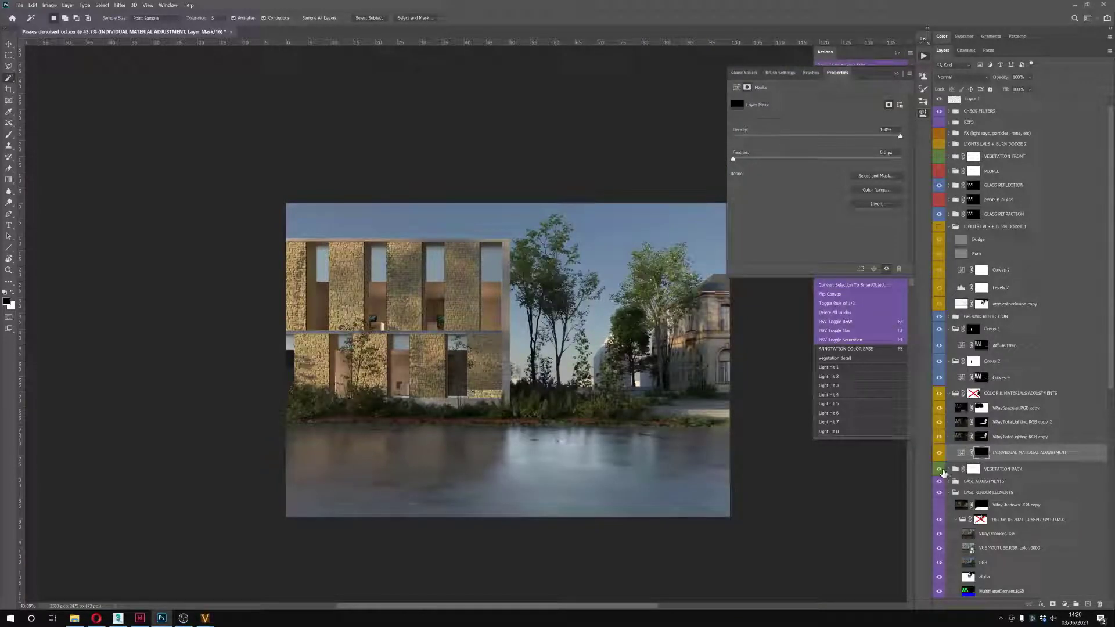
{"action": "left_click_drag", "start_coordinate": [941, 470], "coordinate": [940, 453]}
{"action": "scroll", "coordinate": [530, 373], "scroll_direction": "up", "scroll_amount": 6}
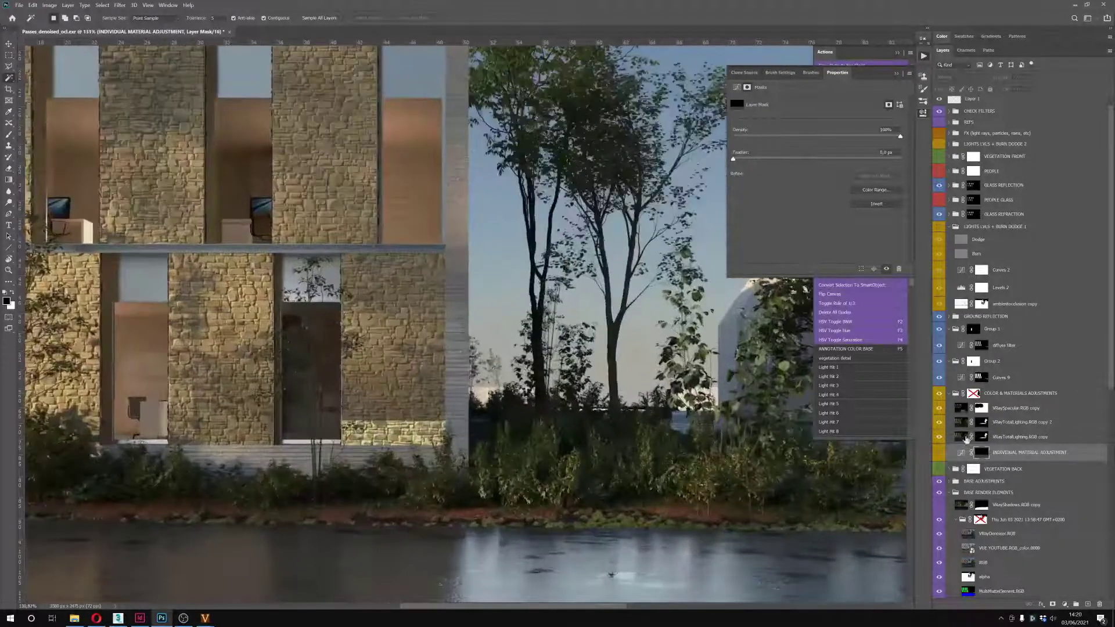
{"action": "left_click", "coordinate": [980, 438], "text": "alt"}
{"action": "left_click", "coordinate": [965, 439]}
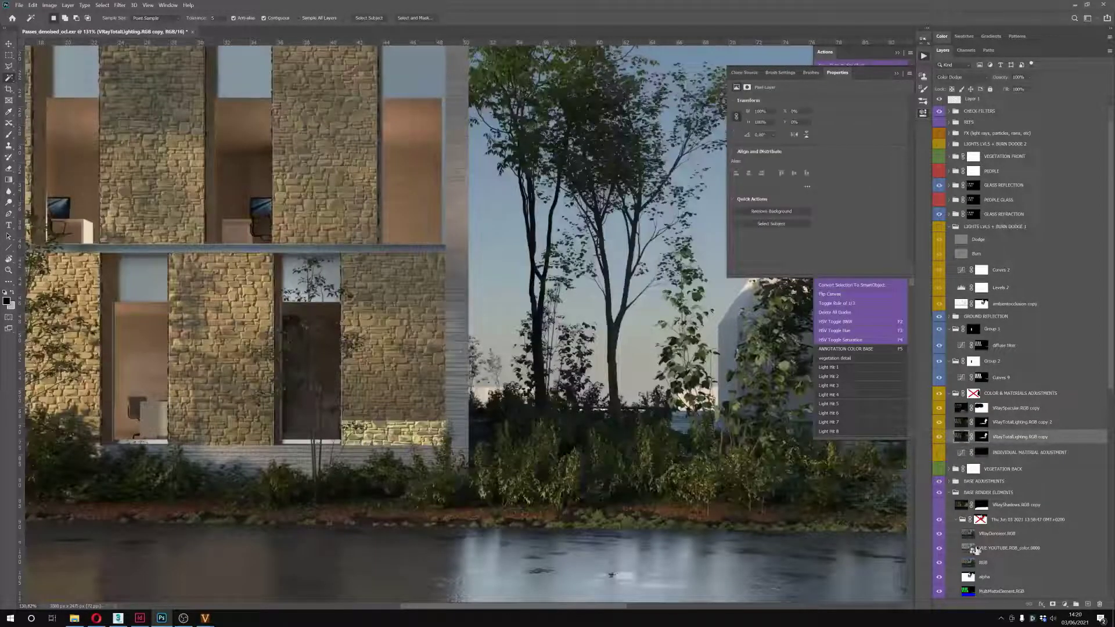
Select the tall trees beside the building from the VRayRenderID layer and fill them white in both VRayTotalLighting copy masks
{"action": "scroll", "coordinate": [977, 550], "scroll_direction": "down", "scroll_amount": 8}
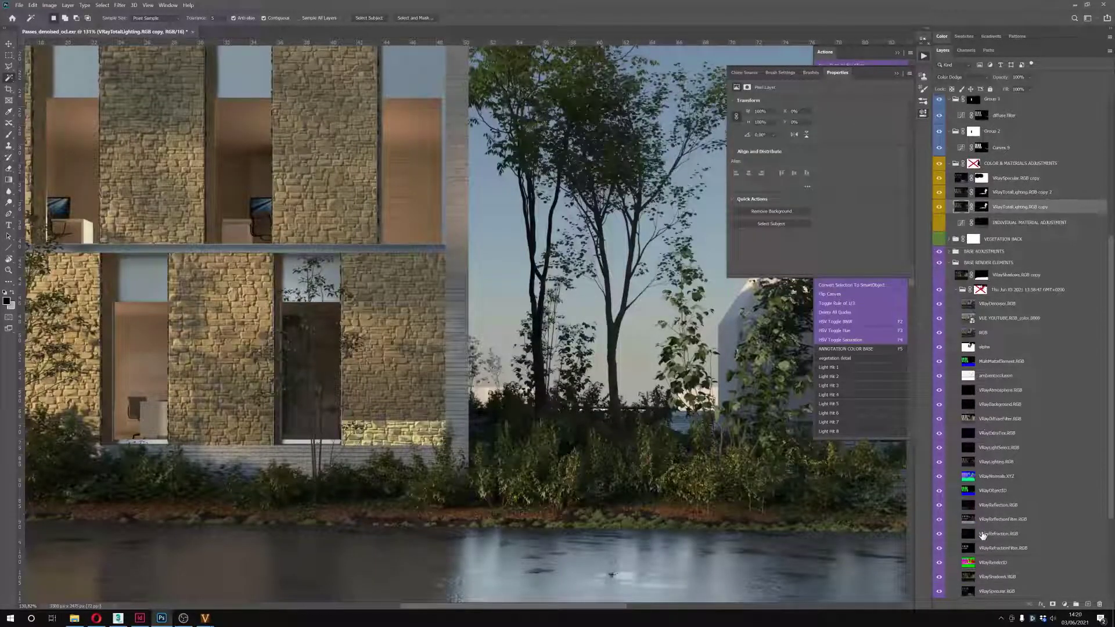
{"action": "left_click", "coordinate": [968, 563]}
{"action": "left_click", "coordinate": [615, 330]}
{"action": "scroll", "coordinate": [1002, 281], "scroll_direction": "up", "scroll_amount": 2}
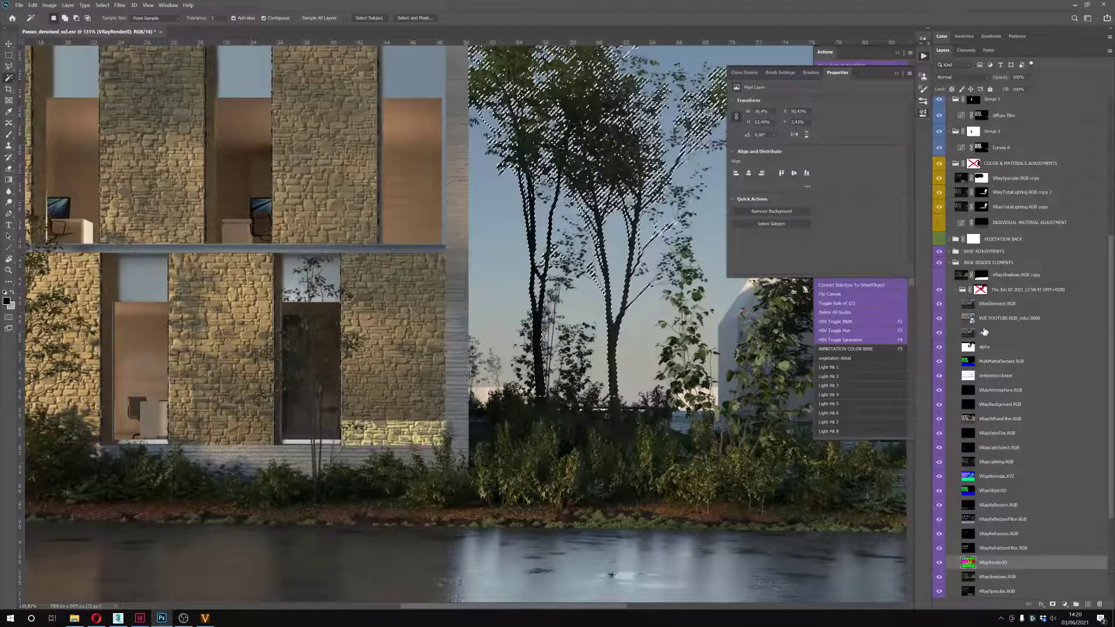
{"action": "scroll", "coordinate": [994, 273], "scroll_direction": "up", "scroll_amount": 1}
{"action": "left_click", "coordinate": [988, 268]}
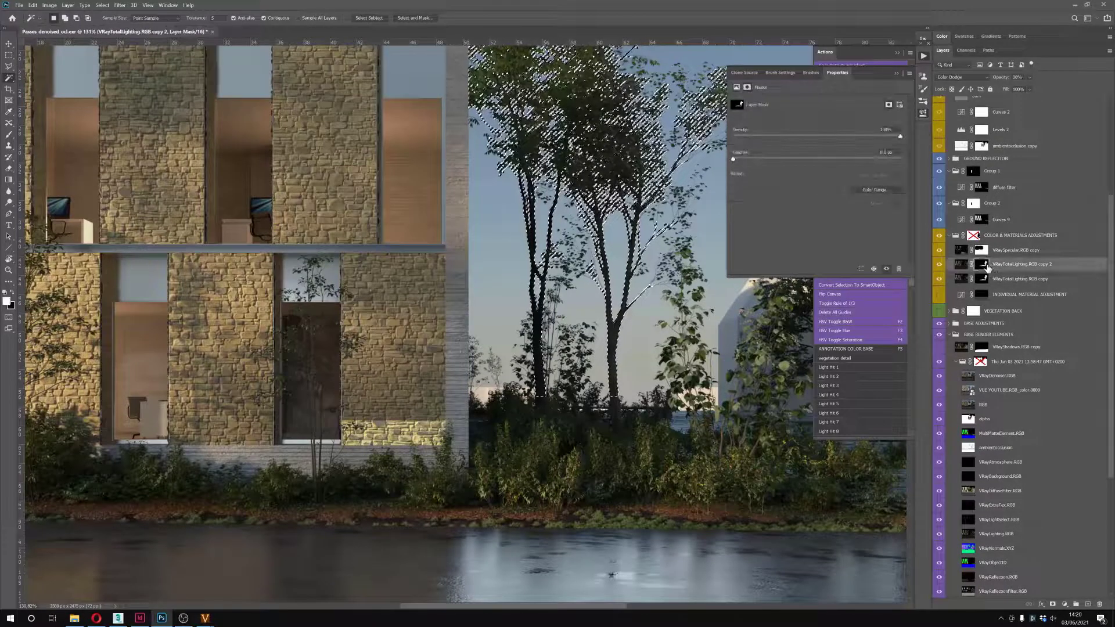
{"action": "left_click", "coordinate": [980, 279]}
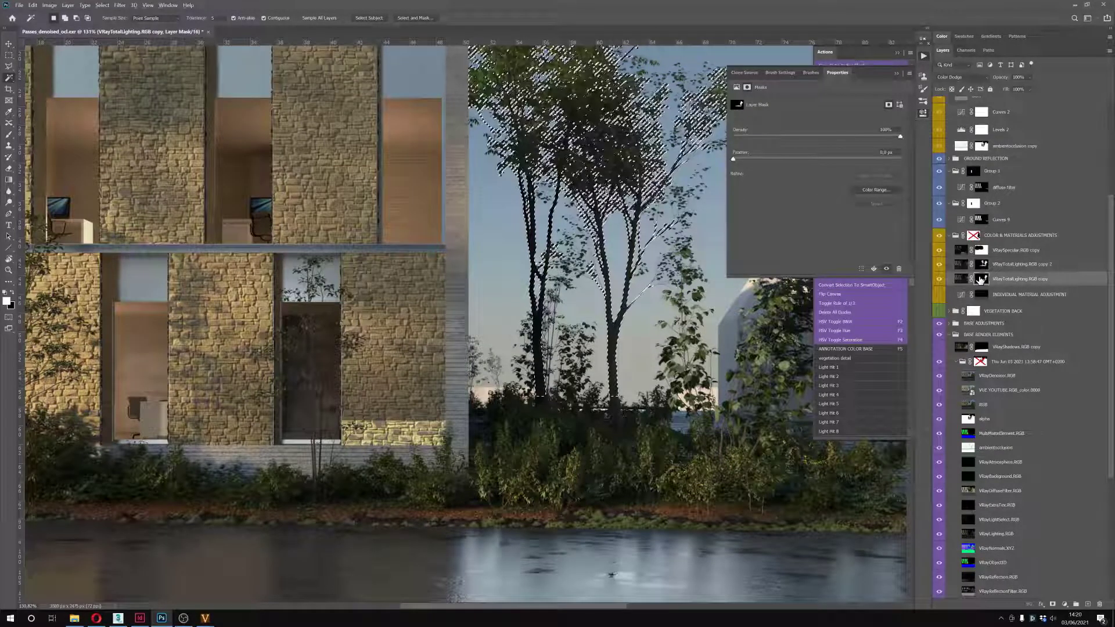
{"action": "key", "text": "ctrl+d"}
Compare the trees with and without the COLOR & MATERIALS ADJUSTMENTS group, and set VRayTotalLighting.RGB copy 2's opacity to 68%
{"action": "scroll", "coordinate": [582, 344], "scroll_direction": "up", "scroll_amount": 6}
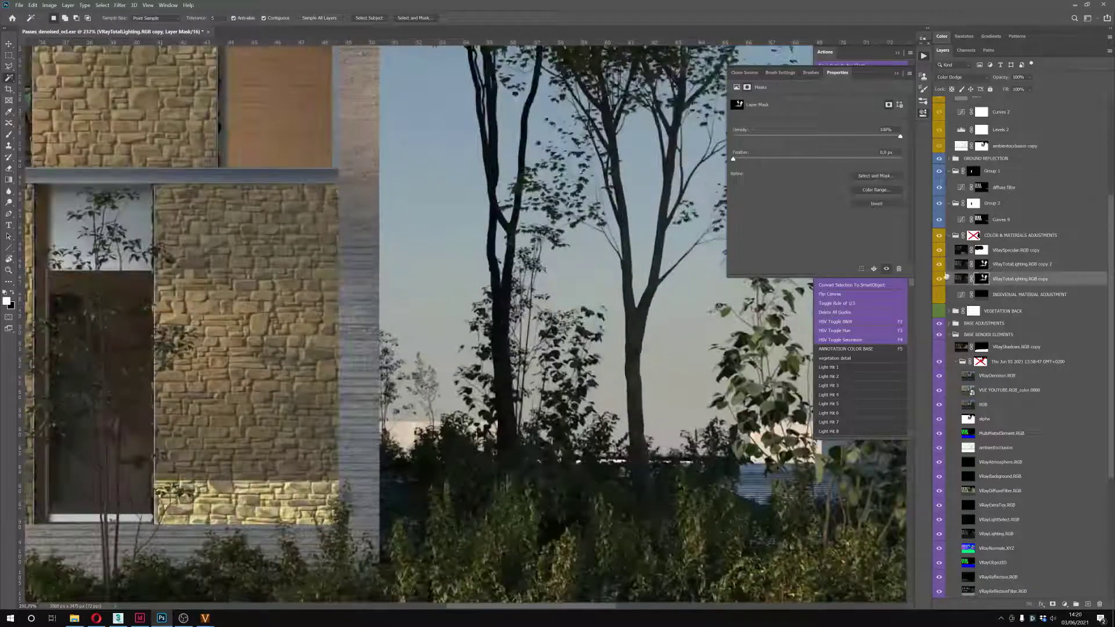
{"action": "left_click", "coordinate": [941, 237]}
{"action": "left_click", "coordinate": [940, 237]}
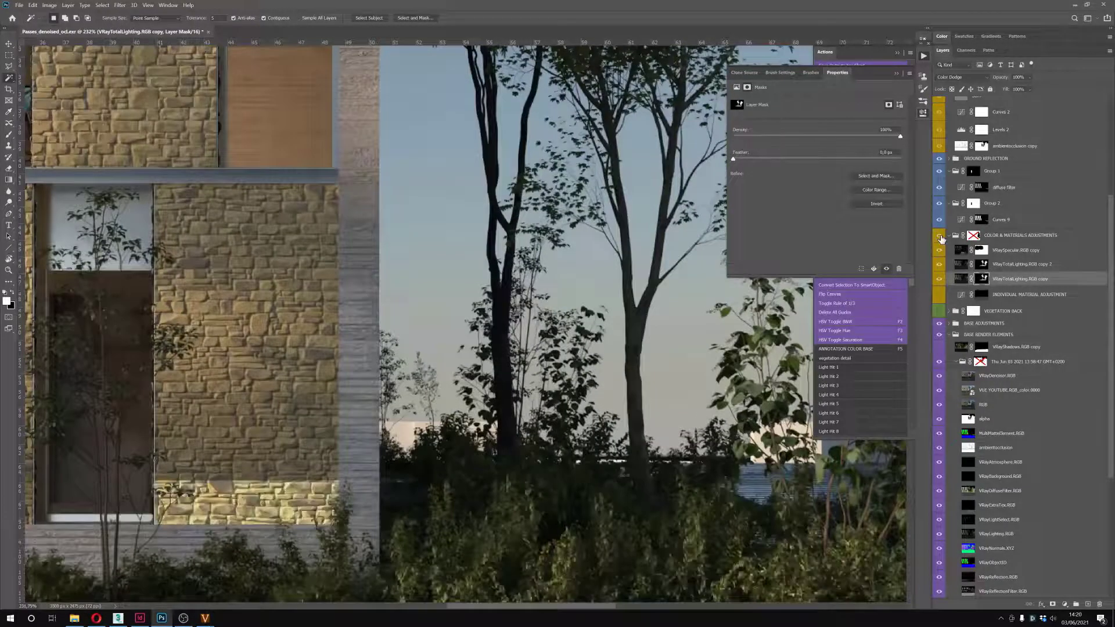
{"action": "left_click", "coordinate": [940, 238]}
{"action": "left_click", "coordinate": [940, 238]}
{"action": "left_click", "coordinate": [961, 266]}
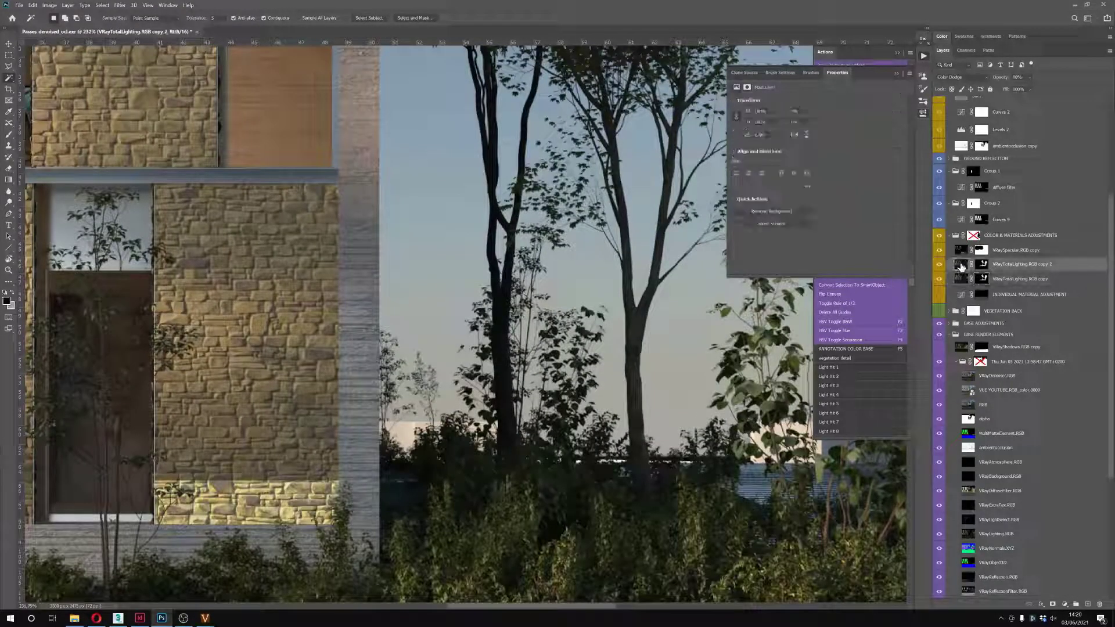
{"action": "left_click", "coordinate": [1033, 78]}
{"action": "left_click_drag", "start_coordinate": [1071, 89], "coordinate": [1034, 87]}
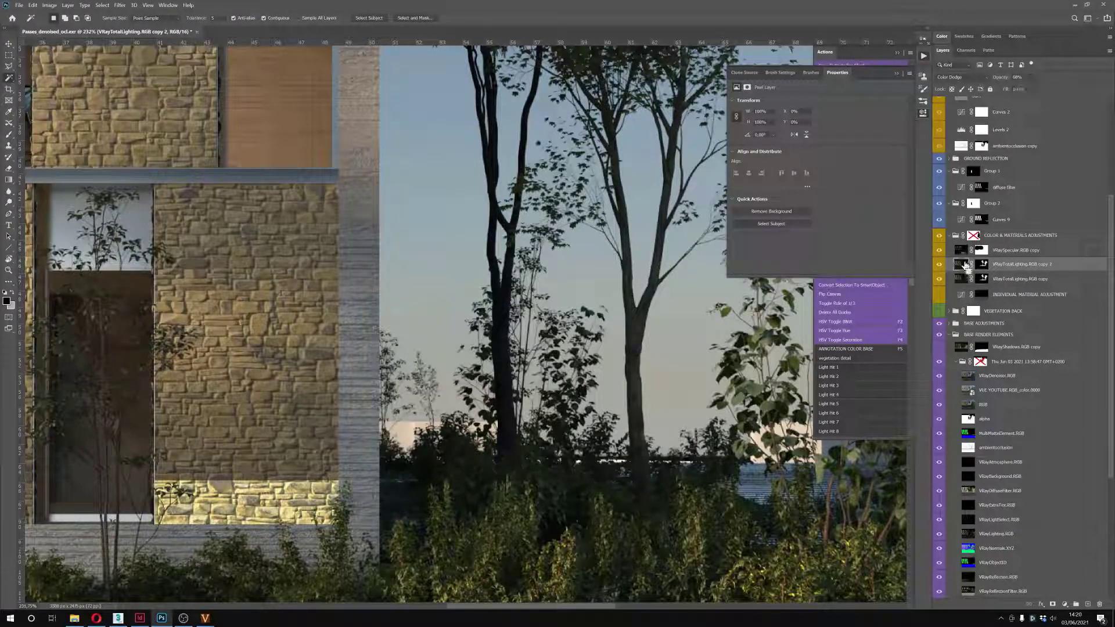
Duplicate the VRayTotalLighting.RGB copy 2 layer and set the duplicate's blending mode to Linear Dodge (Add)
{"action": "key", "text": "ctrl+j"}
{"action": "left_click", "coordinate": [972, 78]}
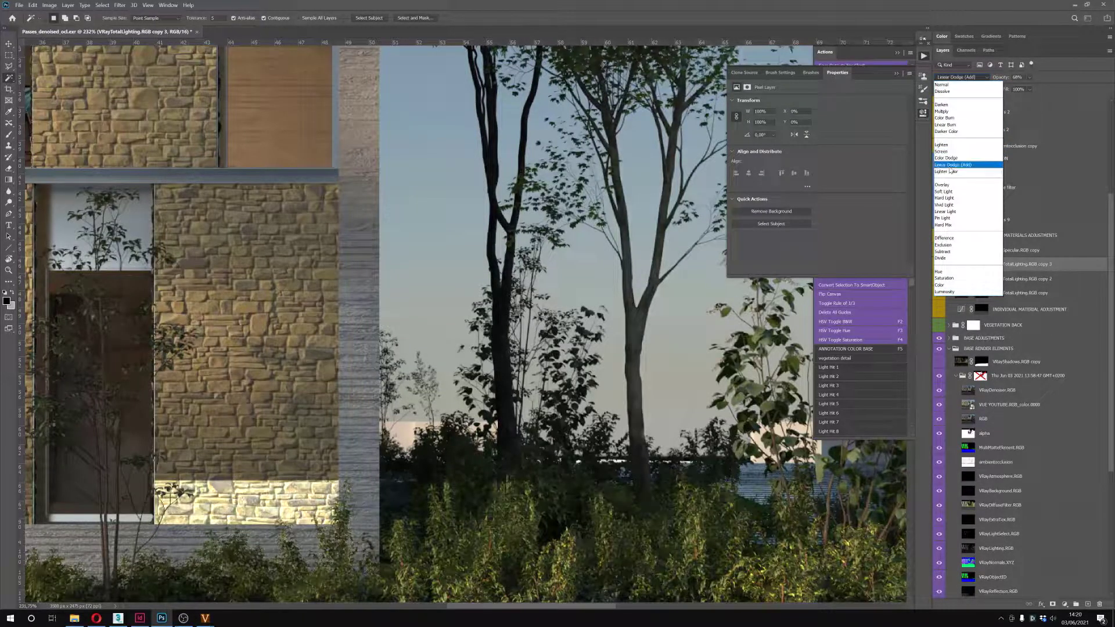
{"action": "left_click", "coordinate": [952, 165]}
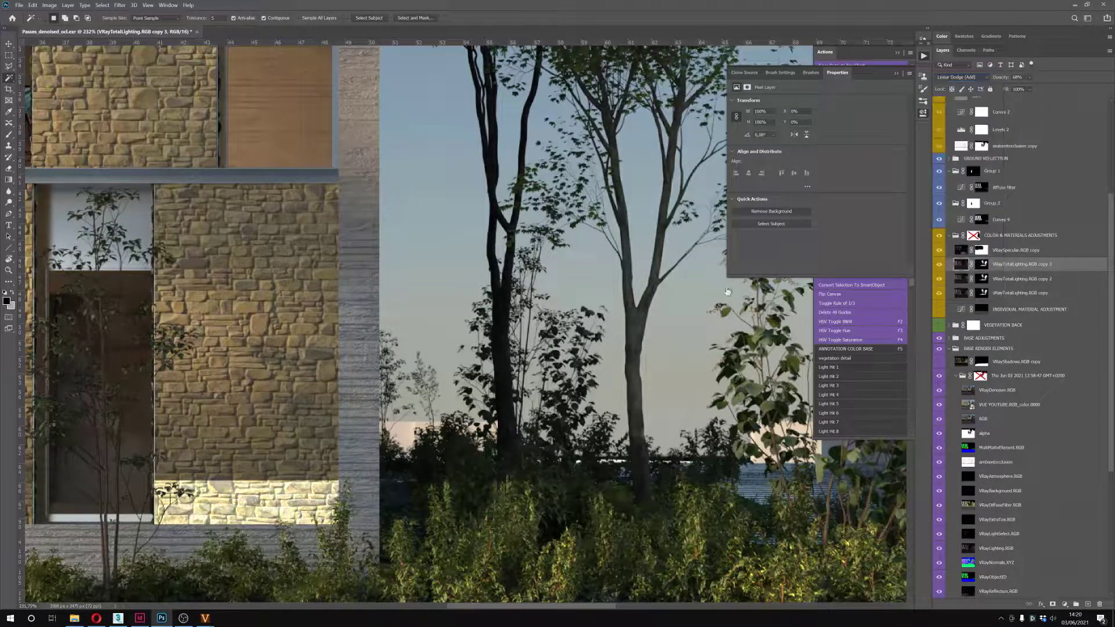
Compare the tree trunks and foliage up close with the Linear Dodge lighting layer off and on
{"action": "left_click", "coordinate": [938, 266]}
{"action": "left_click", "coordinate": [939, 265]}
{"action": "scroll", "coordinate": [621, 225], "scroll_direction": "up", "scroll_amount": 3}
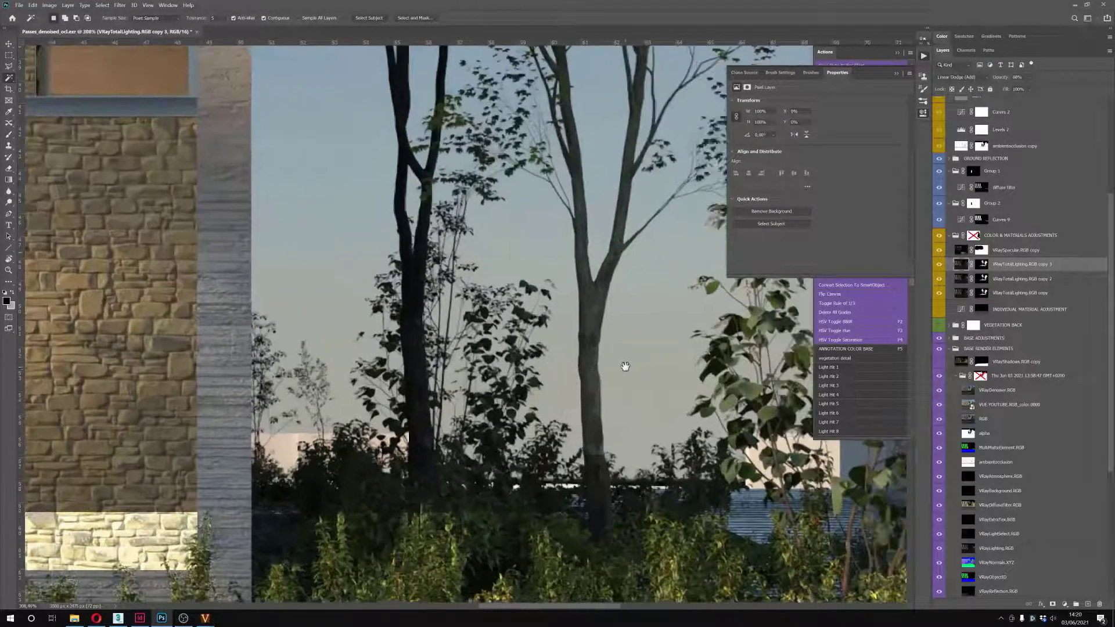
{"action": "scroll", "coordinate": [613, 411], "scroll_direction": "down", "scroll_amount": 2}
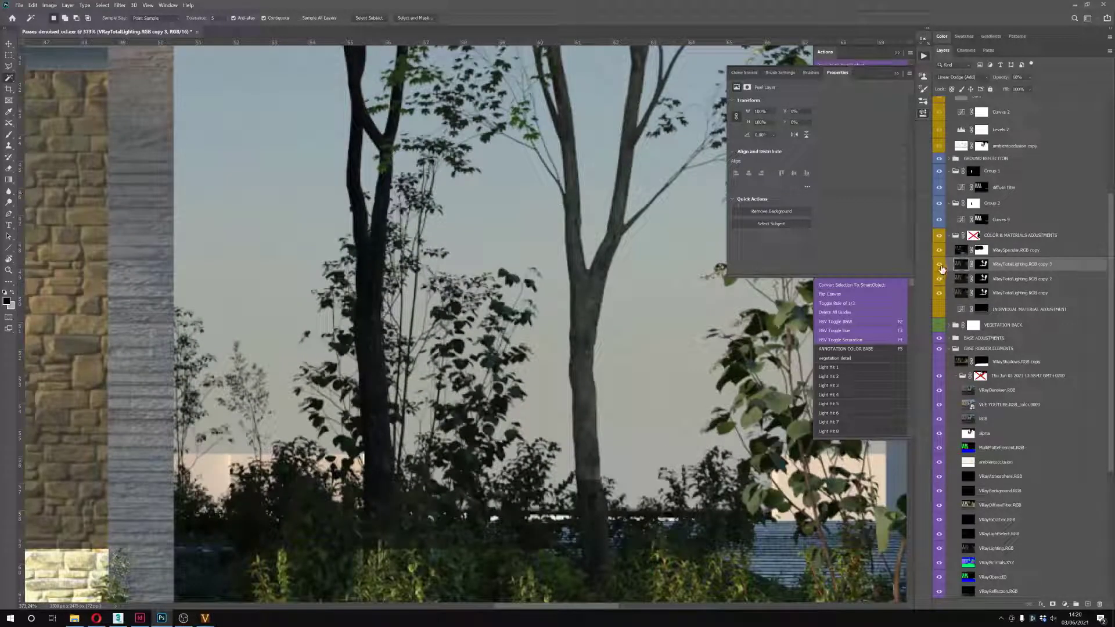
{"action": "left_click", "coordinate": [940, 265]}
{"action": "left_click", "coordinate": [940, 266]}
{"action": "scroll", "coordinate": [595, 413], "scroll_direction": "down", "scroll_amount": 3}
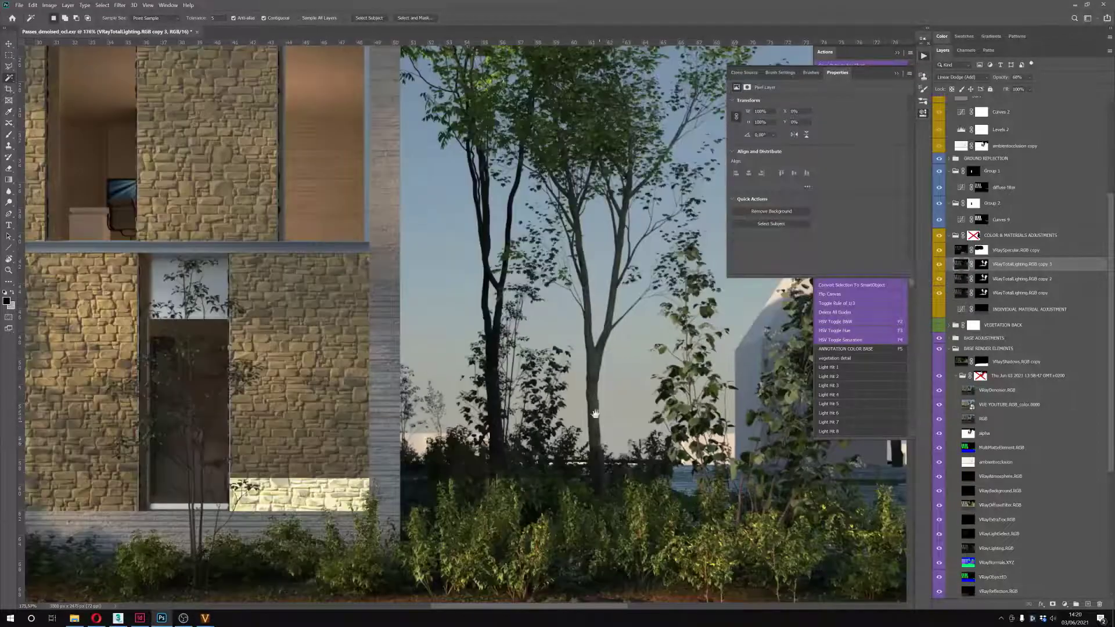
Compare the trees and planting above the waterline with VRayTotalLighting.RGB copy 3 off and on
{"action": "left_click_drag", "start_coordinate": [595, 413], "coordinate": [553, 322]}
{"action": "left_click", "coordinate": [939, 265]}
{"action": "left_click", "coordinate": [939, 265]}
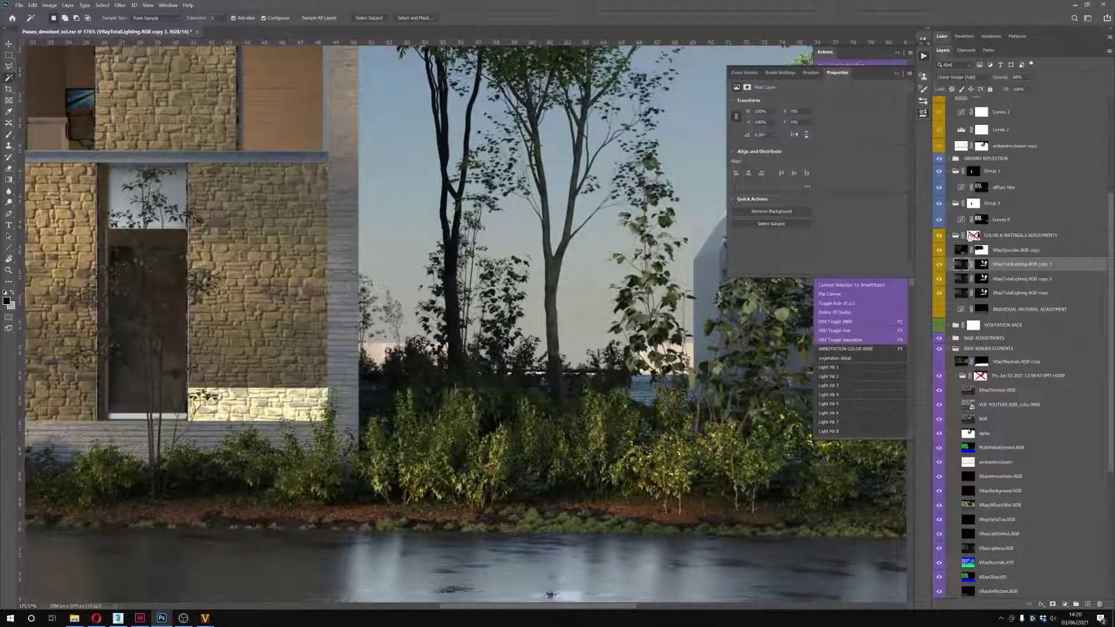
{"action": "left_click", "coordinate": [961, 279]}
{"action": "scroll", "coordinate": [538, 318], "scroll_direction": "down", "scroll_amount": 1}
{"action": "left_click", "coordinate": [535, 317]}
{"action": "scroll", "coordinate": [540, 337], "scroll_direction": "down", "scroll_amount": 2}
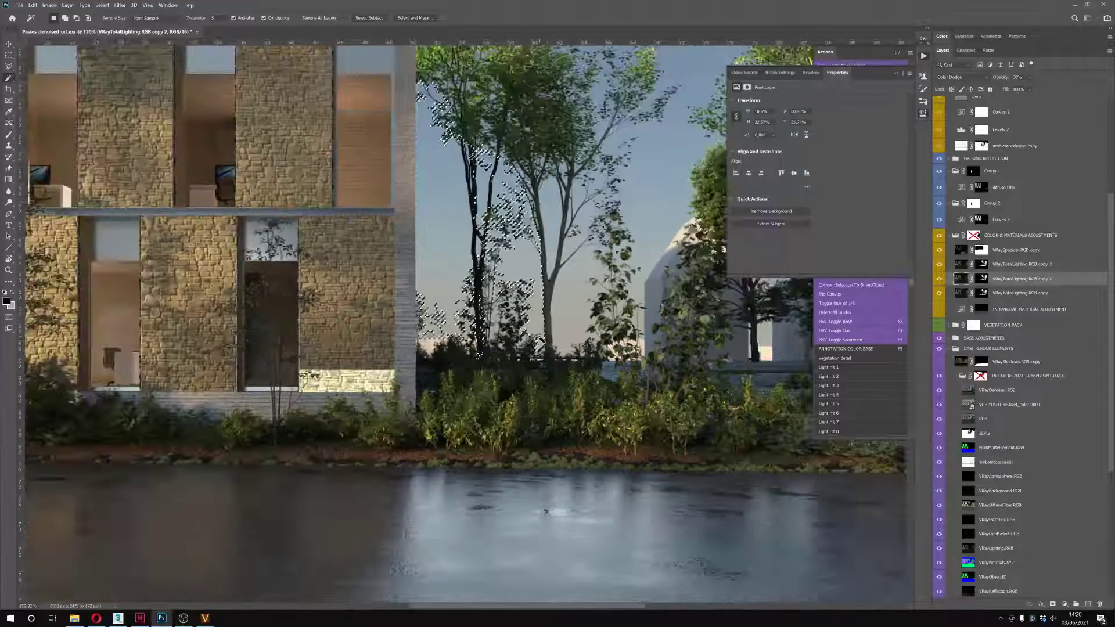
{"action": "key", "text": "ctrl+d"}
Compare the whole composition with VRayTotalLighting.RGB copy 3 off and on, with that layer's mask active
{"action": "scroll", "coordinate": [539, 337], "scroll_direction": "down", "scroll_amount": 5}
{"action": "left_click_drag", "start_coordinate": [517, 177], "coordinate": [469, 208]}
{"action": "scroll", "coordinate": [470, 208], "scroll_direction": "up", "scroll_amount": 2}
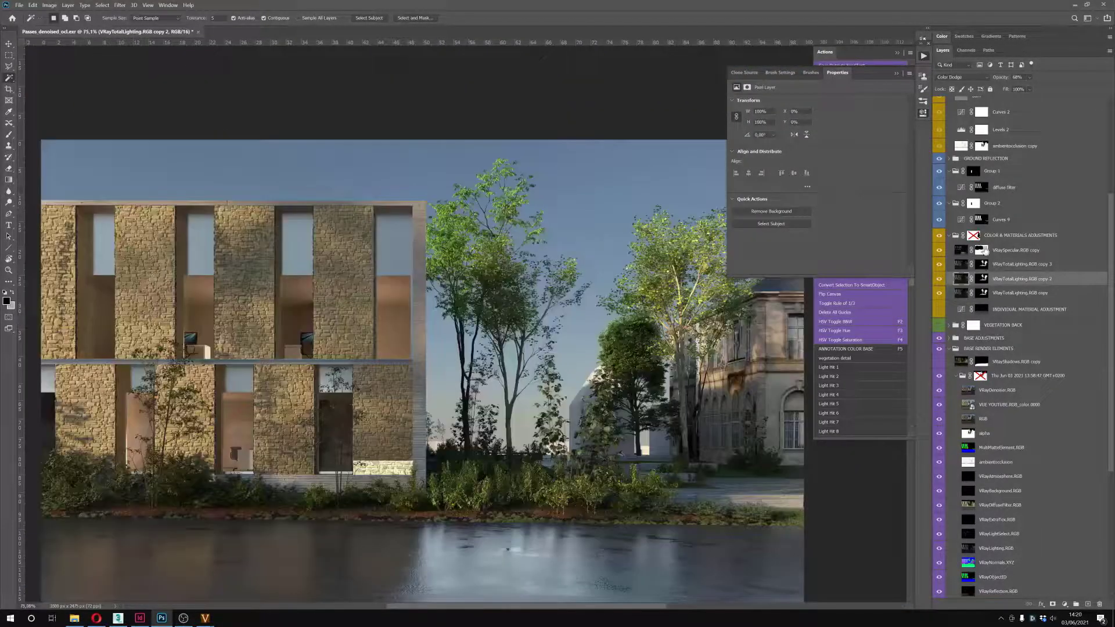
{"action": "left_click", "coordinate": [982, 264]}
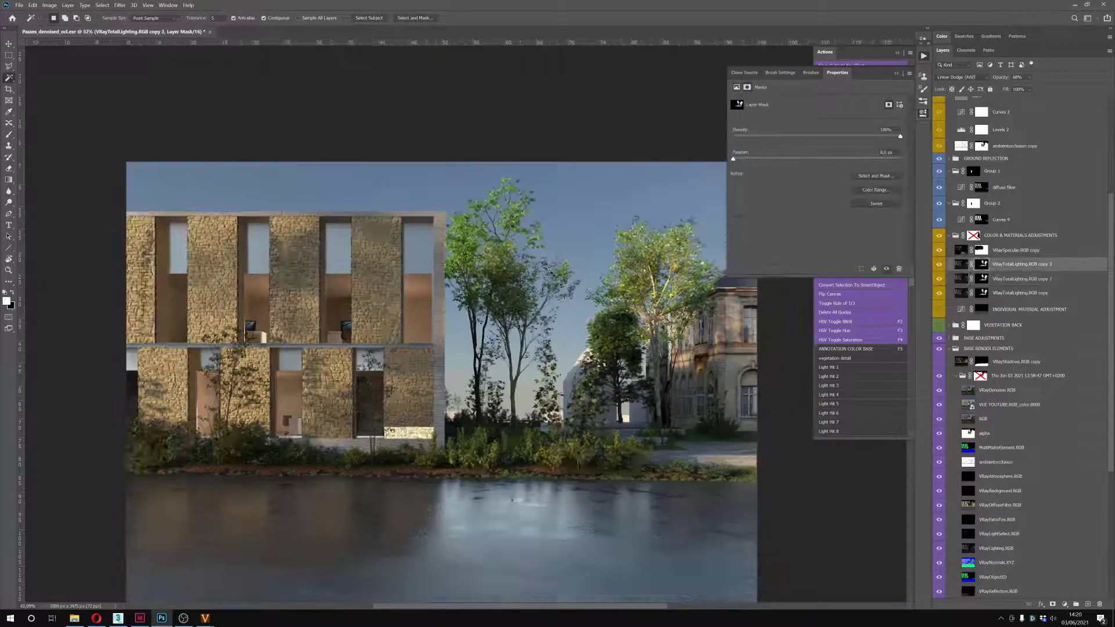
{"action": "scroll", "coordinate": [539, 264], "scroll_direction": "down", "scroll_amount": 1}
{"action": "left_click", "coordinate": [940, 264]}
{"action": "left_click", "coordinate": [940, 264]}
{"action": "left_click", "coordinate": [940, 266]}
{"action": "left_click", "coordinate": [940, 266]}
{"action": "scroll", "coordinate": [511, 320], "scroll_direction": "down", "scroll_amount": 1}
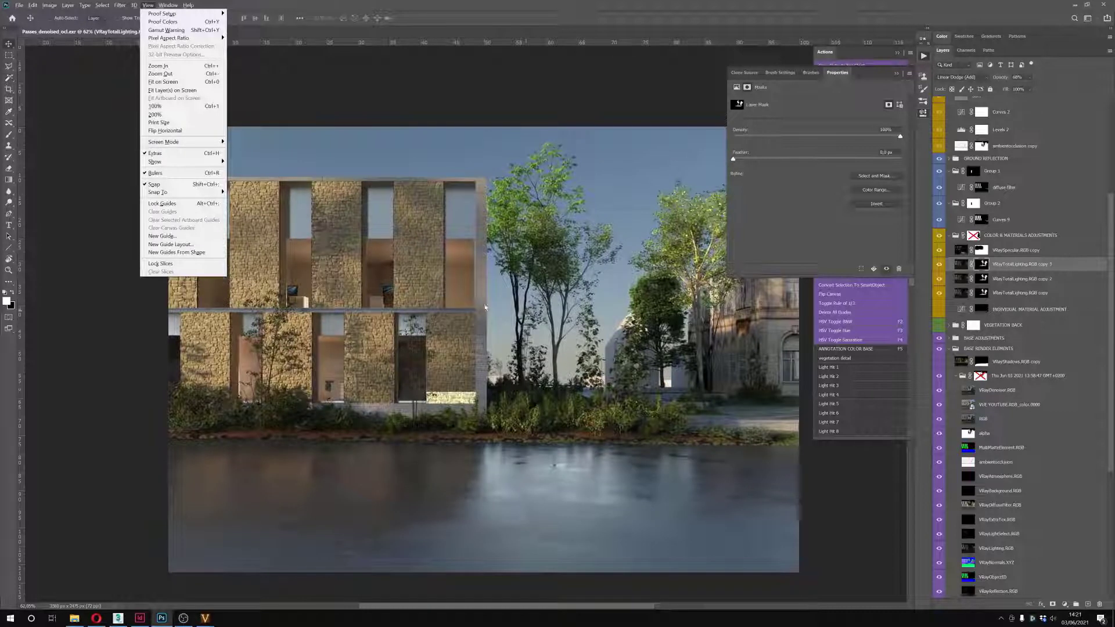
Review the full composite together with the layer groups and the V-Ray render elements in the stack
{"action": "left_click", "coordinate": [485, 307]}
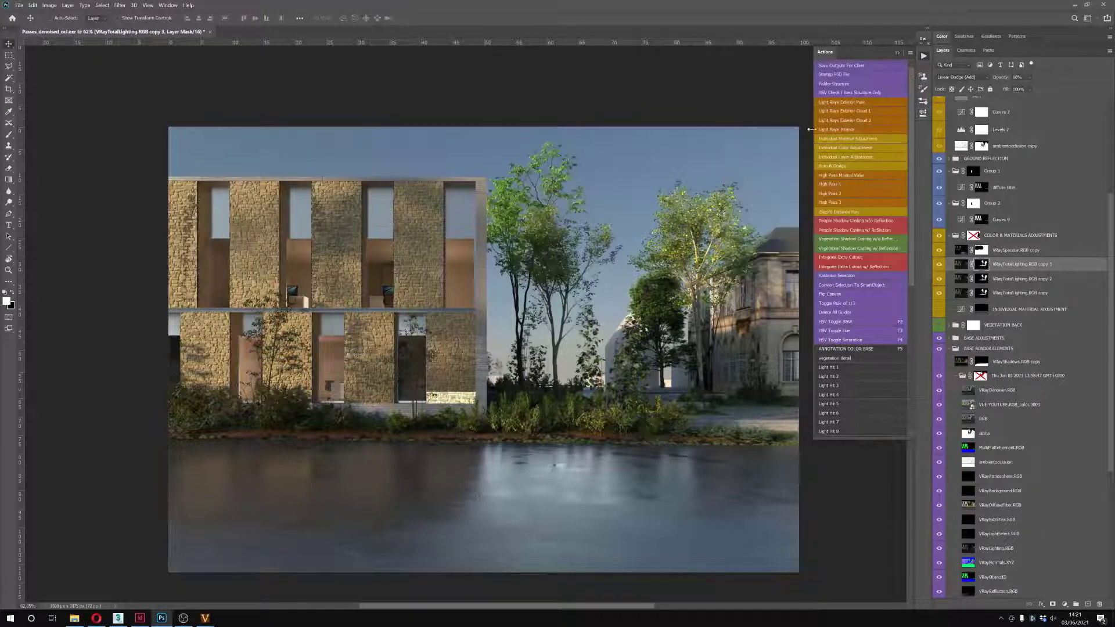
{"action": "scroll", "coordinate": [576, 285], "scroll_direction": "down", "scroll_amount": 1}
{"action": "scroll", "coordinate": [519, 278], "scroll_direction": "up", "scroll_amount": 1}
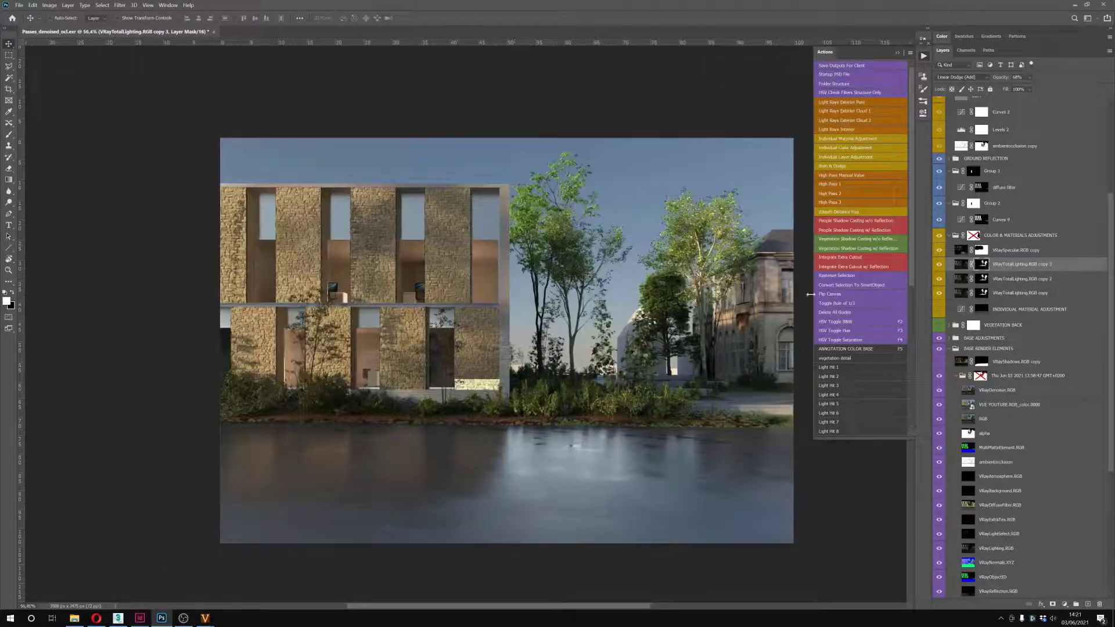
{"action": "scroll", "coordinate": [549, 305], "scroll_direction": "down", "scroll_amount": 1}
{"action": "scroll", "coordinate": [540, 255], "scroll_direction": "up", "scroll_amount": 3}
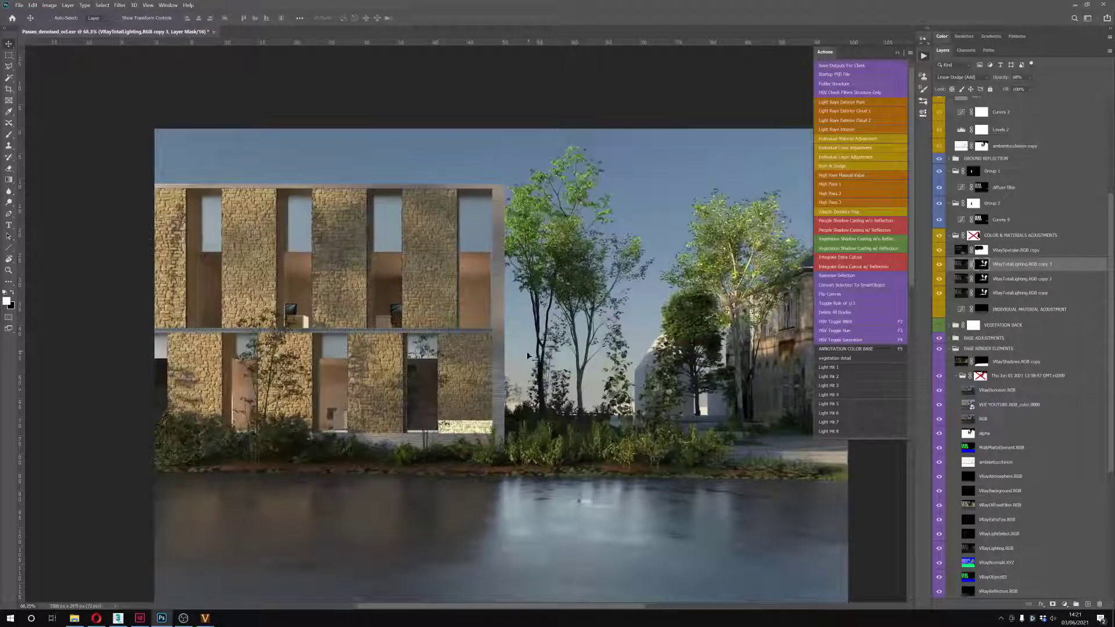
{"action": "scroll", "coordinate": [528, 355], "scroll_direction": "down", "scroll_amount": 1}
{"action": "scroll", "coordinate": [1102, 123], "scroll_direction": "up", "scroll_amount": 3}
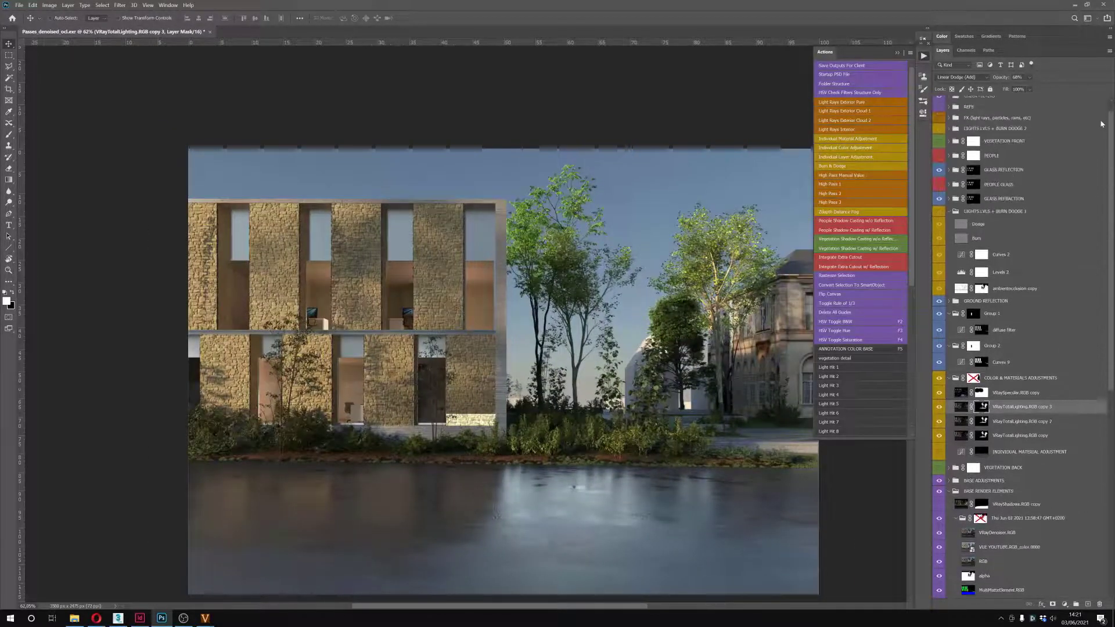
{"action": "scroll", "coordinate": [1091, 125], "scroll_direction": "up", "scroll_amount": 1}
{"action": "scroll", "coordinate": [546, 402], "scroll_direction": "down", "scroll_amount": 1}
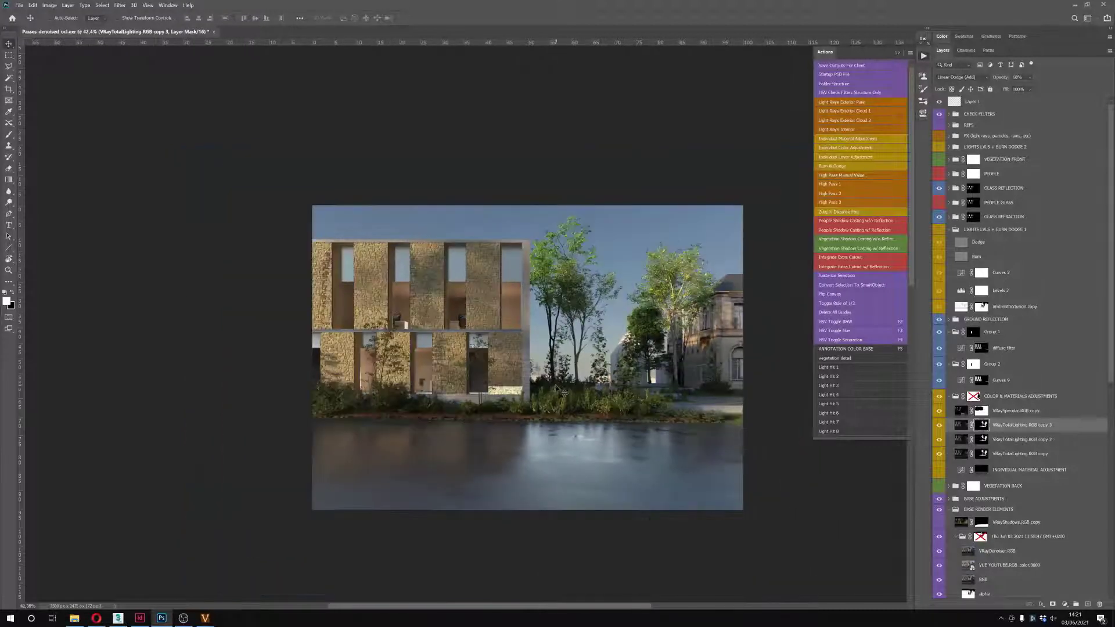
{"action": "scroll", "coordinate": [546, 402], "scroll_direction": "up", "scroll_amount": 1}
{"action": "scroll", "coordinate": [1023, 482], "scroll_direction": "down", "scroll_amount": 7}
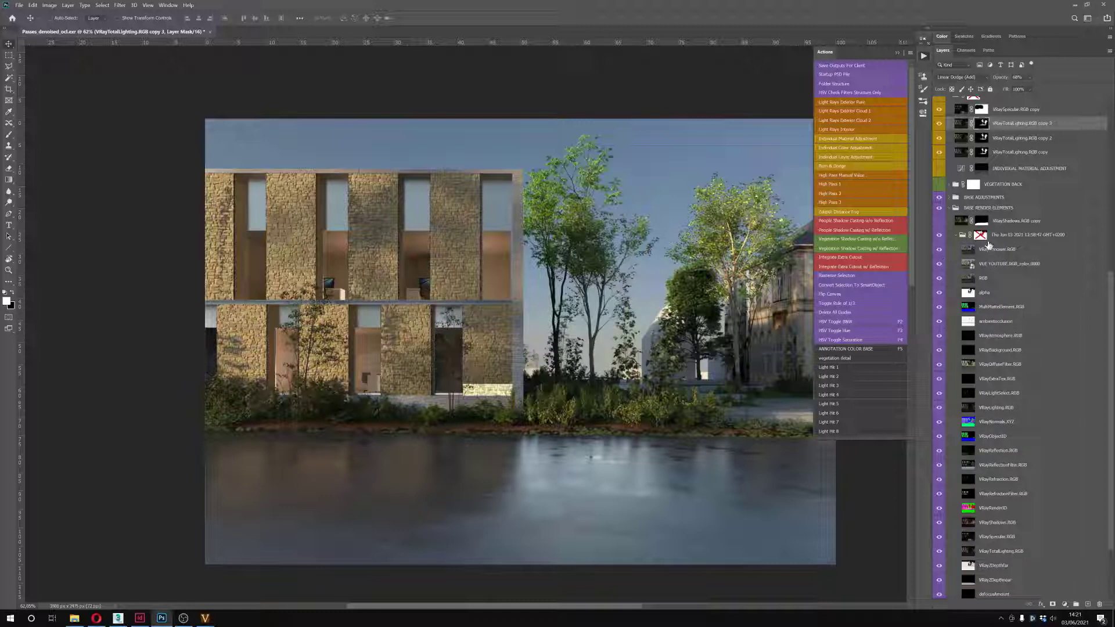
{"action": "scroll", "coordinate": [588, 366], "scroll_direction": "down", "scroll_amount": 4}
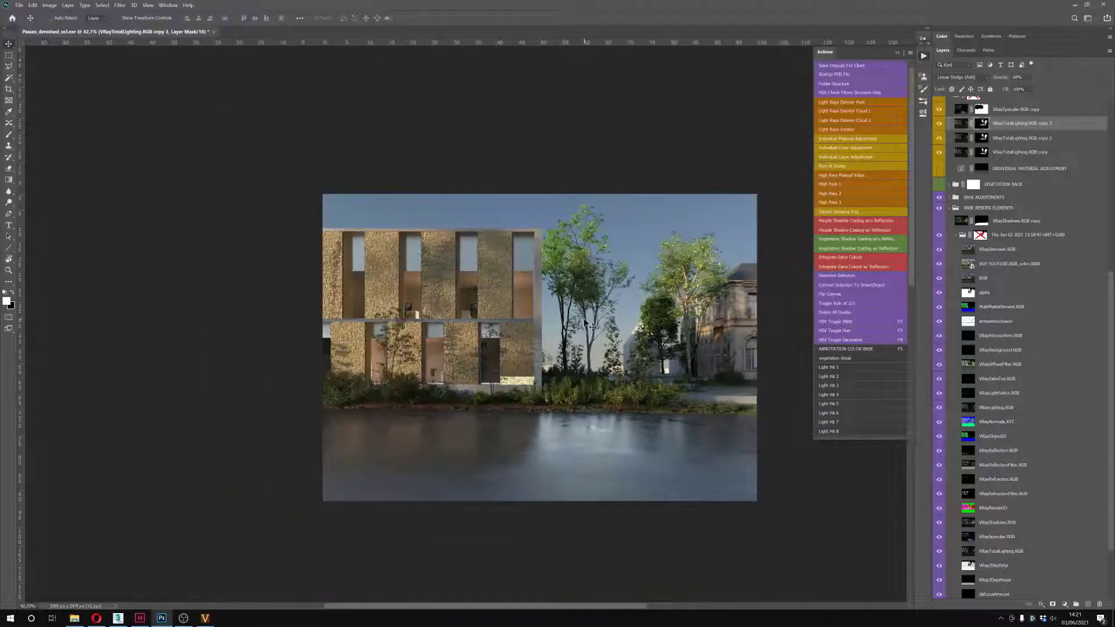
Collapse the recorded actions list to free the canvas, and inspect the facade, trees and bank planting up close
{"action": "scroll", "coordinate": [584, 321], "scroll_direction": "up", "scroll_amount": 3}
{"action": "left_click", "coordinate": [897, 53]}
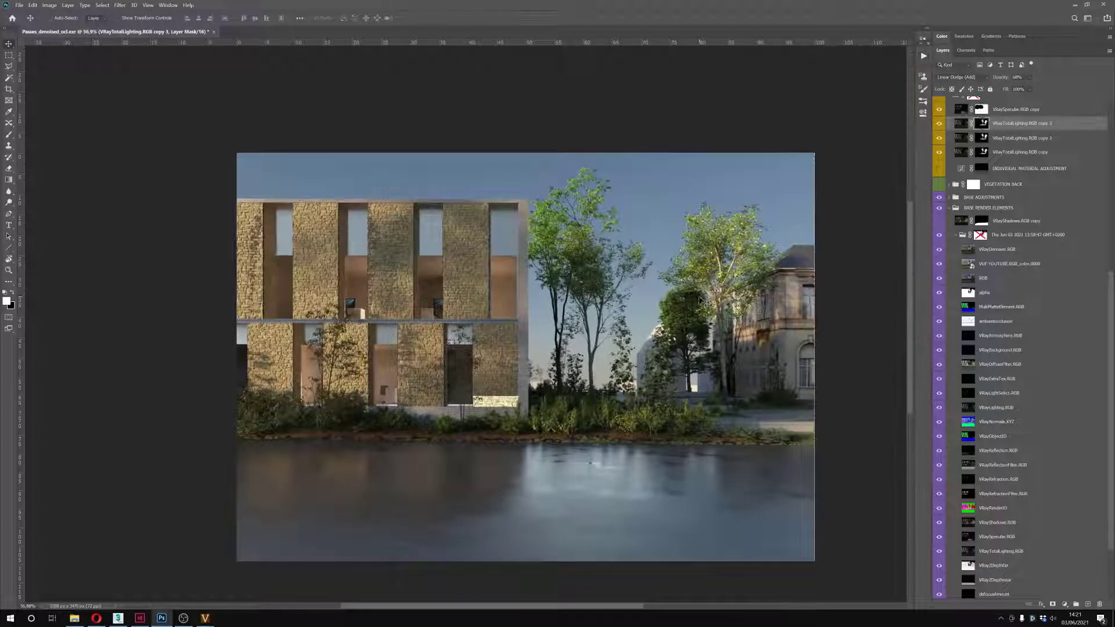
{"action": "scroll", "coordinate": [703, 316], "scroll_direction": "up", "scroll_amount": 2}
{"action": "scroll", "coordinate": [700, 314], "scroll_direction": "down", "scroll_amount": 1}
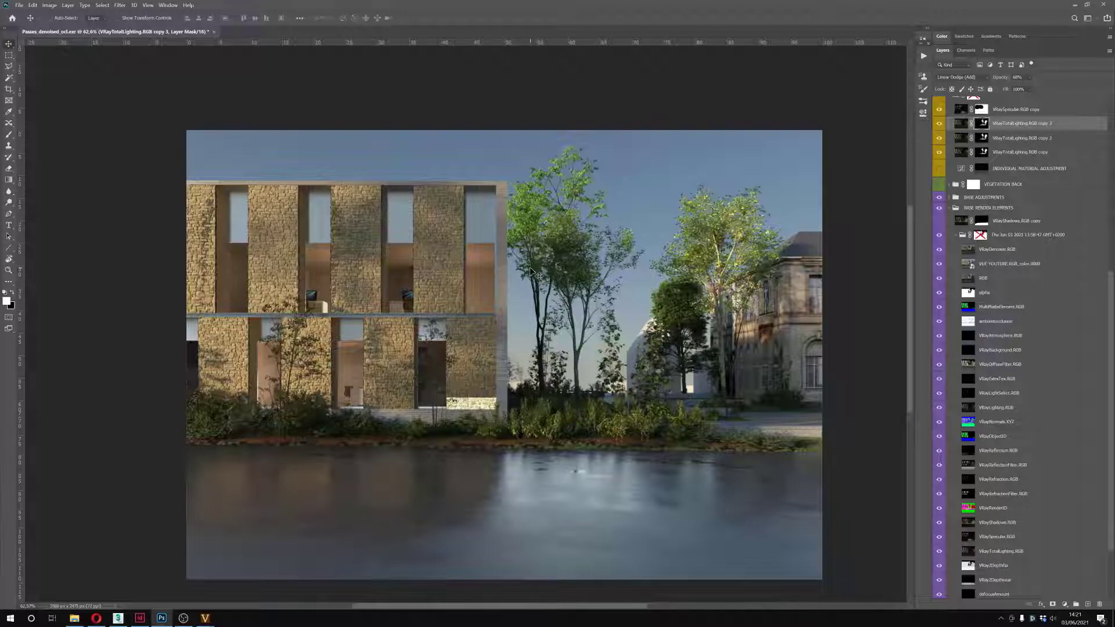
{"action": "scroll", "coordinate": [544, 386], "scroll_direction": "up", "scroll_amount": 5}
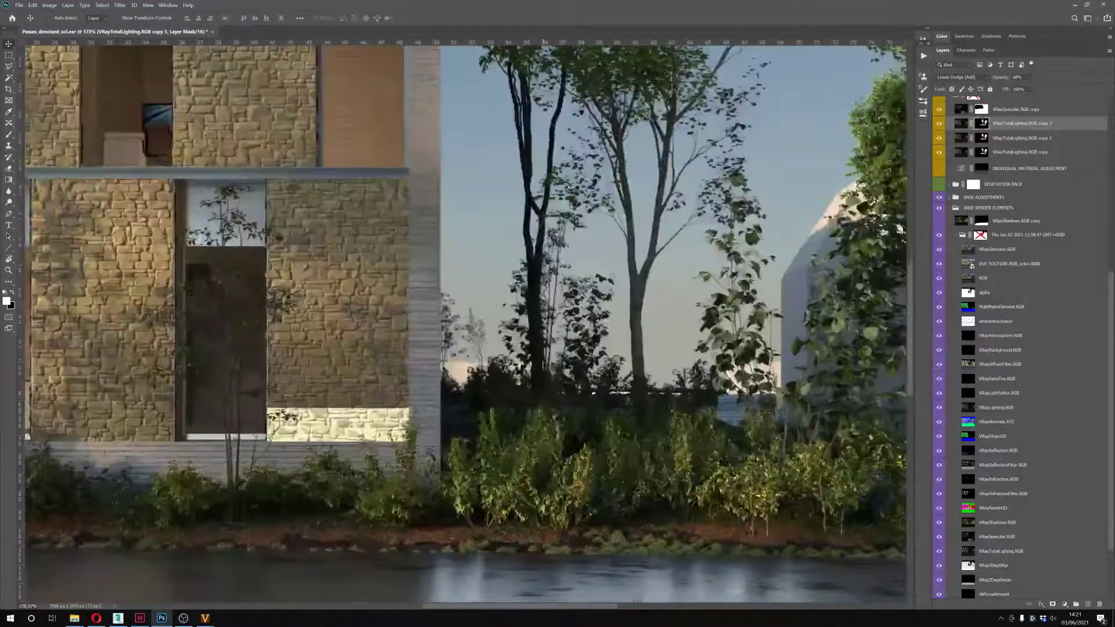
{"action": "scroll", "coordinate": [548, 368], "scroll_direction": "down", "scroll_amount": 4}
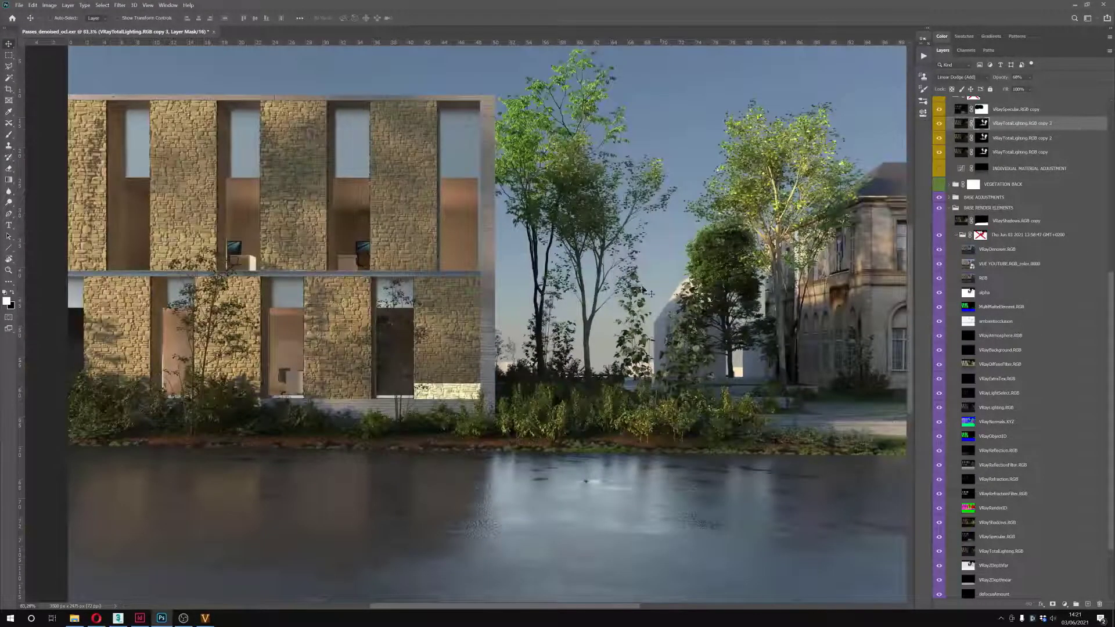
{"action": "scroll", "coordinate": [644, 291], "scroll_direction": "down", "scroll_amount": 2}
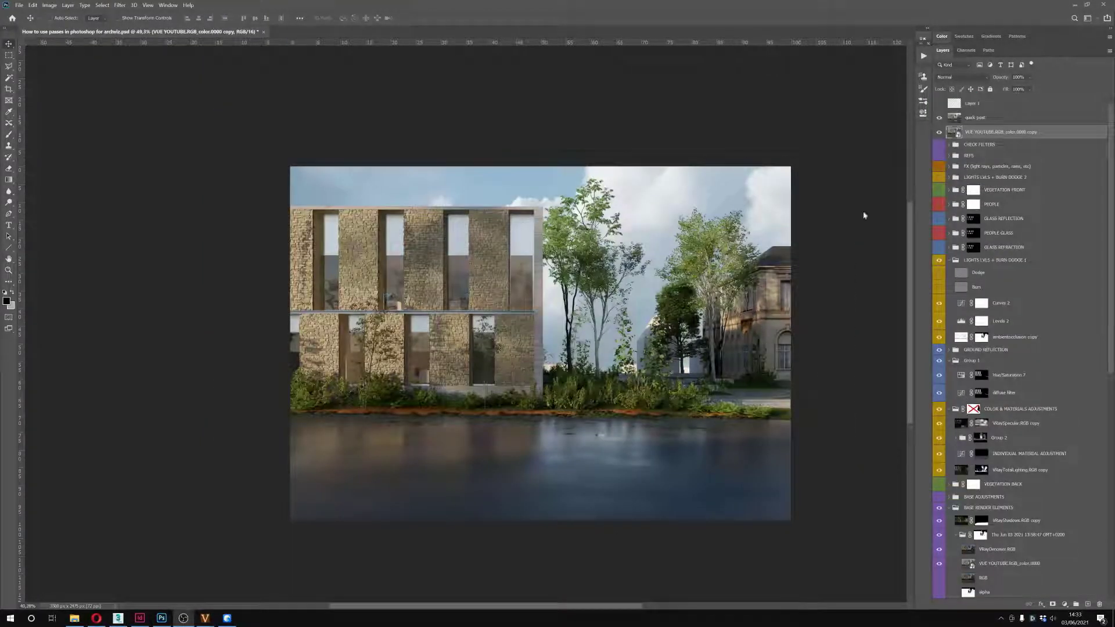
Compare the base render with the quick post layer off and on
{"action": "left_click", "coordinate": [940, 118]}
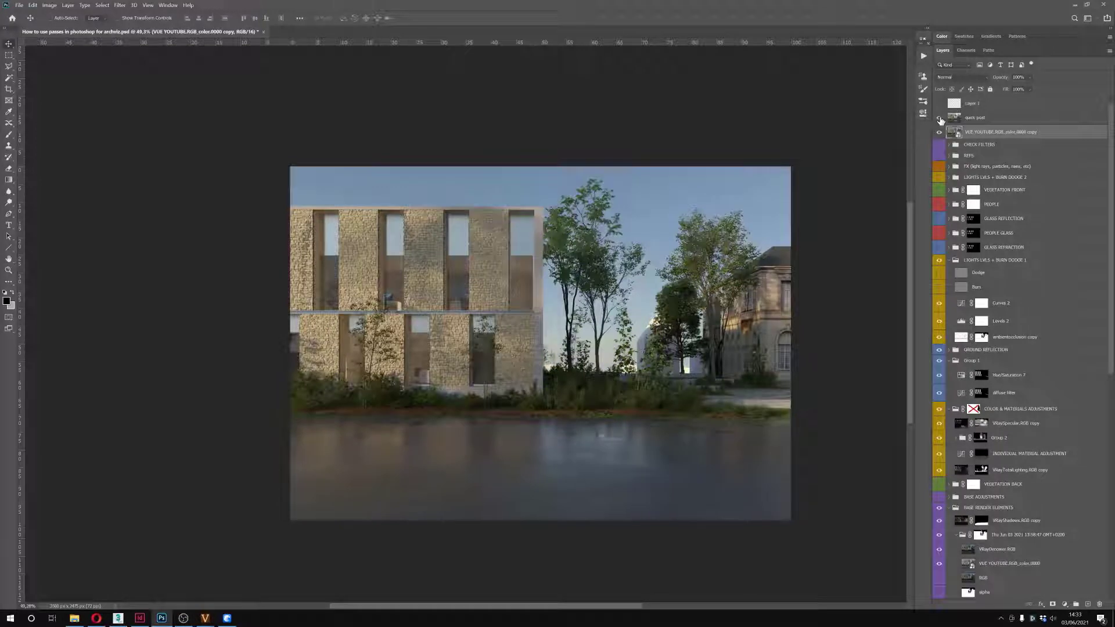
{"action": "left_click", "coordinate": [939, 118]}
{"action": "left_click", "coordinate": [939, 119]}
{"action": "left_click", "coordinate": [940, 118]}
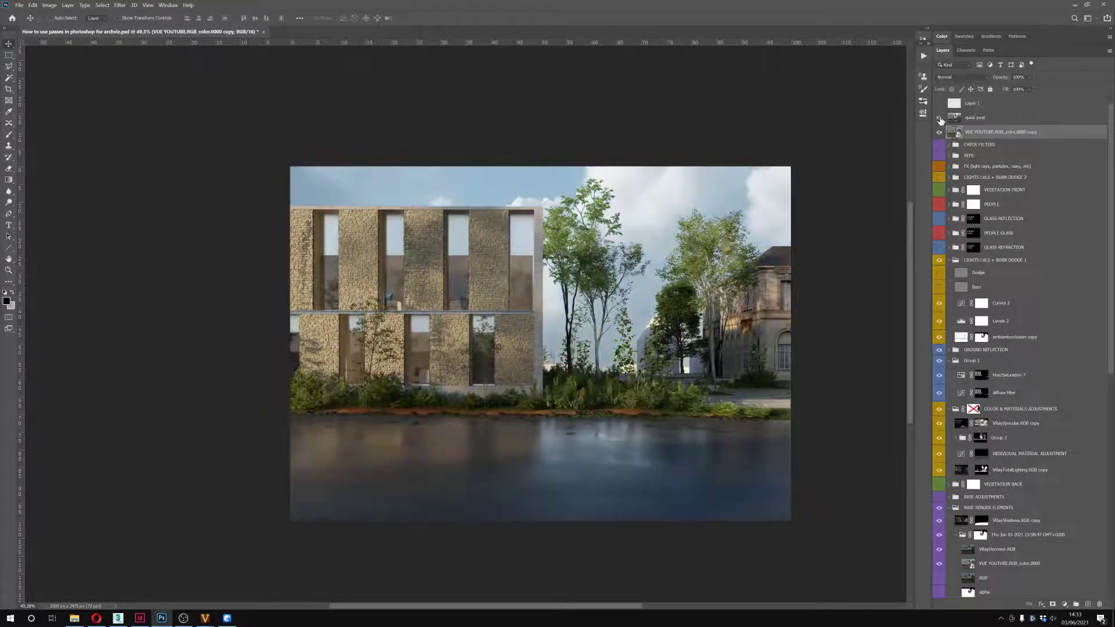
{"action": "left_click", "coordinate": [940, 119]}
{"action": "left_click", "coordinate": [940, 118]}
Add a new empty layer on top of the stack and set the brush's foreground colour to pure red
{"action": "left_click", "coordinate": [968, 119]}
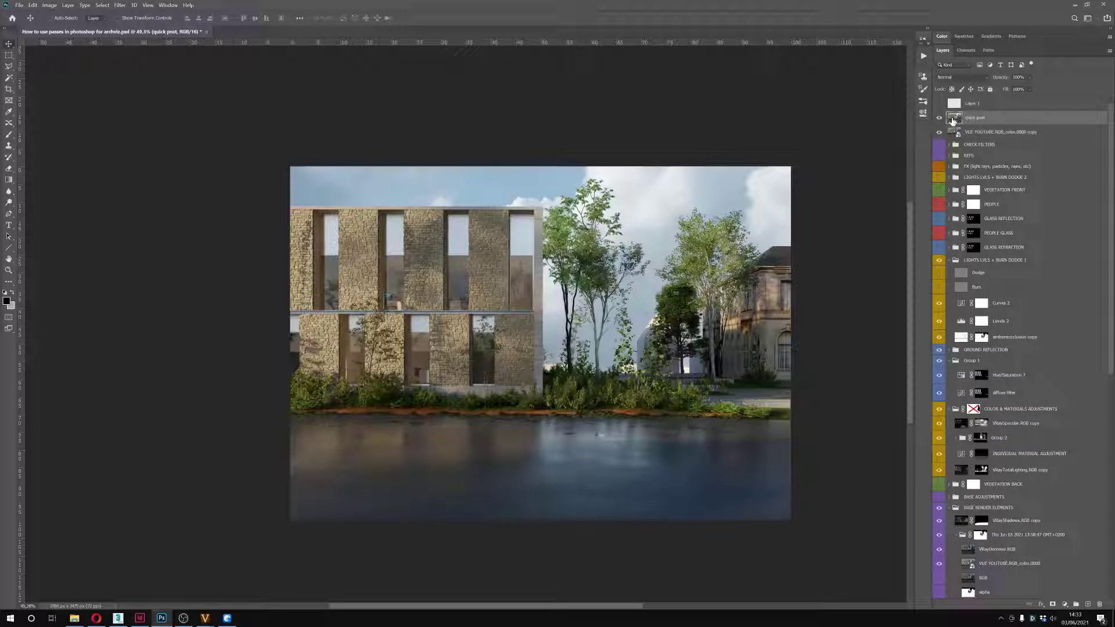
{"action": "key", "text": "b"}
{"action": "right_click", "coordinate": [573, 254], "text": "alt"}
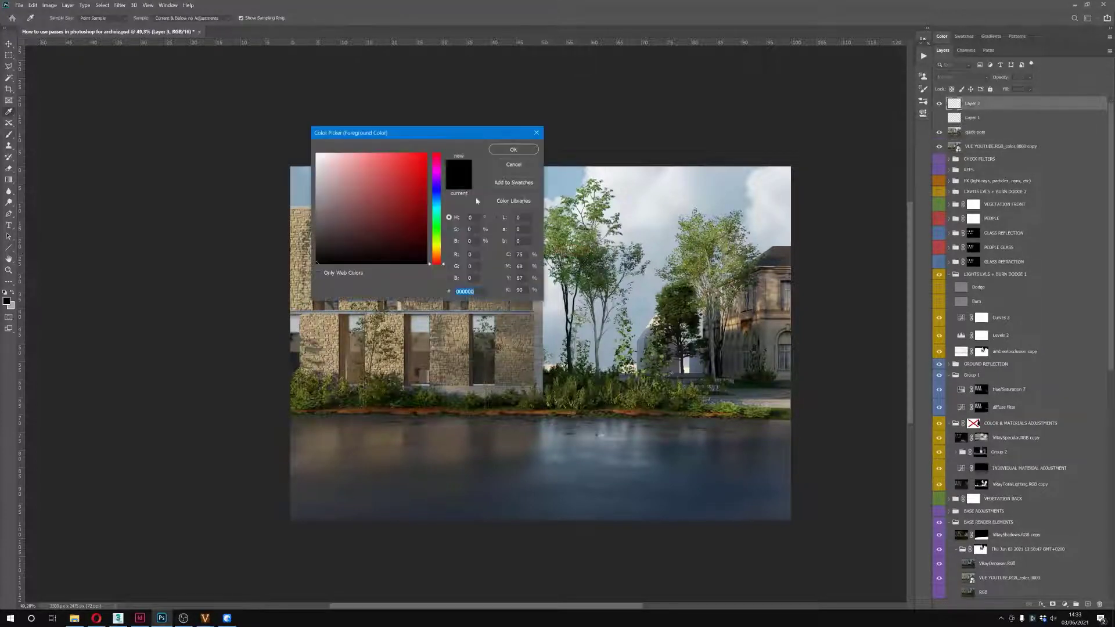
{"action": "left_click_drag", "start_coordinate": [406, 194], "coordinate": [479, 145]}
{"action": "left_click", "coordinate": [513, 149]}
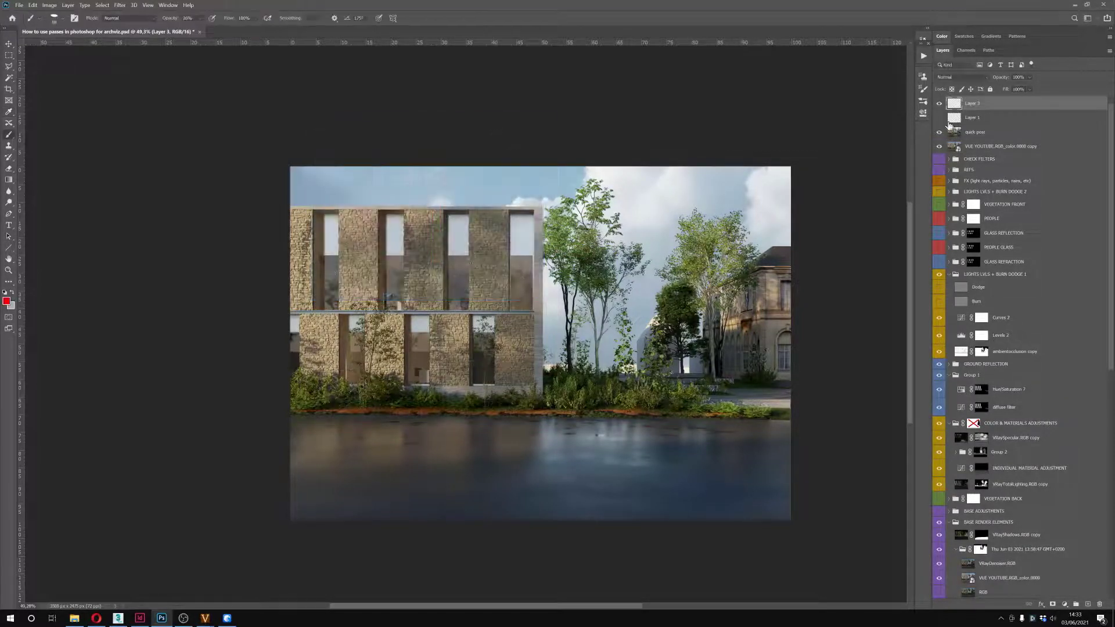
Examine how sky, stone, vegetation and water differ between the base render and the quick post version
{"action": "left_click", "coordinate": [938, 132]}
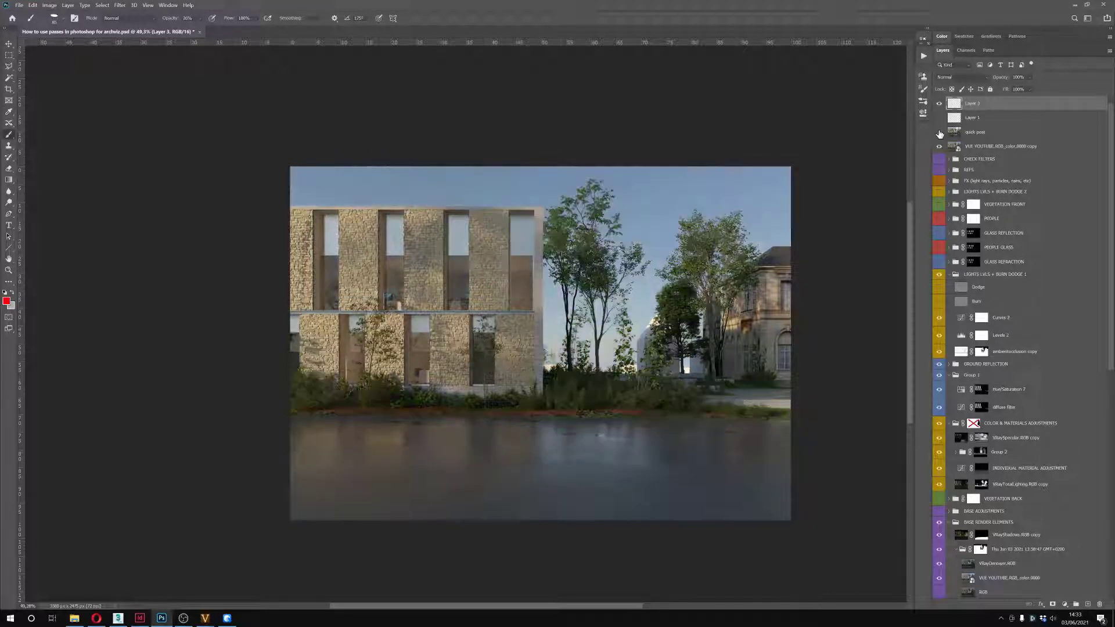
{"action": "left_click", "coordinate": [939, 132]}
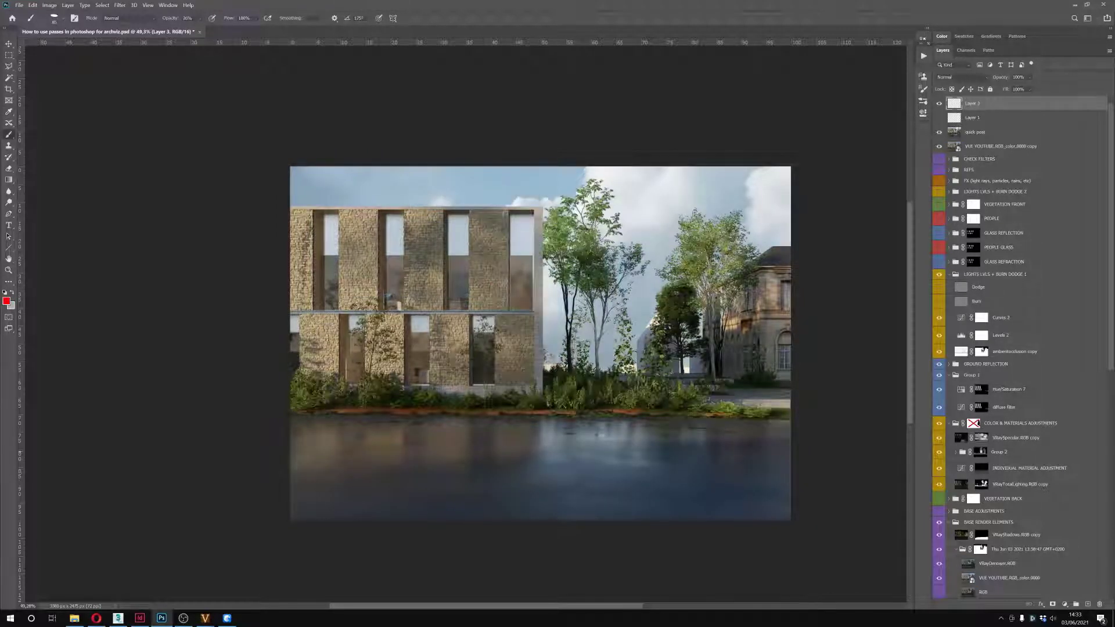
{"action": "left_click", "coordinate": [940, 133]}
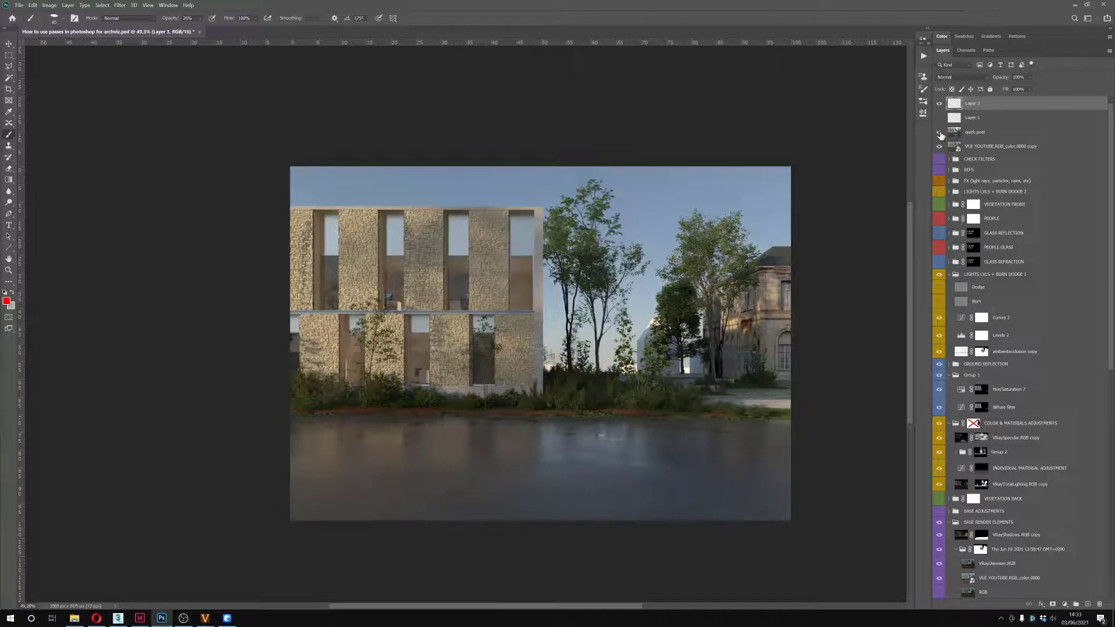
{"action": "left_click", "coordinate": [939, 133]}
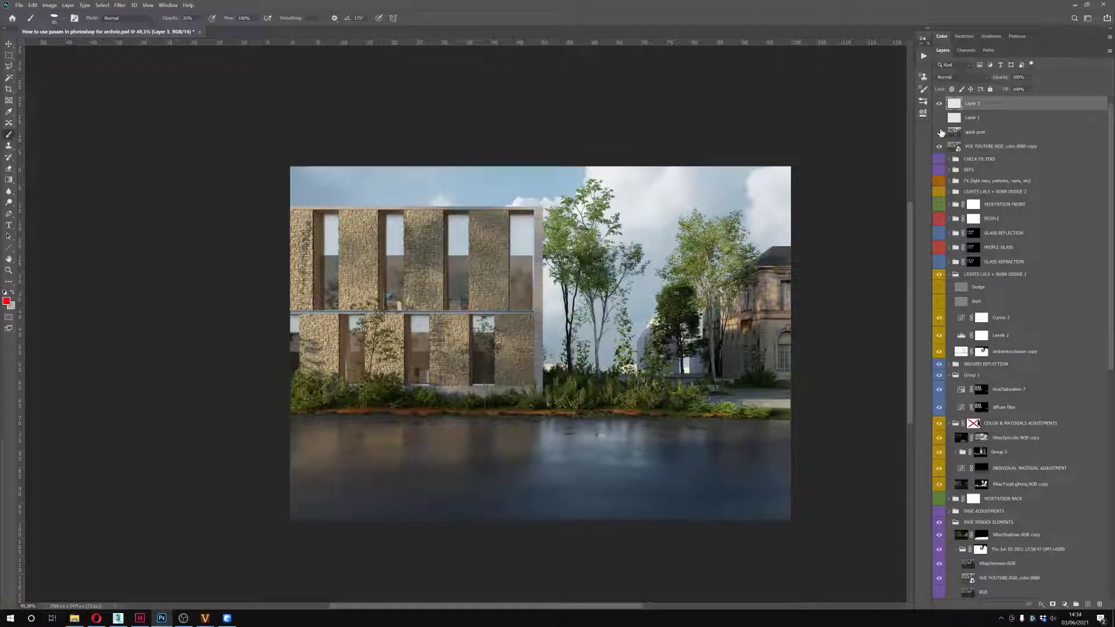
{"action": "left_click", "coordinate": [940, 133]}
{"action": "left_click", "coordinate": [939, 133]}
{"action": "left_click", "coordinate": [940, 132]}
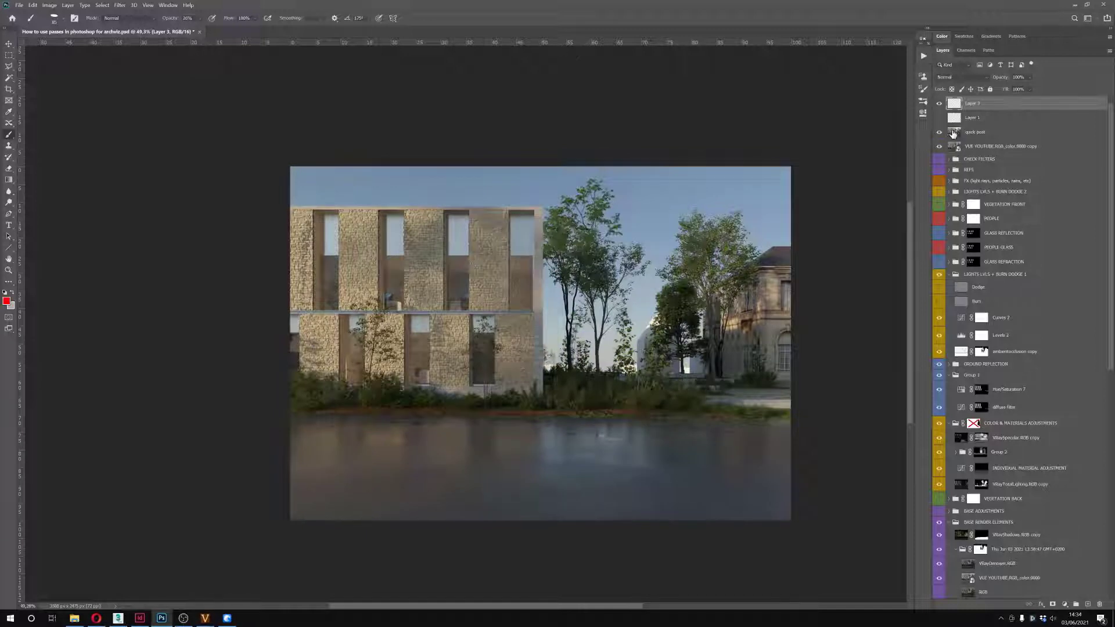
{"action": "left_click", "coordinate": [939, 133]}
Paint red annotation strokes over the water on the quick post layer, marking the reflection area and the darker foreground
{"action": "left_click", "coordinate": [955, 133]}
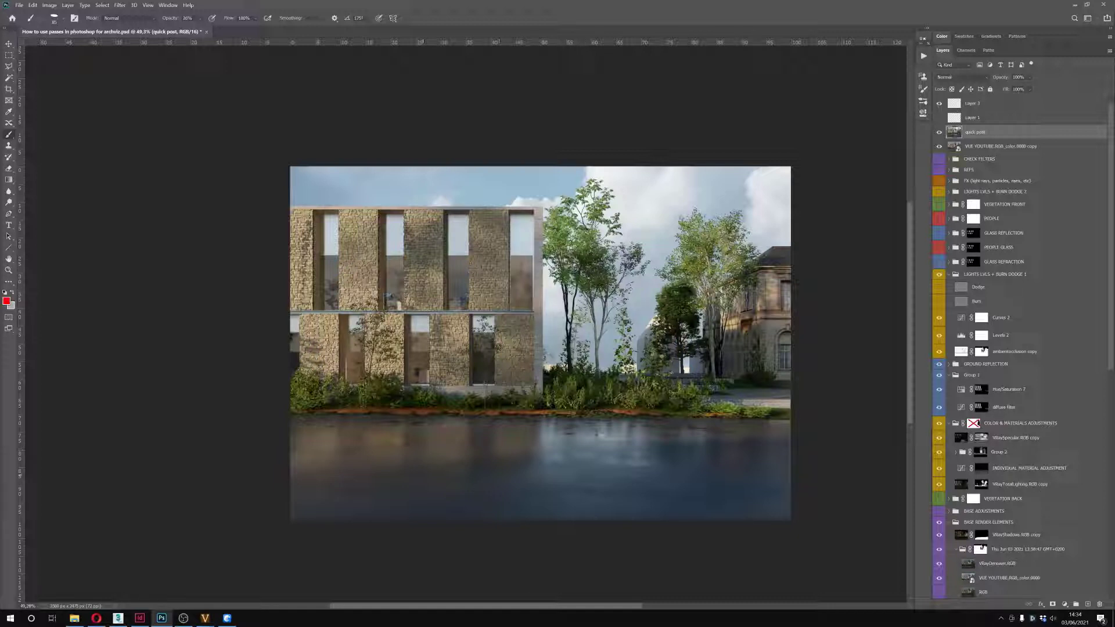
{"action": "left_click_drag", "start_coordinate": [589, 429], "coordinate": [598, 435]}
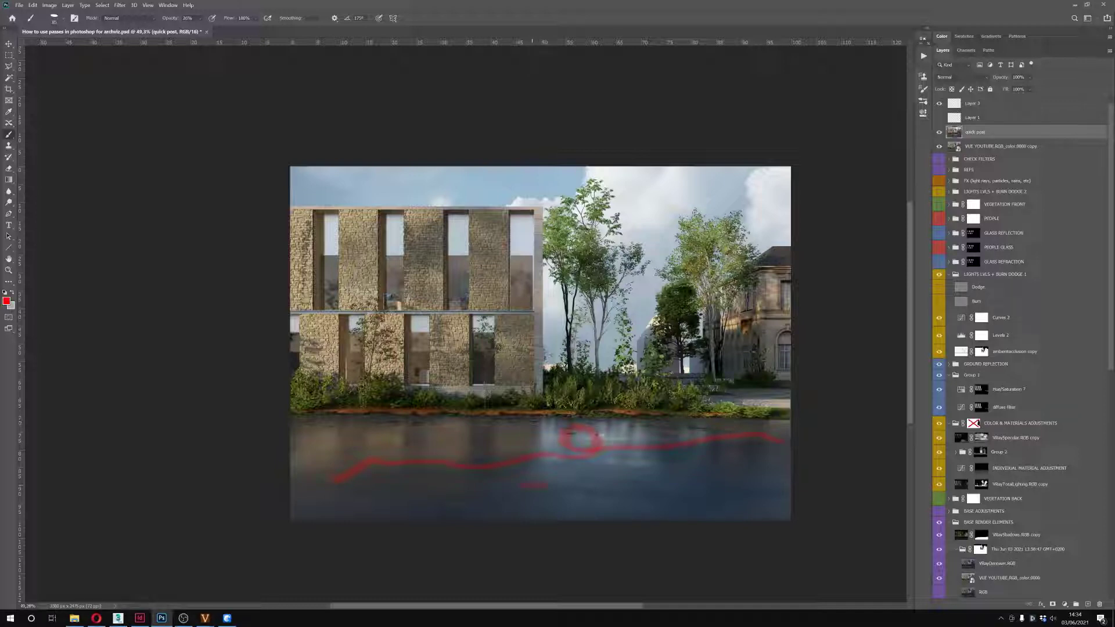
{"action": "left_click_drag", "start_coordinate": [544, 484], "coordinate": [629, 489]}
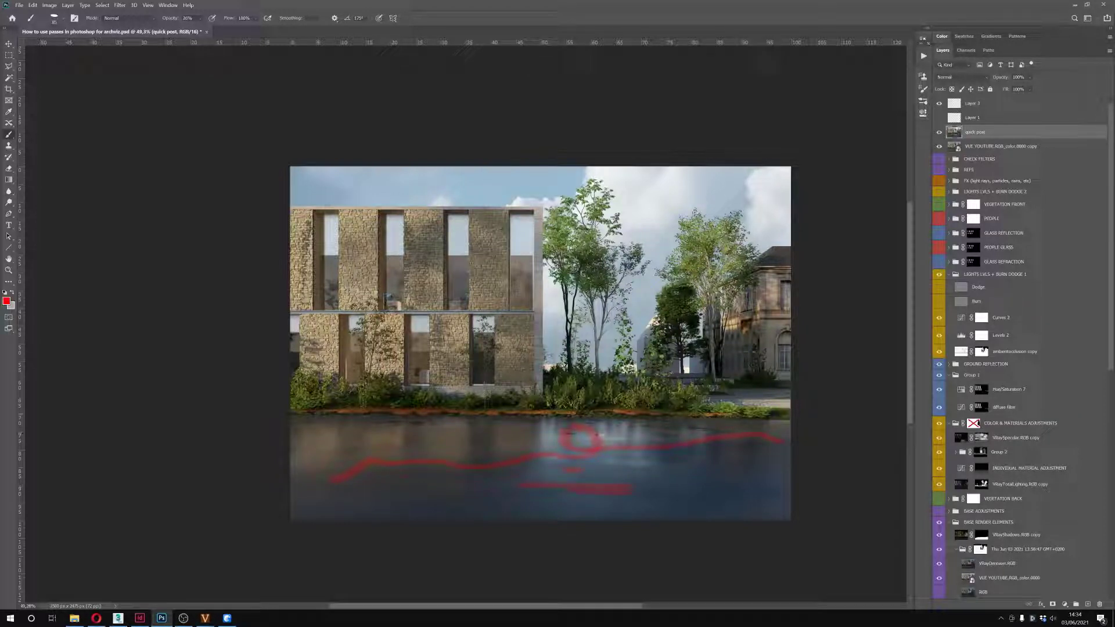
Mark the bank edge and the upper corner window in red on the quick post layer, comparing it with the base render
{"action": "left_click", "coordinate": [938, 133]}
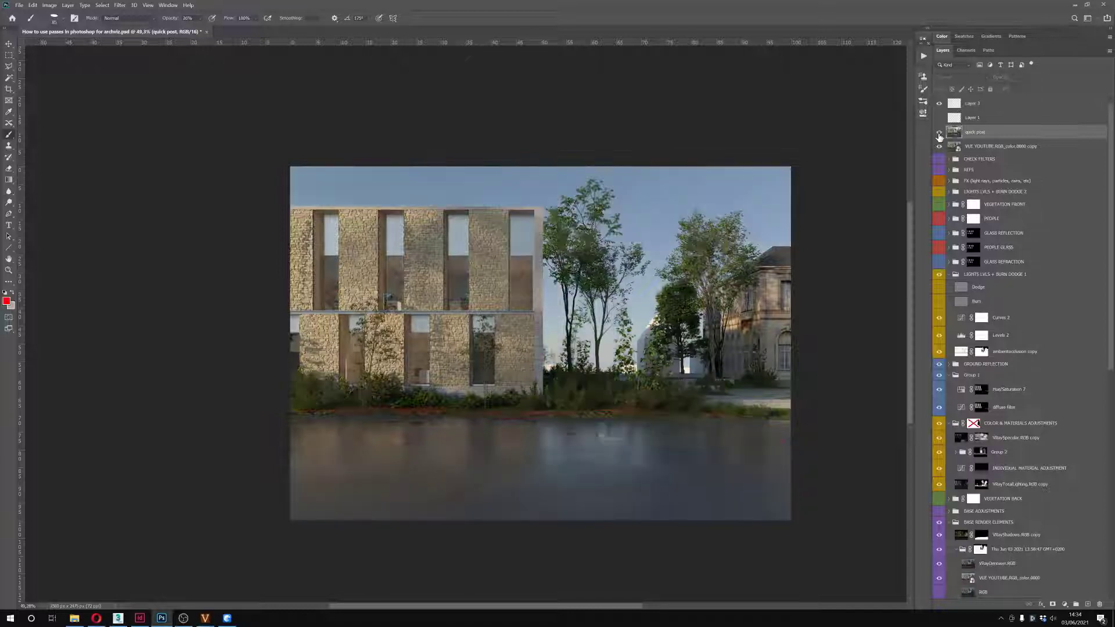
{"action": "left_click", "coordinate": [939, 132]}
{"action": "left_click", "coordinate": [938, 132]}
{"action": "left_click", "coordinate": [939, 132]}
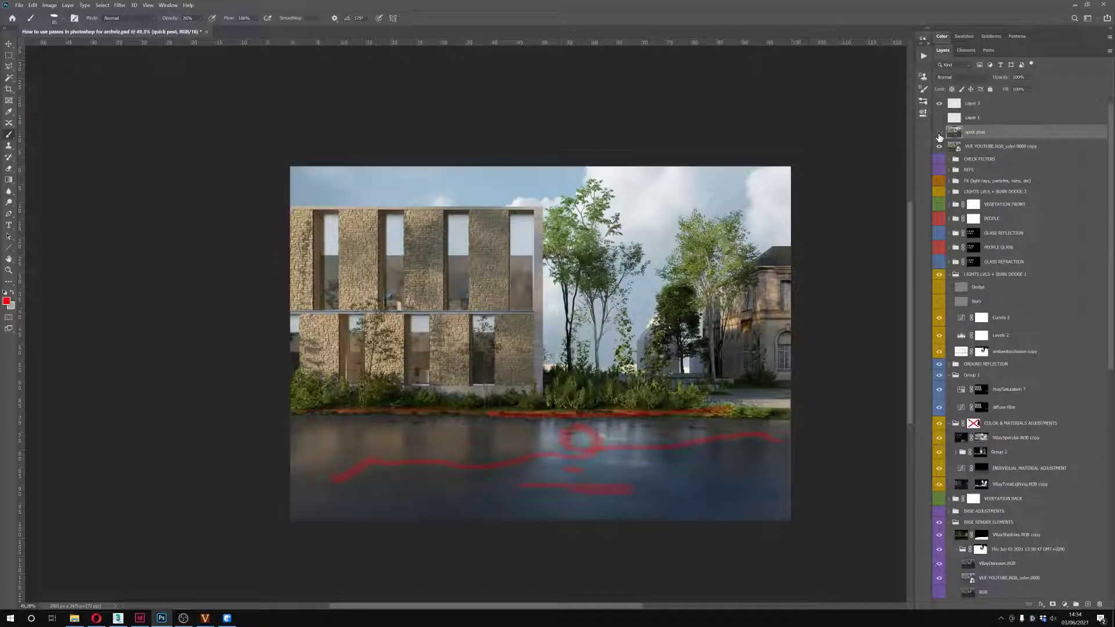
{"action": "left_click", "coordinate": [939, 133]}
{"action": "left_click", "coordinate": [938, 133]}
{"action": "mouse_move", "coordinate": [501, 311]}
{"action": "left_mouse_down"}
{"action": "mouse_move", "coordinate": [507, 251]}
{"action": "mouse_move", "coordinate": [550, 314]}
{"action": "left_mouse_up"}
{"action": "left_click", "coordinate": [937, 133]}
{"action": "left_click", "coordinate": [938, 133]}
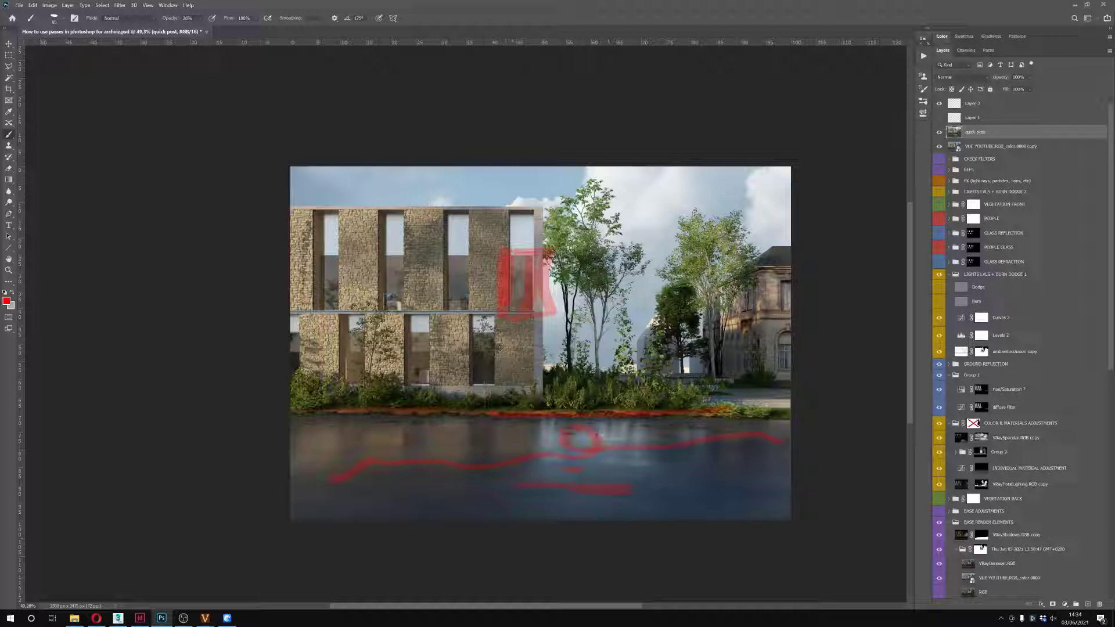
Circle the bank vegetation and outline the tall trees in red on the quick post layer, comparing it with the base render
{"action": "left_click", "coordinate": [939, 133]}
{"action": "left_click", "coordinate": [939, 133]}
{"action": "left_click", "coordinate": [938, 133]}
{"action": "left_click", "coordinate": [939, 133]}
{"action": "mouse_move", "coordinate": [548, 365]}
{"action": "left_mouse_down"}
{"action": "mouse_move", "coordinate": [753, 383]}
{"action": "mouse_move", "coordinate": [459, 396]}
{"action": "left_mouse_up"}
{"action": "mouse_move", "coordinate": [574, 186]}
{"action": "left_mouse_down"}
{"action": "mouse_move", "coordinate": [551, 224]}
{"action": "mouse_move", "coordinate": [669, 249]}
{"action": "left_mouse_up"}
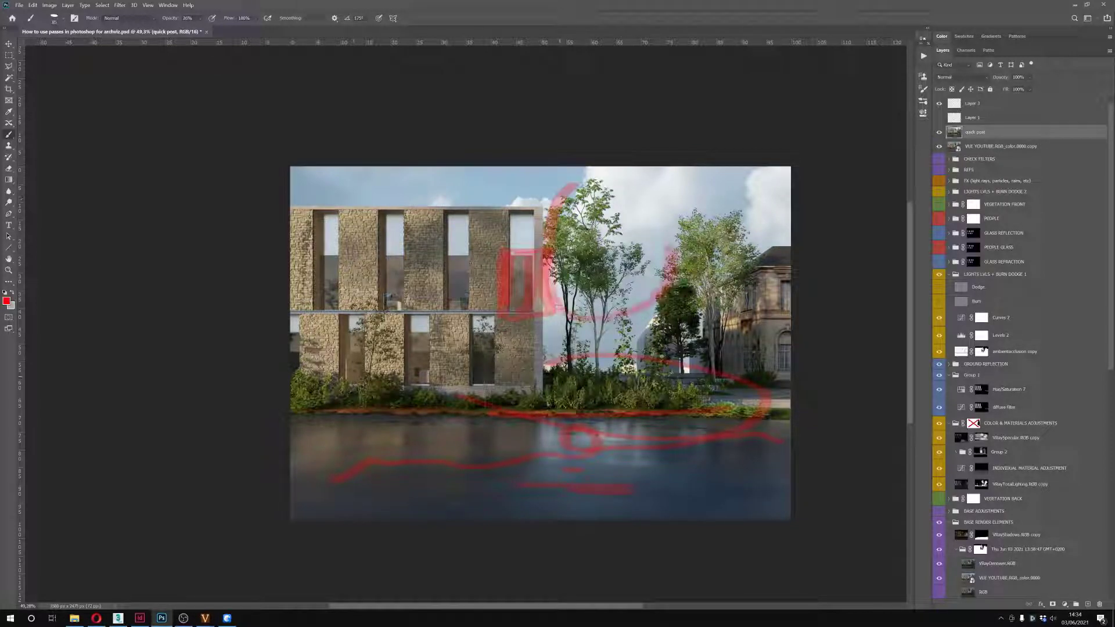
{"action": "left_click", "coordinate": [938, 133]}
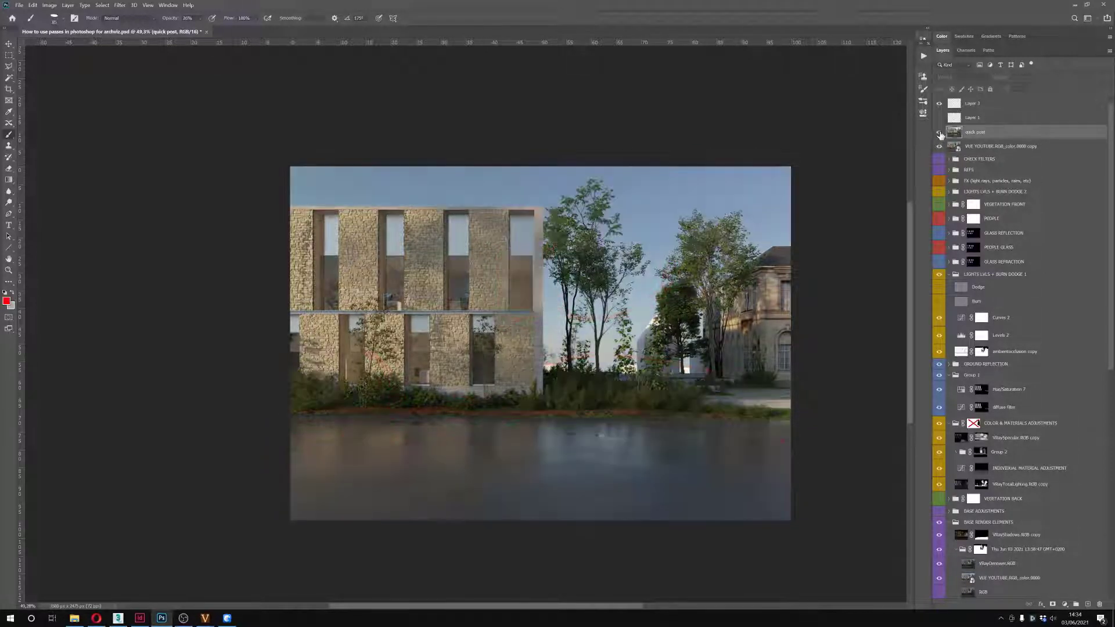
Mark the dark tree beside the sky gap and the old building's base in red on the quick post layer, comparing with the base render
{"action": "left_click", "coordinate": [939, 132]}
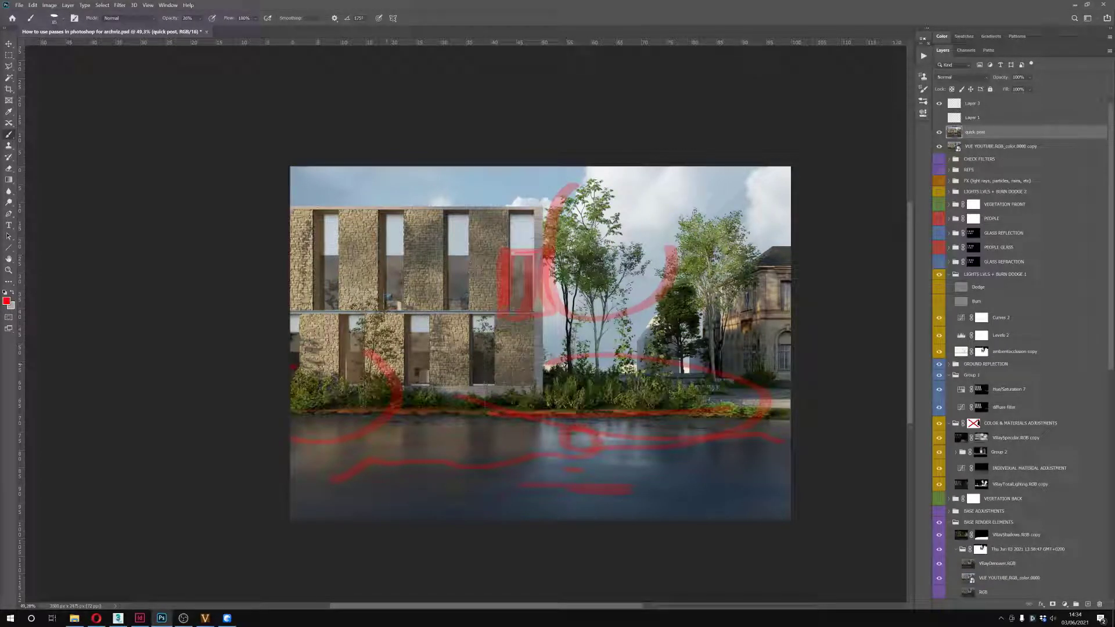
{"action": "mouse_move", "coordinate": [685, 202]}
{"action": "left_mouse_down"}
{"action": "mouse_move", "coordinate": [662, 247]}
{"action": "mouse_move", "coordinate": [659, 326]}
{"action": "left_mouse_up"}
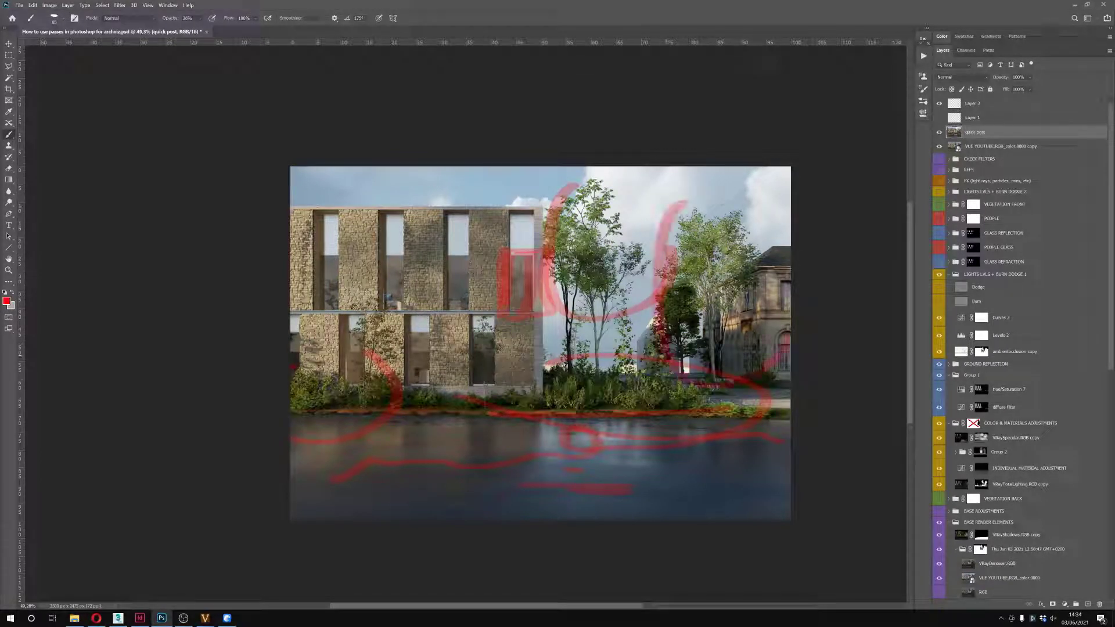
{"action": "left_click", "coordinate": [938, 133]}
{"action": "left_click", "coordinate": [939, 132]}
{"action": "left_click", "coordinate": [939, 132]}
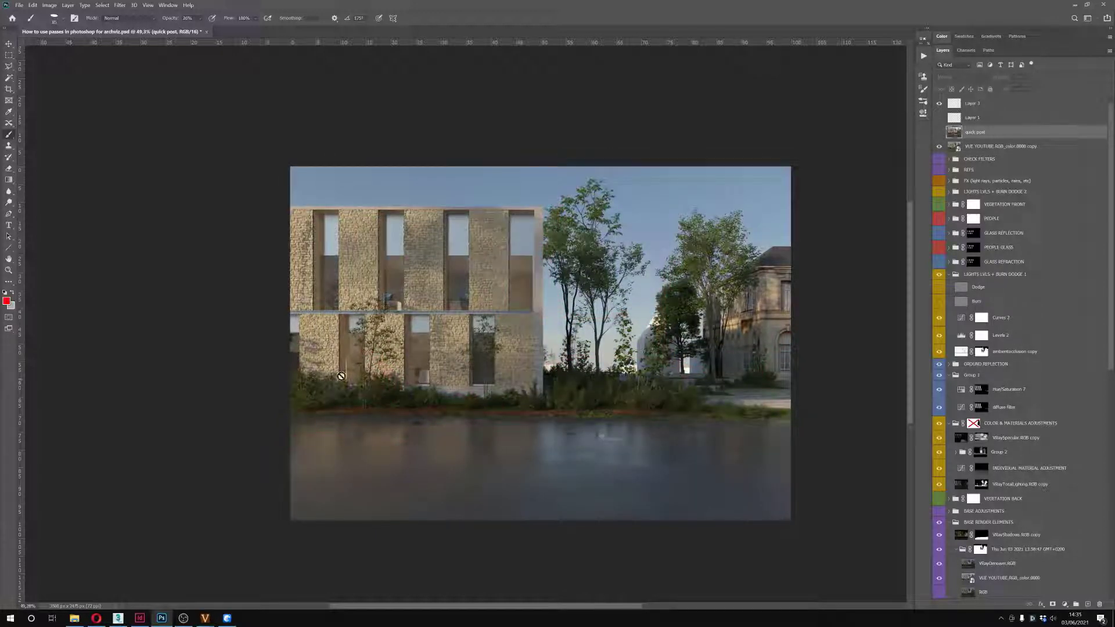
Make Layer 3 the active annotation layer and show the quick post version beneath it
{"action": "left_click", "coordinate": [342, 376]}
{"action": "left_click", "coordinate": [578, 229]}
{"action": "left_click", "coordinate": [973, 104]}
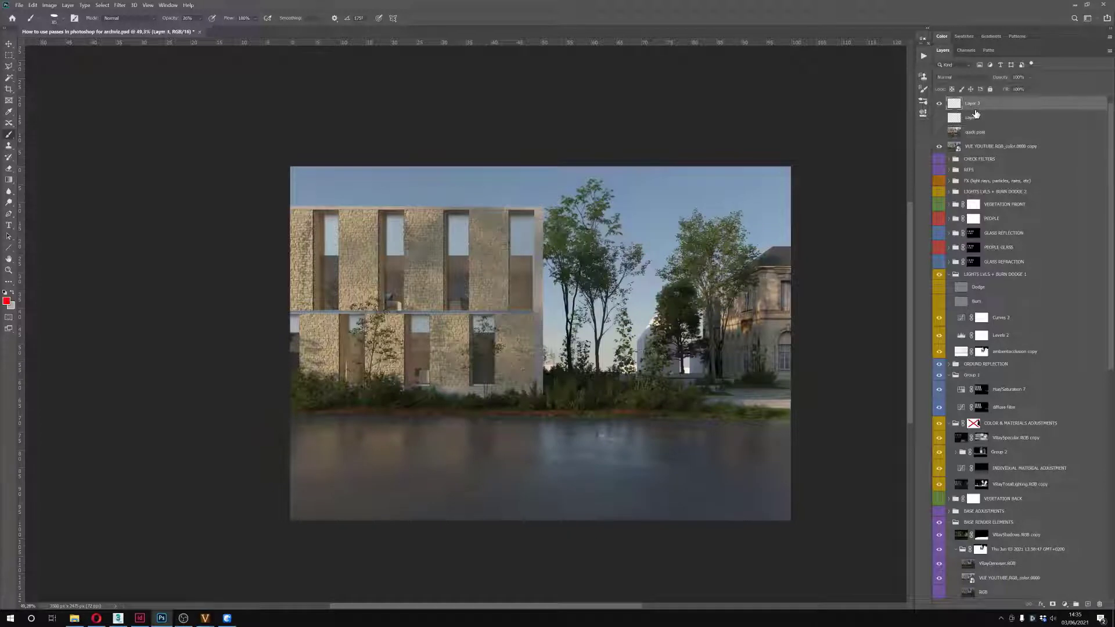
{"action": "left_click", "coordinate": [939, 132]}
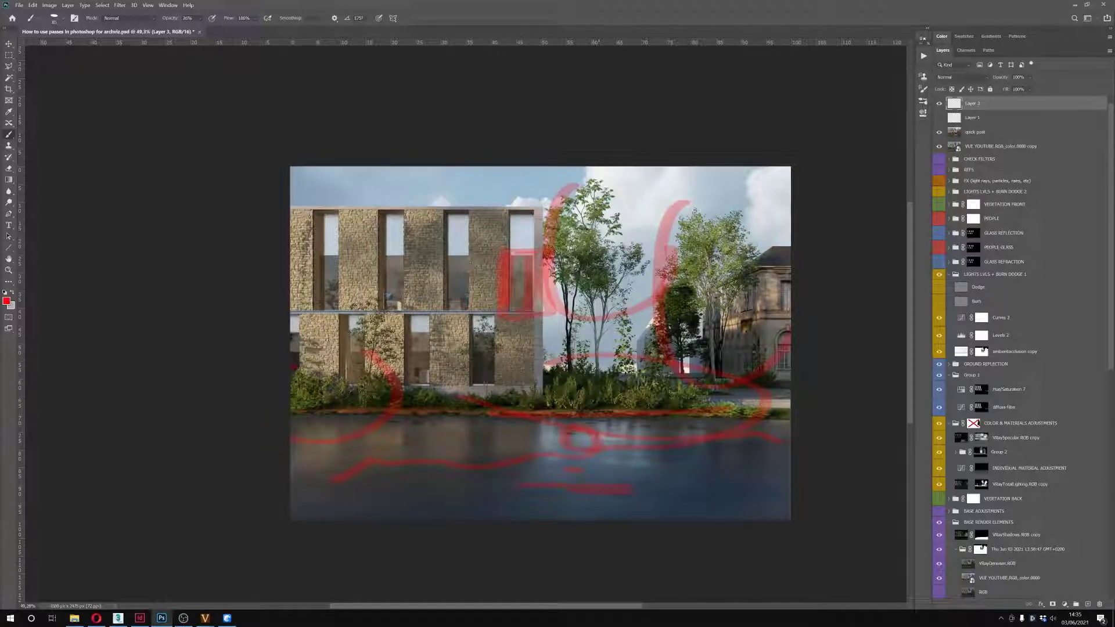
{"action": "left_click", "coordinate": [939, 104]}
{"action": "left_click", "coordinate": [939, 105]}
Compare the facade and windows between the base render and the quick post version
{"action": "left_click", "coordinate": [939, 133]}
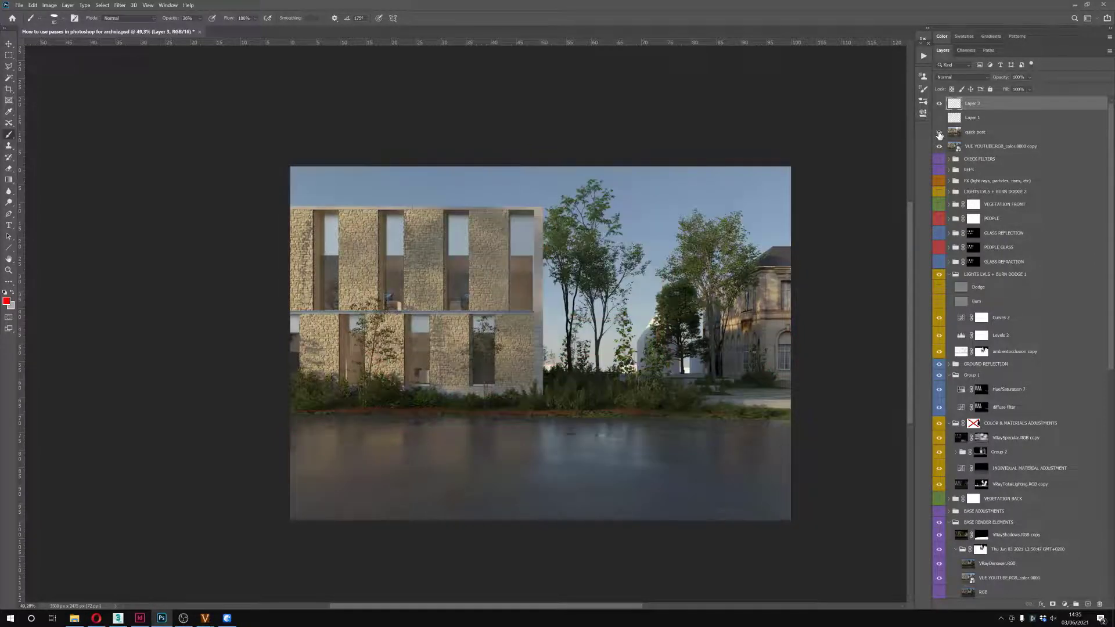
{"action": "left_click", "coordinate": [939, 132]}
{"action": "left_click", "coordinate": [939, 132]}
{"action": "left_click", "coordinate": [939, 133]}
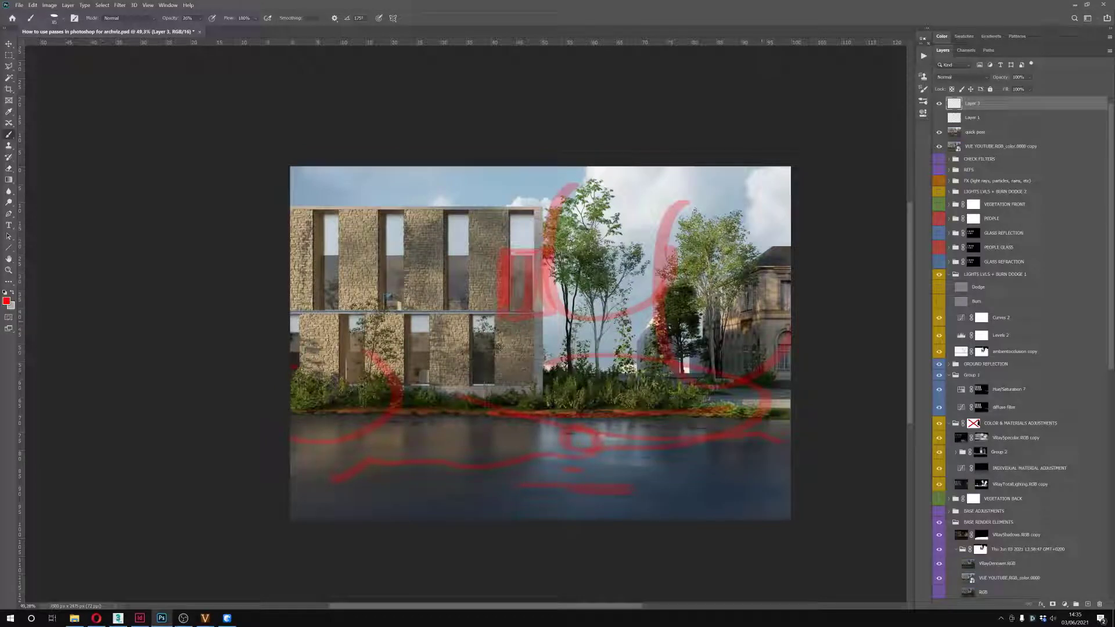
{"action": "left_click", "coordinate": [939, 134]}
{"action": "left_click", "coordinate": [939, 133]}
{"action": "left_click", "coordinate": [940, 132]}
{"action": "left_click", "coordinate": [940, 133]}
{"action": "left_click", "coordinate": [939, 133]}
{"action": "left_click", "coordinate": [940, 133]}
Circle an upper facade window and the lower window area in red on Layer 3, compare with the base render, and hide Layer 3
{"action": "mouse_move", "coordinate": [446, 255]}
{"action": "left_mouse_down"}
{"action": "mouse_move", "coordinate": [474, 301]}
{"action": "mouse_move", "coordinate": [436, 308]}
{"action": "mouse_move", "coordinate": [465, 312]}
{"action": "mouse_move", "coordinate": [457, 377]}
{"action": "left_mouse_up"}
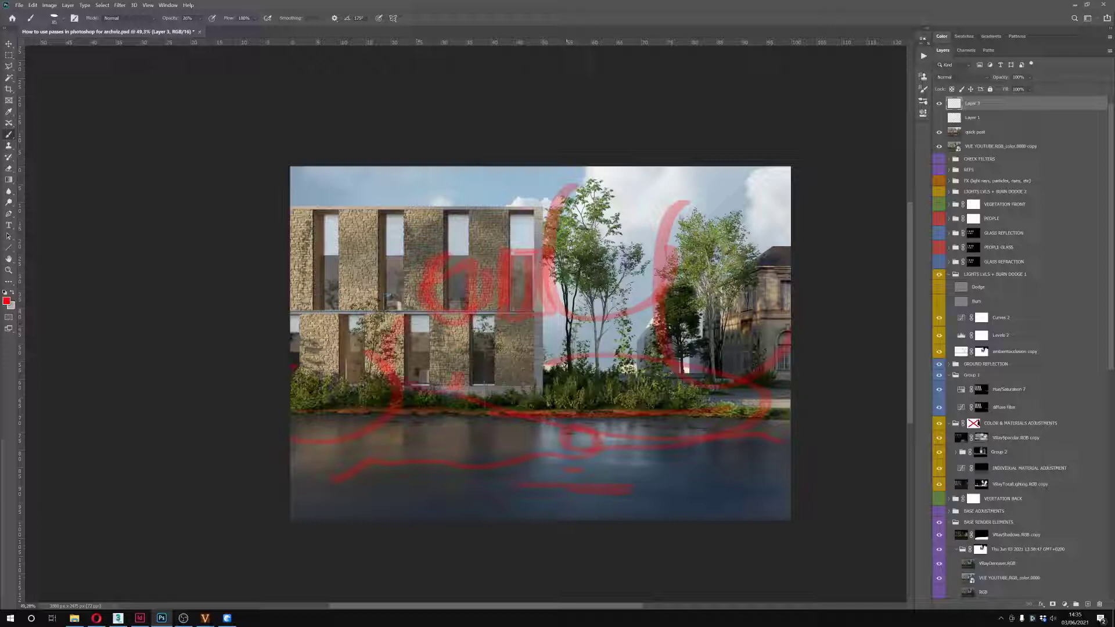
{"action": "left_click", "coordinate": [939, 133]}
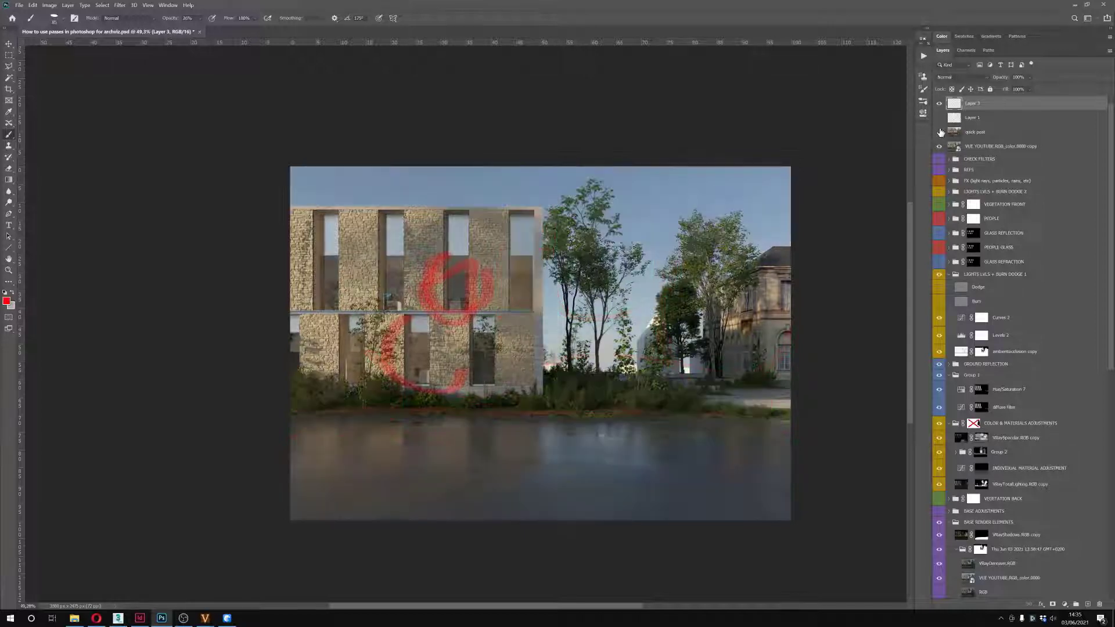
{"action": "left_click", "coordinate": [939, 103]}
Examine the overall difference between the base render and the quick post layer without the Layer 3 annotations
{"action": "left_click", "coordinate": [939, 133]}
{"action": "left_click", "coordinate": [939, 133]}
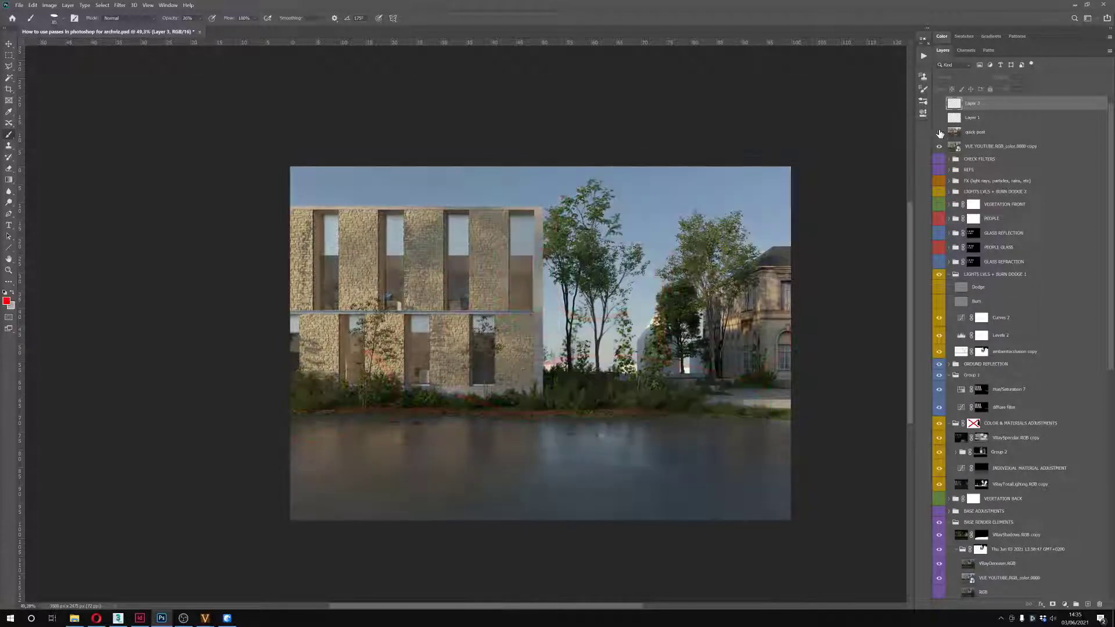
{"action": "left_click", "coordinate": [939, 103]}
{"action": "left_click", "coordinate": [939, 104]}
{"action": "left_click", "coordinate": [939, 133]}
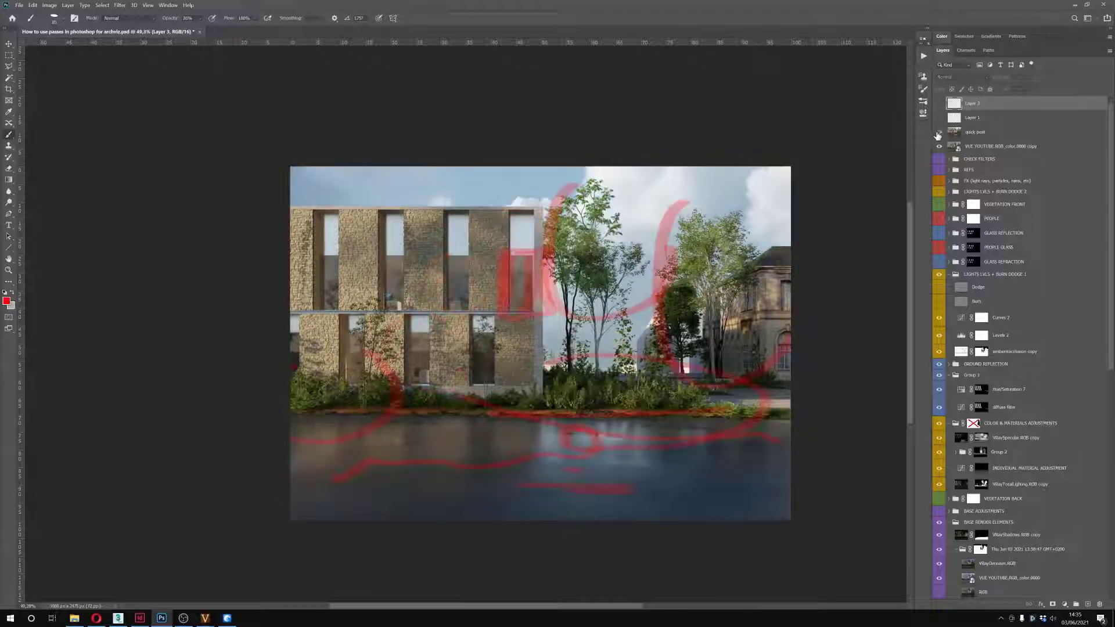
{"action": "left_click", "coordinate": [957, 133]}
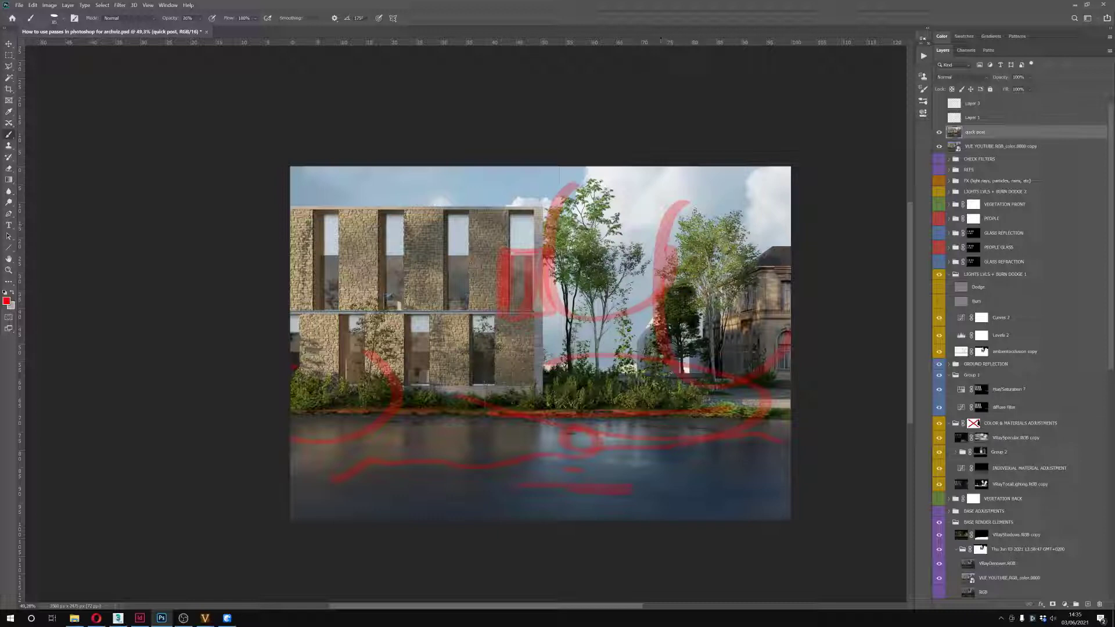
{"action": "left_click", "coordinate": [939, 133]}
{"action": "left_click", "coordinate": [939, 133]}
{"action": "left_click", "coordinate": [938, 133]}
{"action": "left_click", "coordinate": [938, 133]}
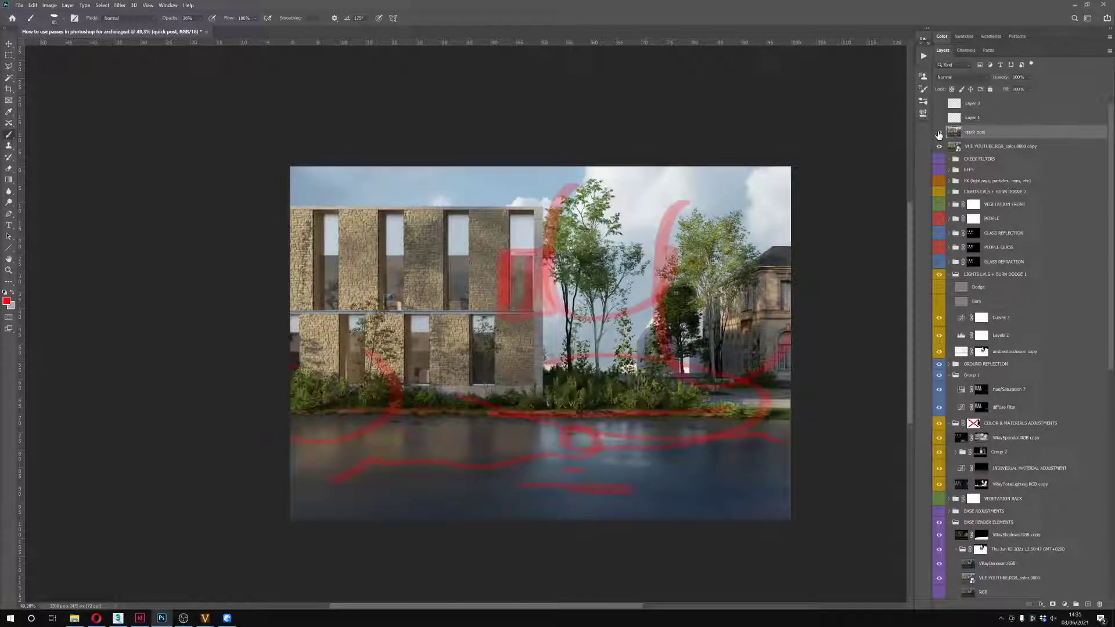